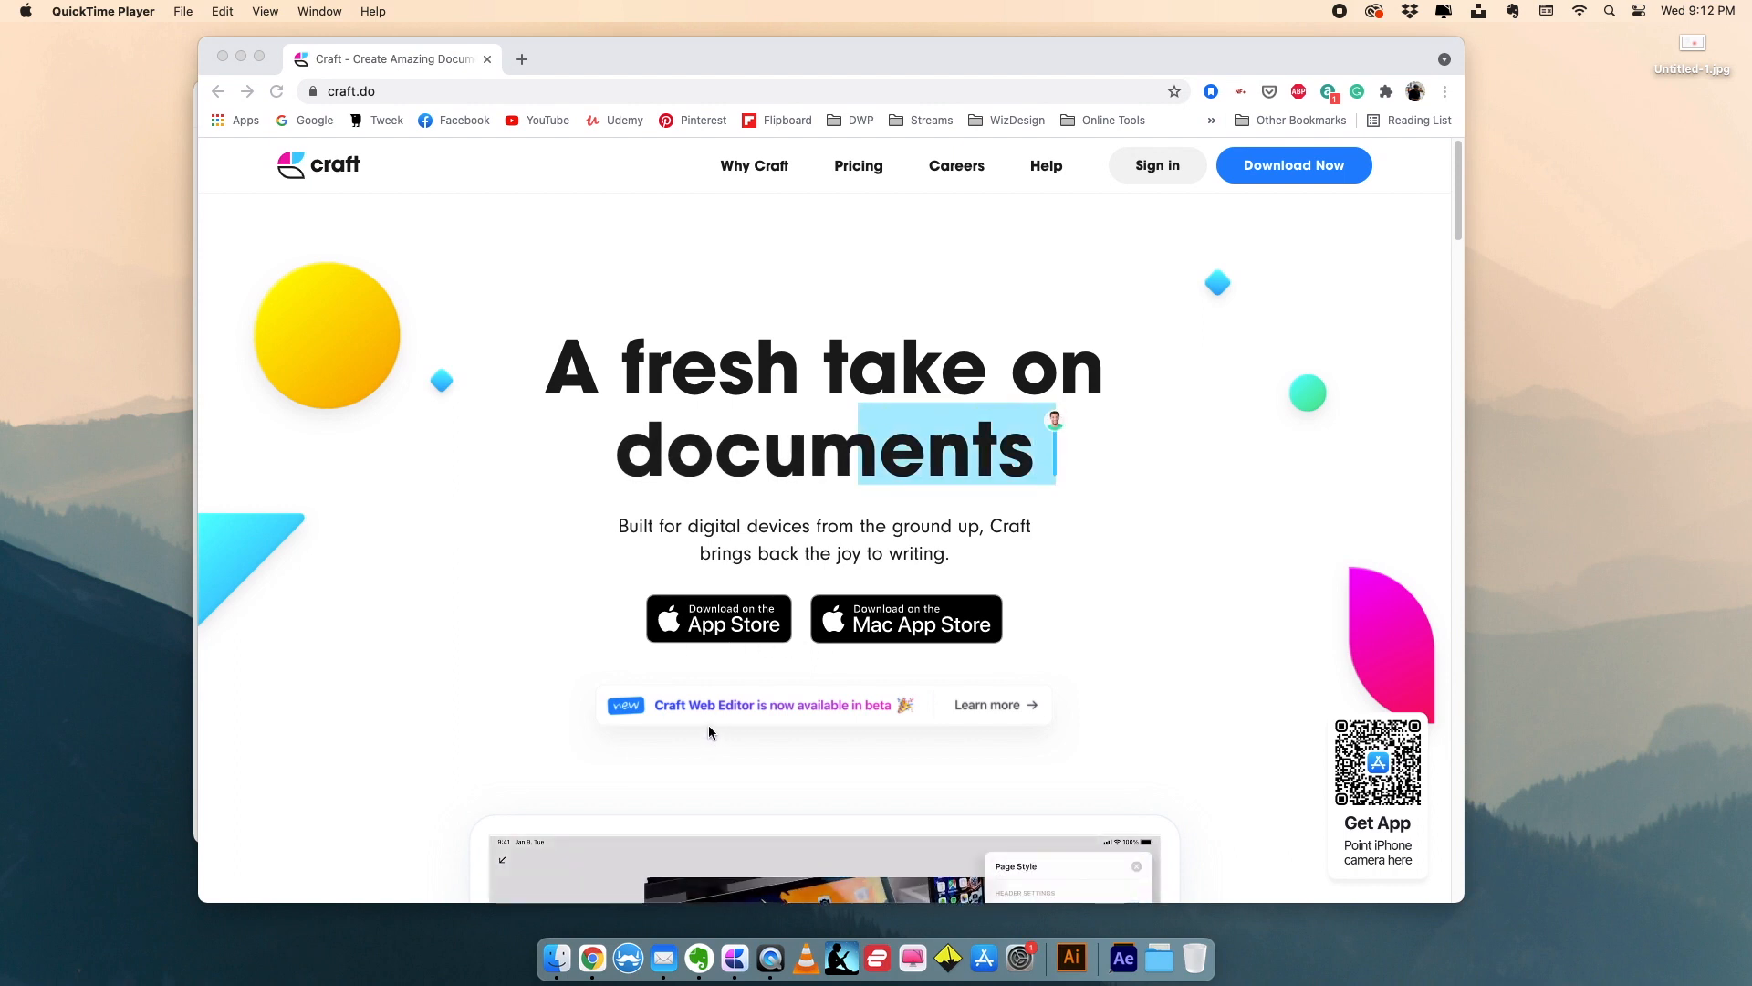
- View the Craft Web Editor beta waiting-list form up to its first question, and close the browser window
click(764, 716)
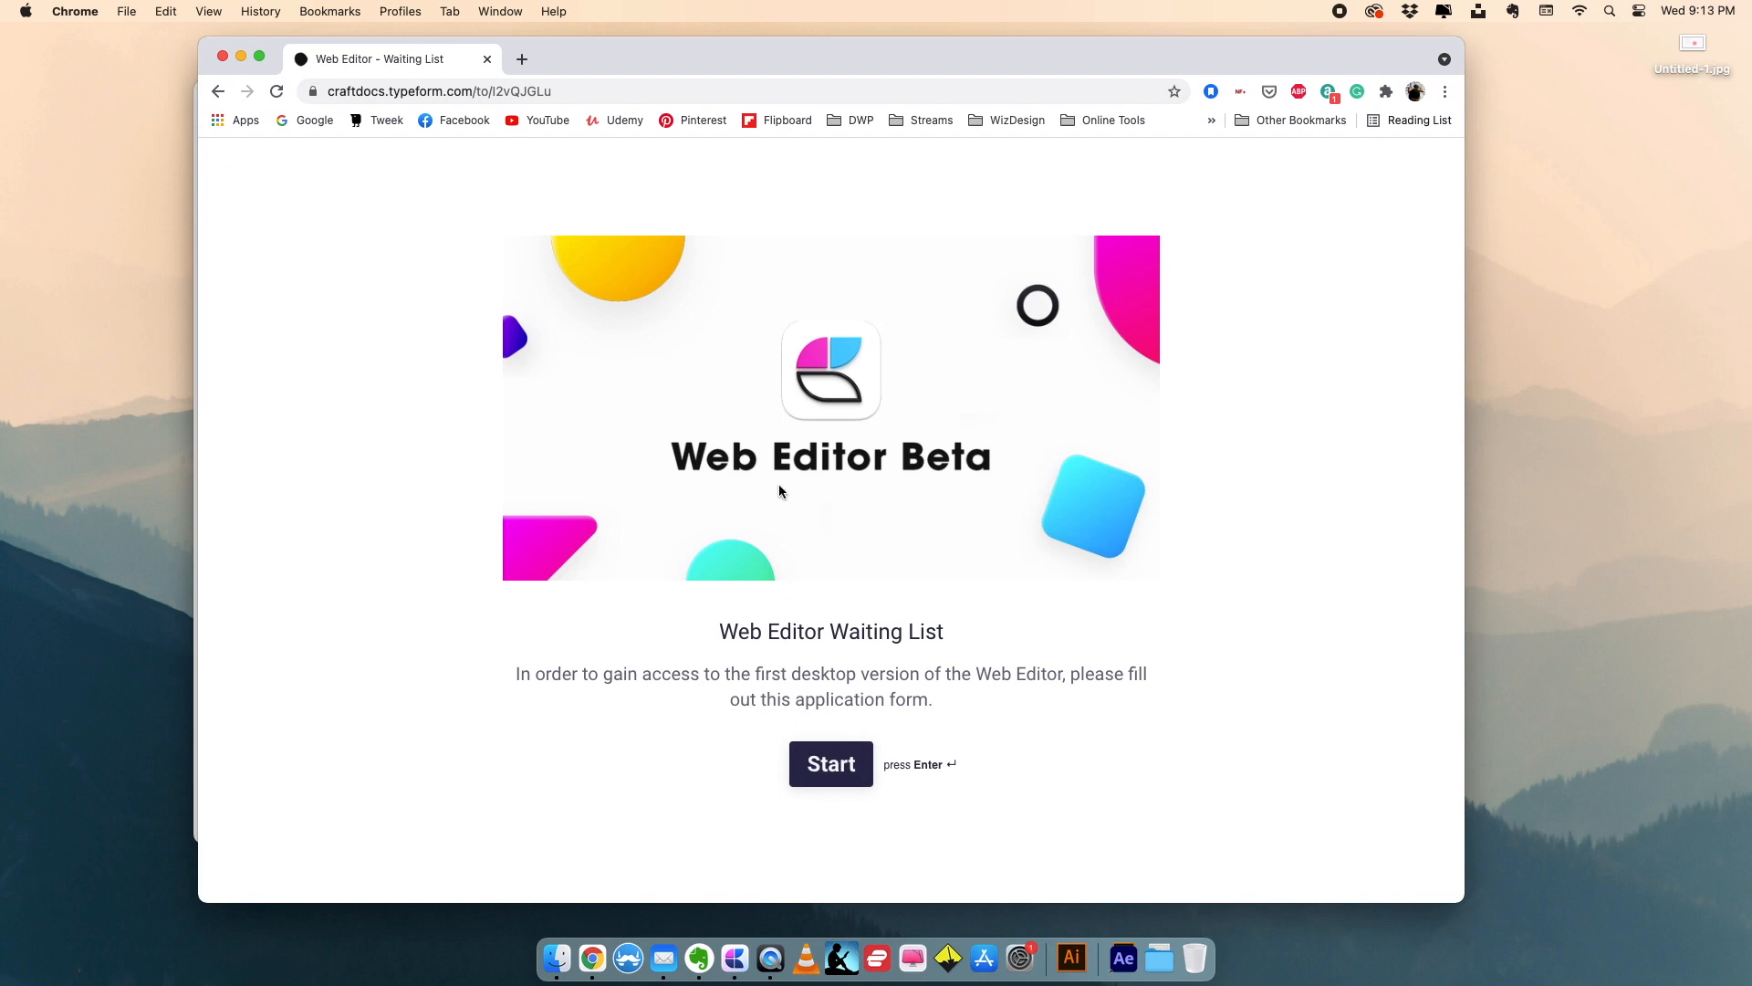
click(830, 764)
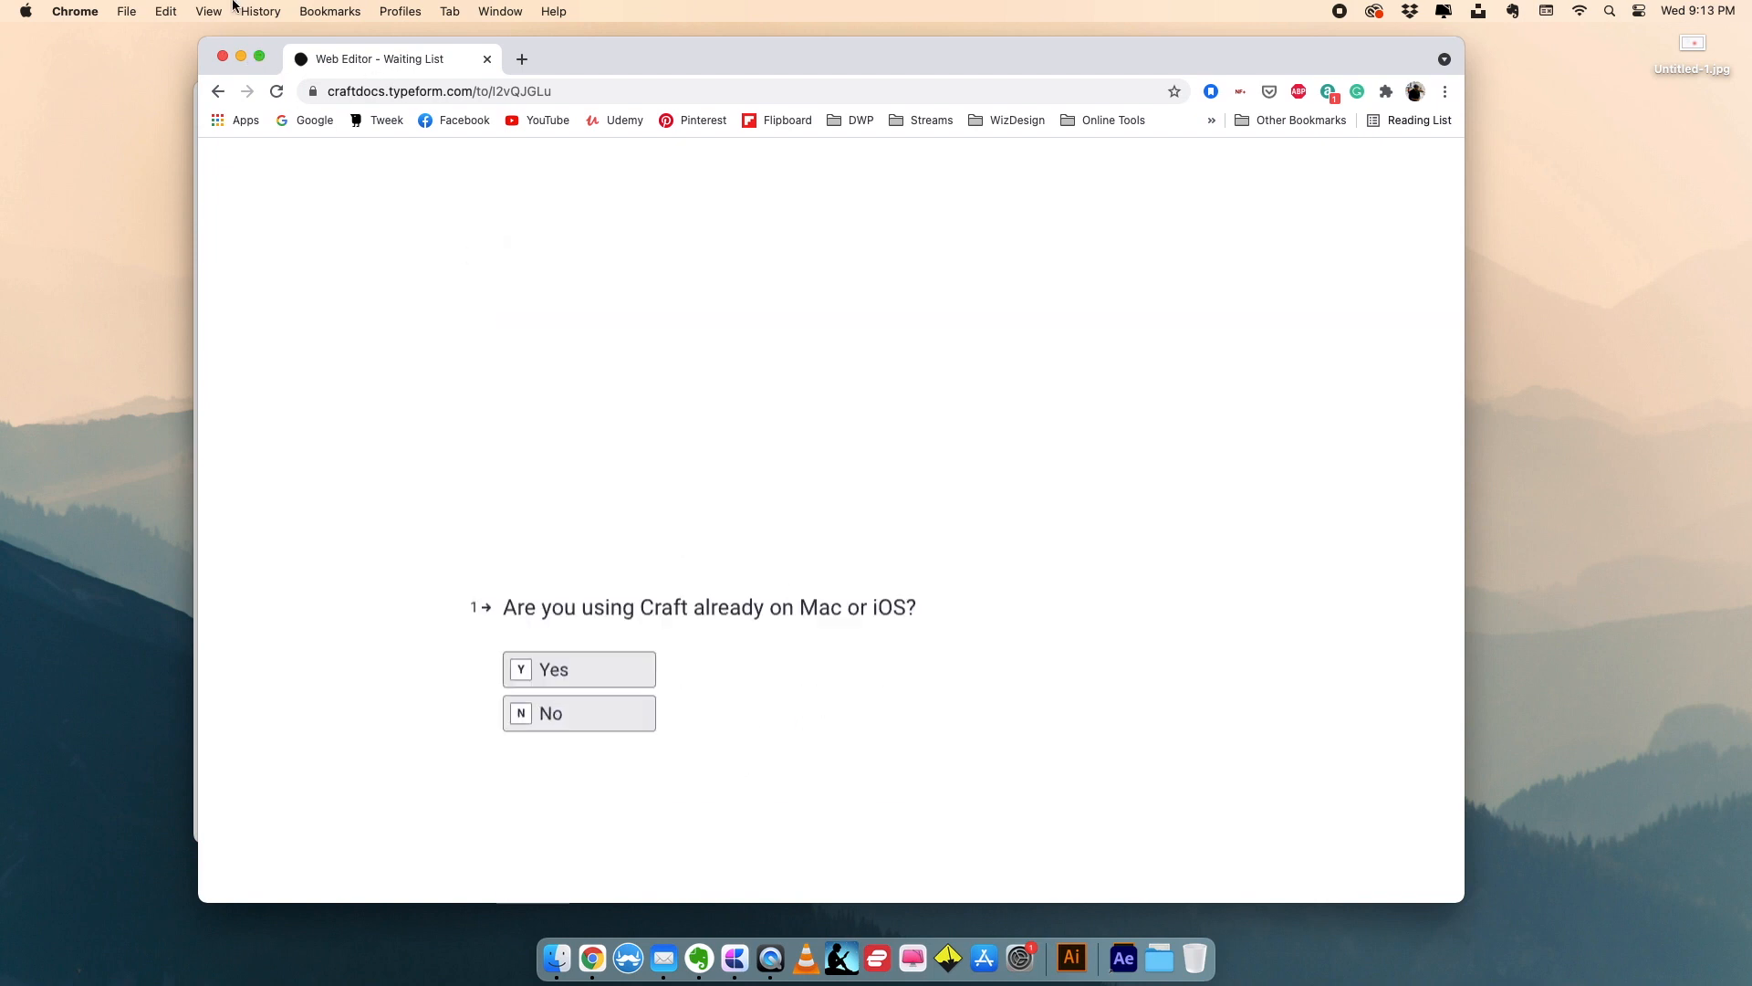
click(223, 57)
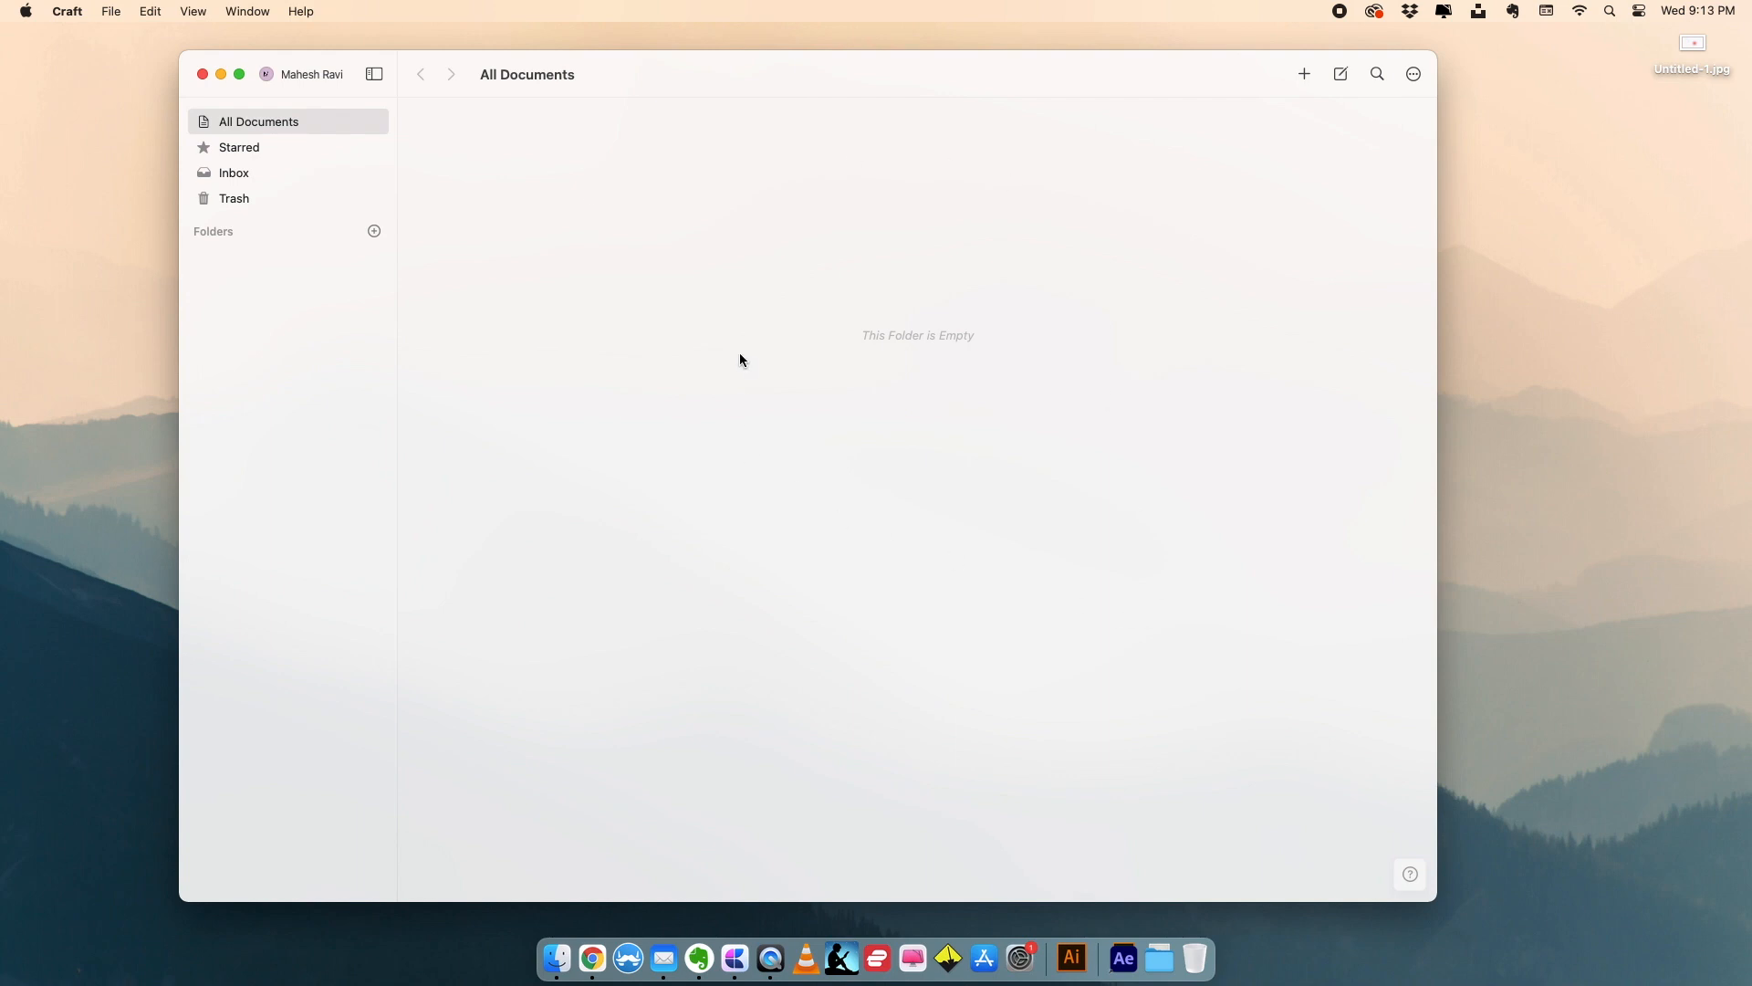
- Create a new document in a separate Craft tab and title it "Design Systems"
click(1304, 74)
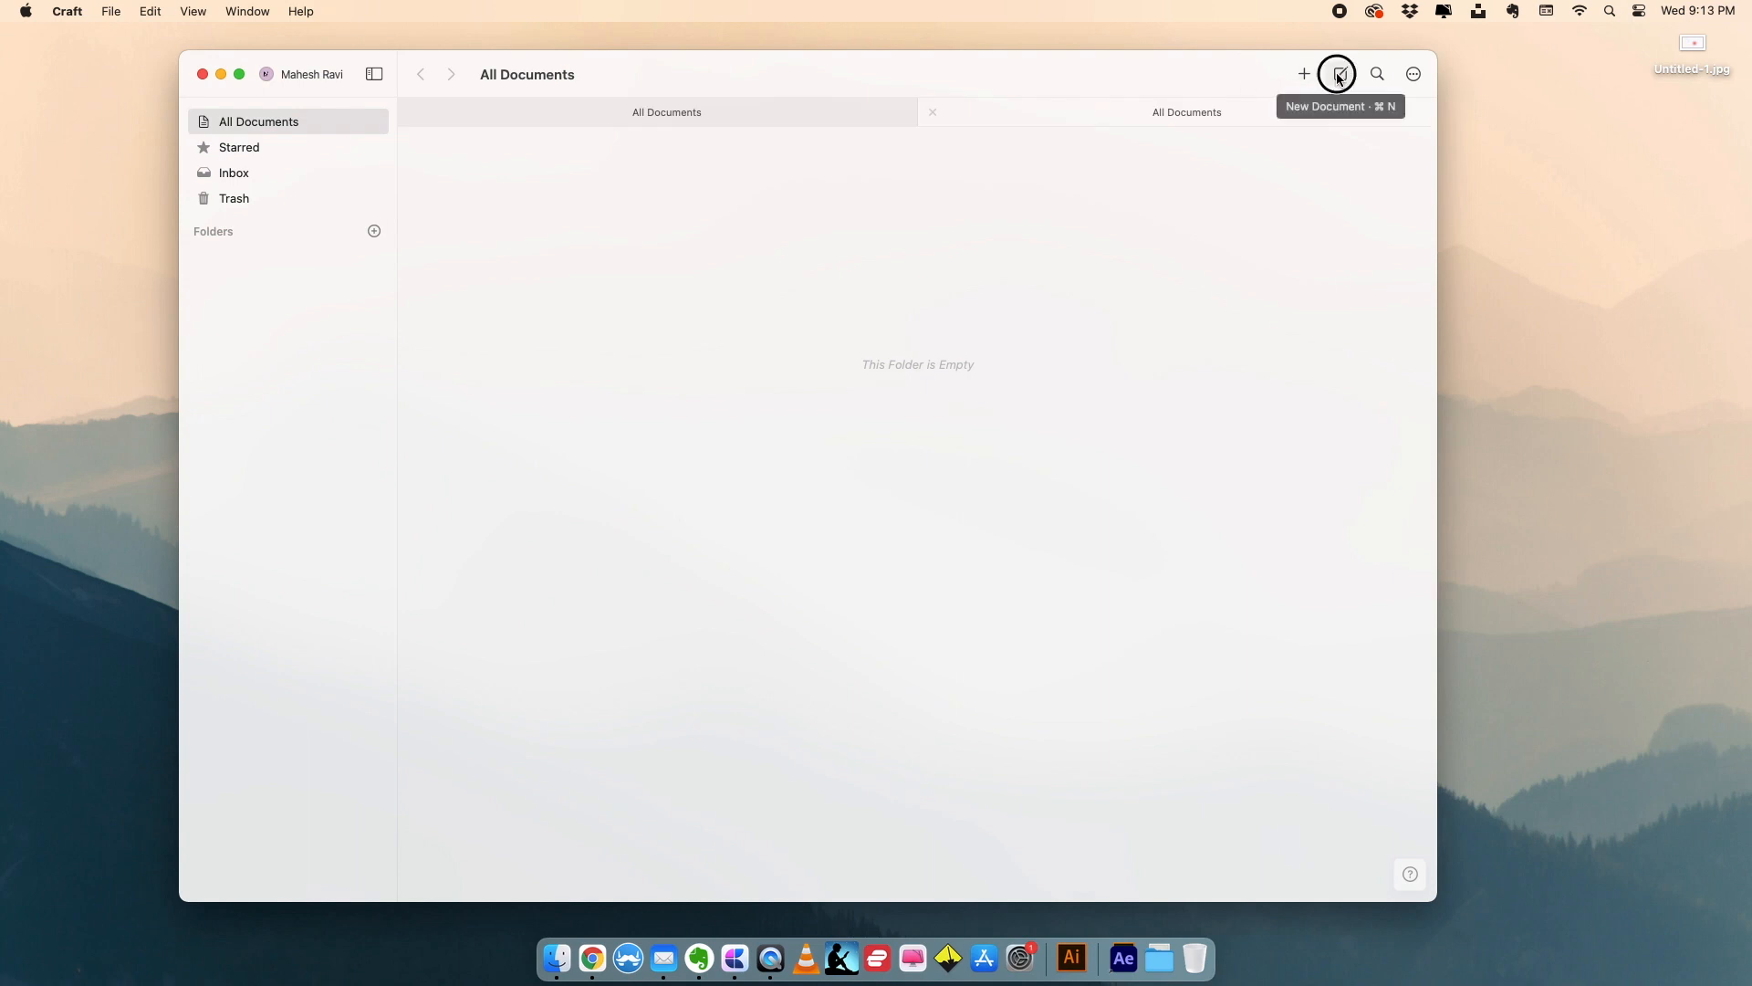
click(1340, 74)
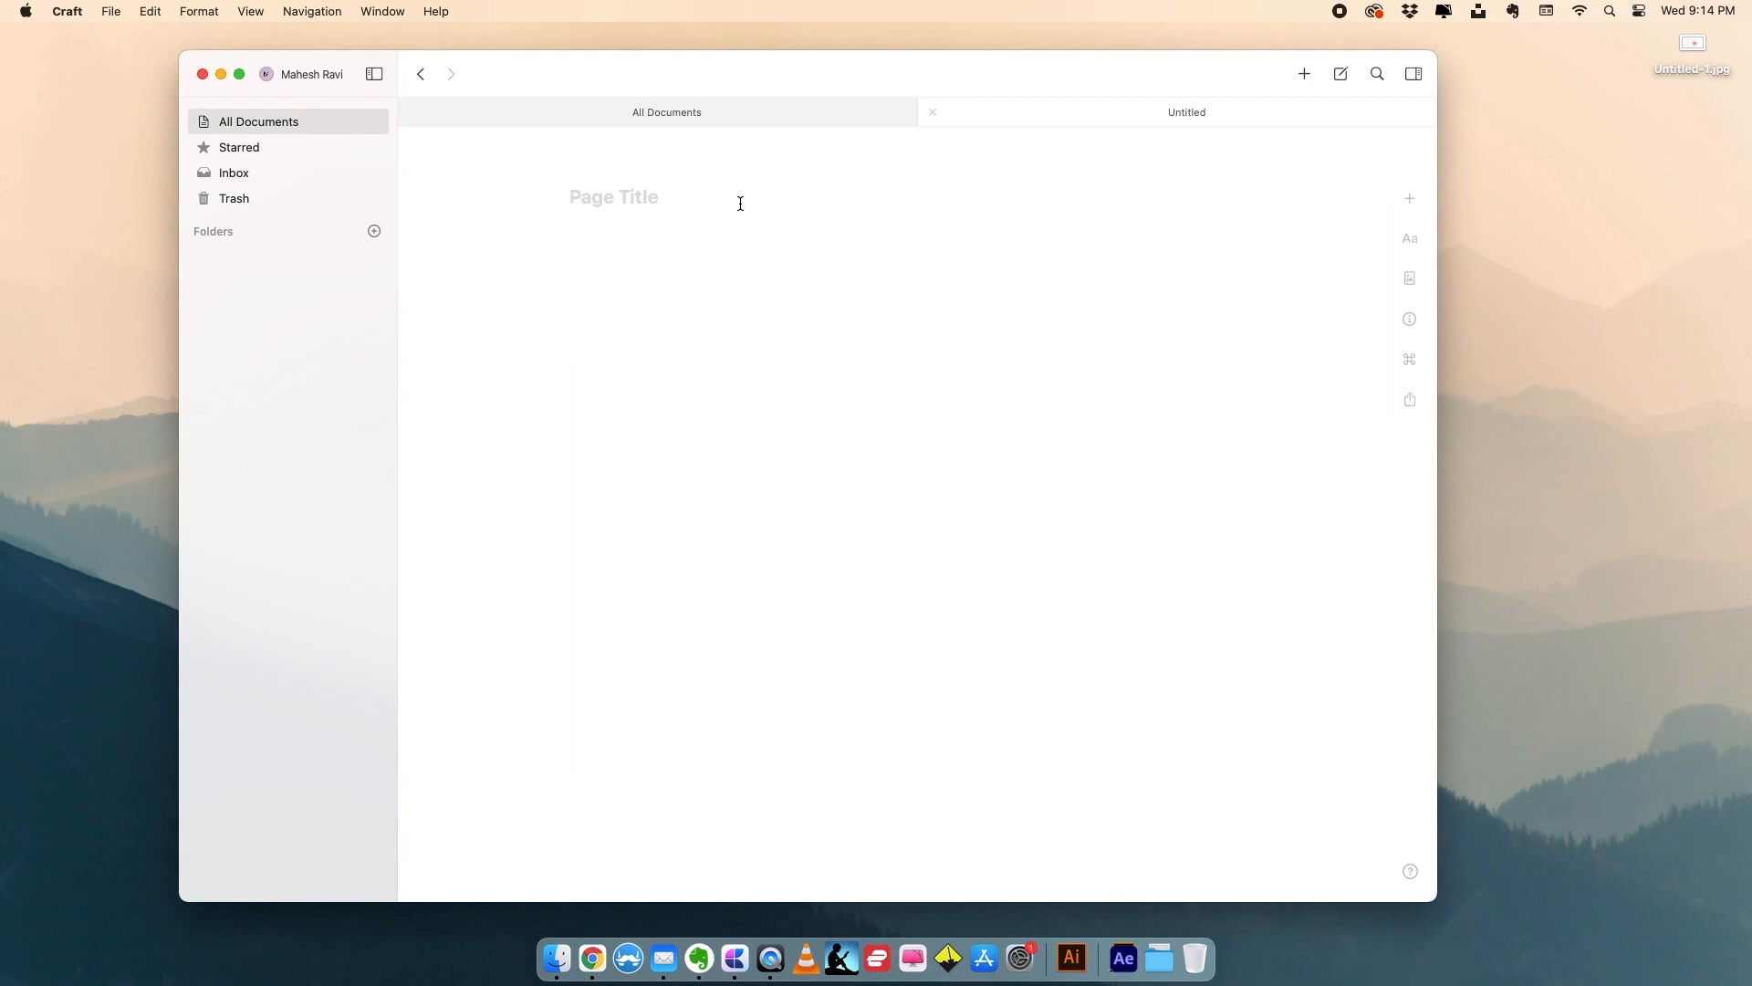
text(Design Systems)
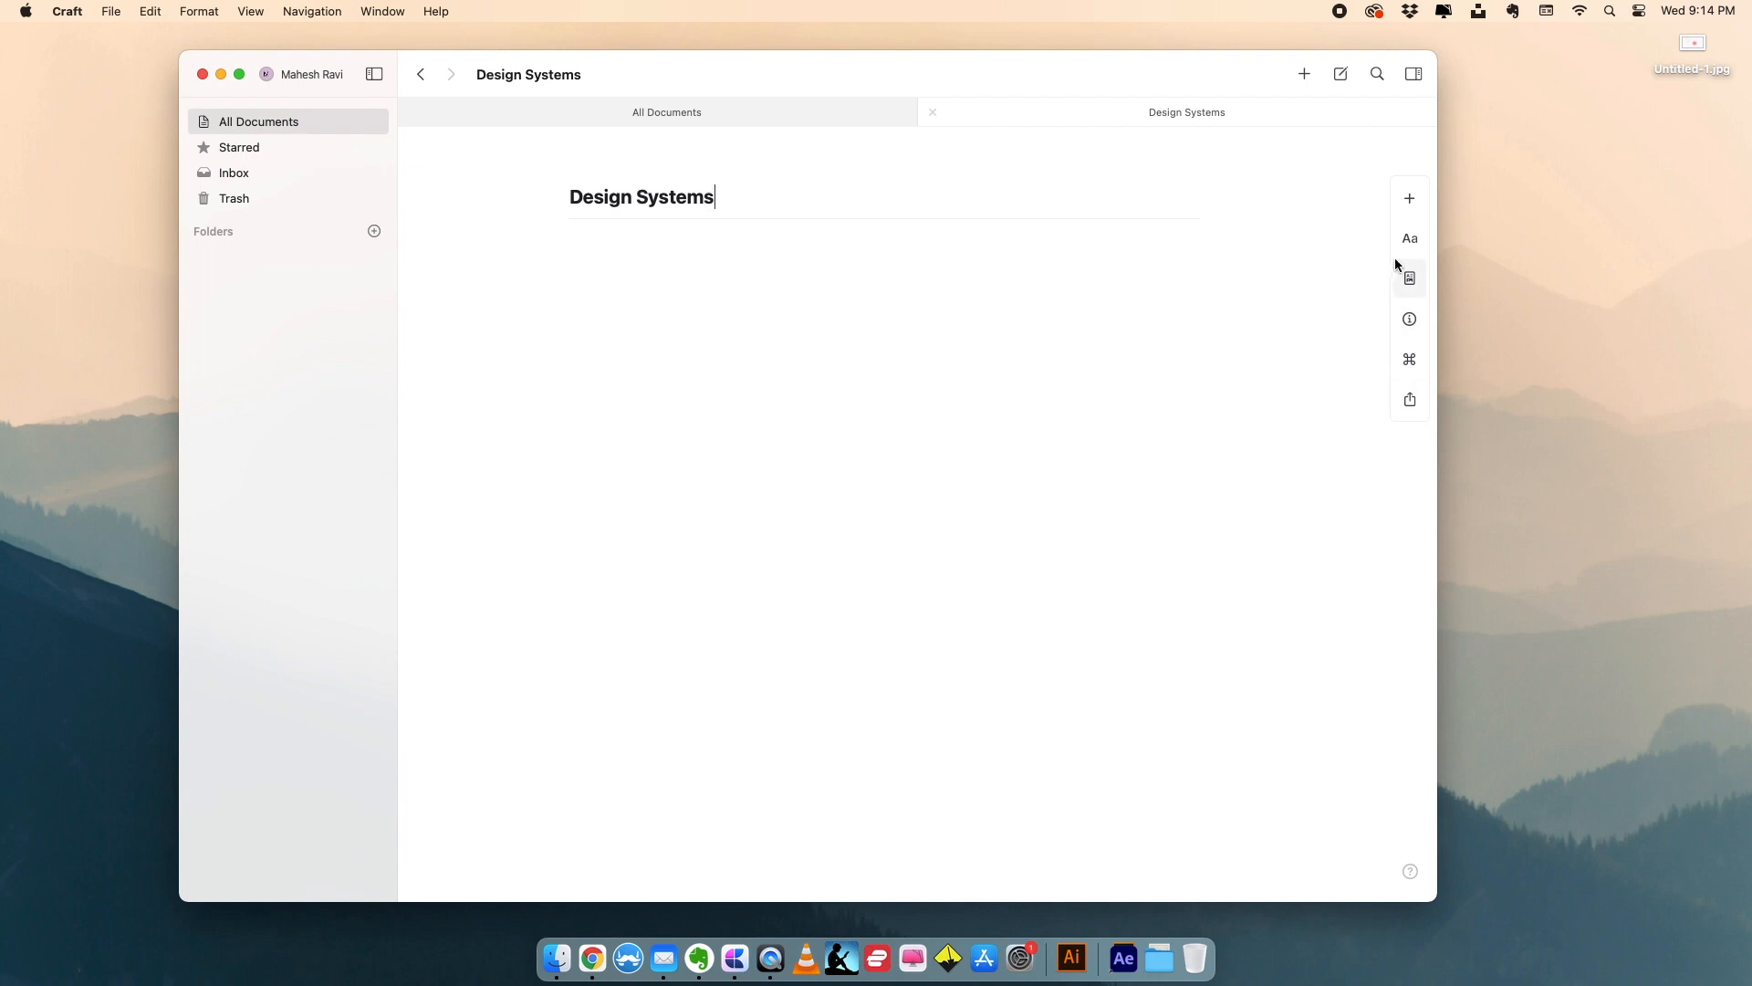
- Insert a thick solid line below the Design Systems title
click(1411, 202)
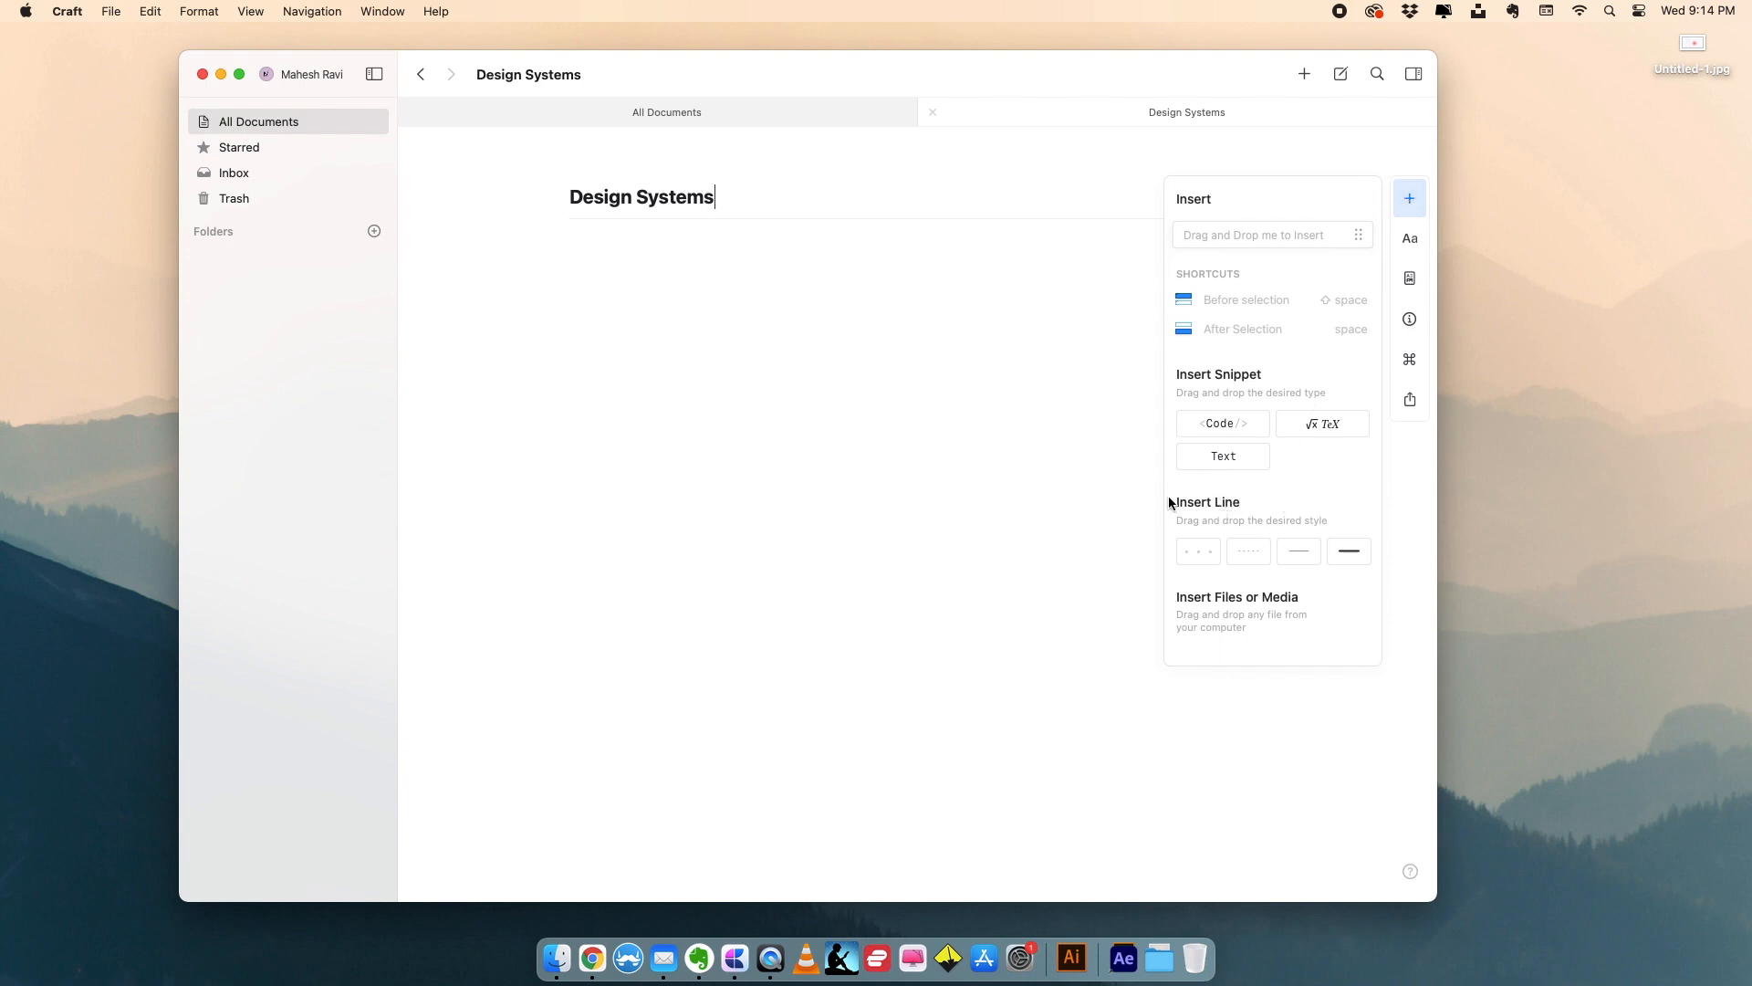
drag(1353, 547, 746, 239)
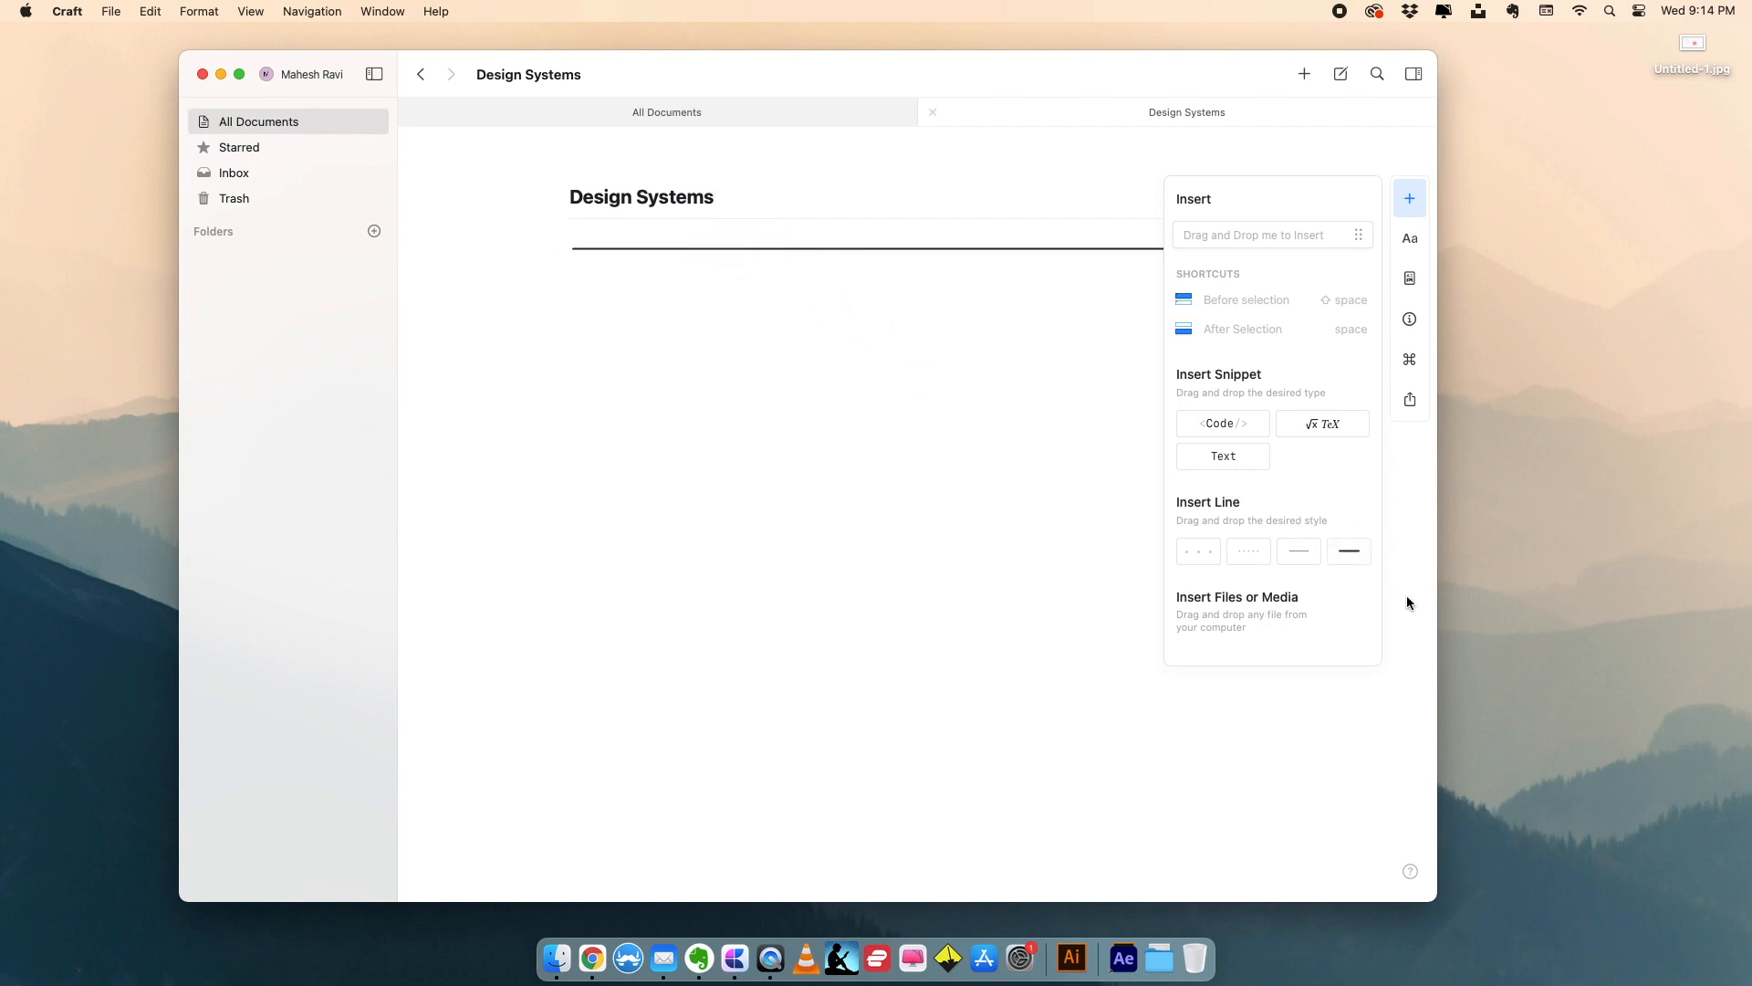
click(828, 251)
click(559, 258)
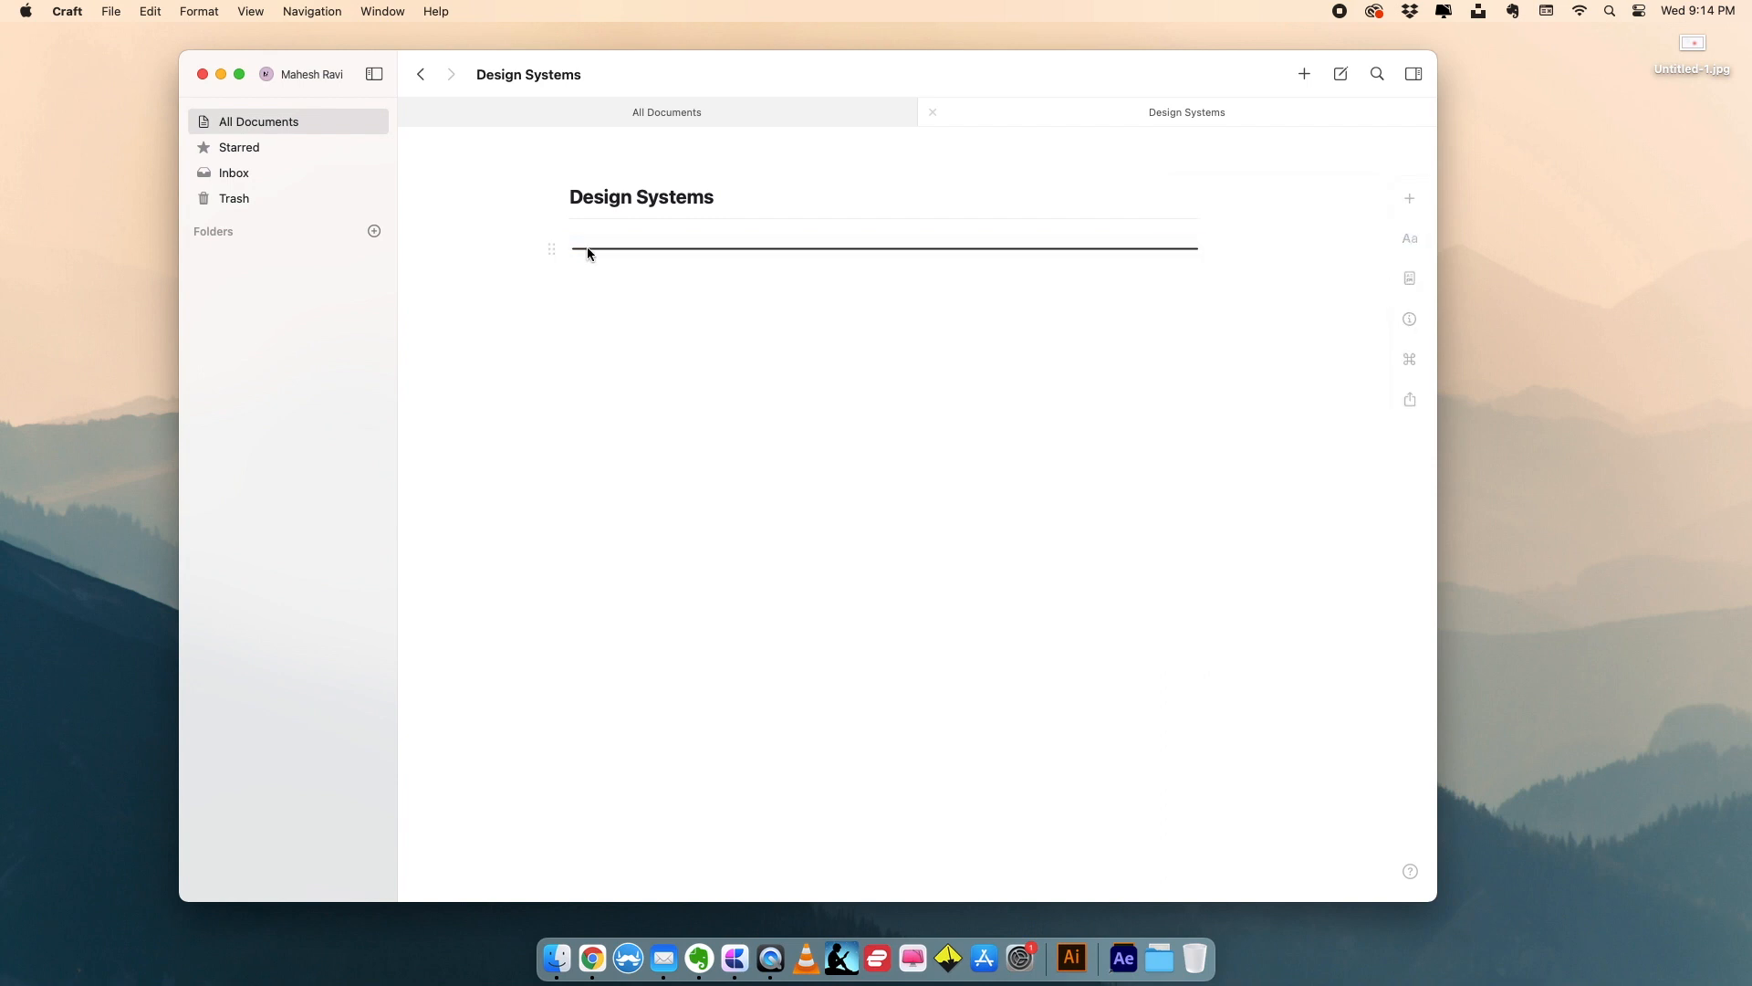
- Select the thick line block below the title and delete it
click(555, 247)
click(558, 273)
click(550, 249)
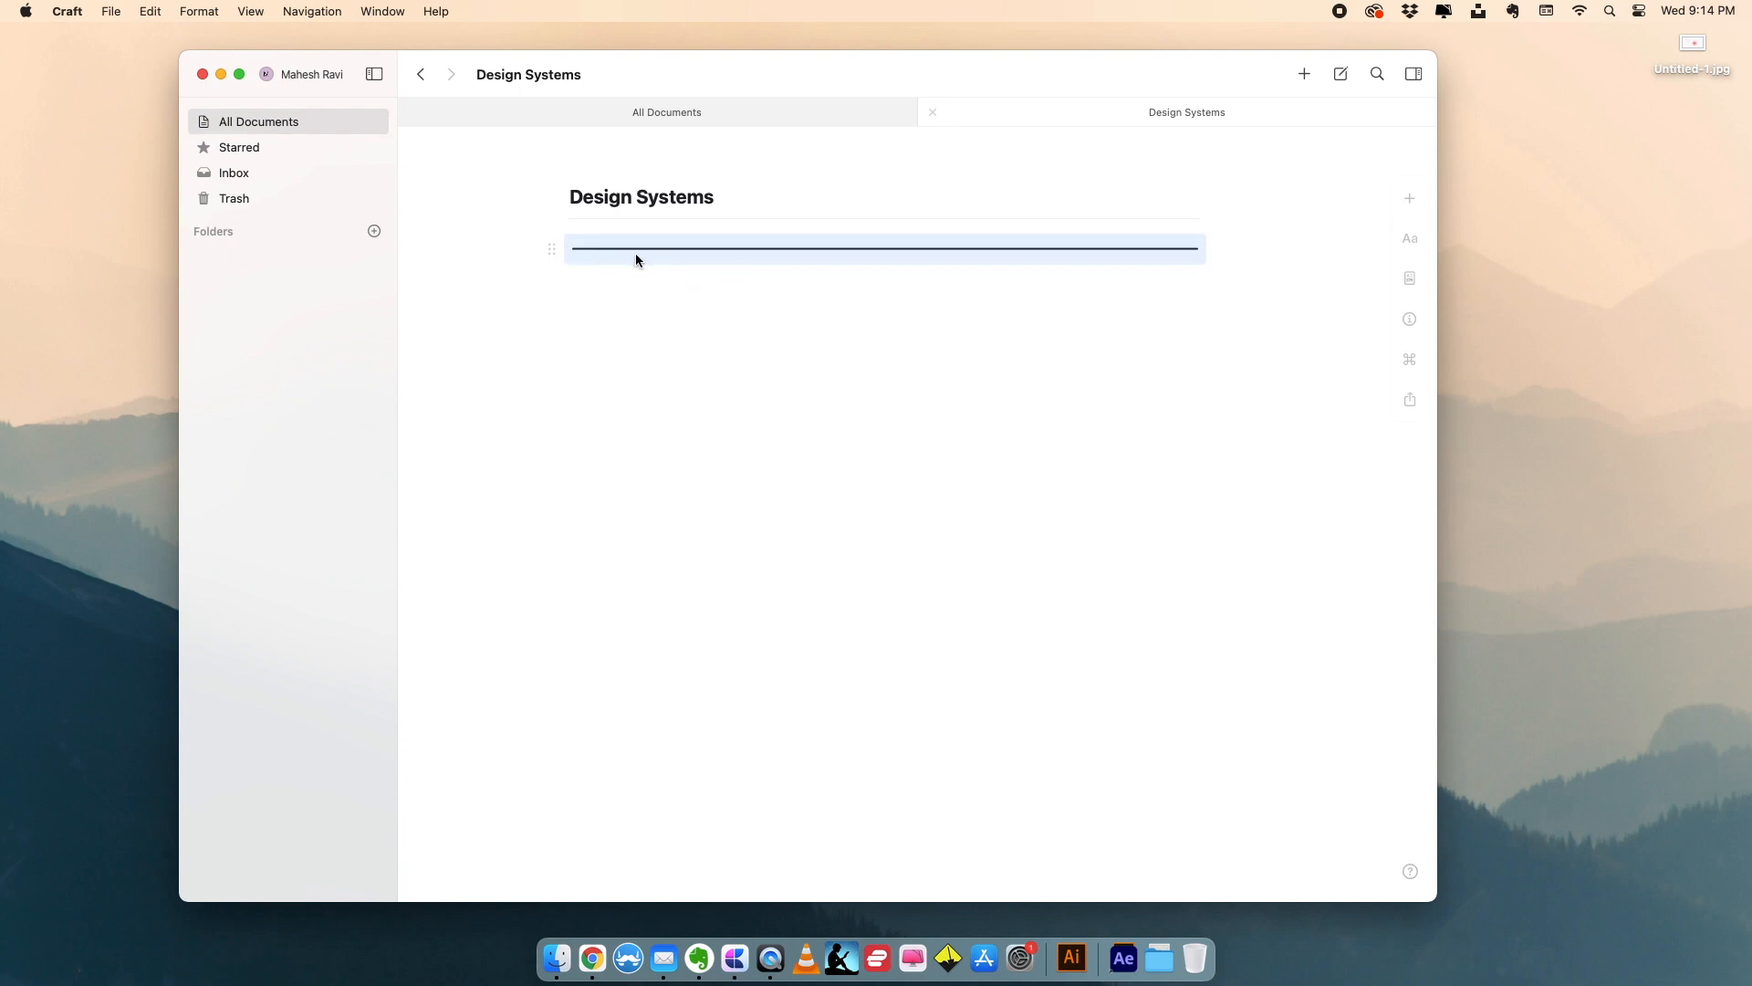
key(BackSpace)
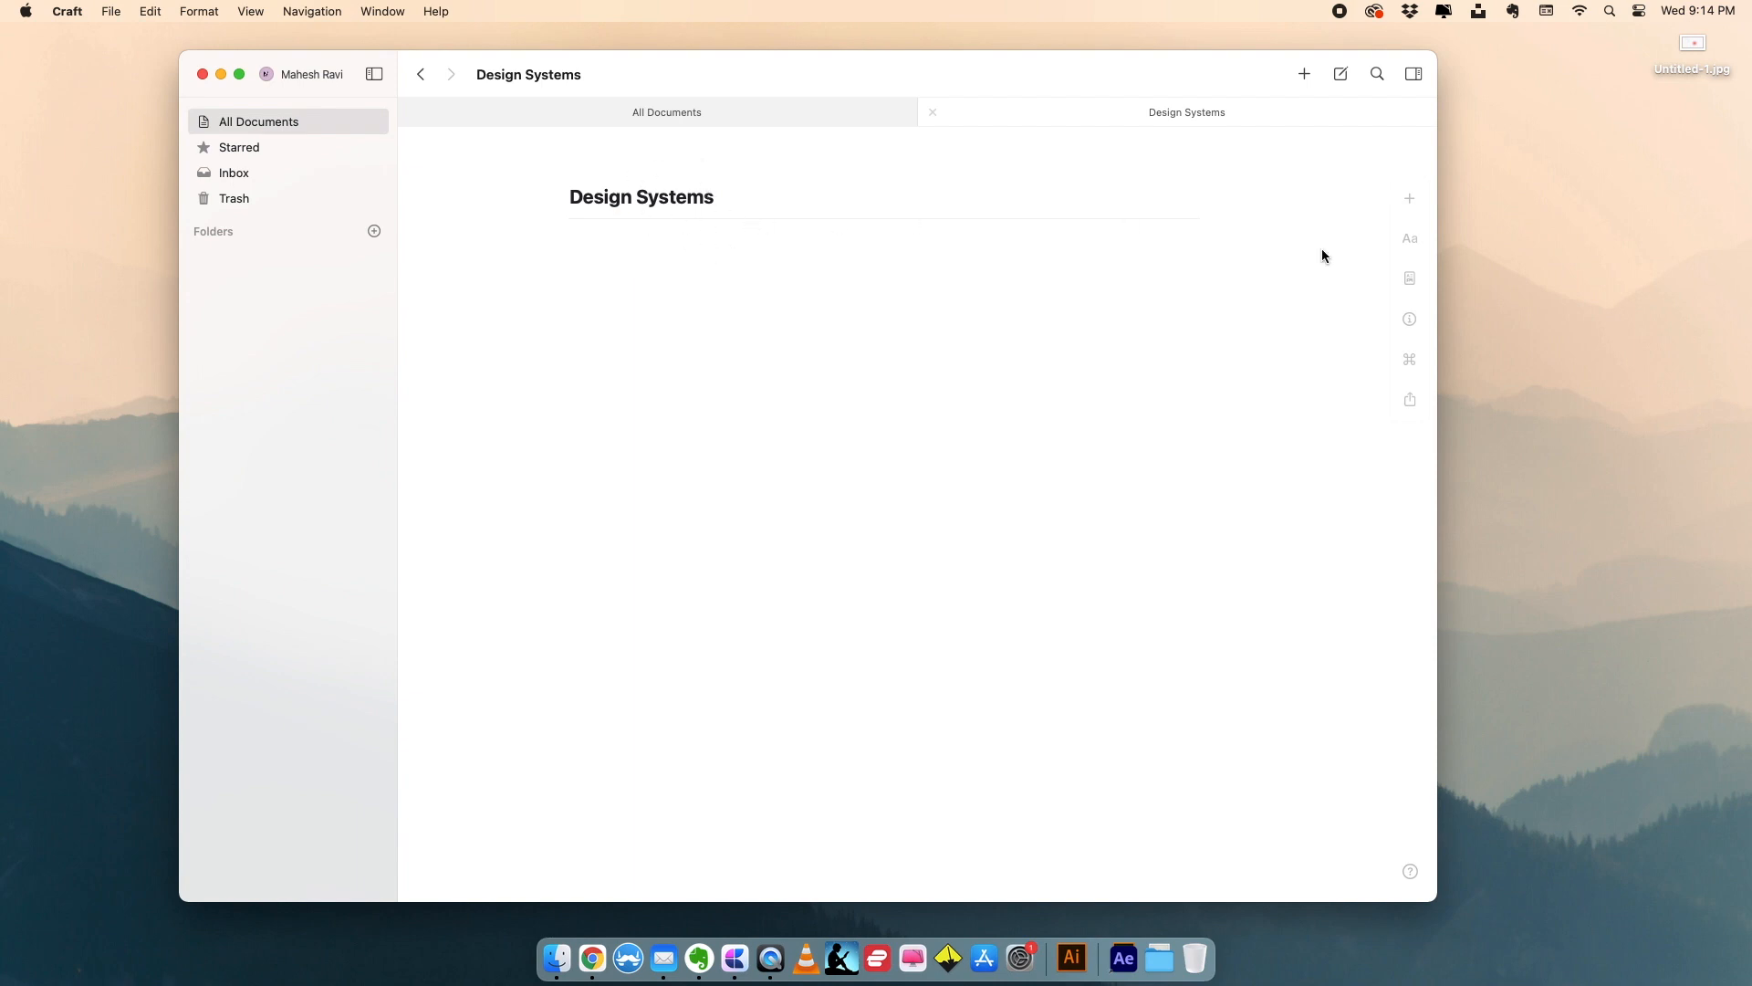
- Compare the System, Serif, Mono and Round default fonts in the page style, and set the page to Serif
click(1411, 281)
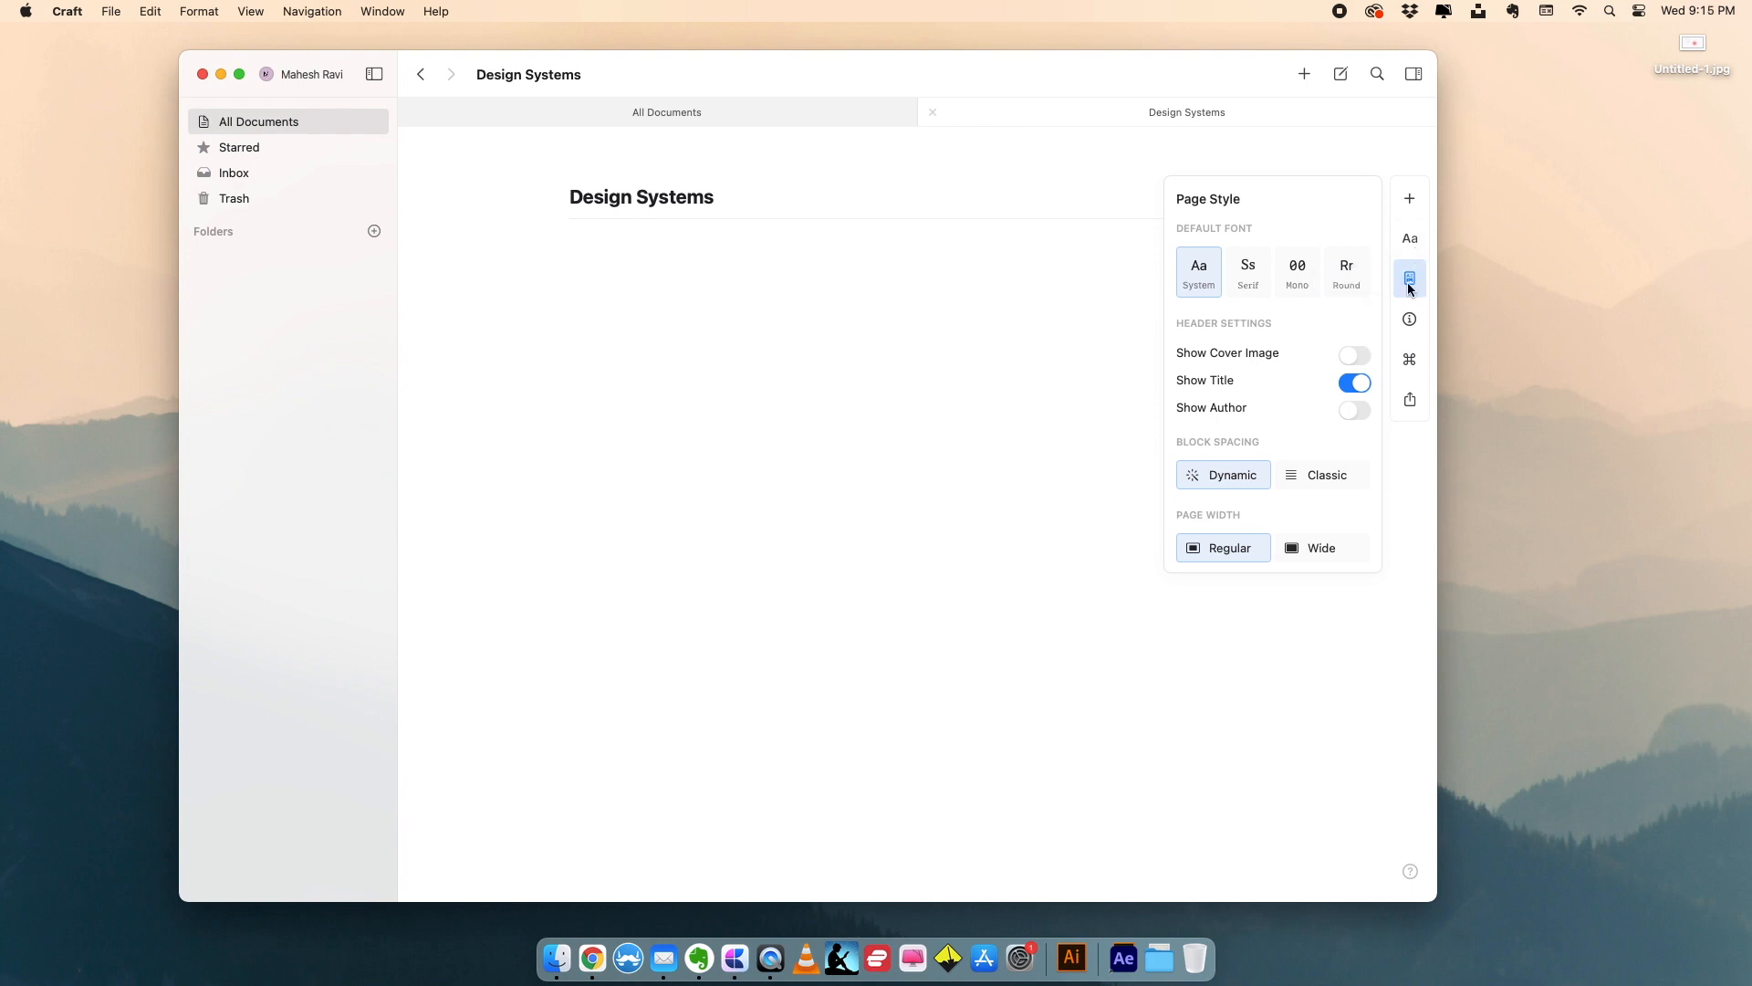
click(1254, 269)
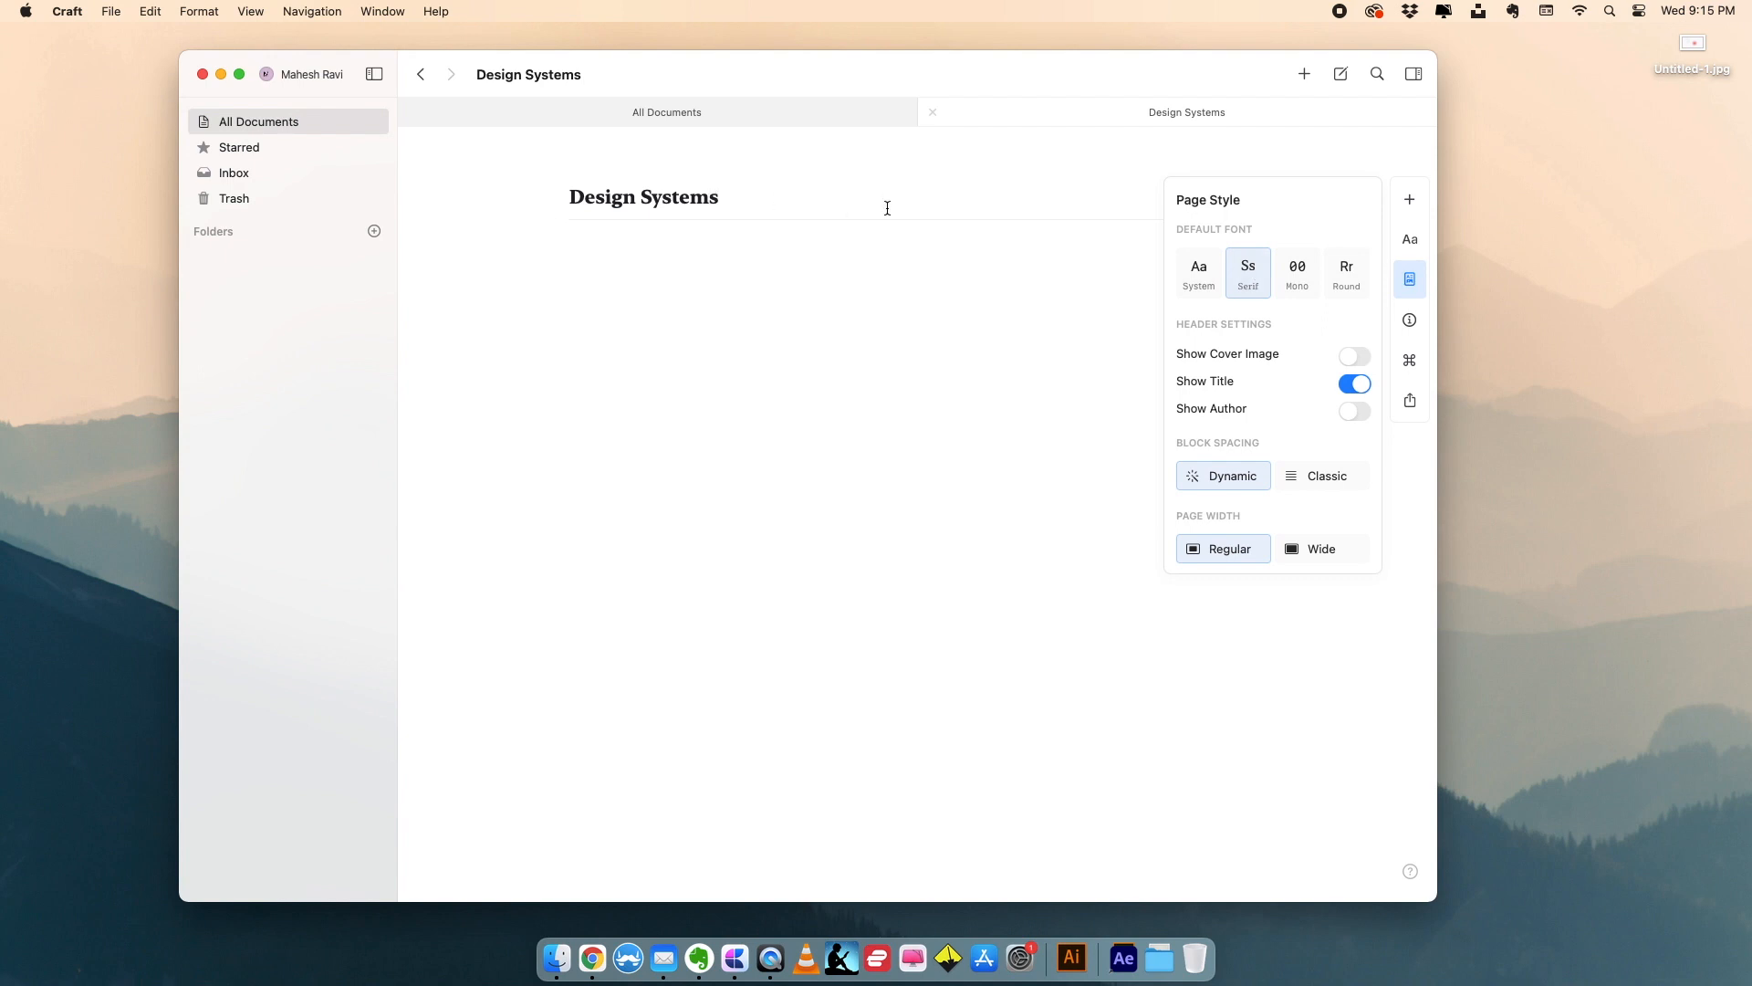
click(1202, 282)
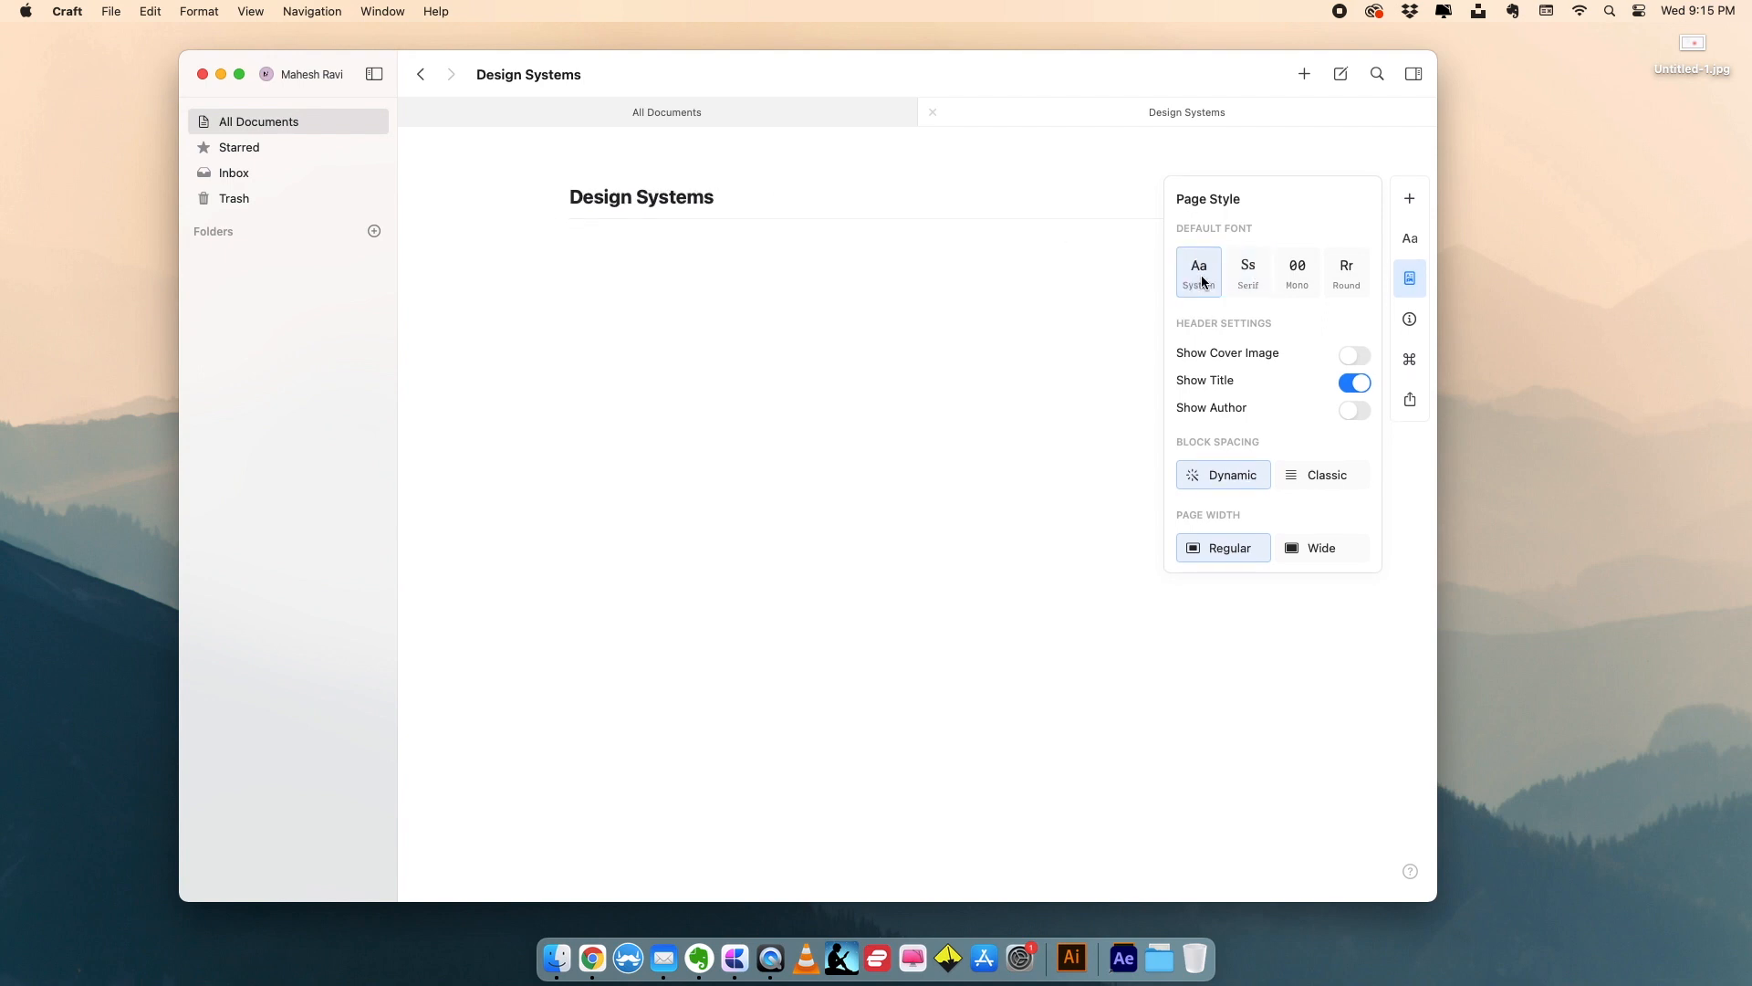
click(1245, 280)
click(1286, 280)
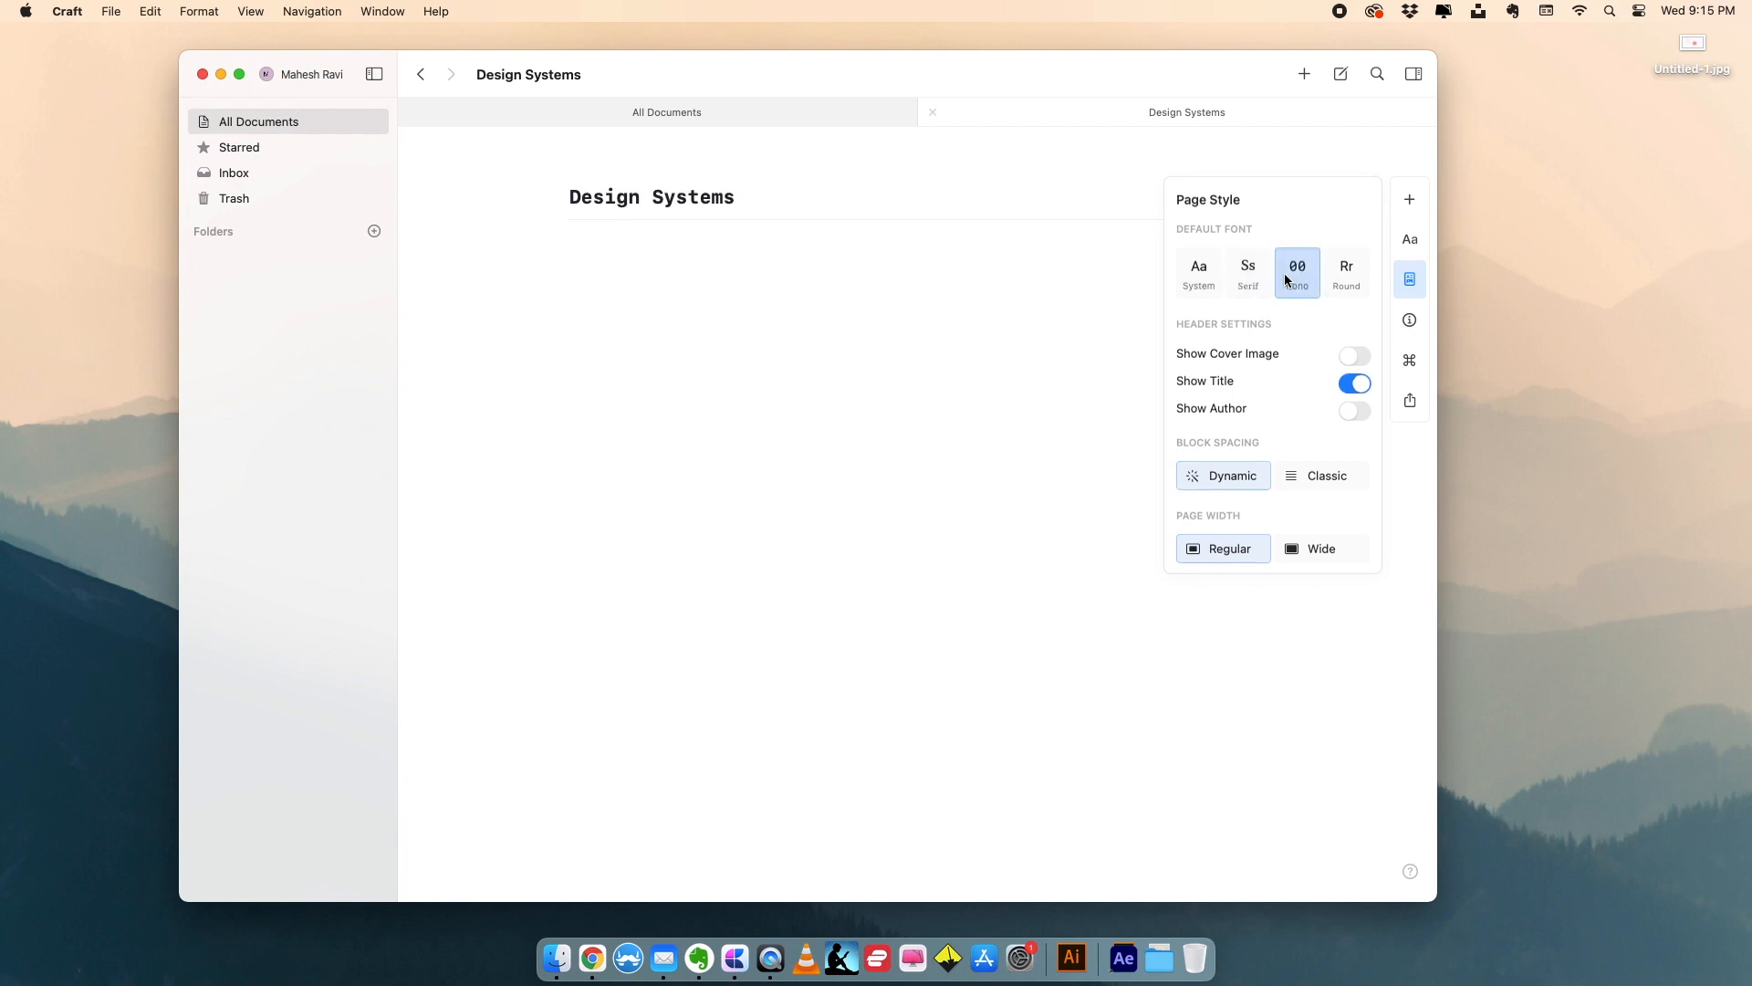
click(1347, 281)
click(1258, 284)
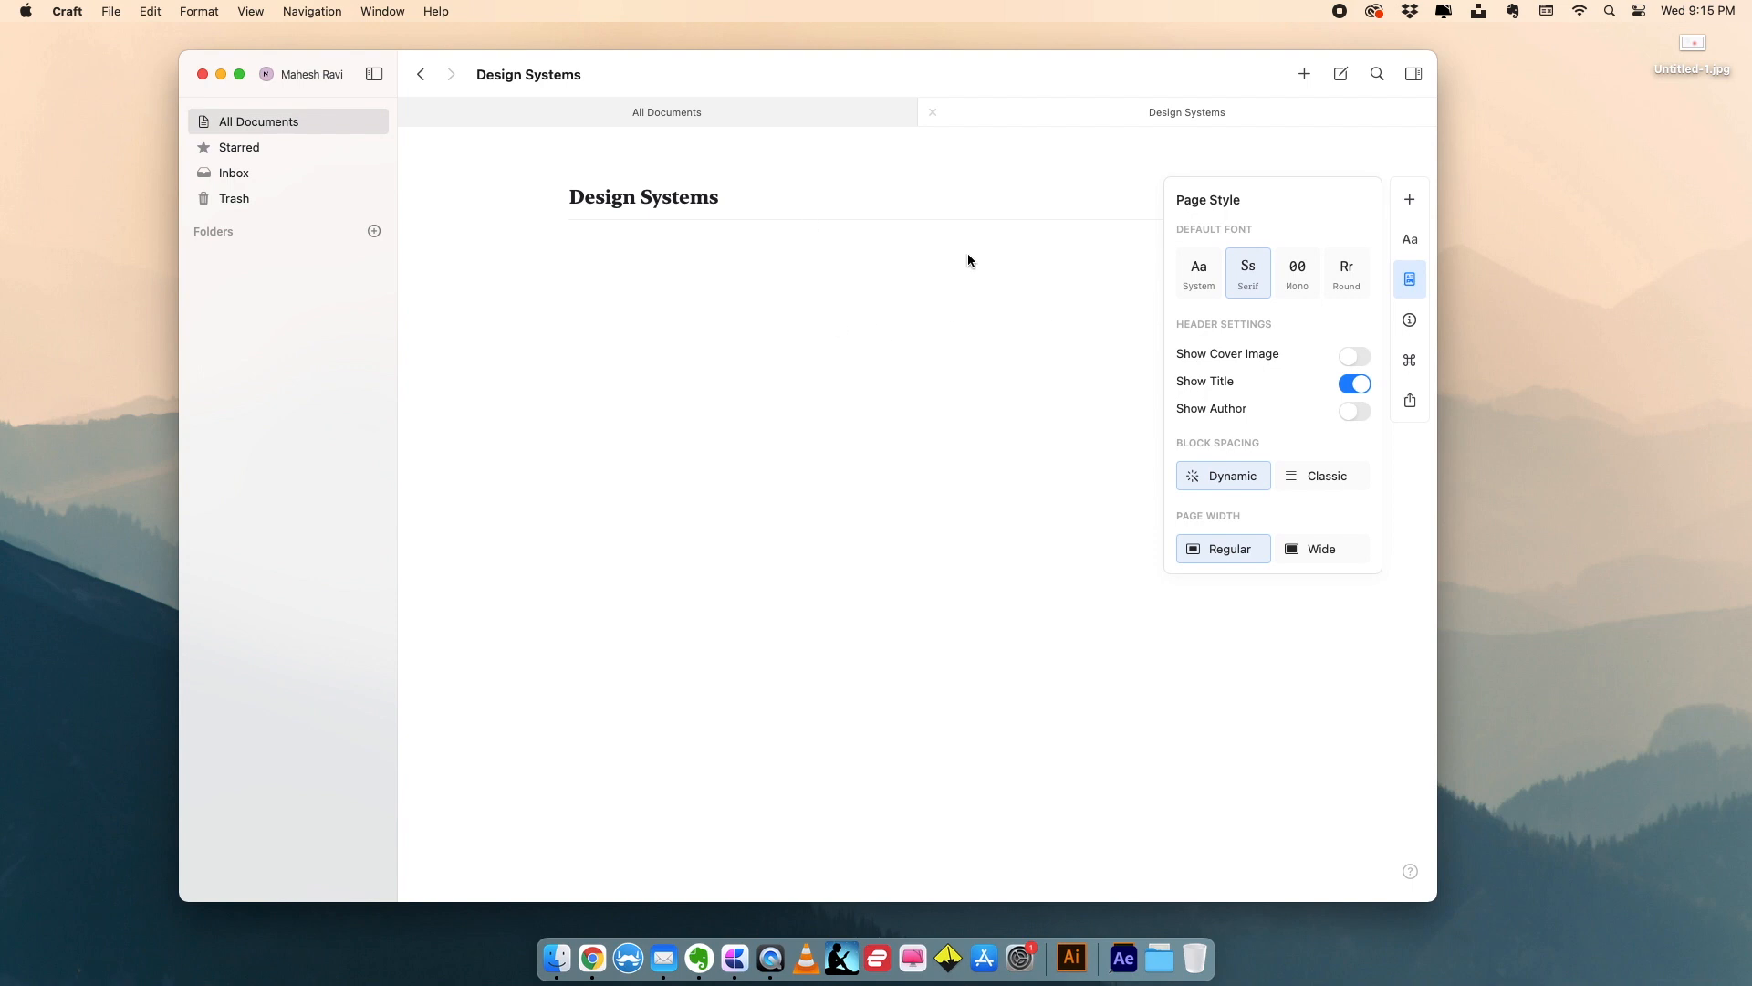
- Turn on the page's cover image, and search Google in Chrome for "design systems"
click(1355, 358)
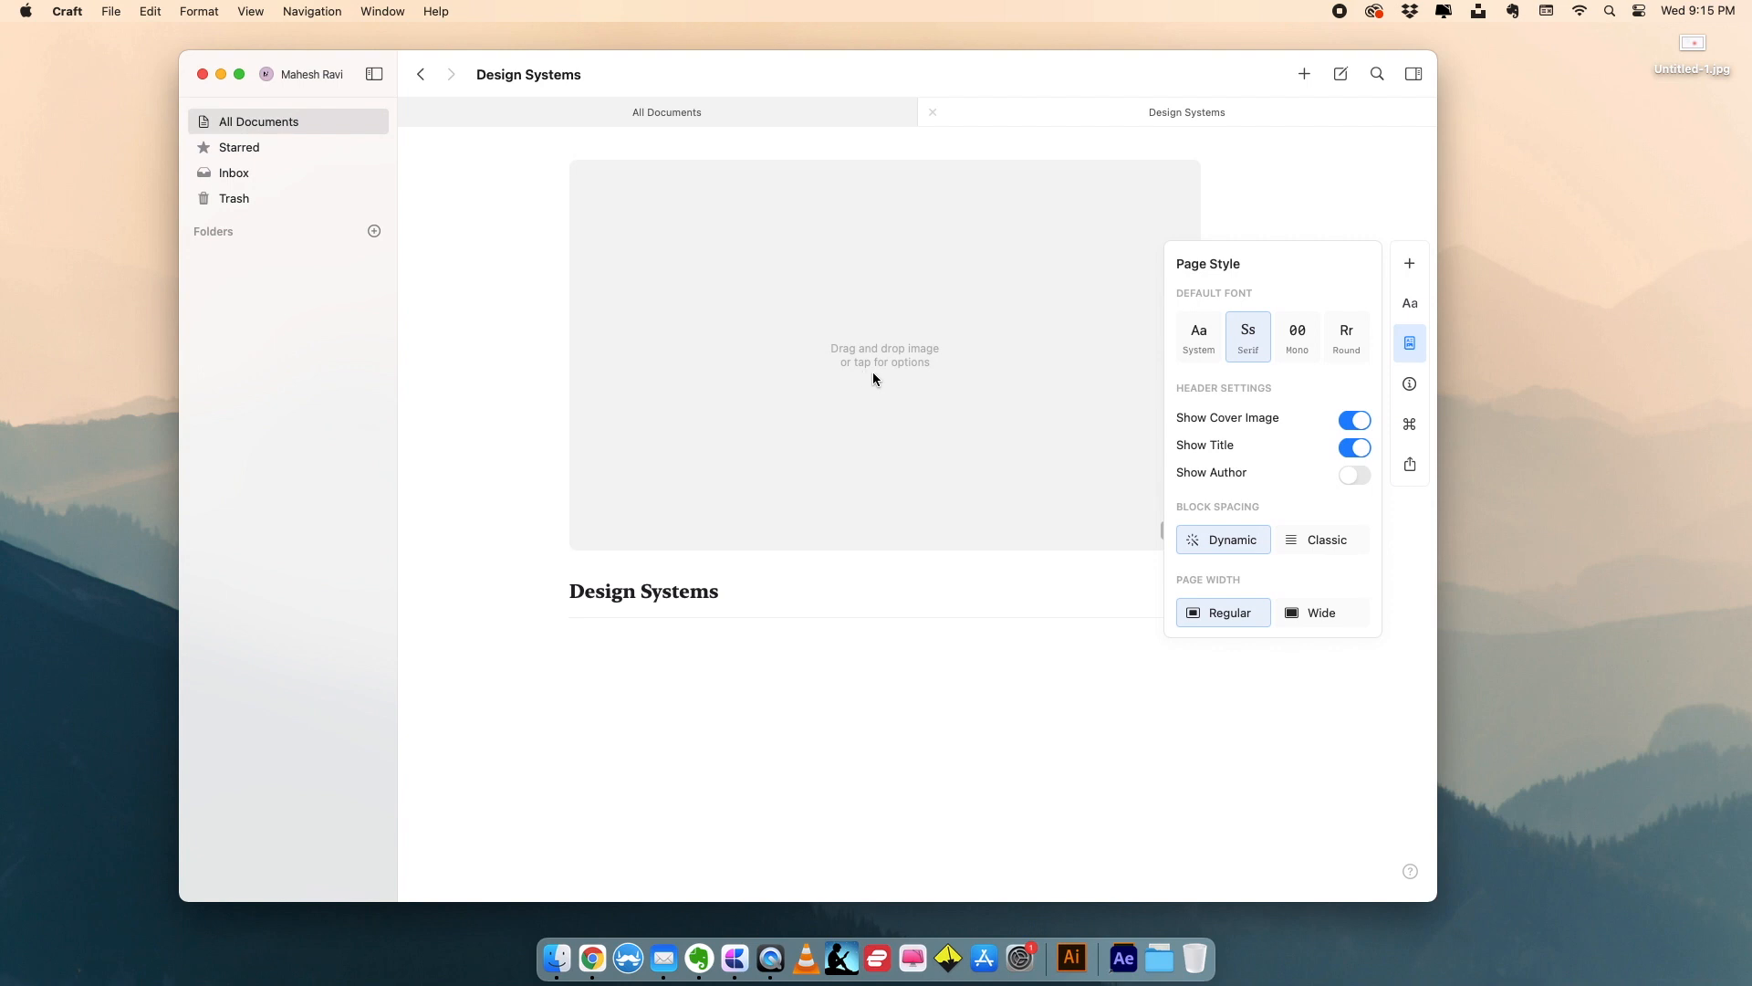
drag(841, 68, 1139, 172)
click(592, 957)
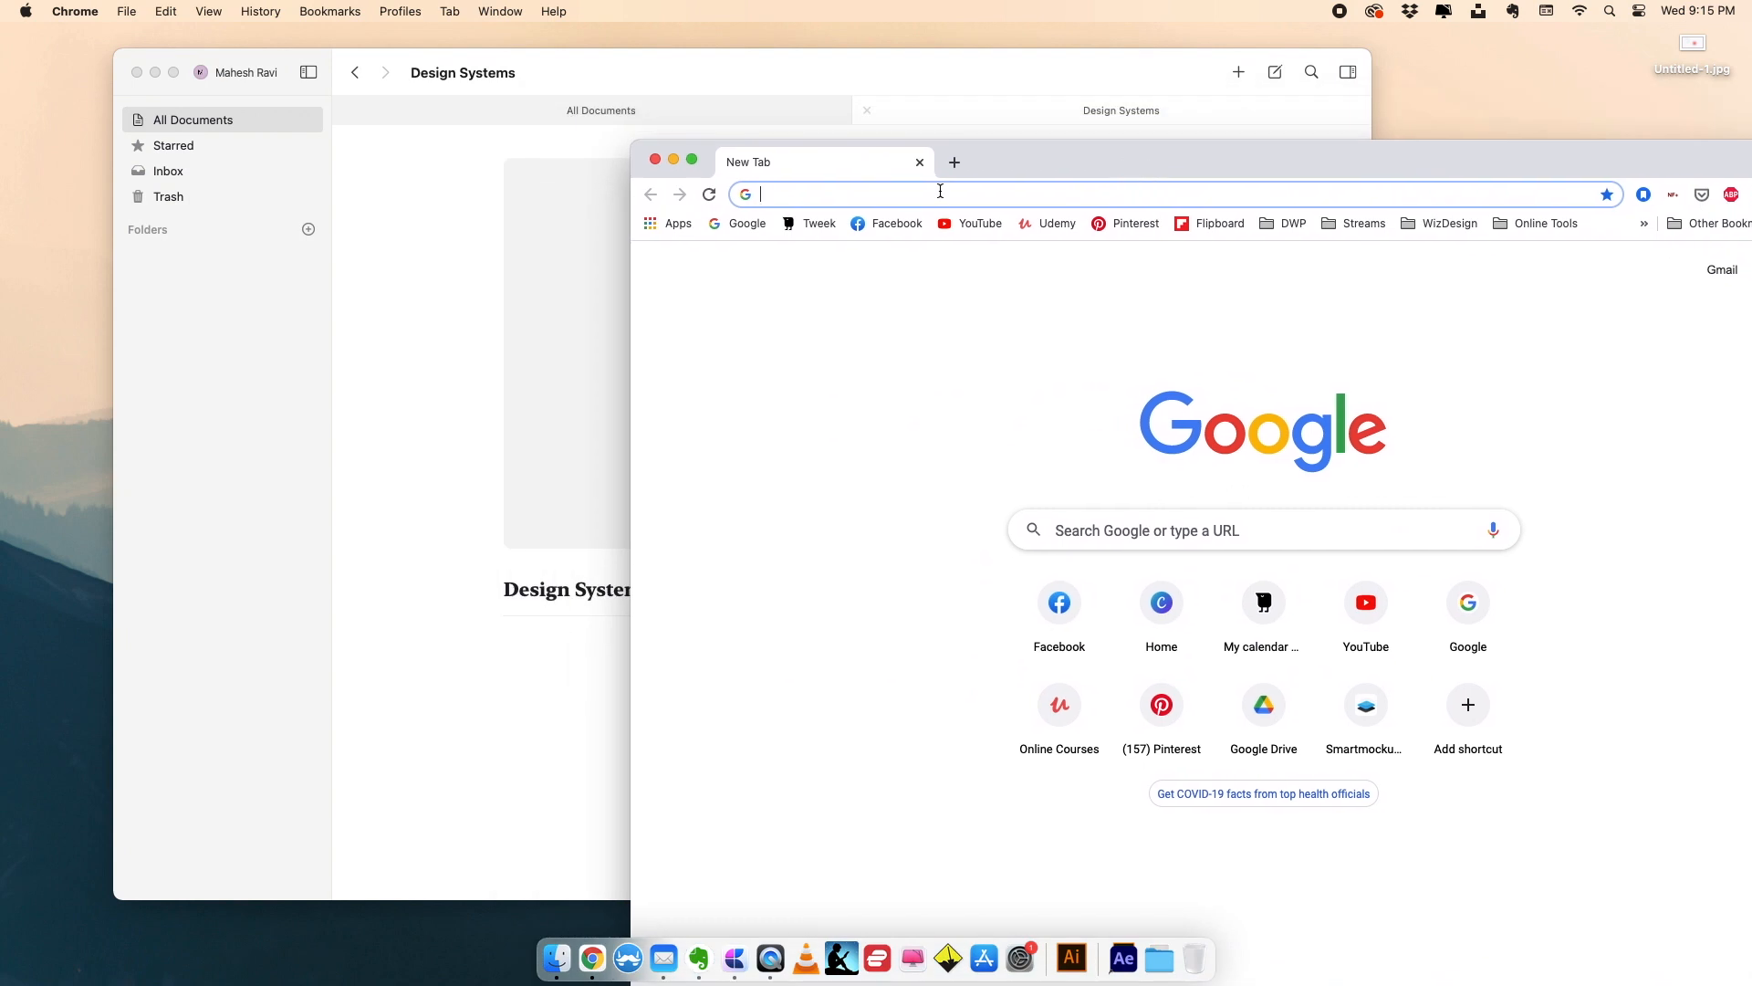
text(design systems)
key(Return)
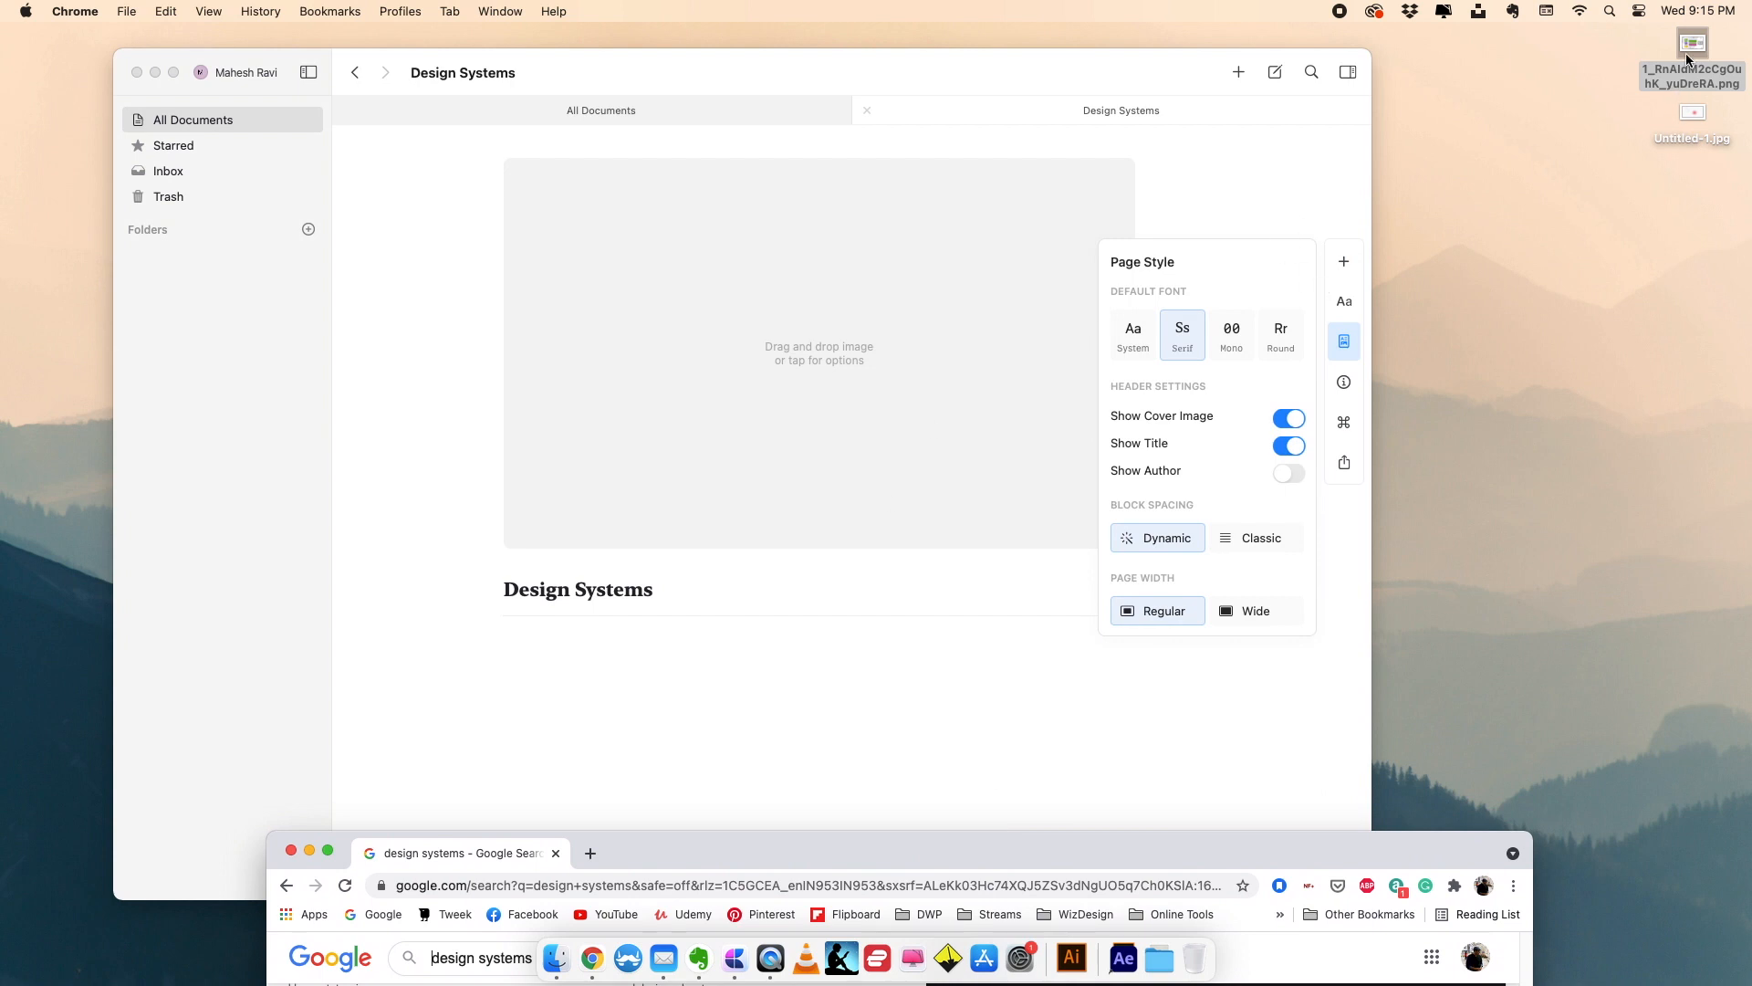
- Close the browser and place the downloaded PNG illustration from the desktop as the document's cover image
click(291, 850)
drag(1693, 44, 813, 326)
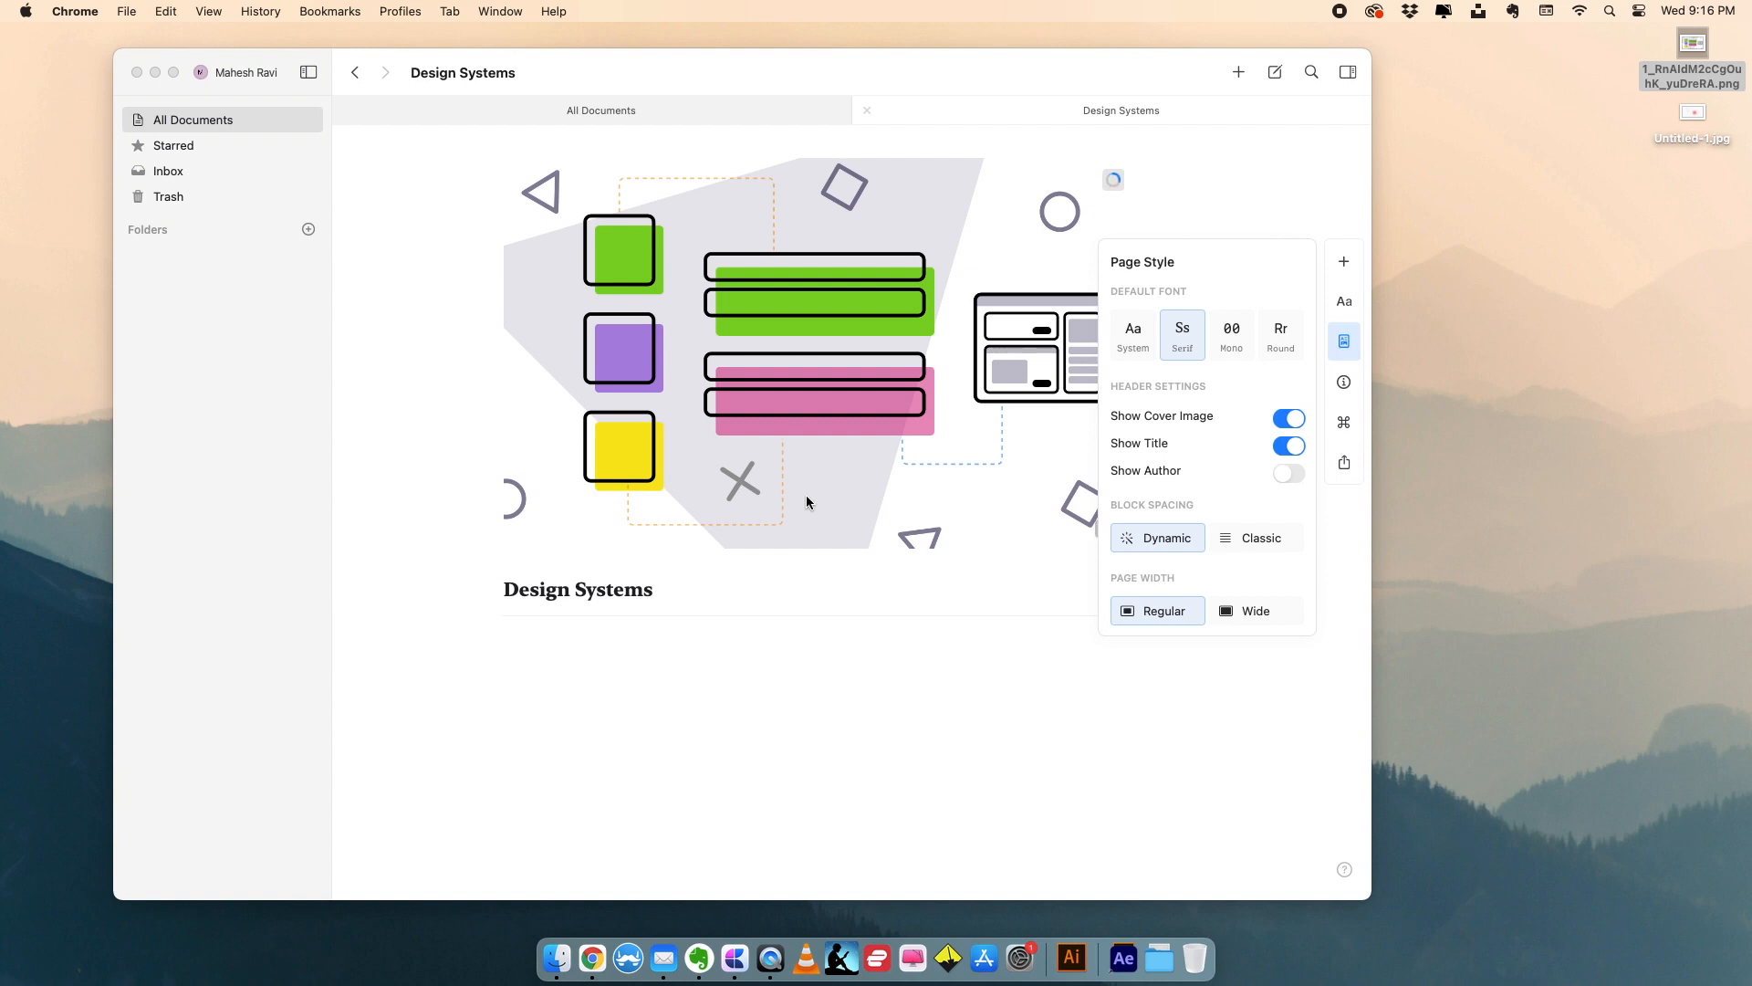
click(799, 622)
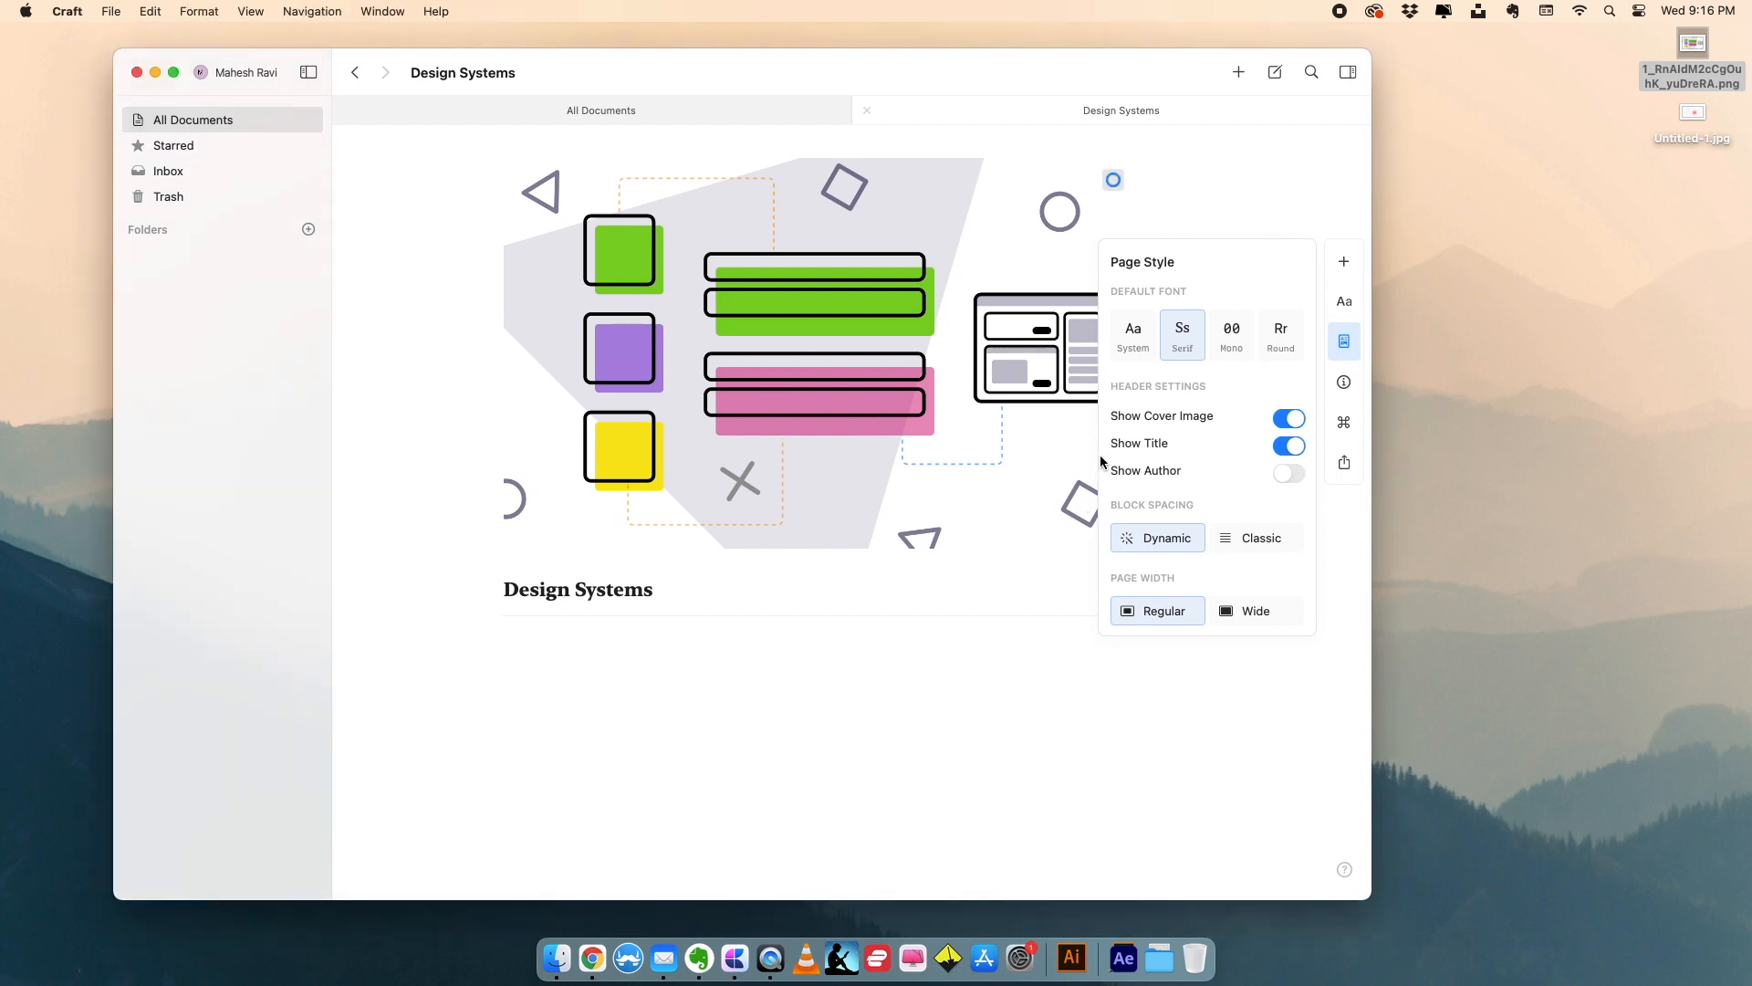
- Toggle the title off and on in the page header settings, and turn on the author display
click(1285, 446)
click(1289, 449)
click(1288, 474)
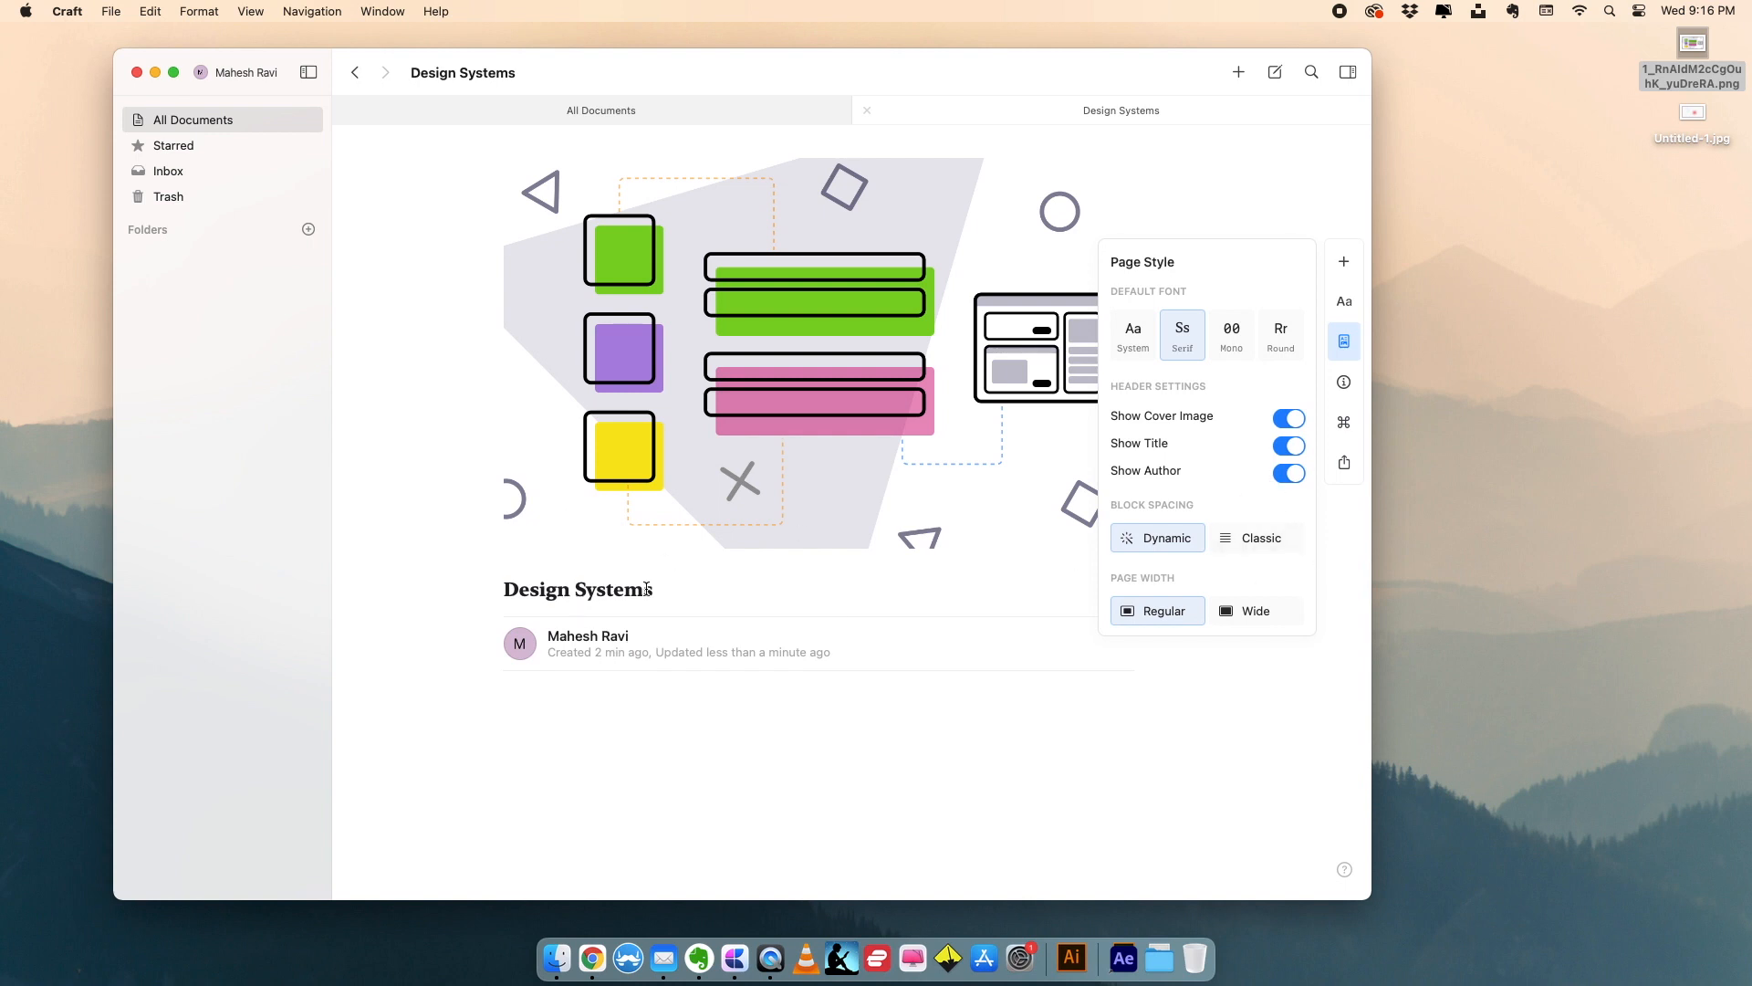
- Try Classic block spacing and Wide page width, return to Dynamic and Regular, and close the page style settings
click(1242, 539)
click(1170, 540)
click(1240, 539)
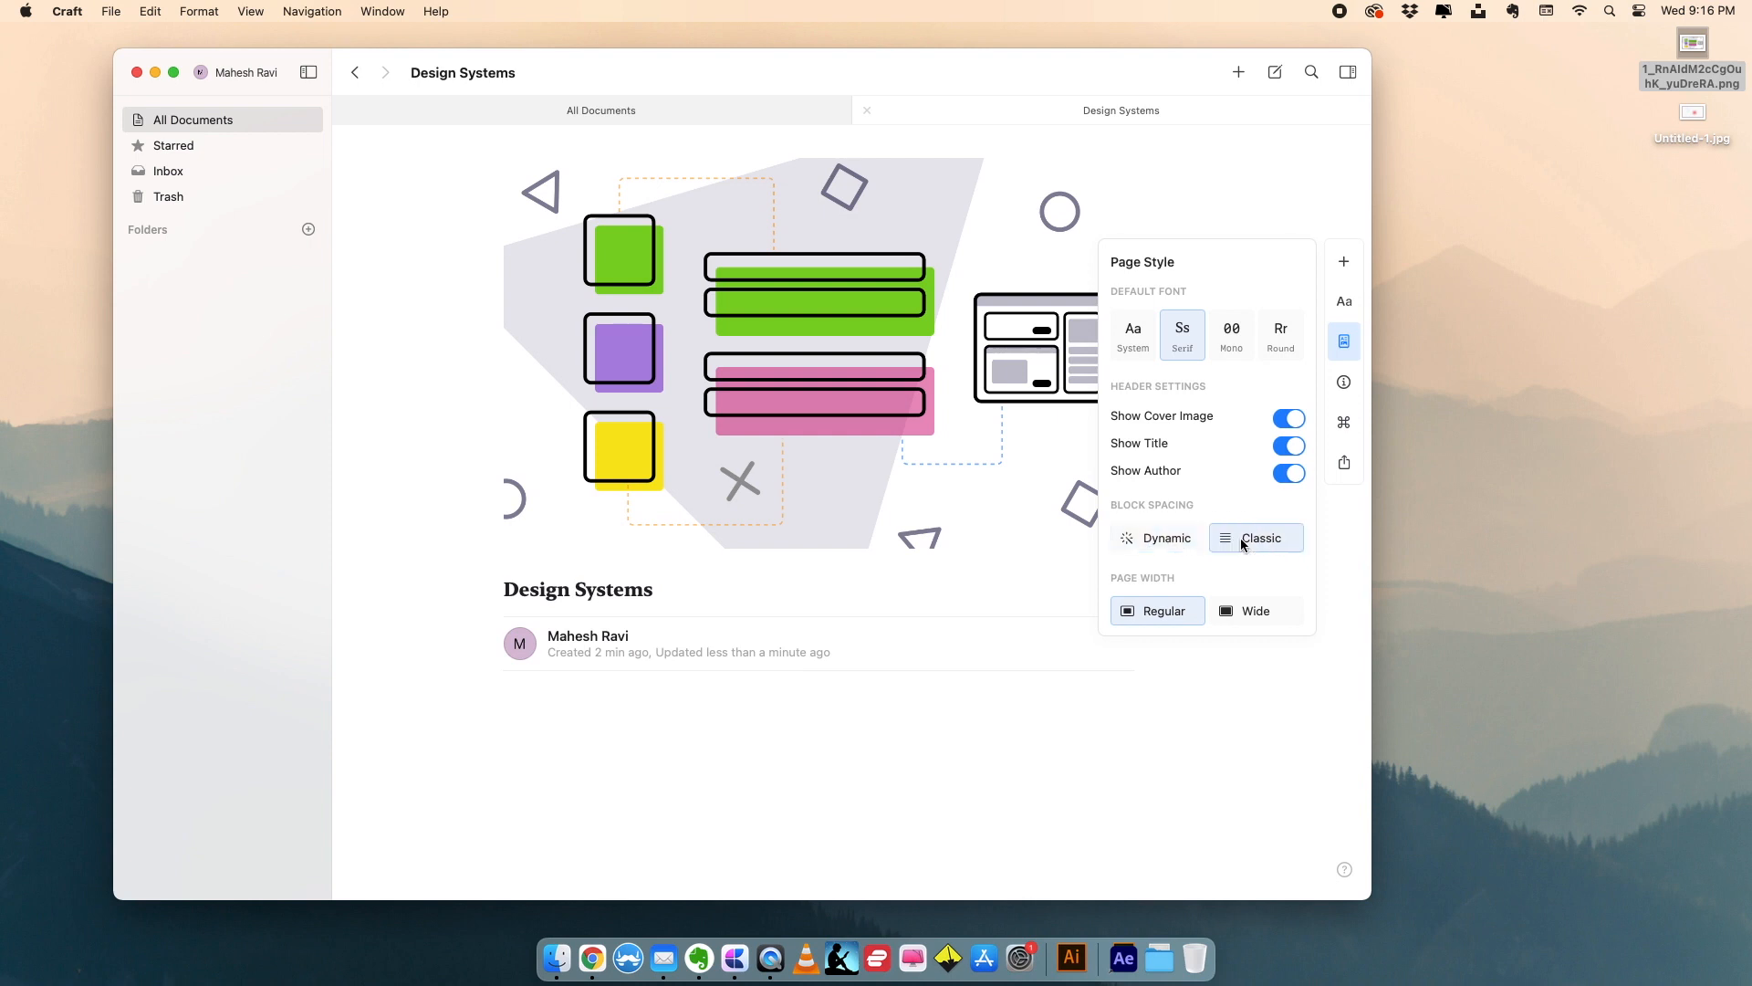
click(1185, 538)
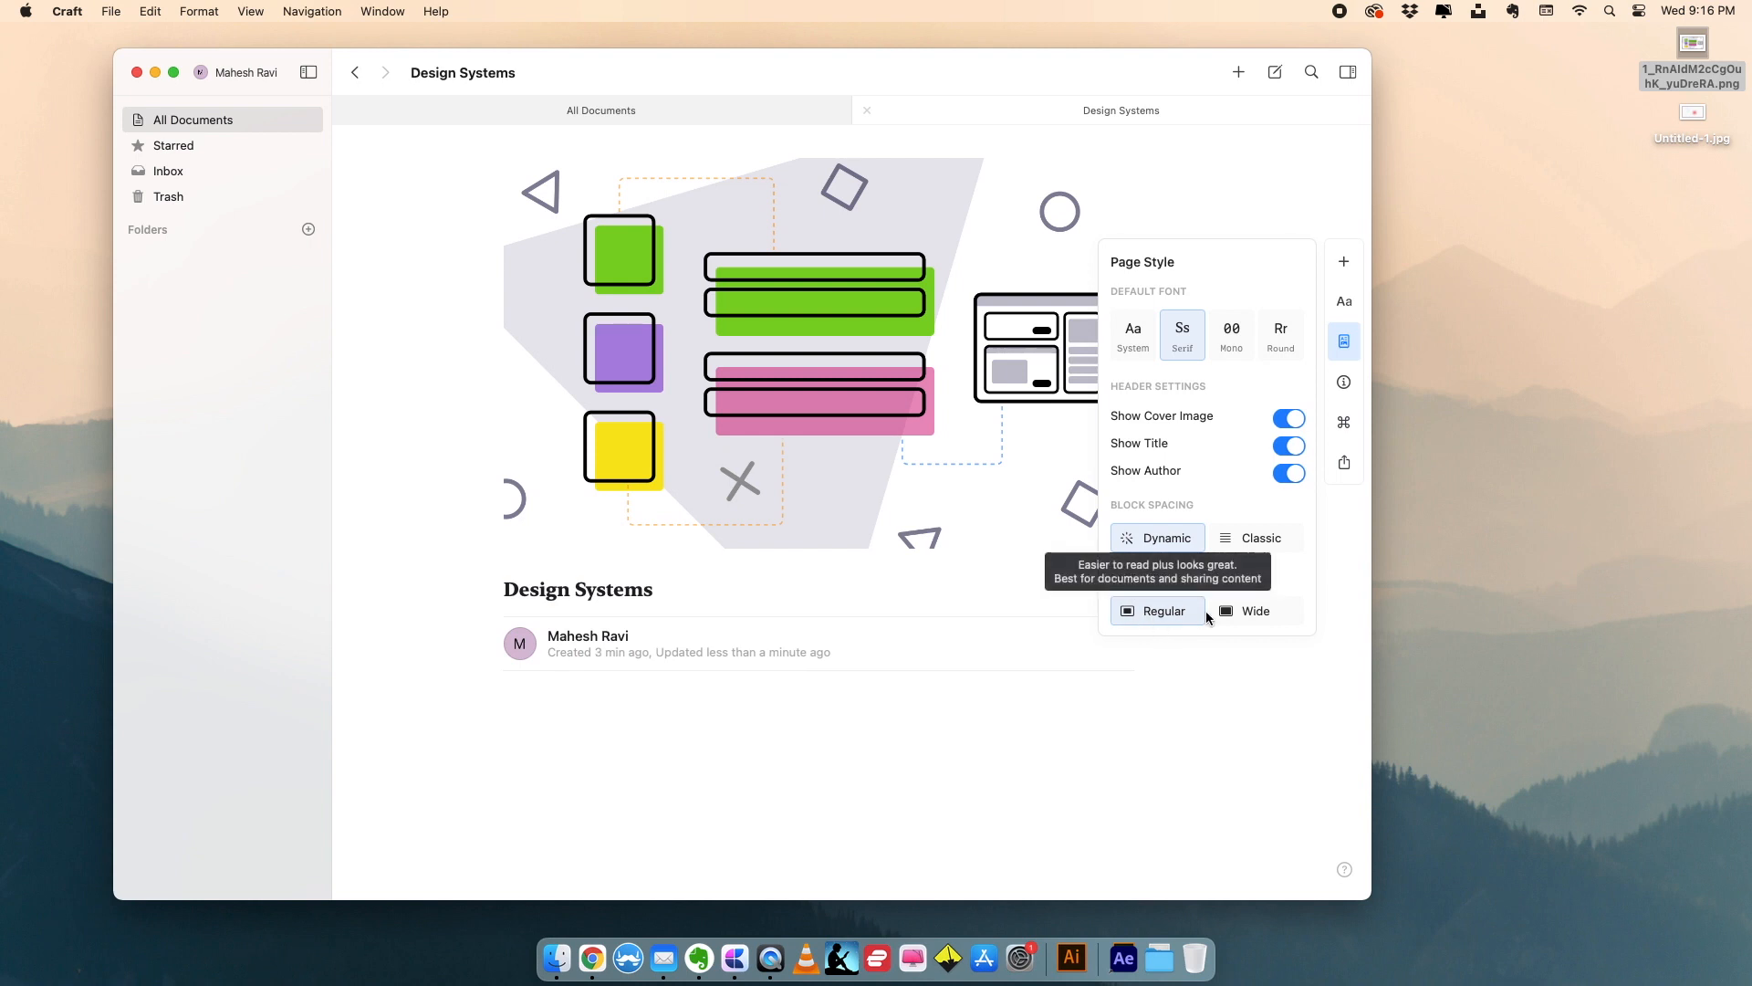
click(1233, 612)
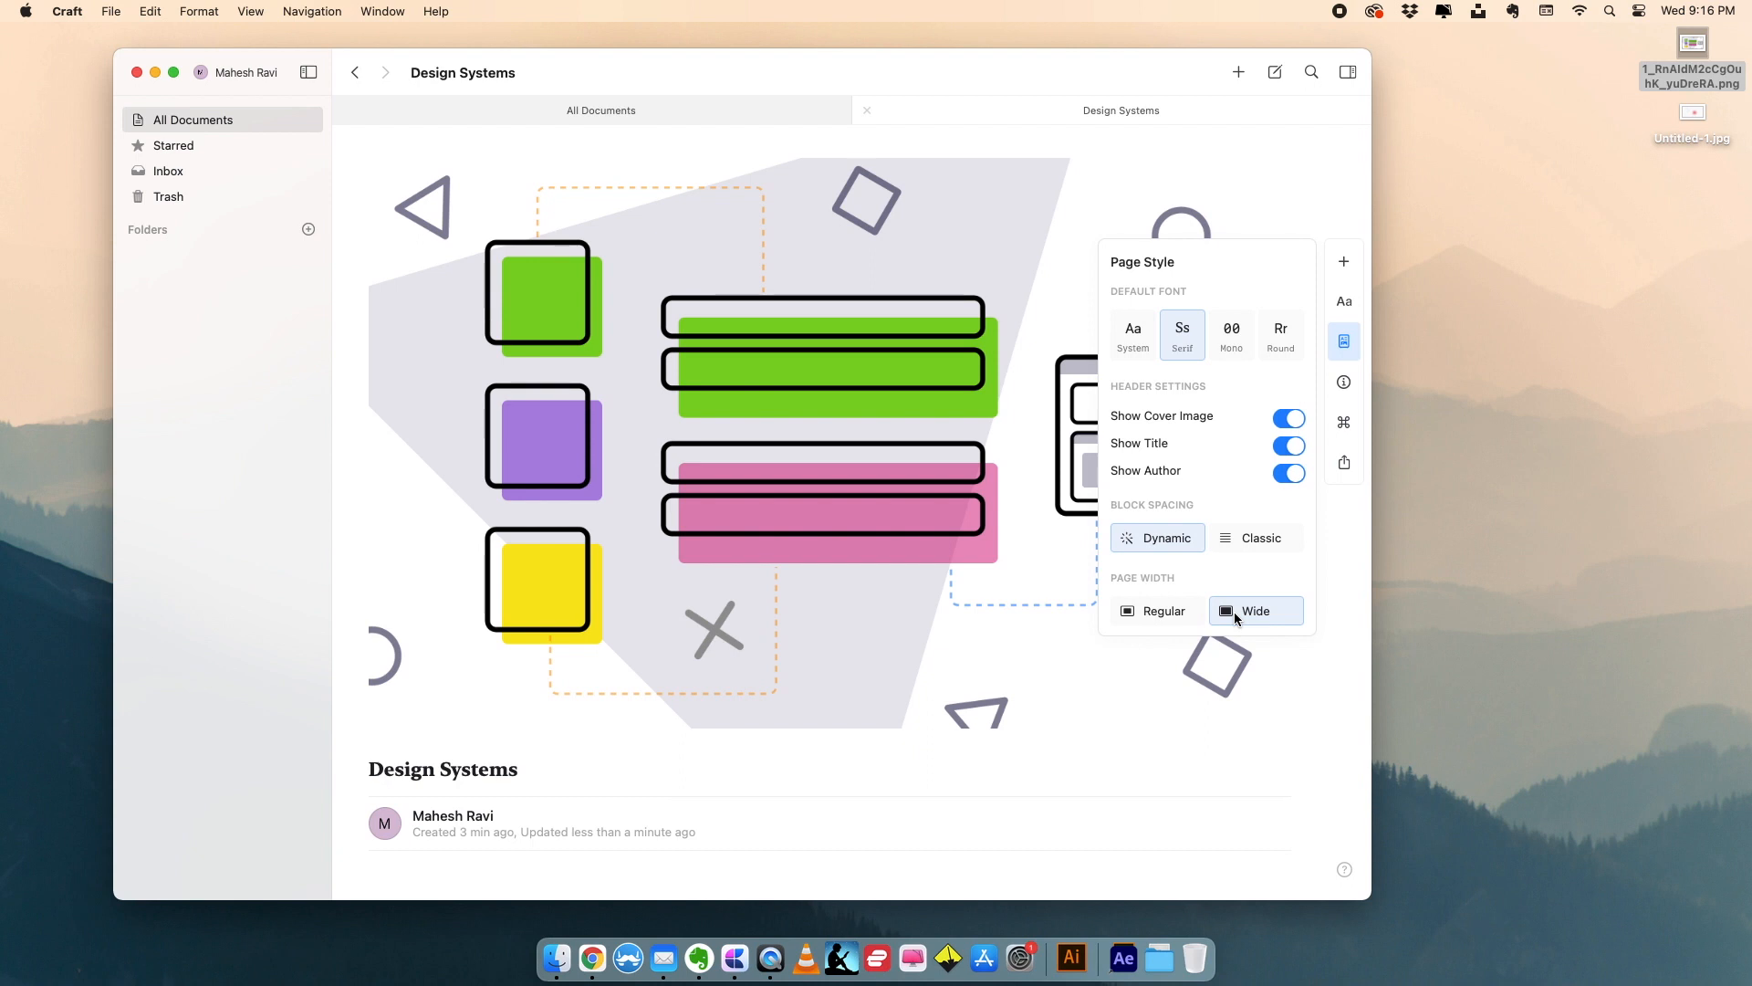
click(1169, 622)
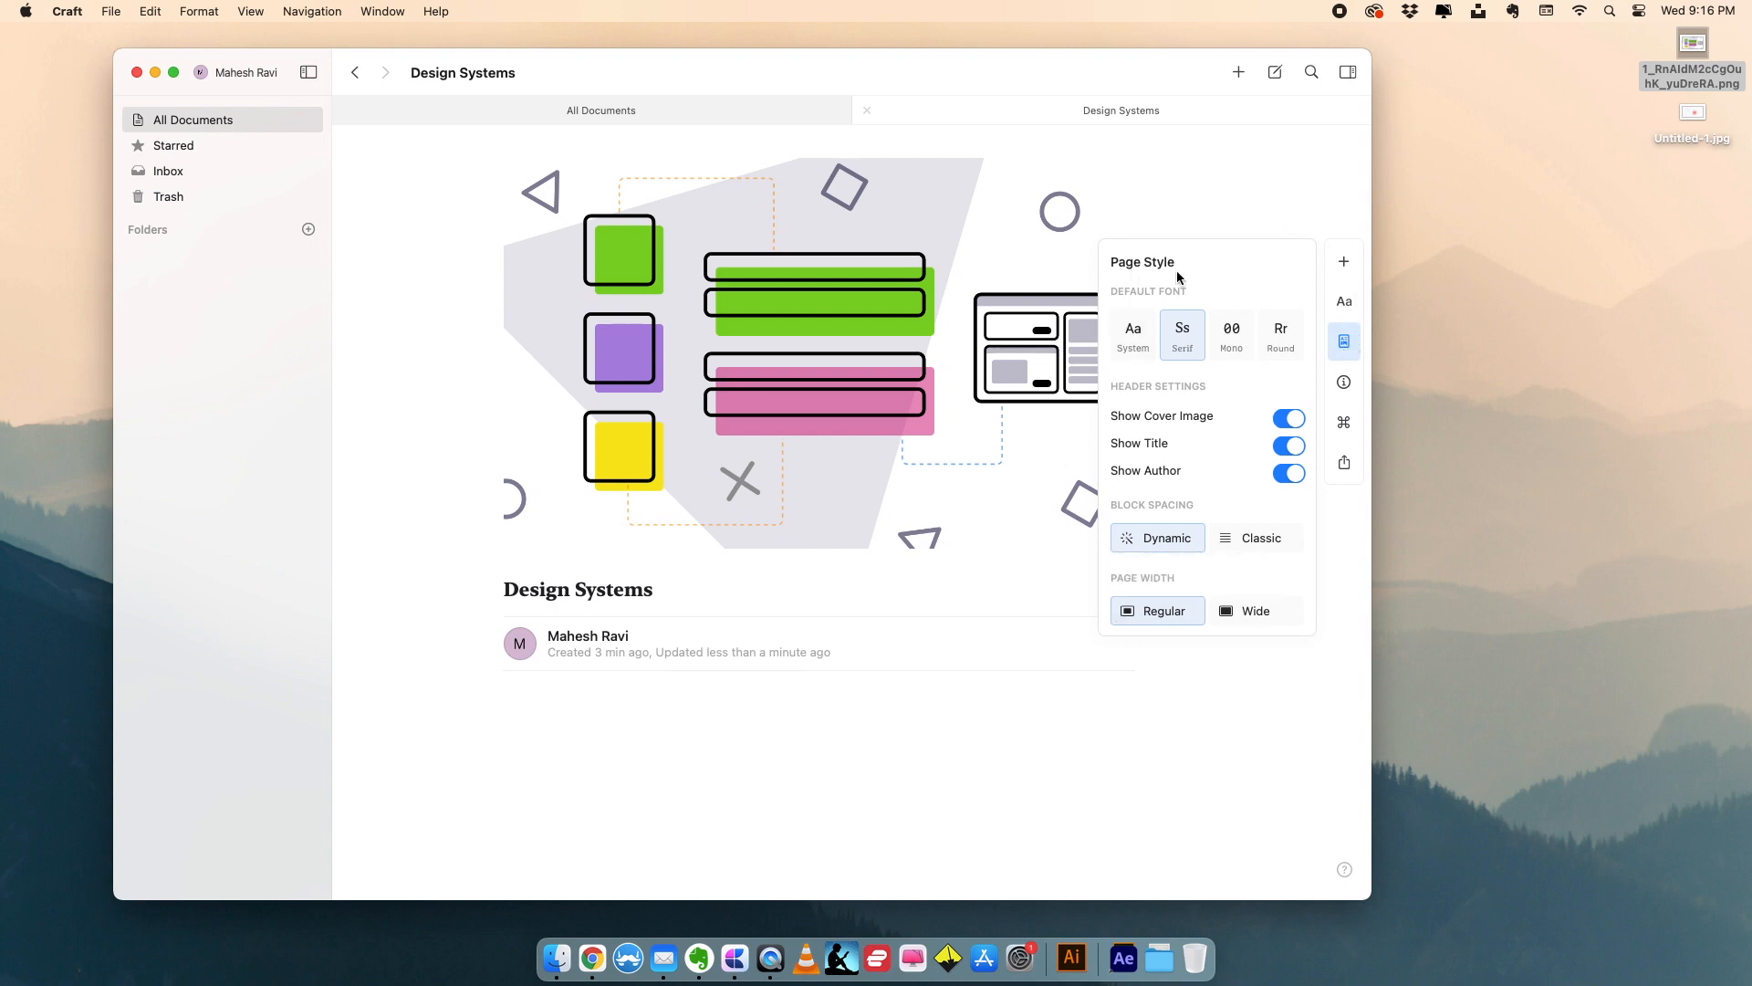
click(1341, 341)
- Write "Design systems are a set of reusable components, rules and guidelines that are created specifically for a brand." below the author line
click(493, 735)
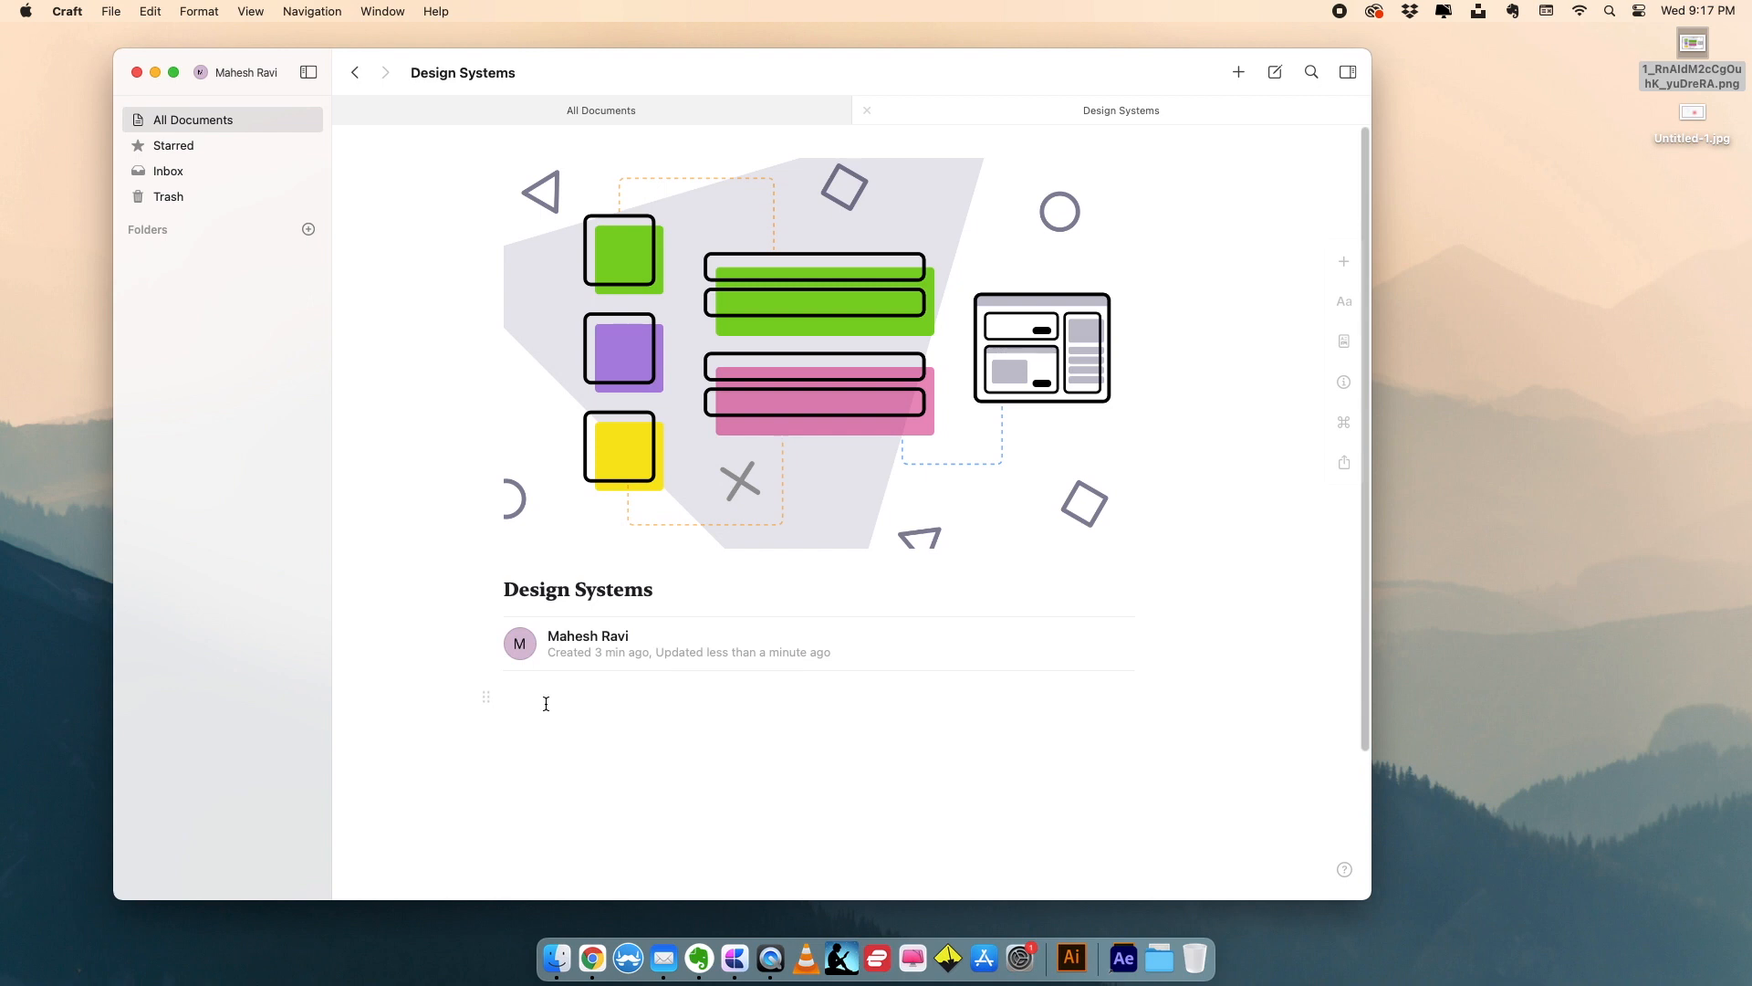
text(Design systems are a set of re)
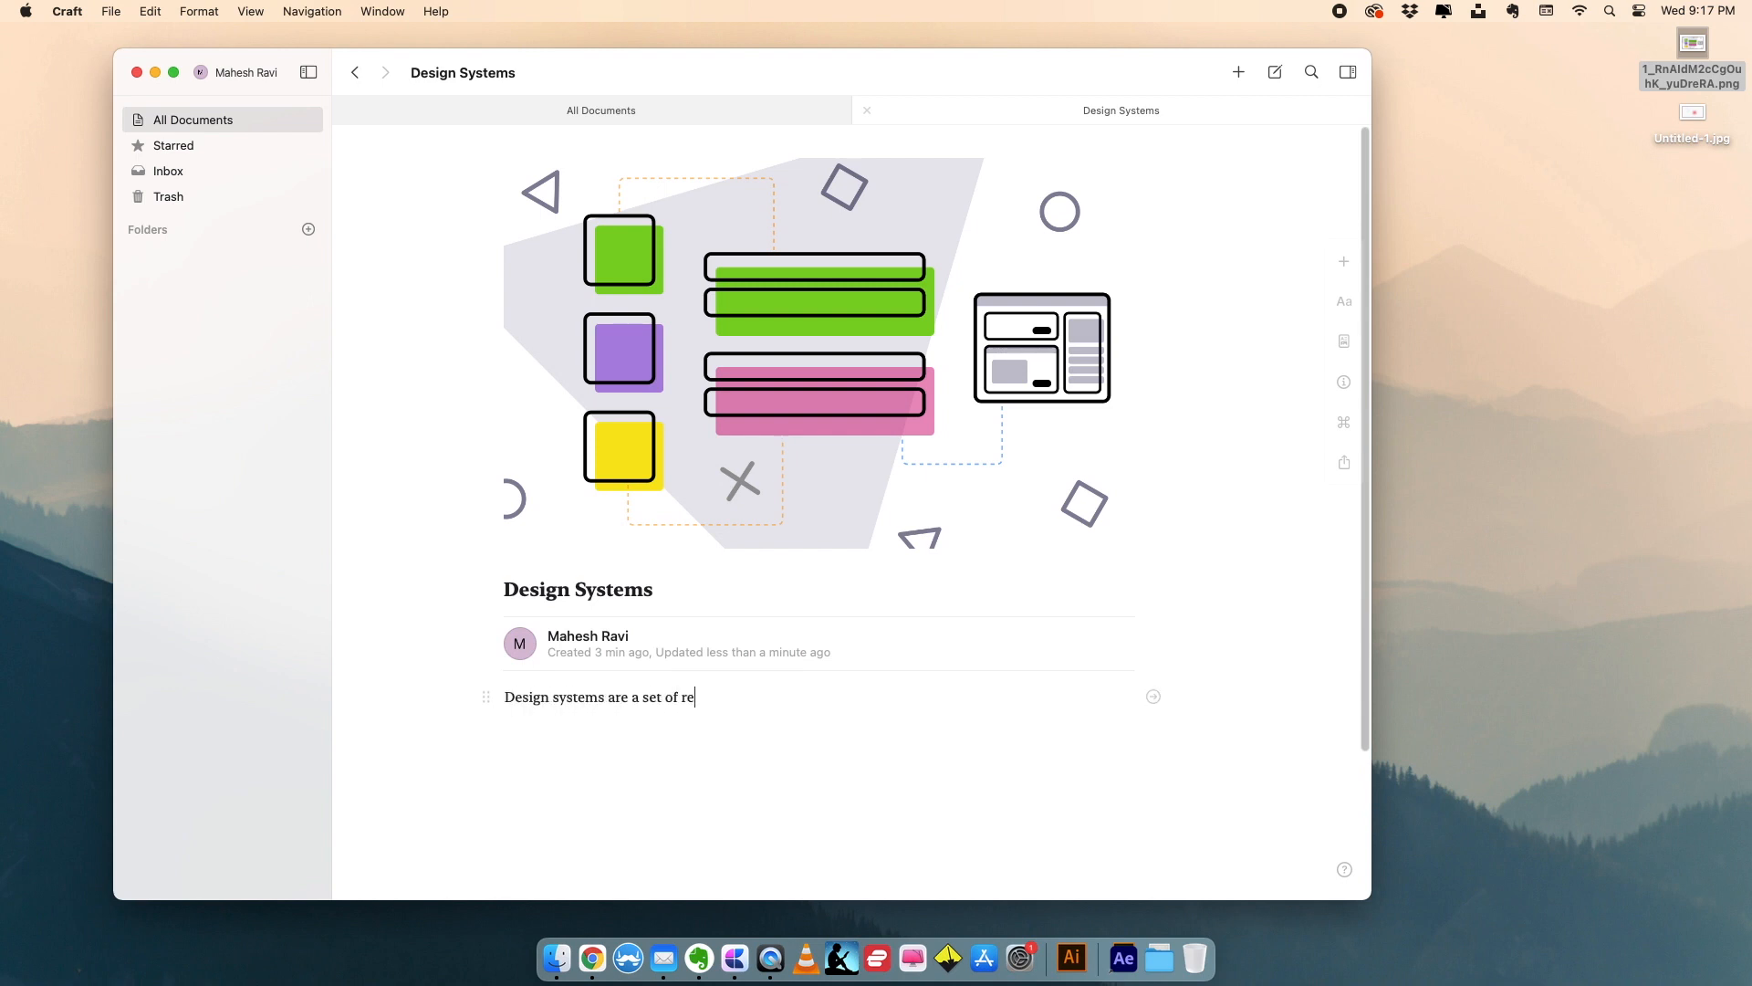
text(usable components, rules an)
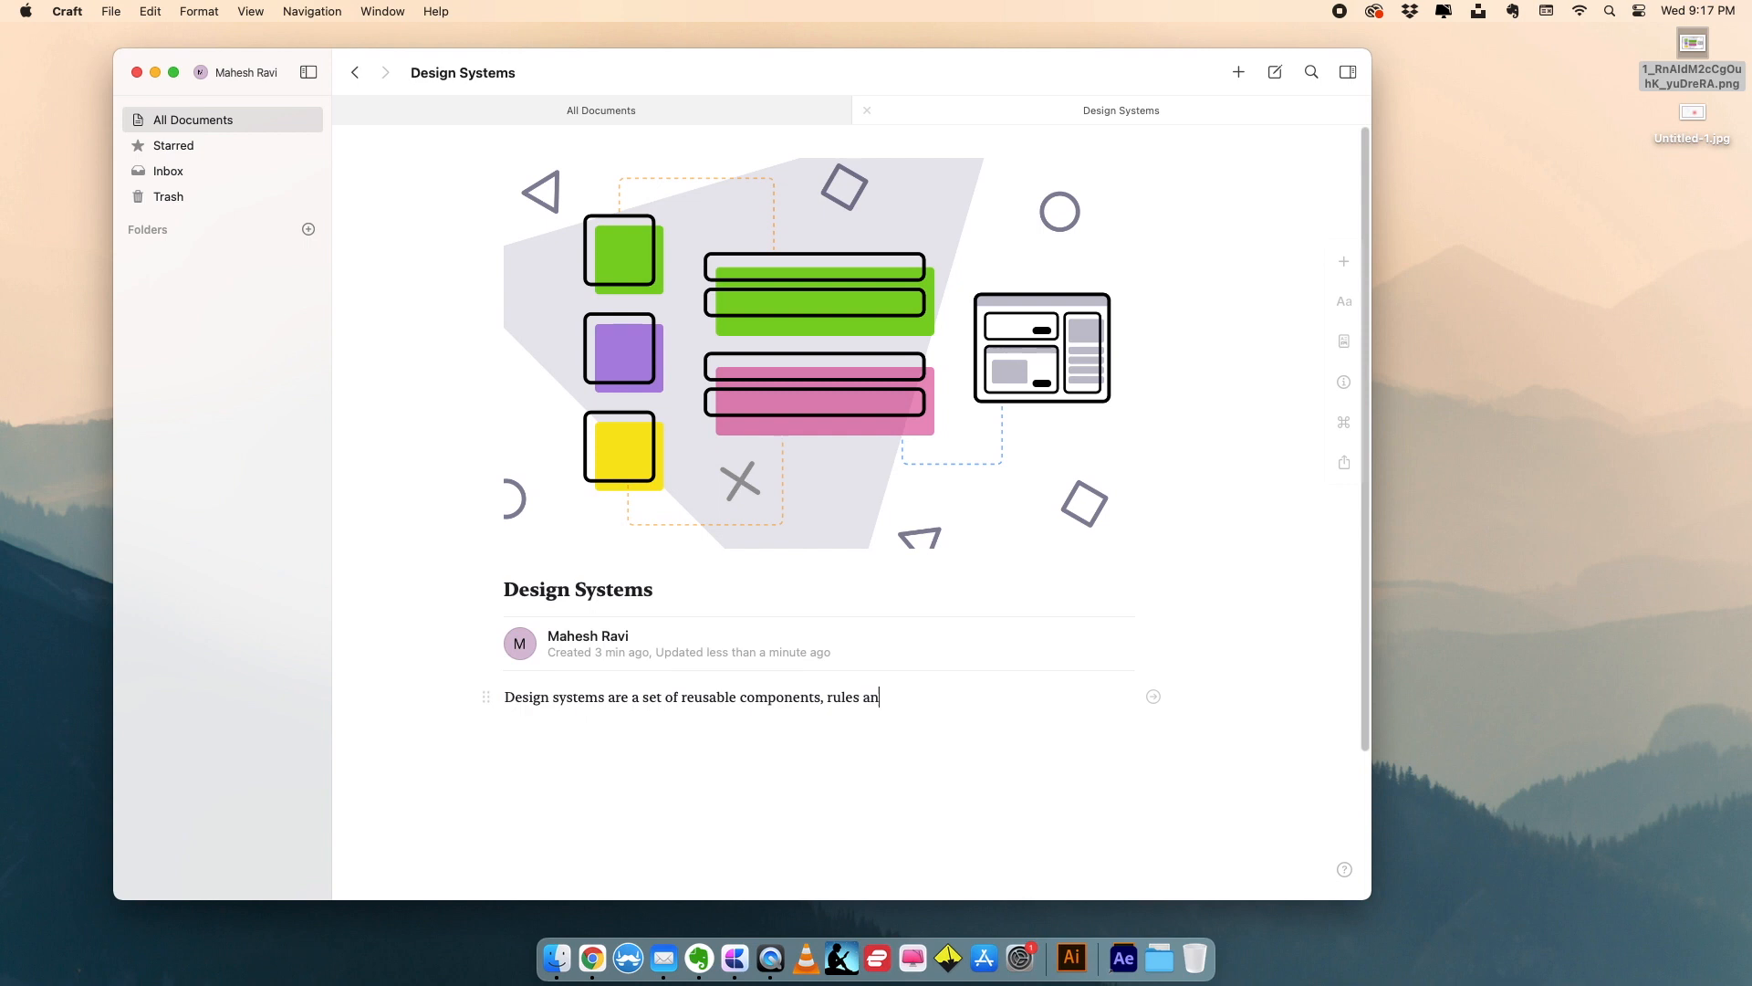
text(d guidelines that can be used)
key(BackSpace)
key(BackSpace)
key(BackSpace)
key(BackSpace)
key(BackSpace)
key(BackSpace)
key(BackSpace)
key(BackSpace)
key(BackSpace)
key(BackSpace)
key(BackSpace)
text(are created)
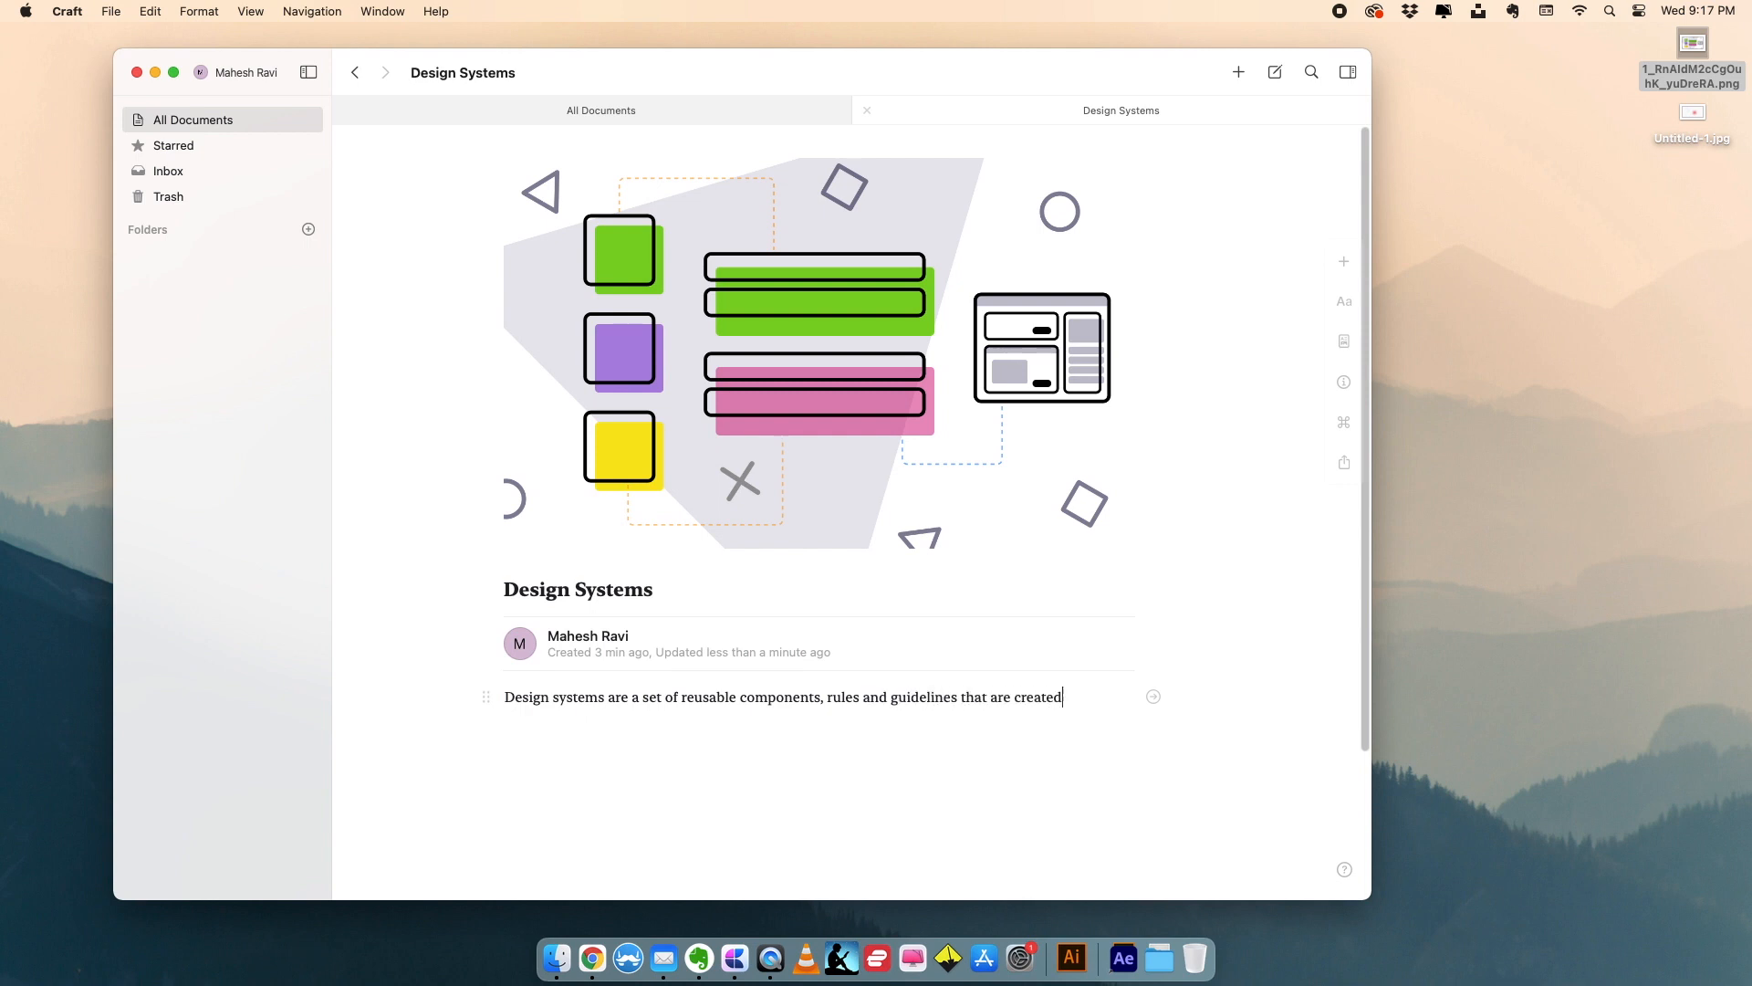
text( specifically for a brand.)
- Try the Title, Subtitle, Heading, Strong and Caption styles on the introductory paragraph, and return it to Body
scroll(532, 739, down, 1)
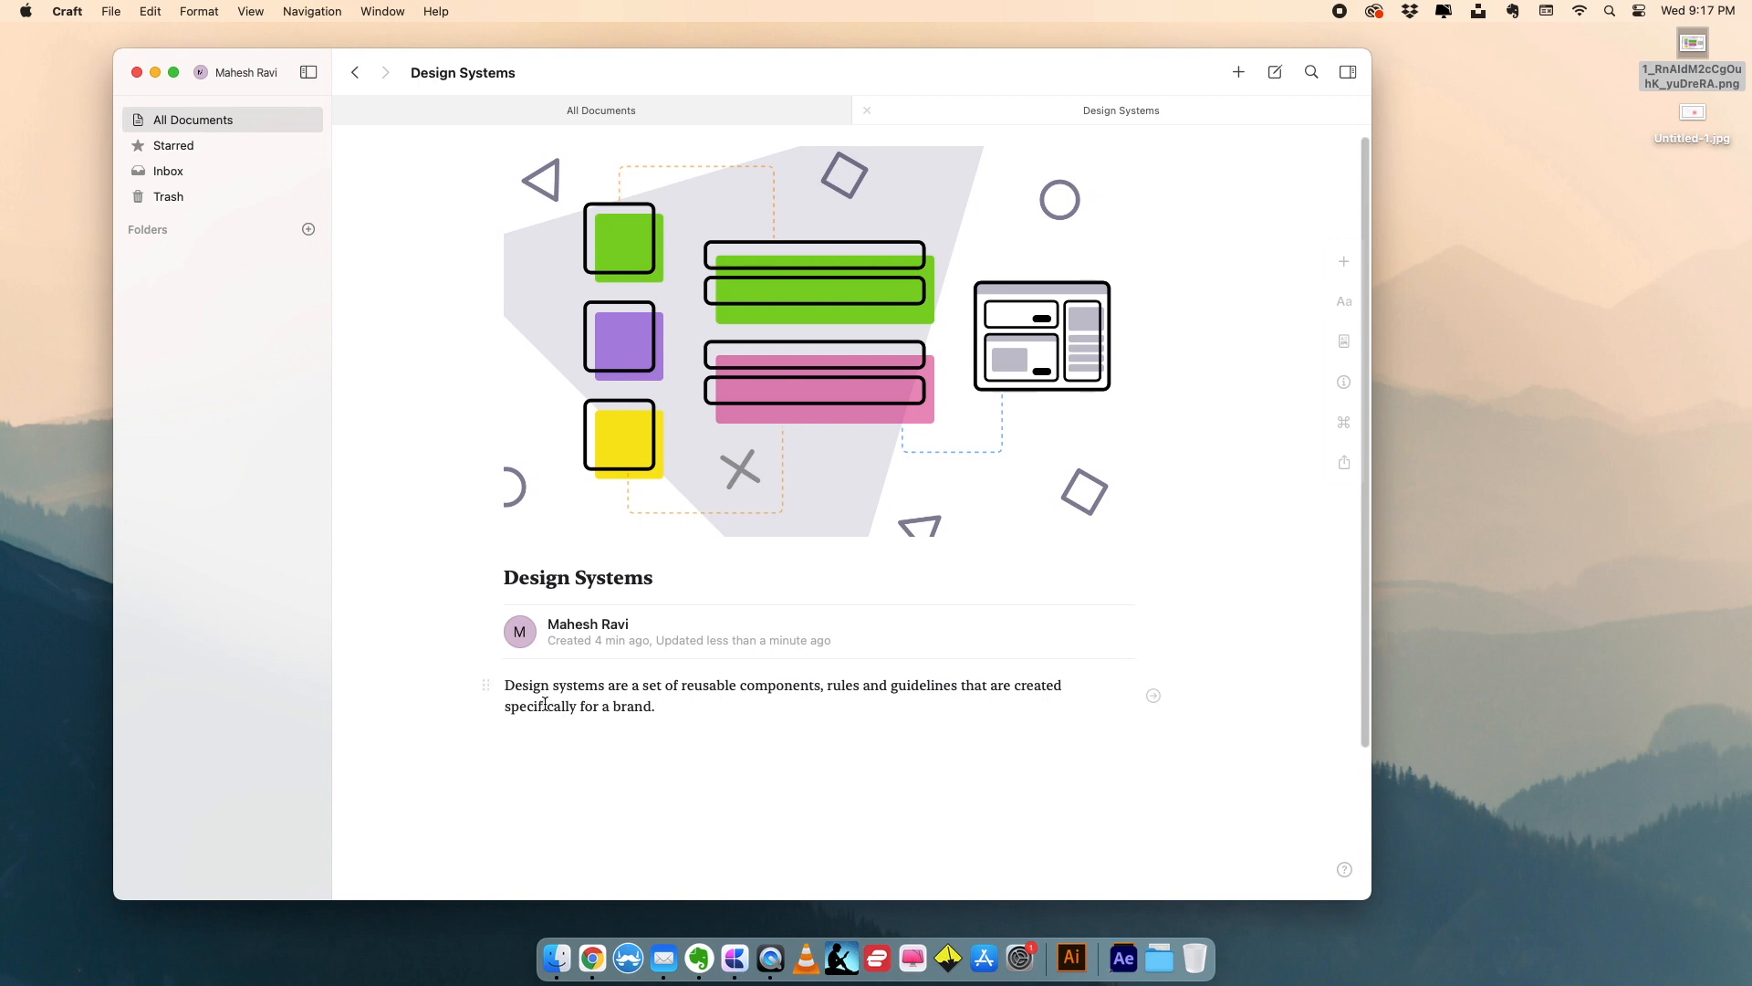
click(490, 685)
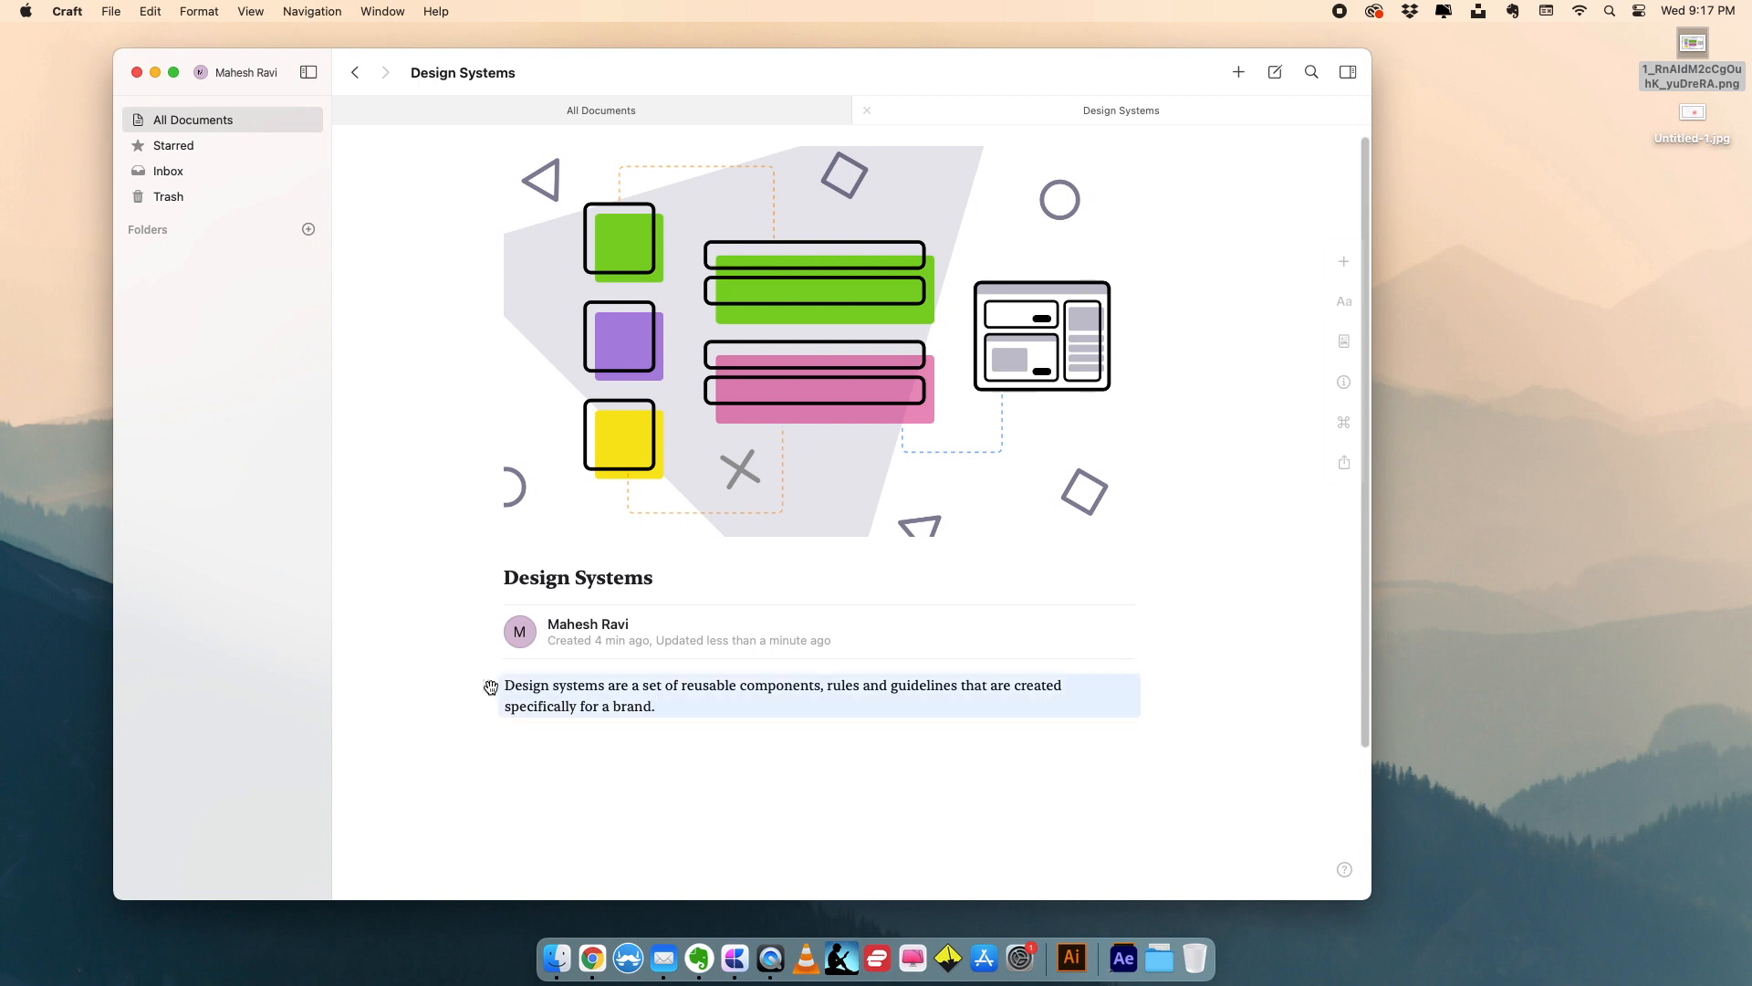
click(1345, 310)
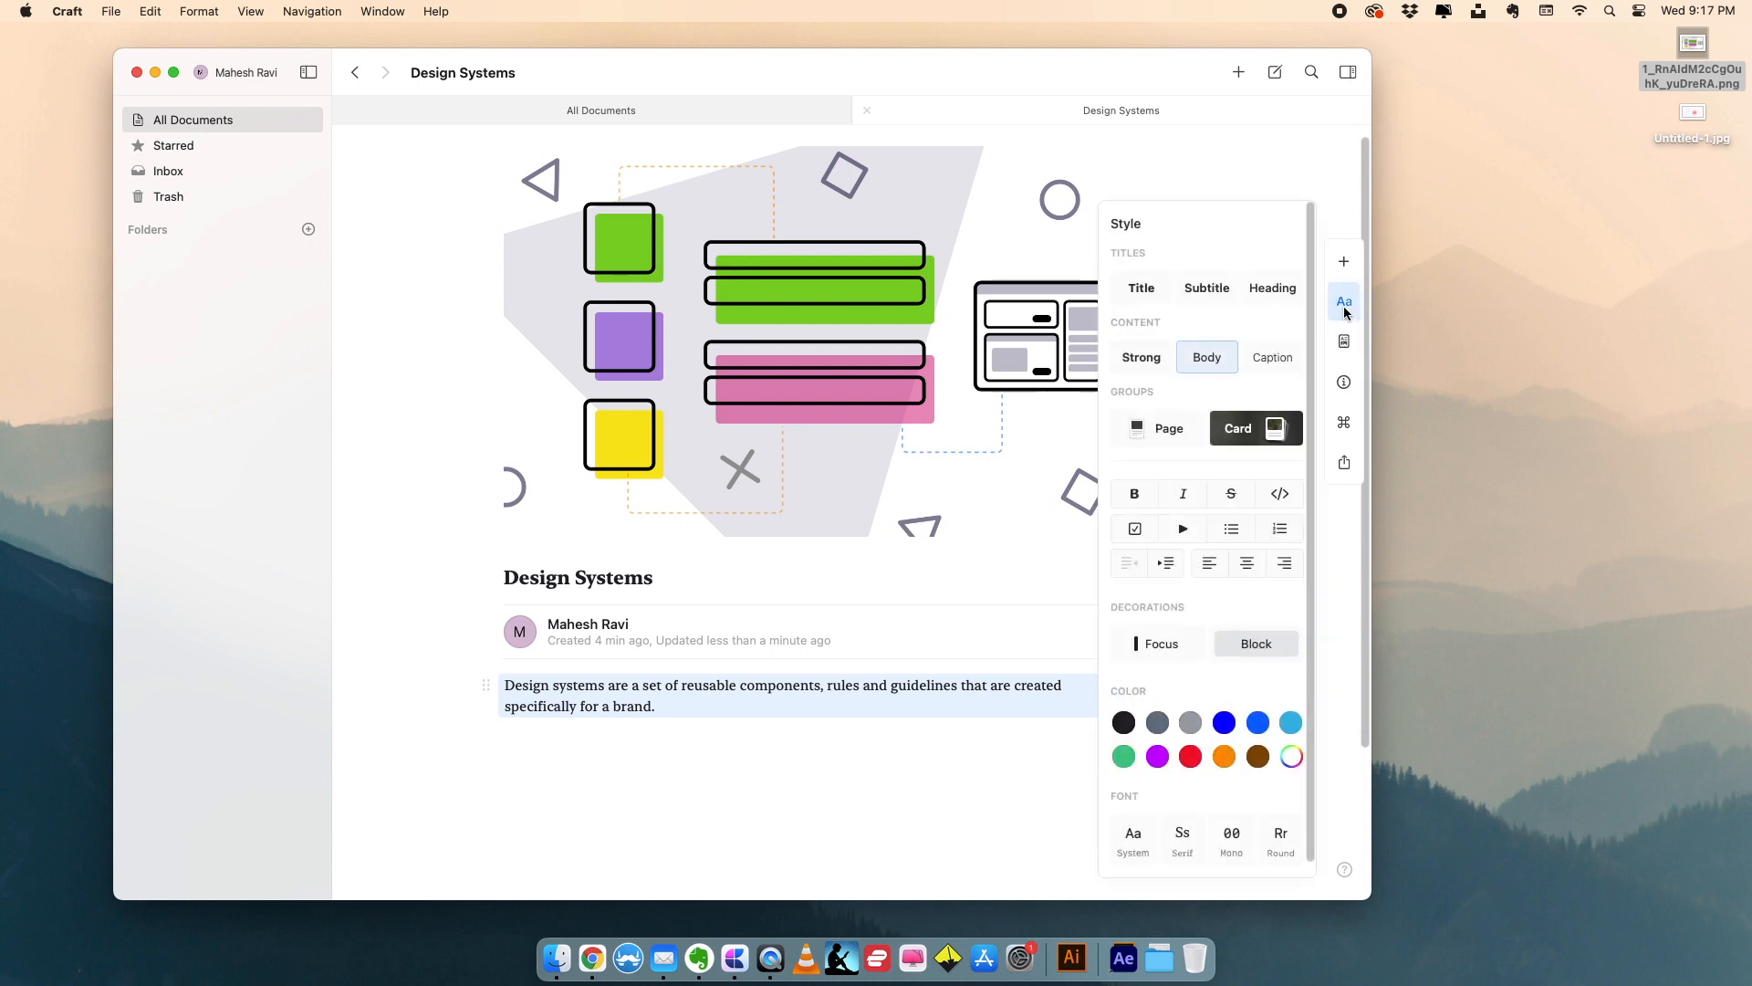
click(1144, 290)
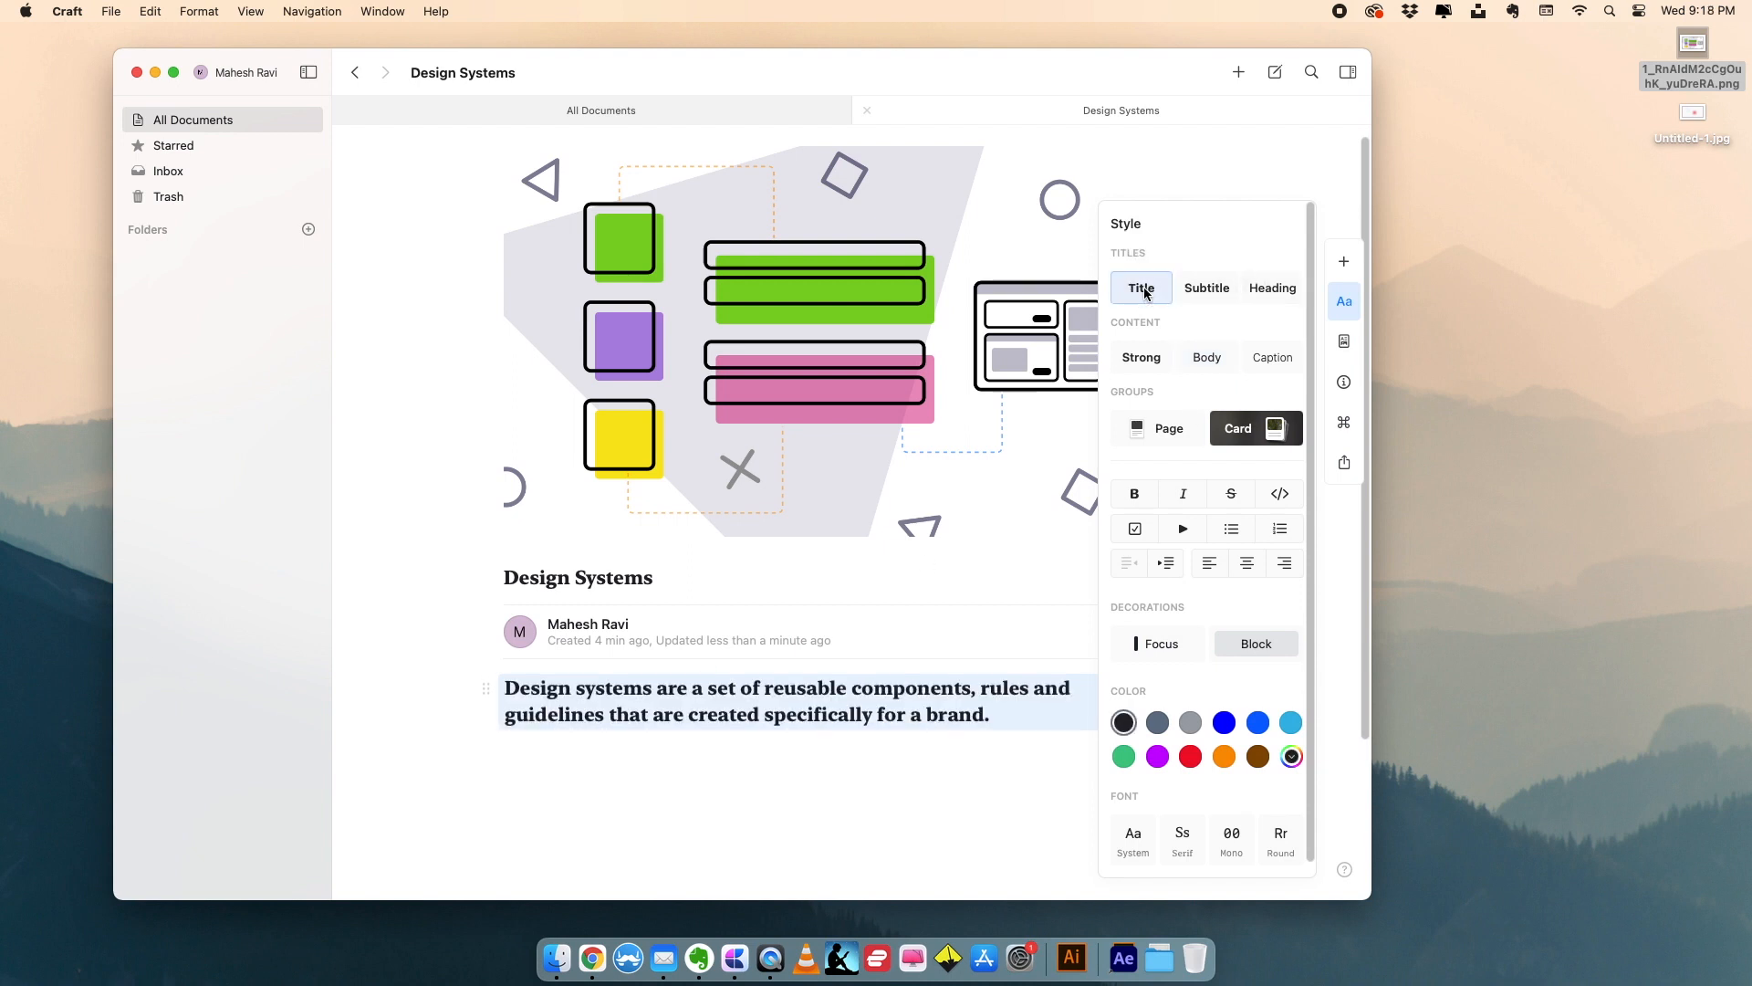
click(1205, 292)
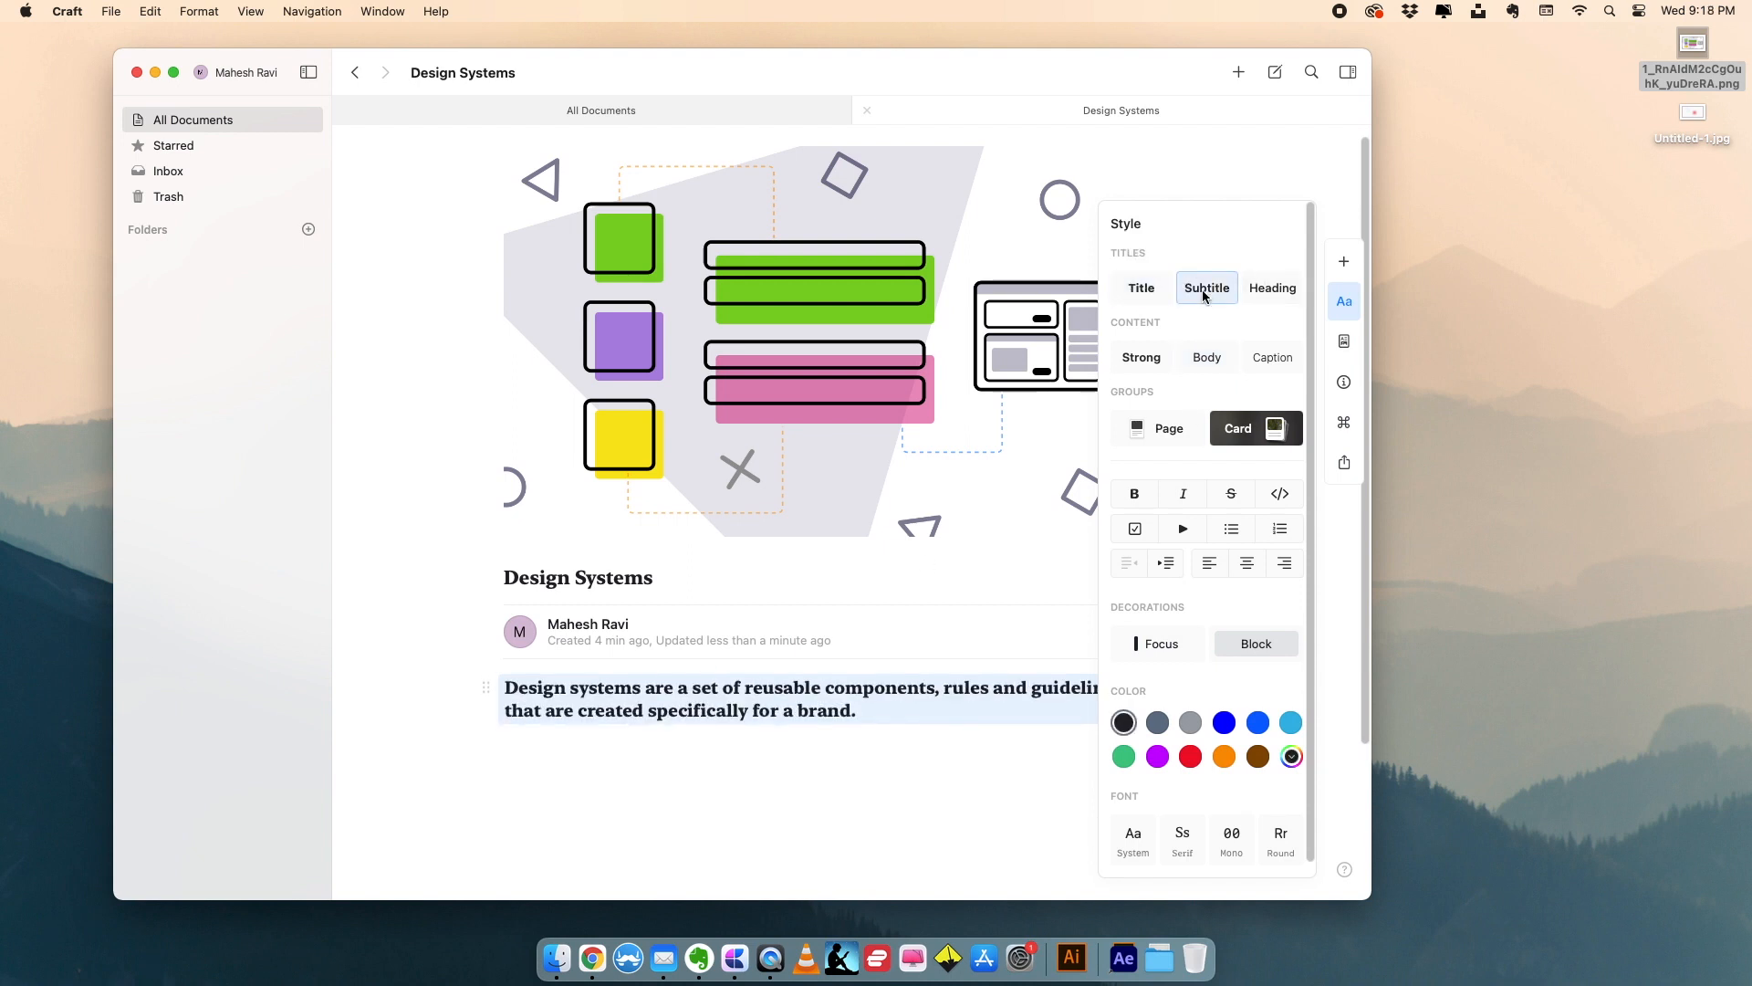
click(1266, 294)
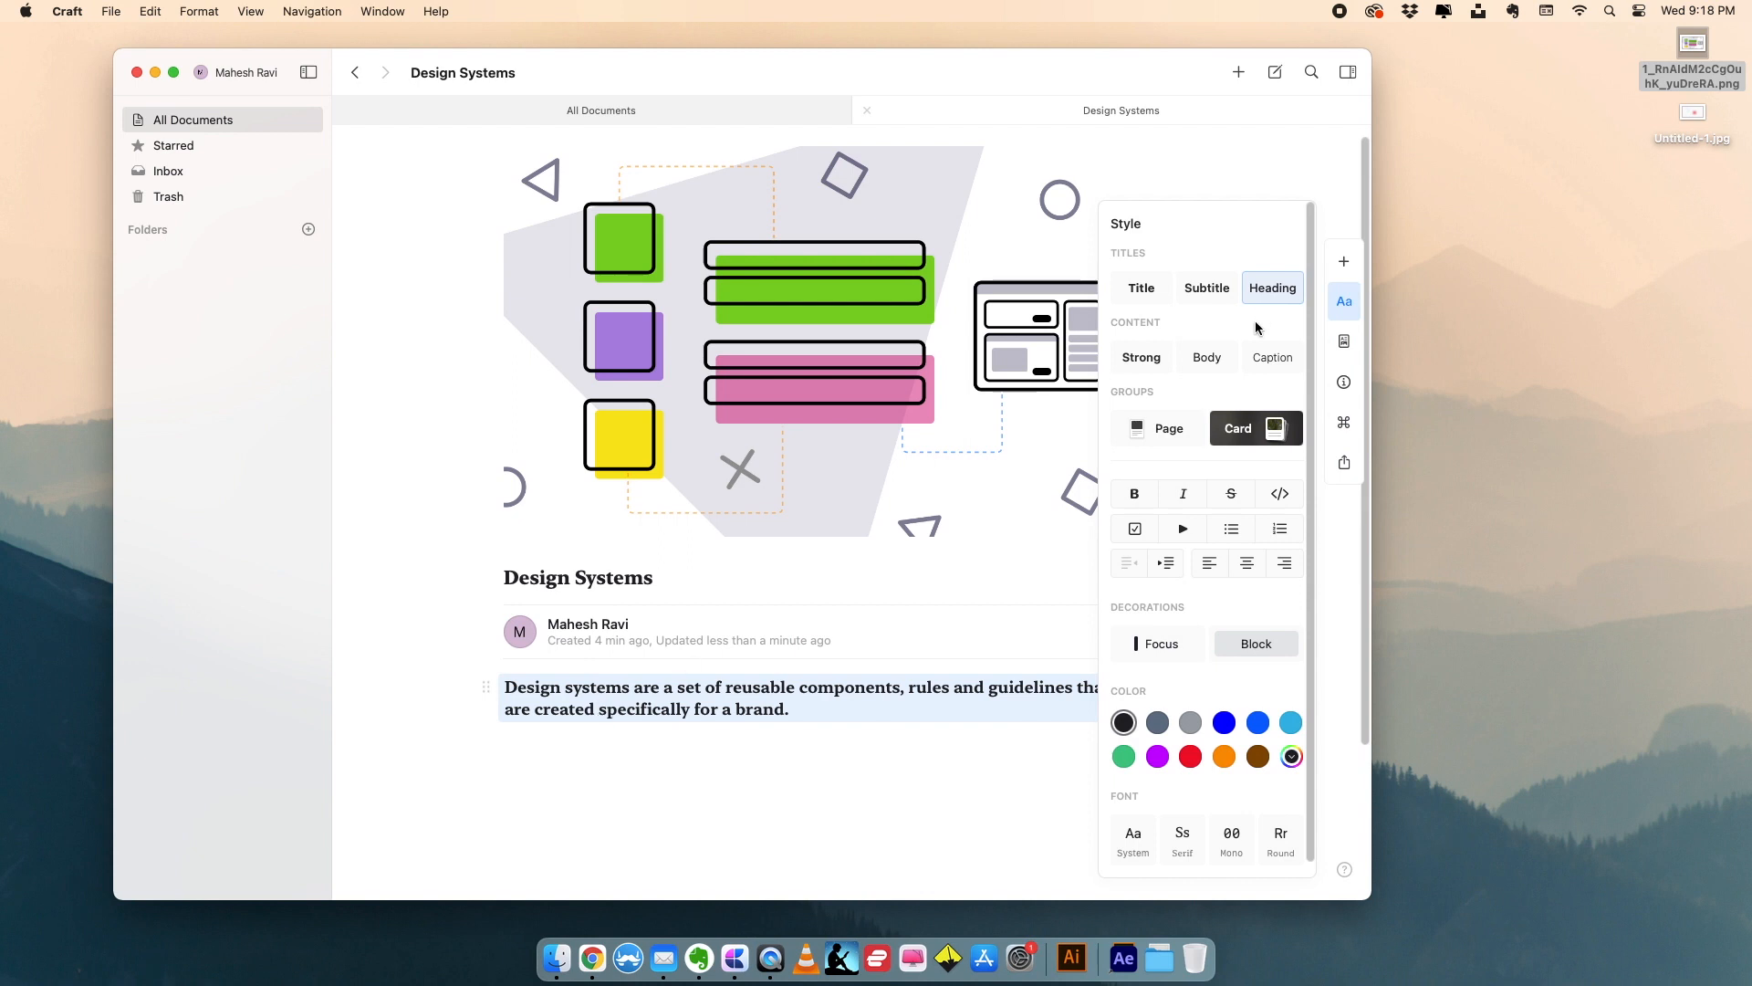
click(1139, 357)
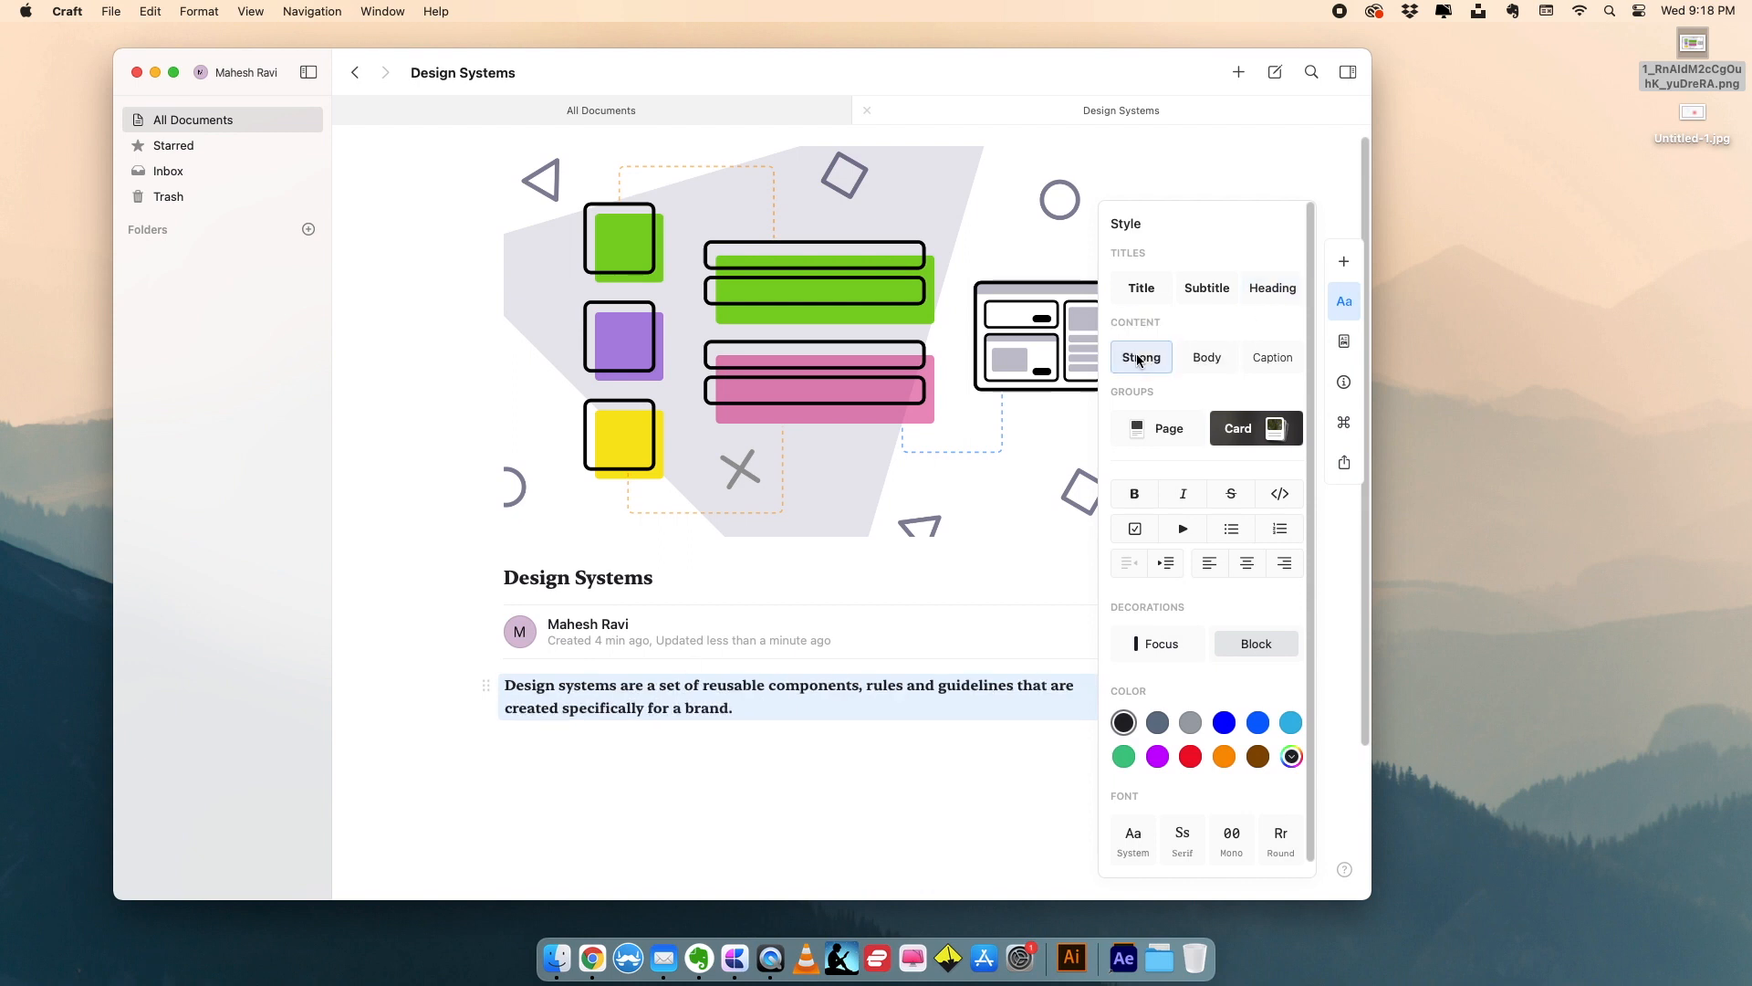
click(1194, 359)
click(1256, 356)
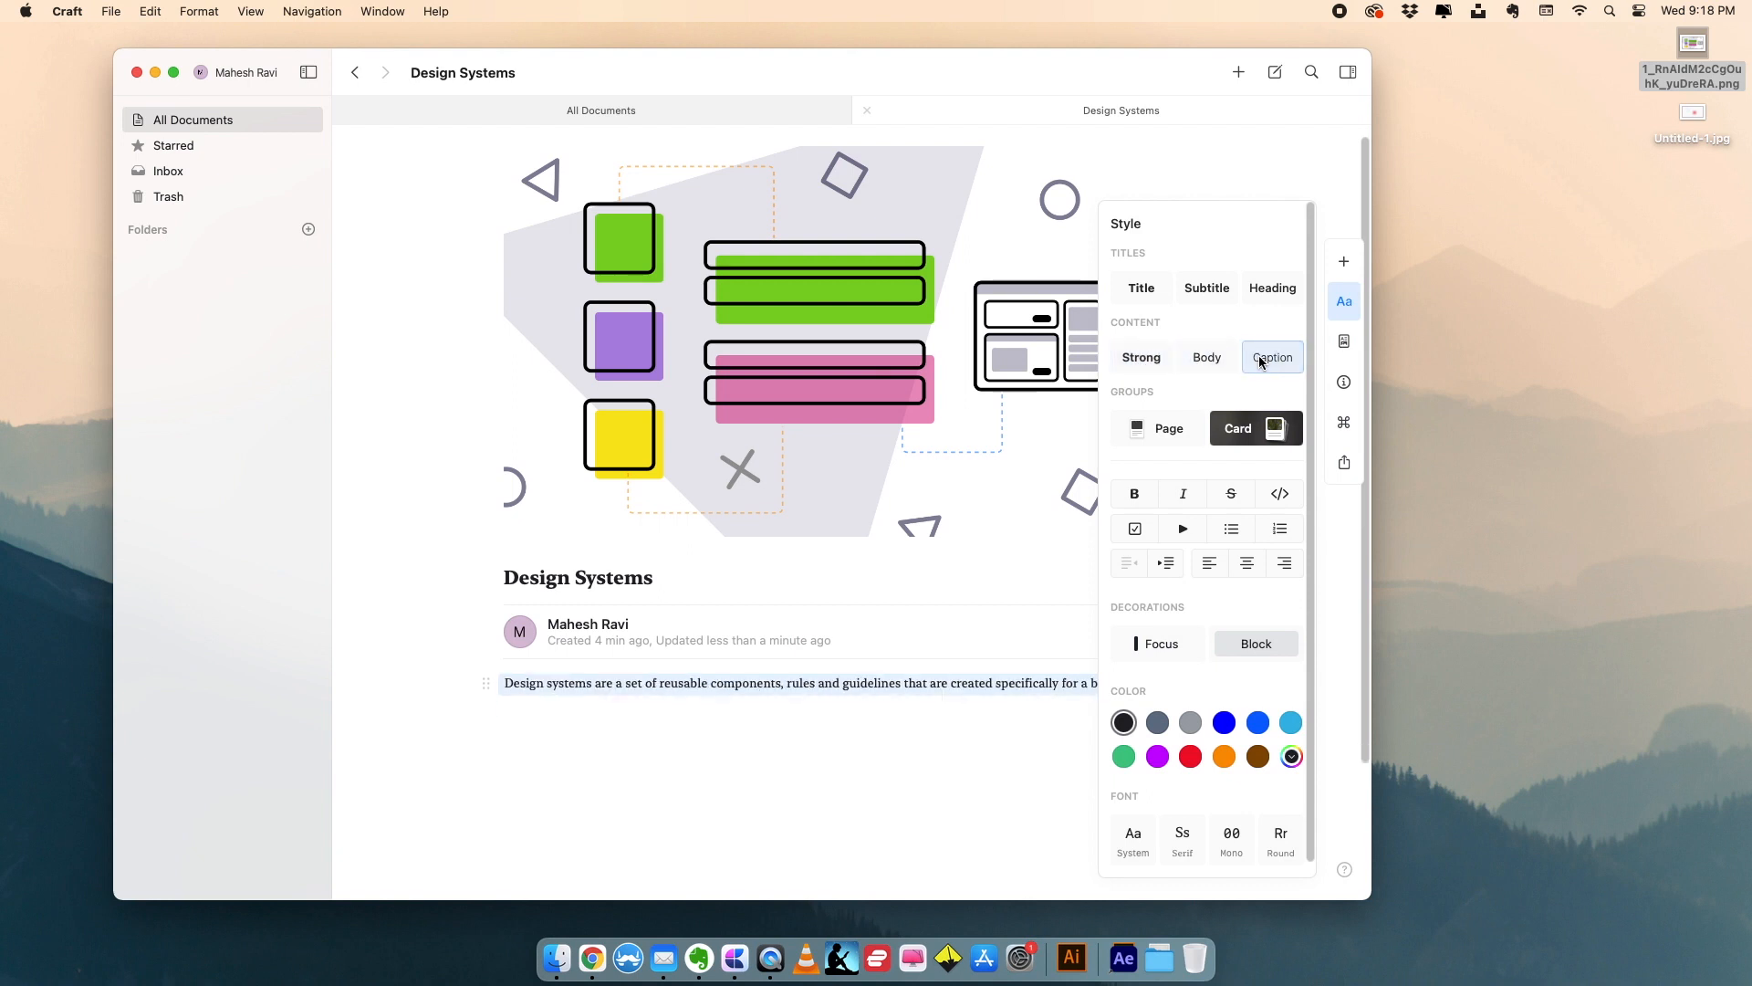
click(1195, 355)
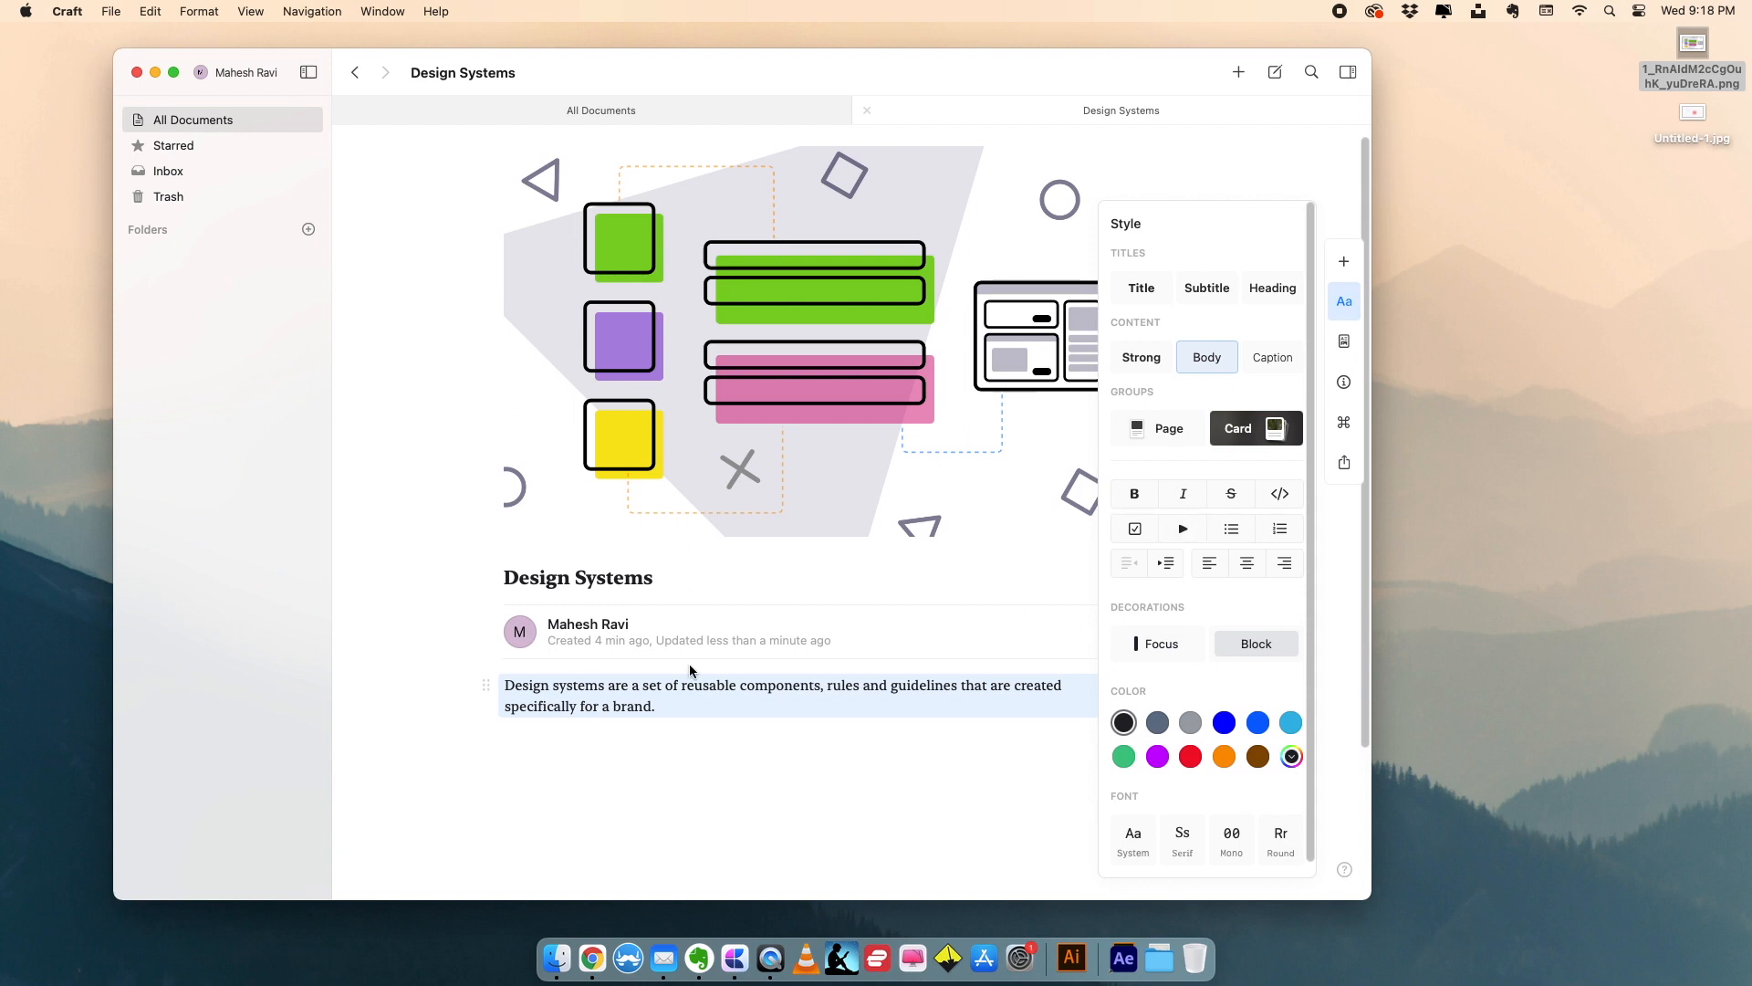
- Switch bold, italic, strikethrough and code formatting on and off for the introductory paragraph
click(1136, 493)
click(1136, 493)
click(1179, 495)
click(1179, 494)
click(1226, 493)
click(1225, 493)
click(1281, 498)
click(1280, 502)
- Try the checkbox and toggle list formats on the introductory paragraph, switching each back off
click(1140, 529)
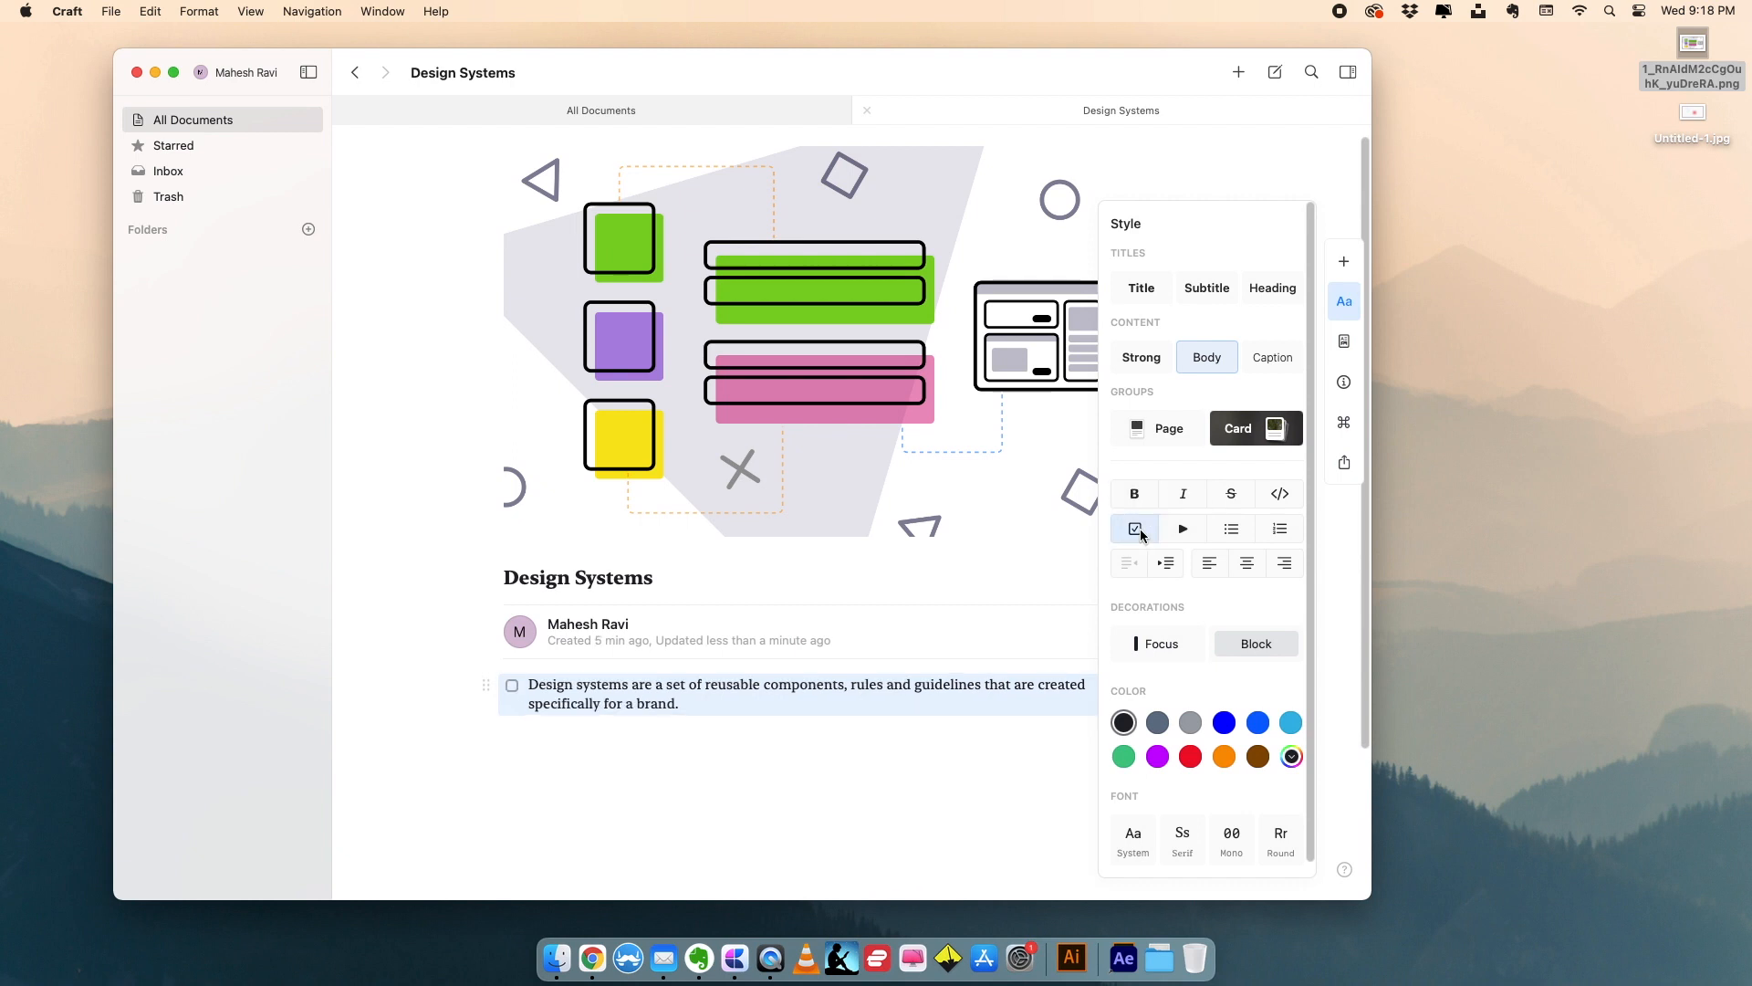
click(1140, 528)
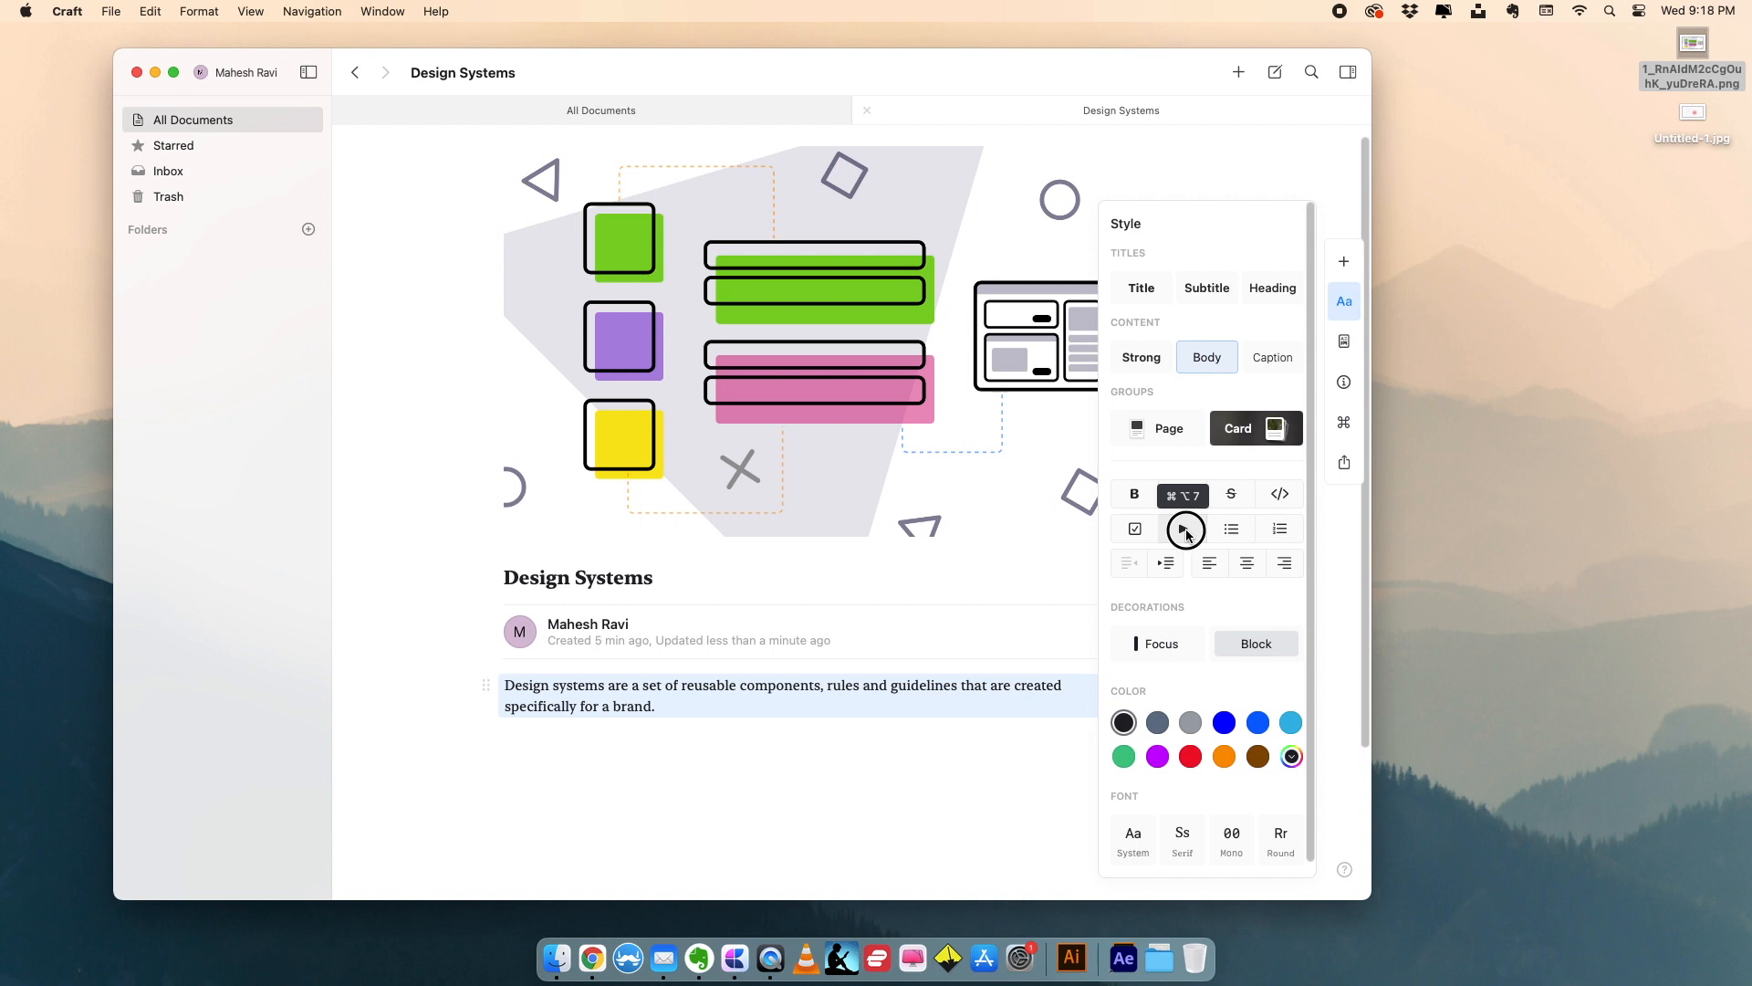
click(1184, 529)
click(1186, 532)
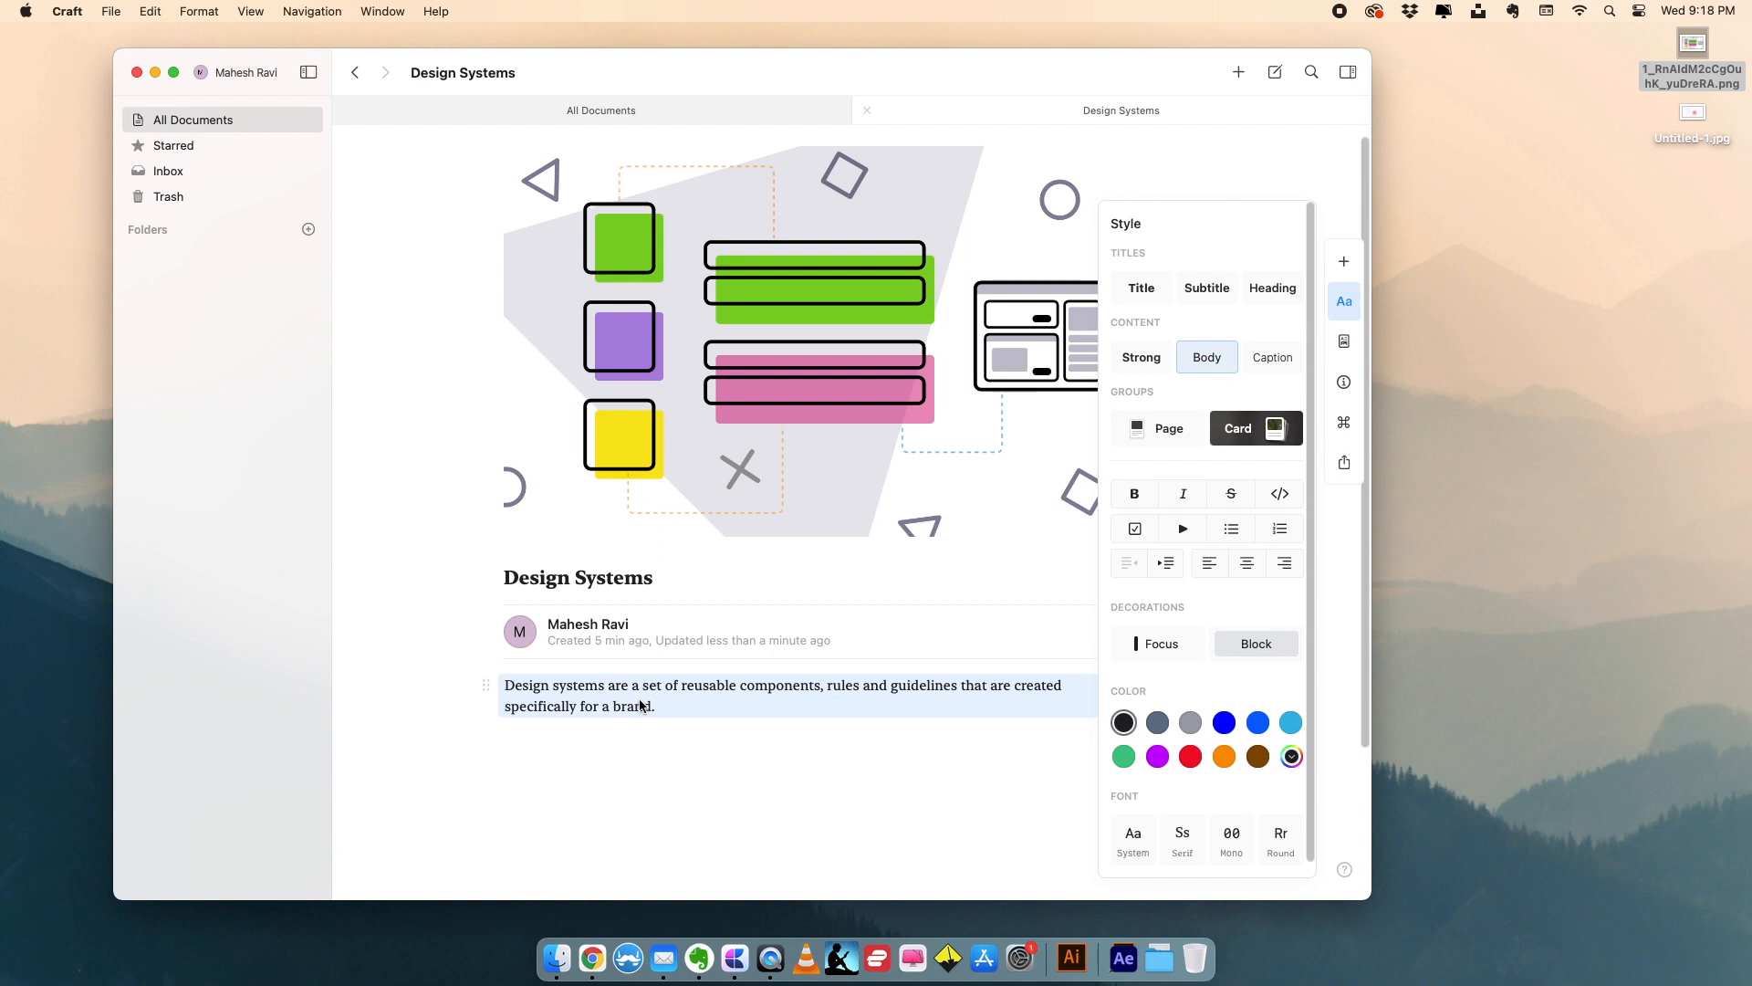
- Turn the introductory paragraph into a toggle and write "Design systems are also known as Scalable Design" inside it
click(1186, 533)
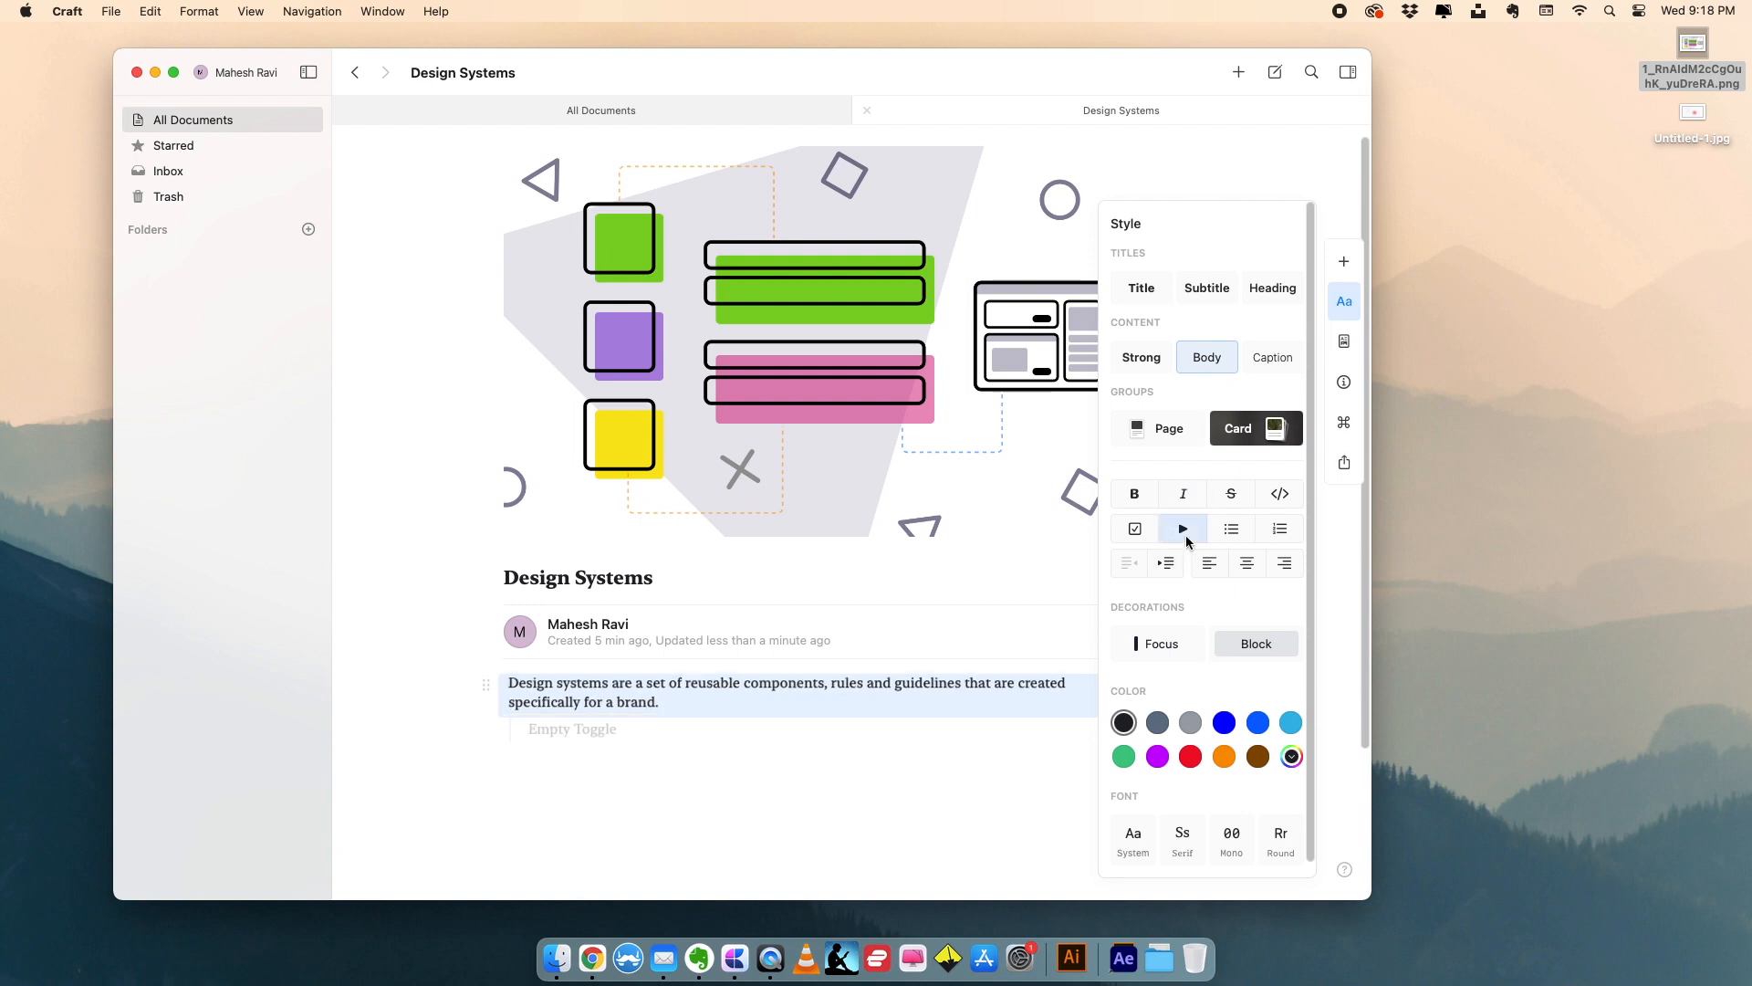
click(577, 728)
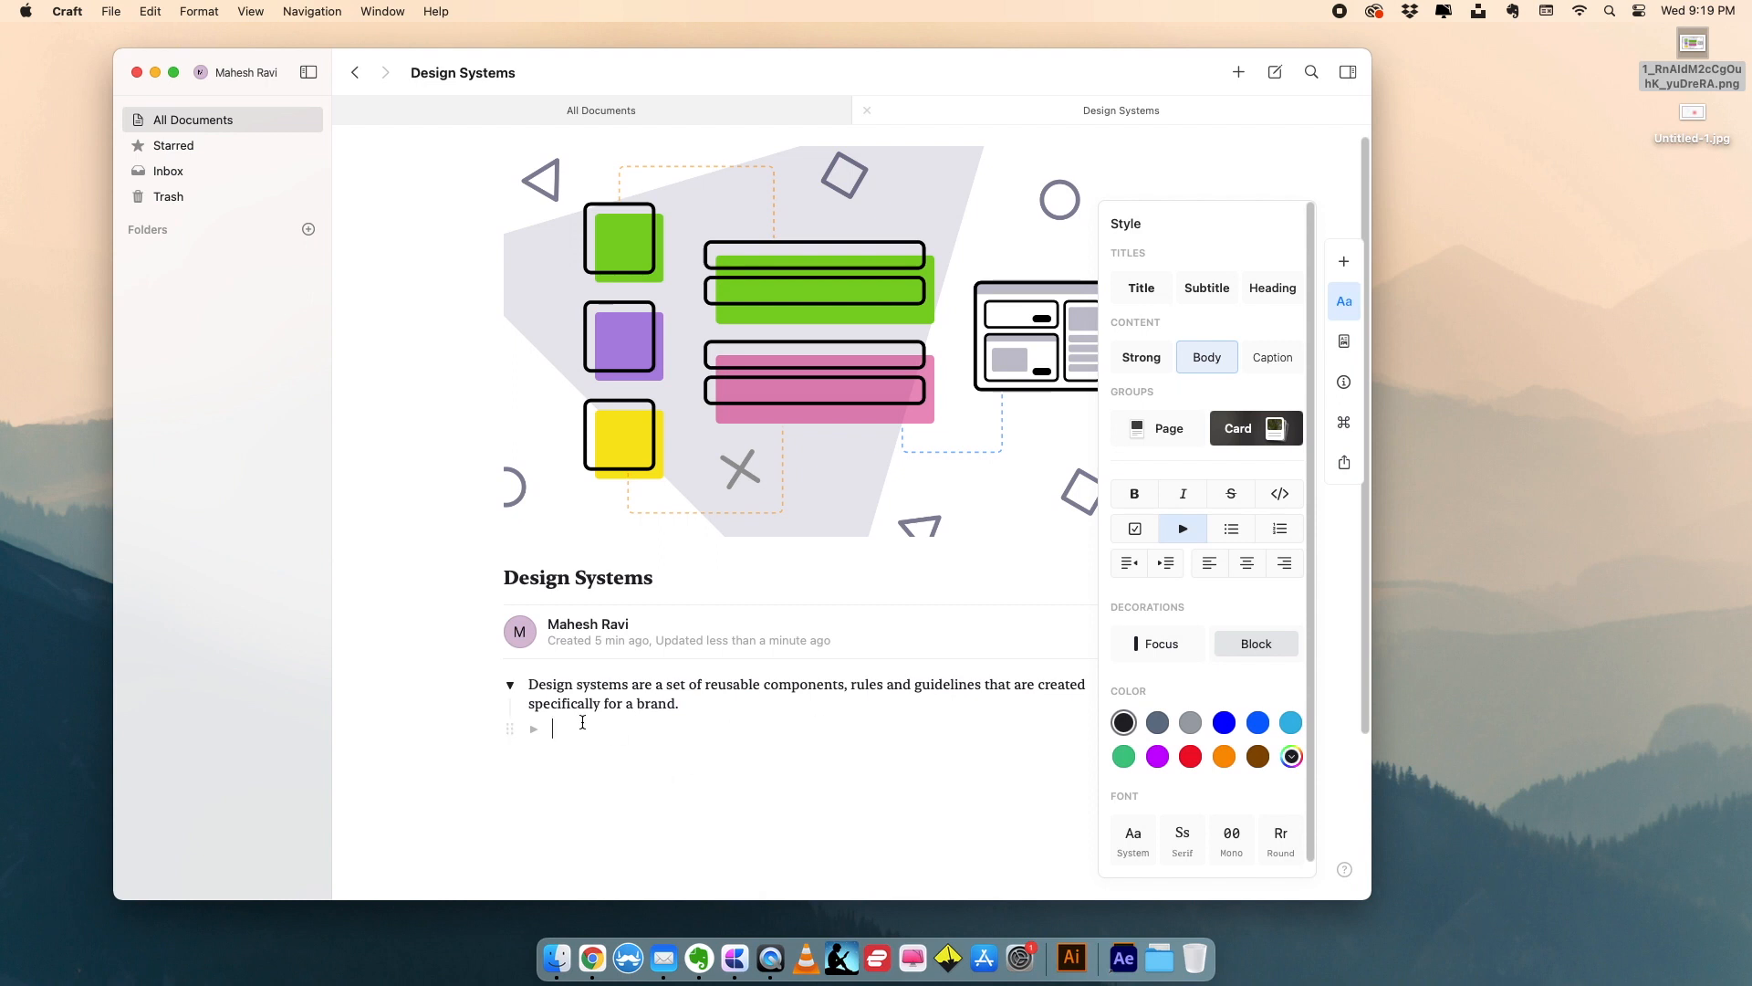
text(Design systems are also known as )
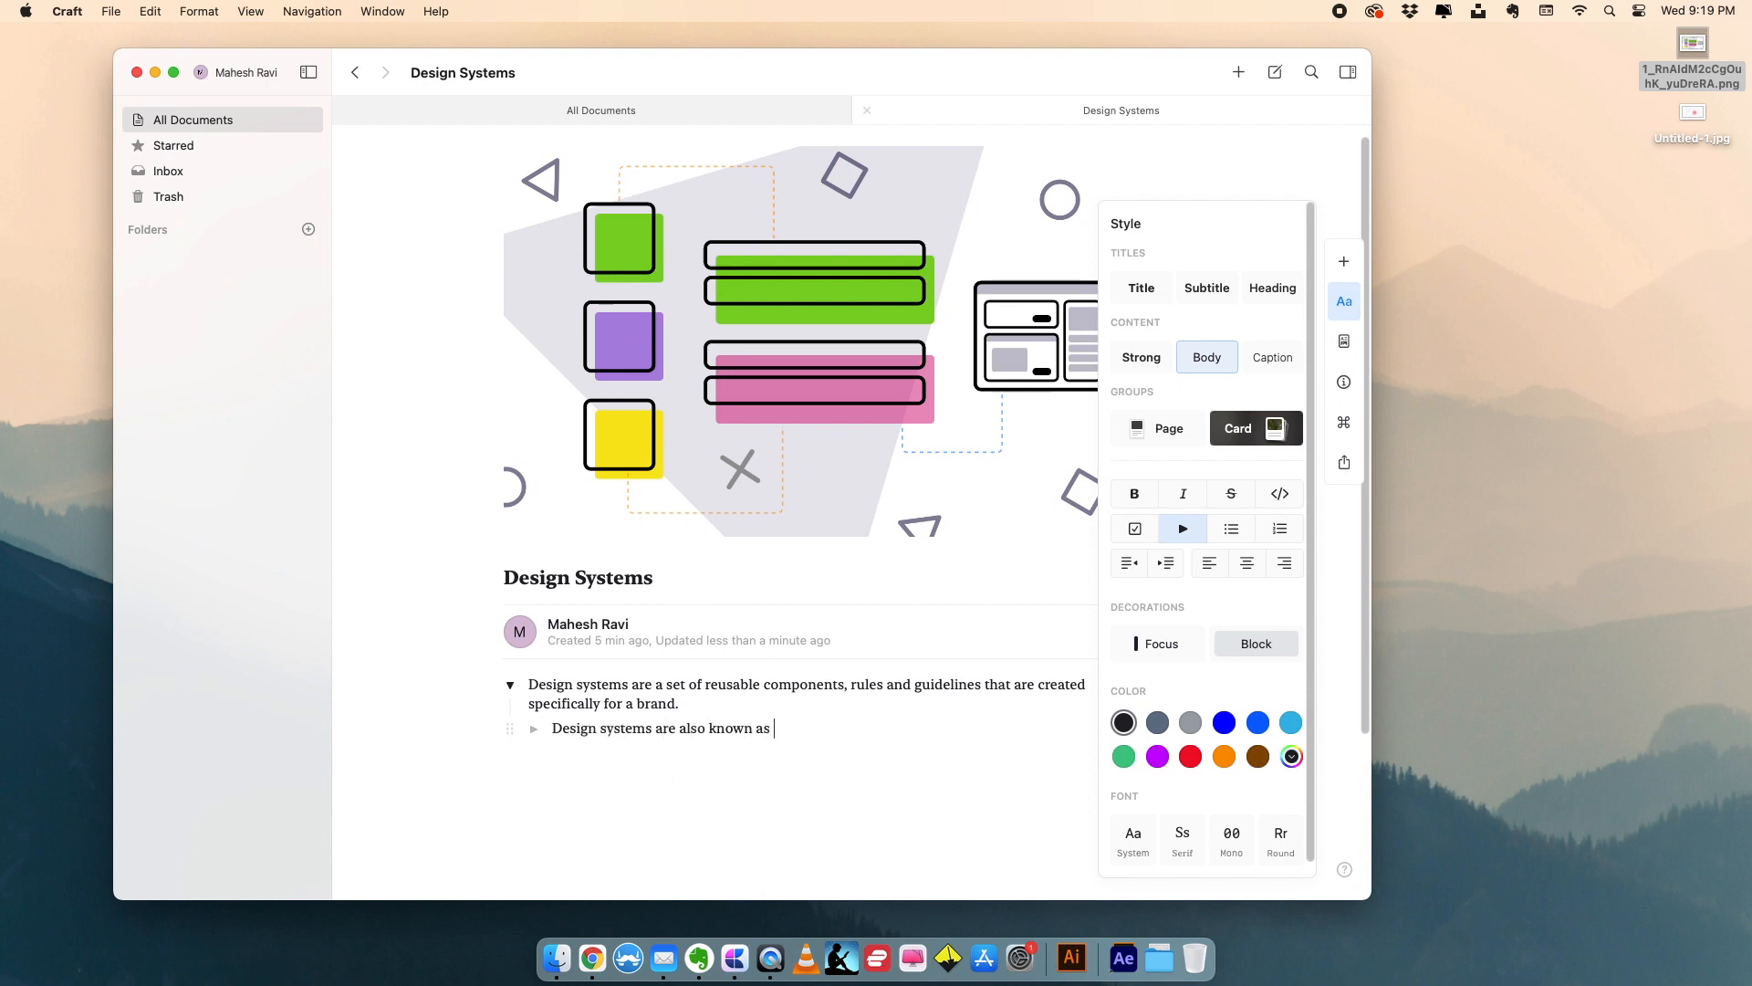
text(Scalable Design)
- Apply the Caption style to the nested line, and collapse and re-expand the parent toggle
click(508, 729)
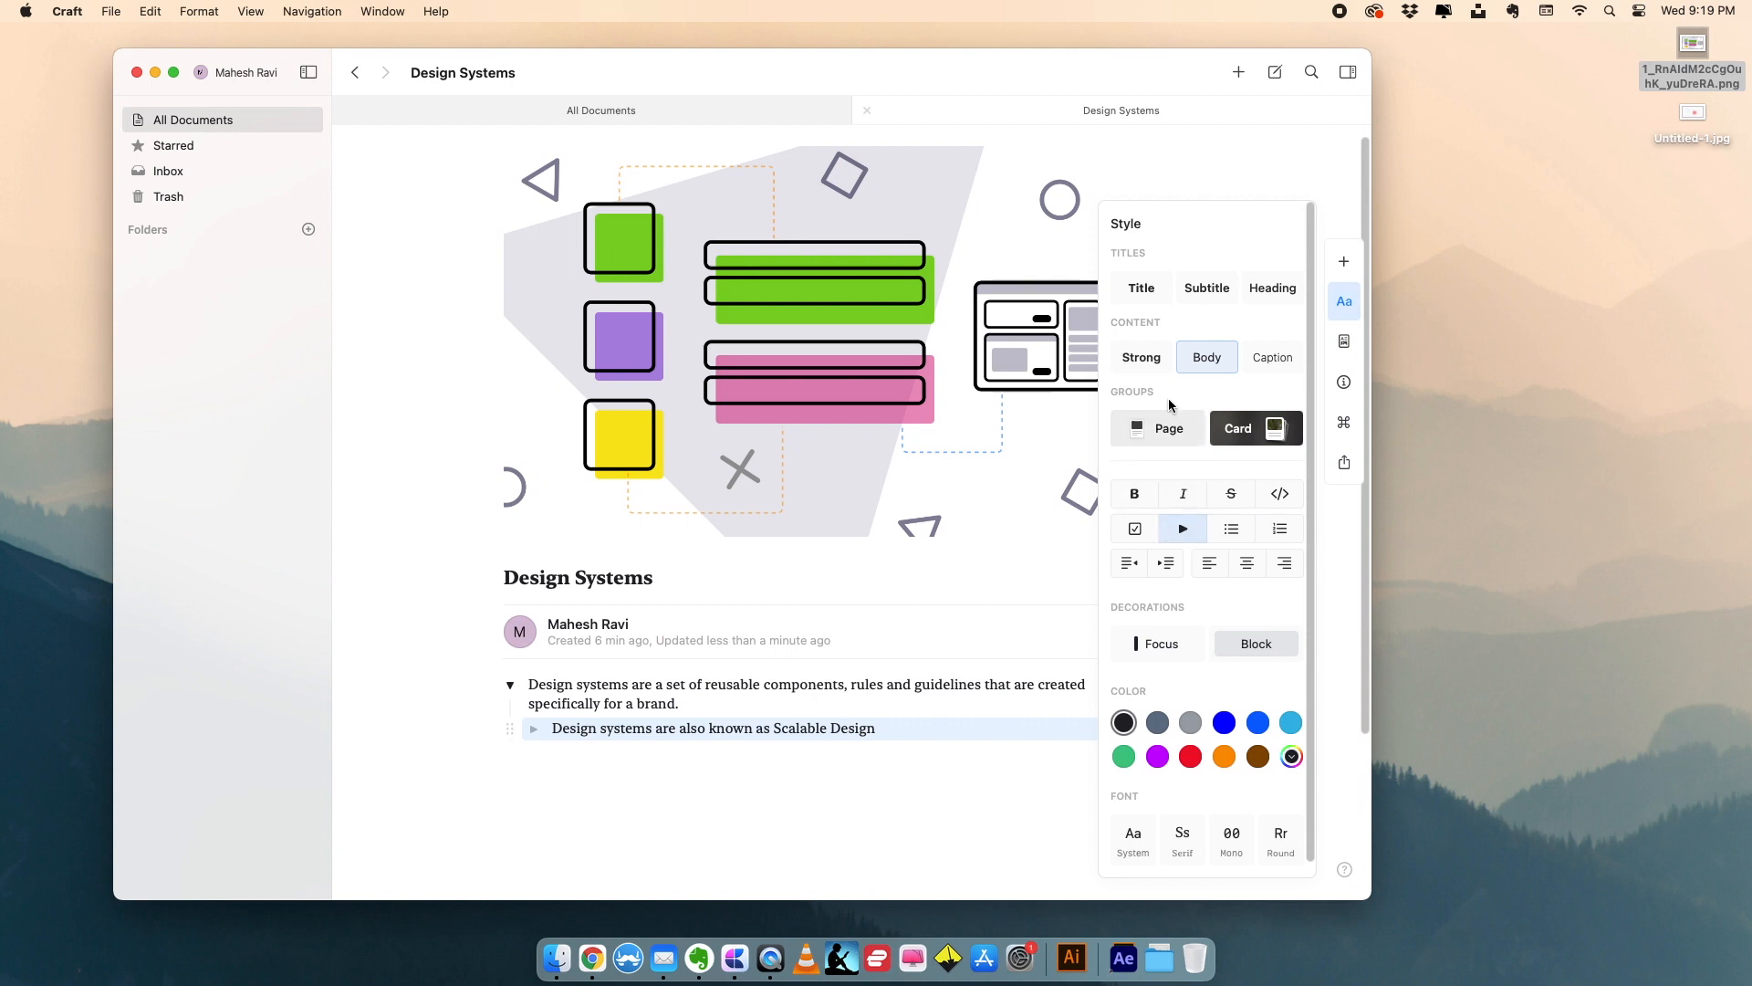
click(1268, 359)
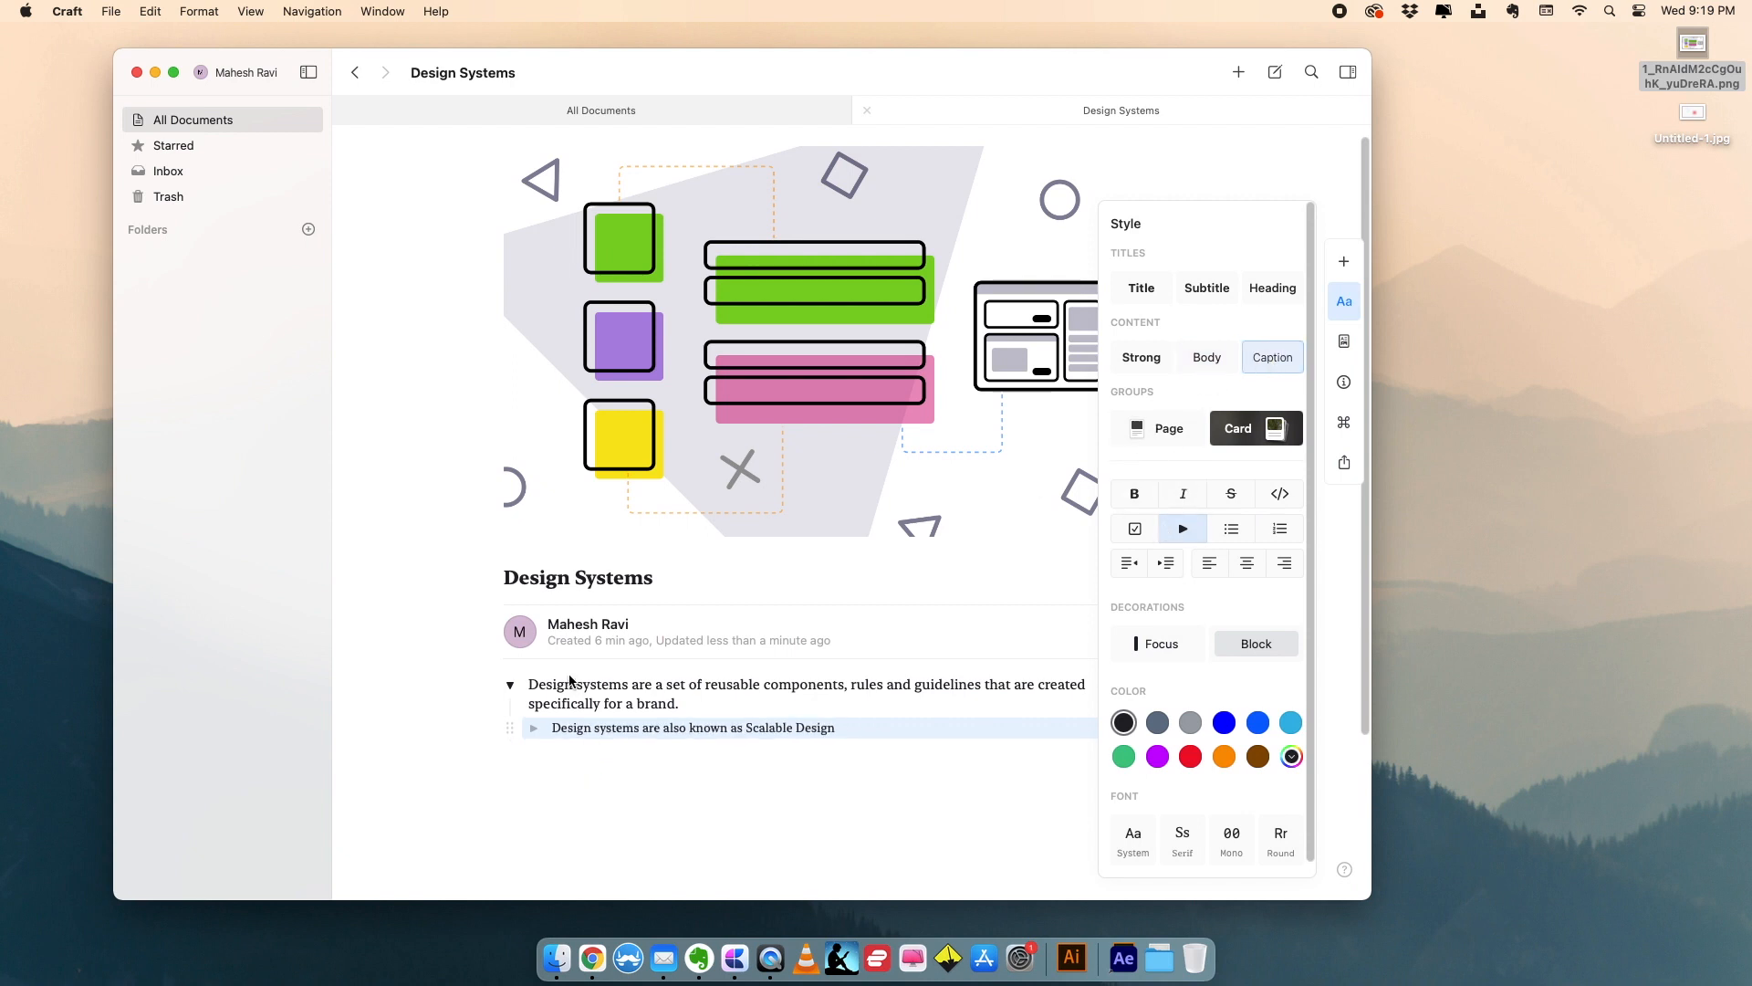
click(569, 673)
click(510, 685)
click(510, 685)
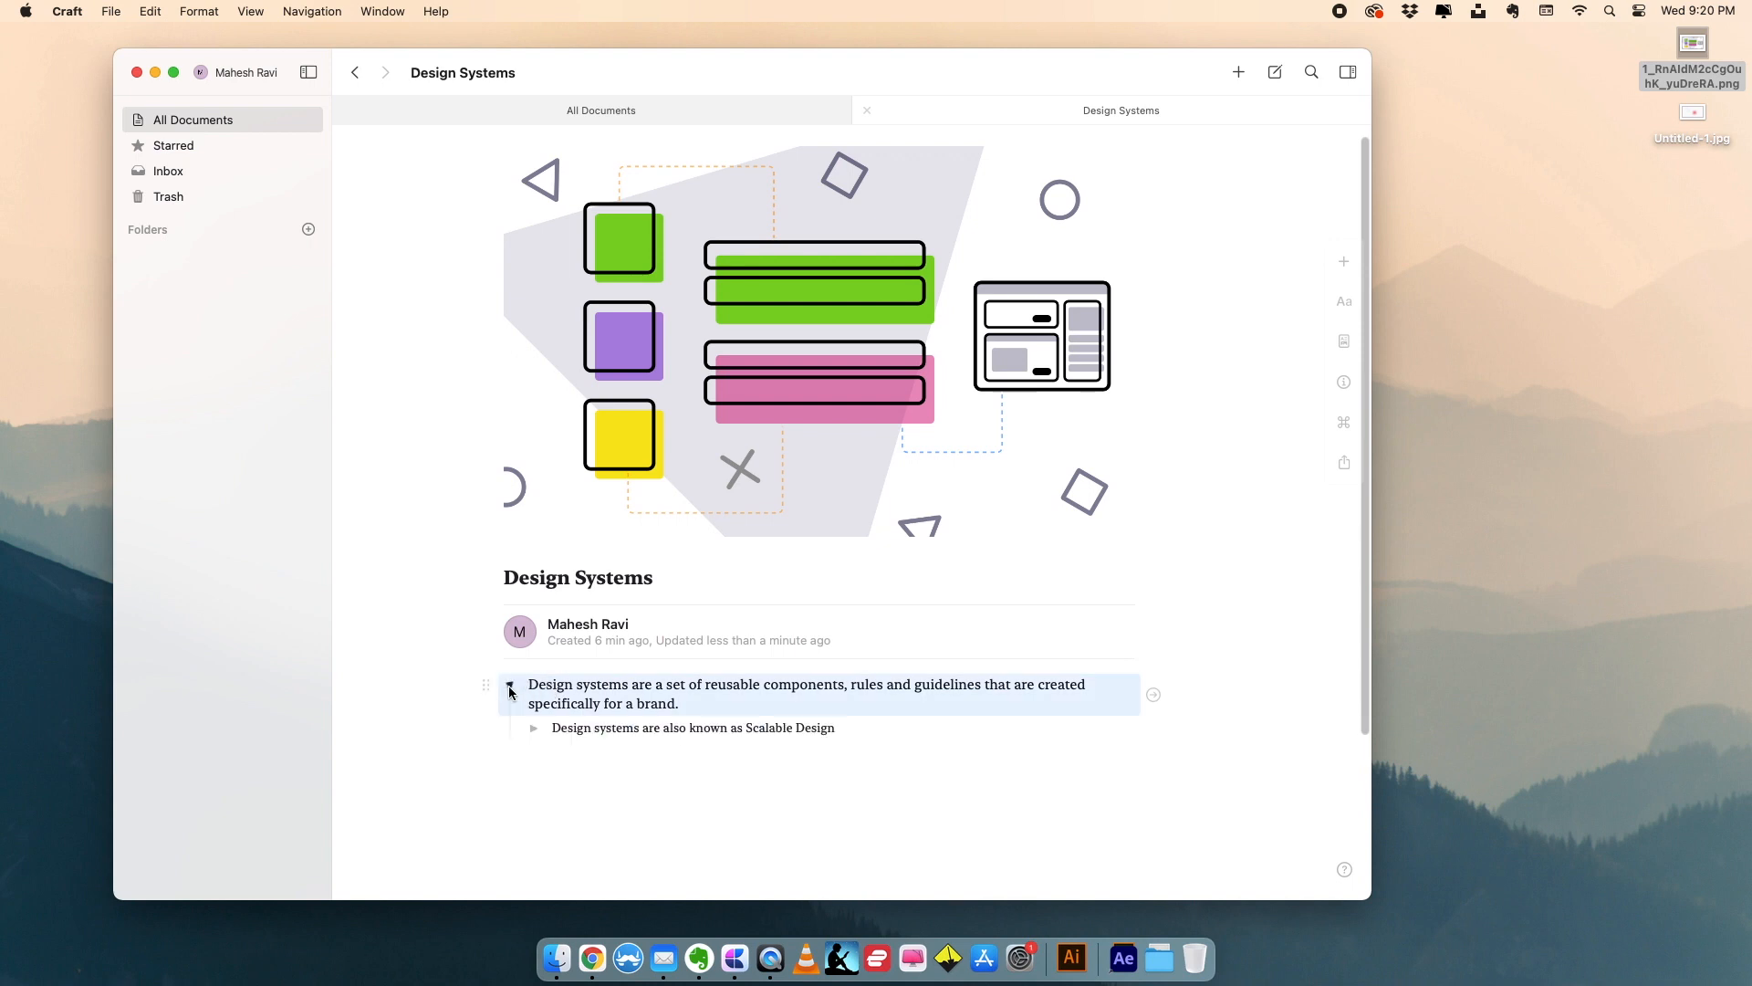
click(525, 754)
key(BackSpace)
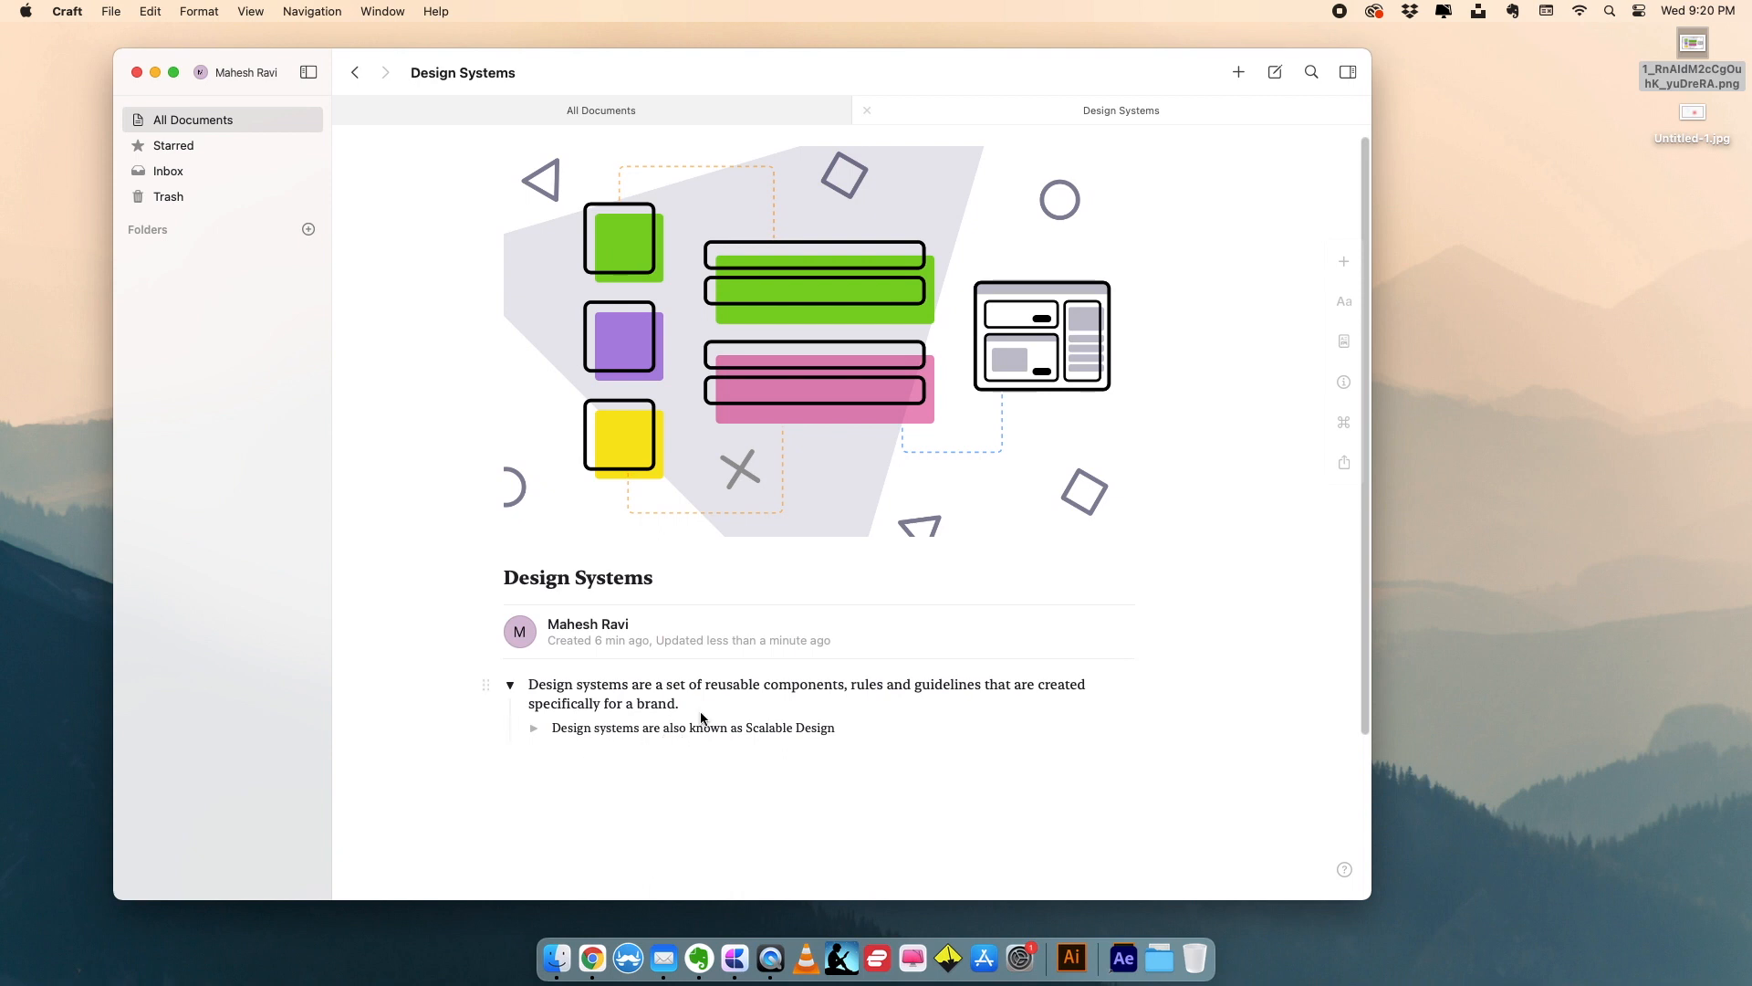
- Add a second nested line reading "Design systems are widely popular and are adapted by various industries"
click(836, 728)
key(Return)
text(Design systems are widely used in)
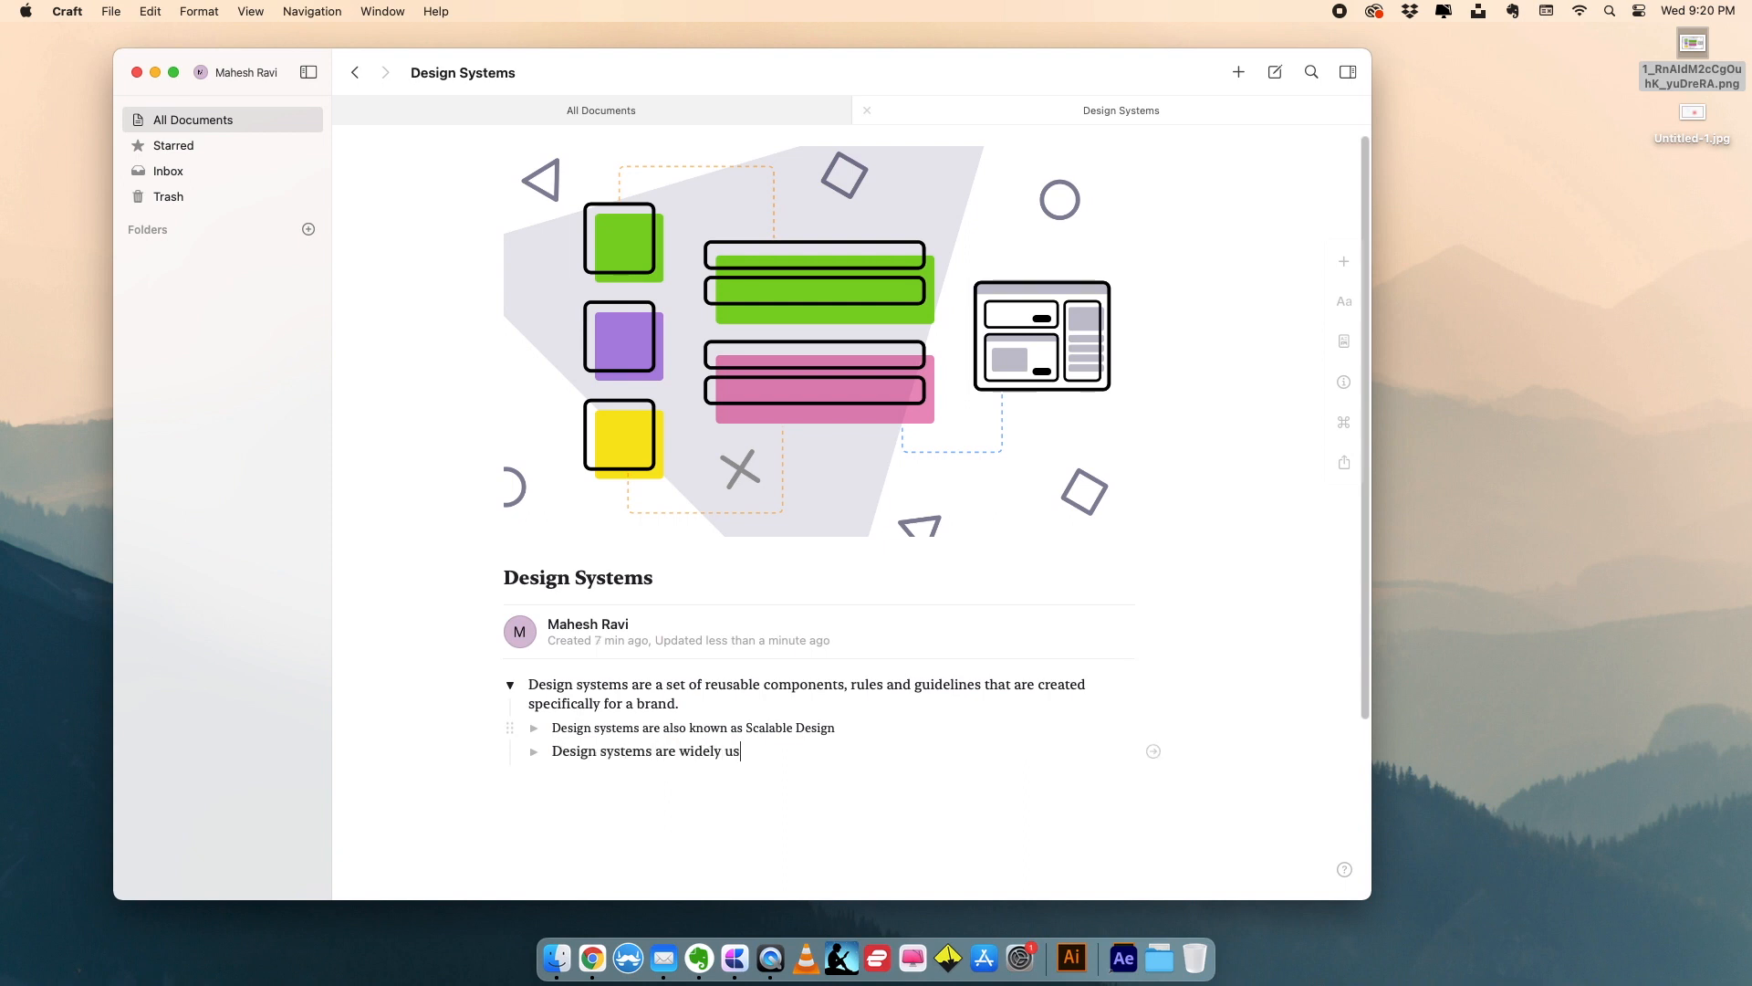
key(BackSpace)
key(BackSpace)
key(BackSpace)
key(BackSpace)
key(BackSpace)
key(BackSpace)
key(BackSpace)
text(popular and are adapted by various industries)
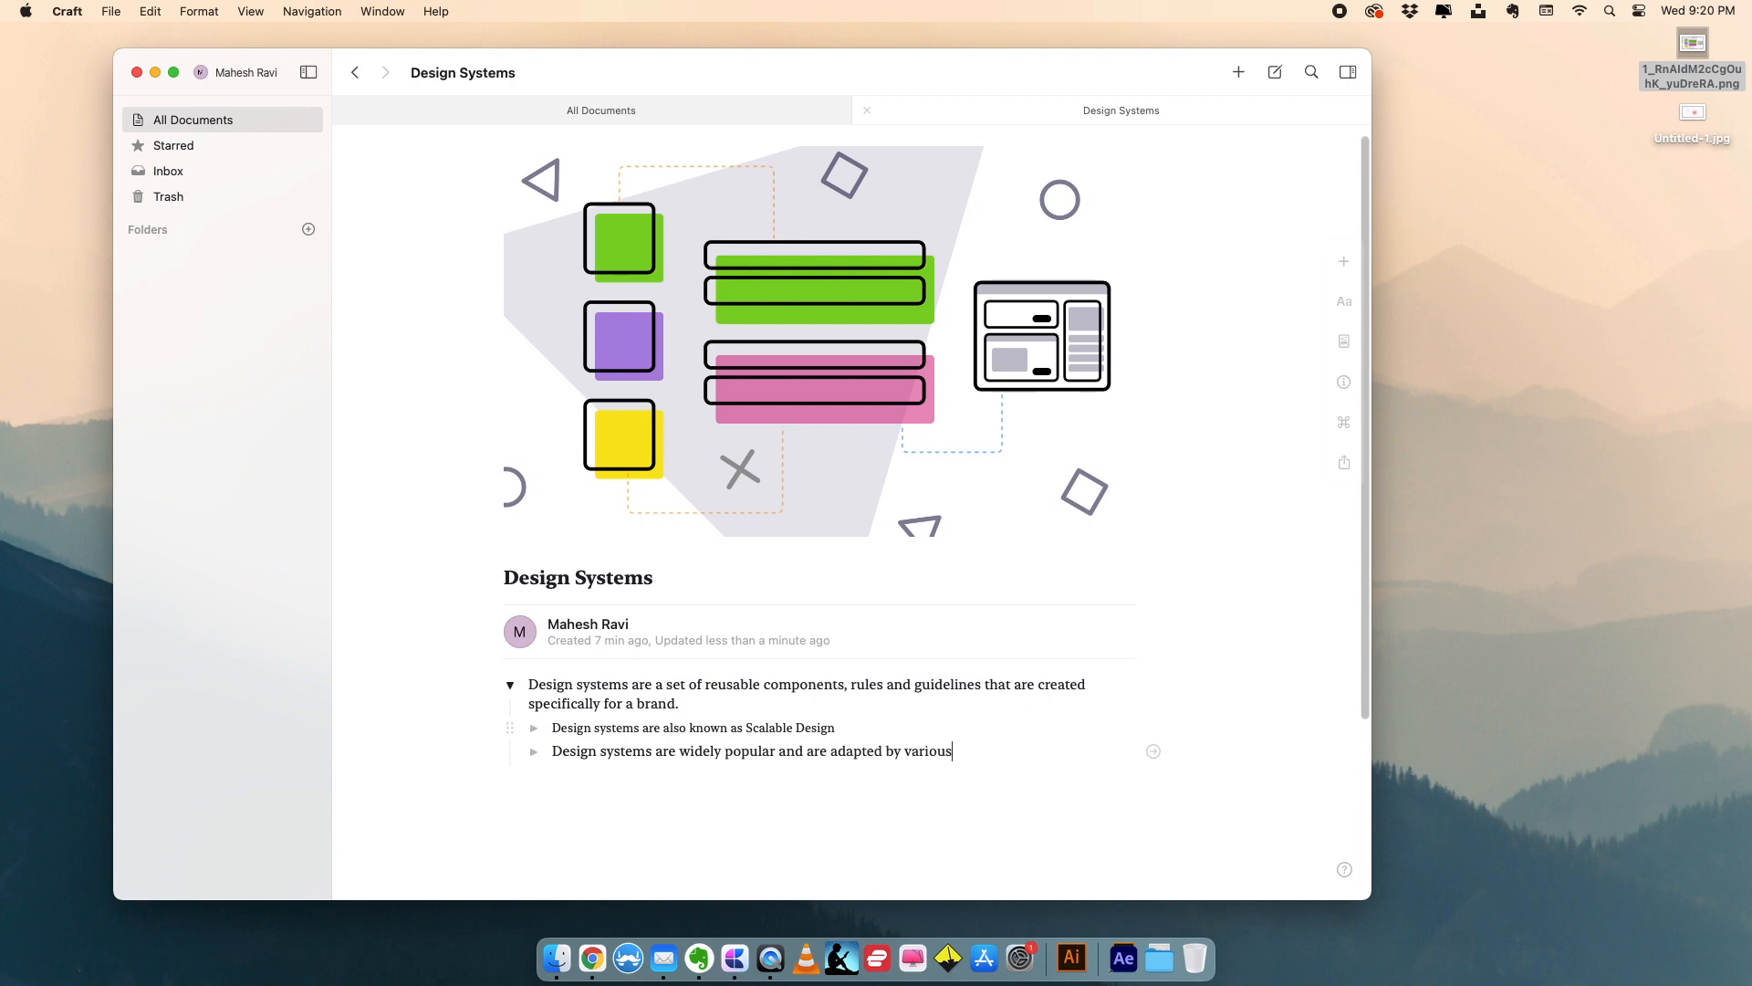
- Apply the Caption style to the second nested line, and collapse the parent toggle with no empty toggle left below it
triple_click(790, 750)
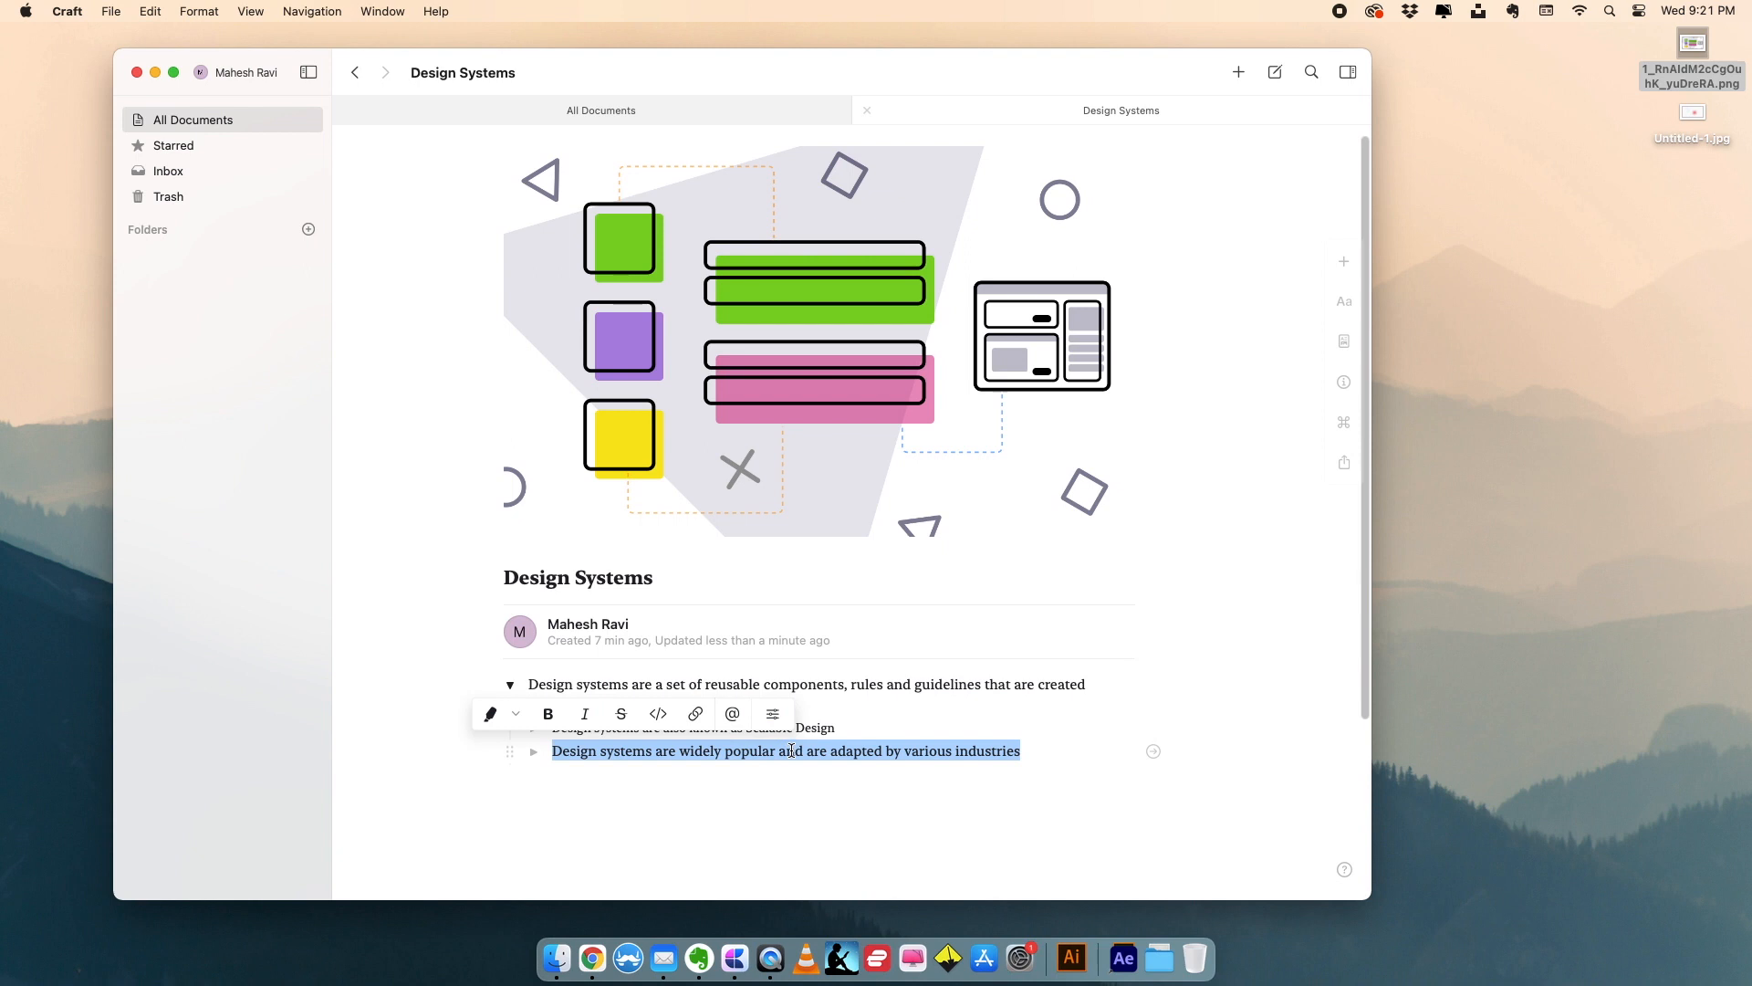
click(1344, 301)
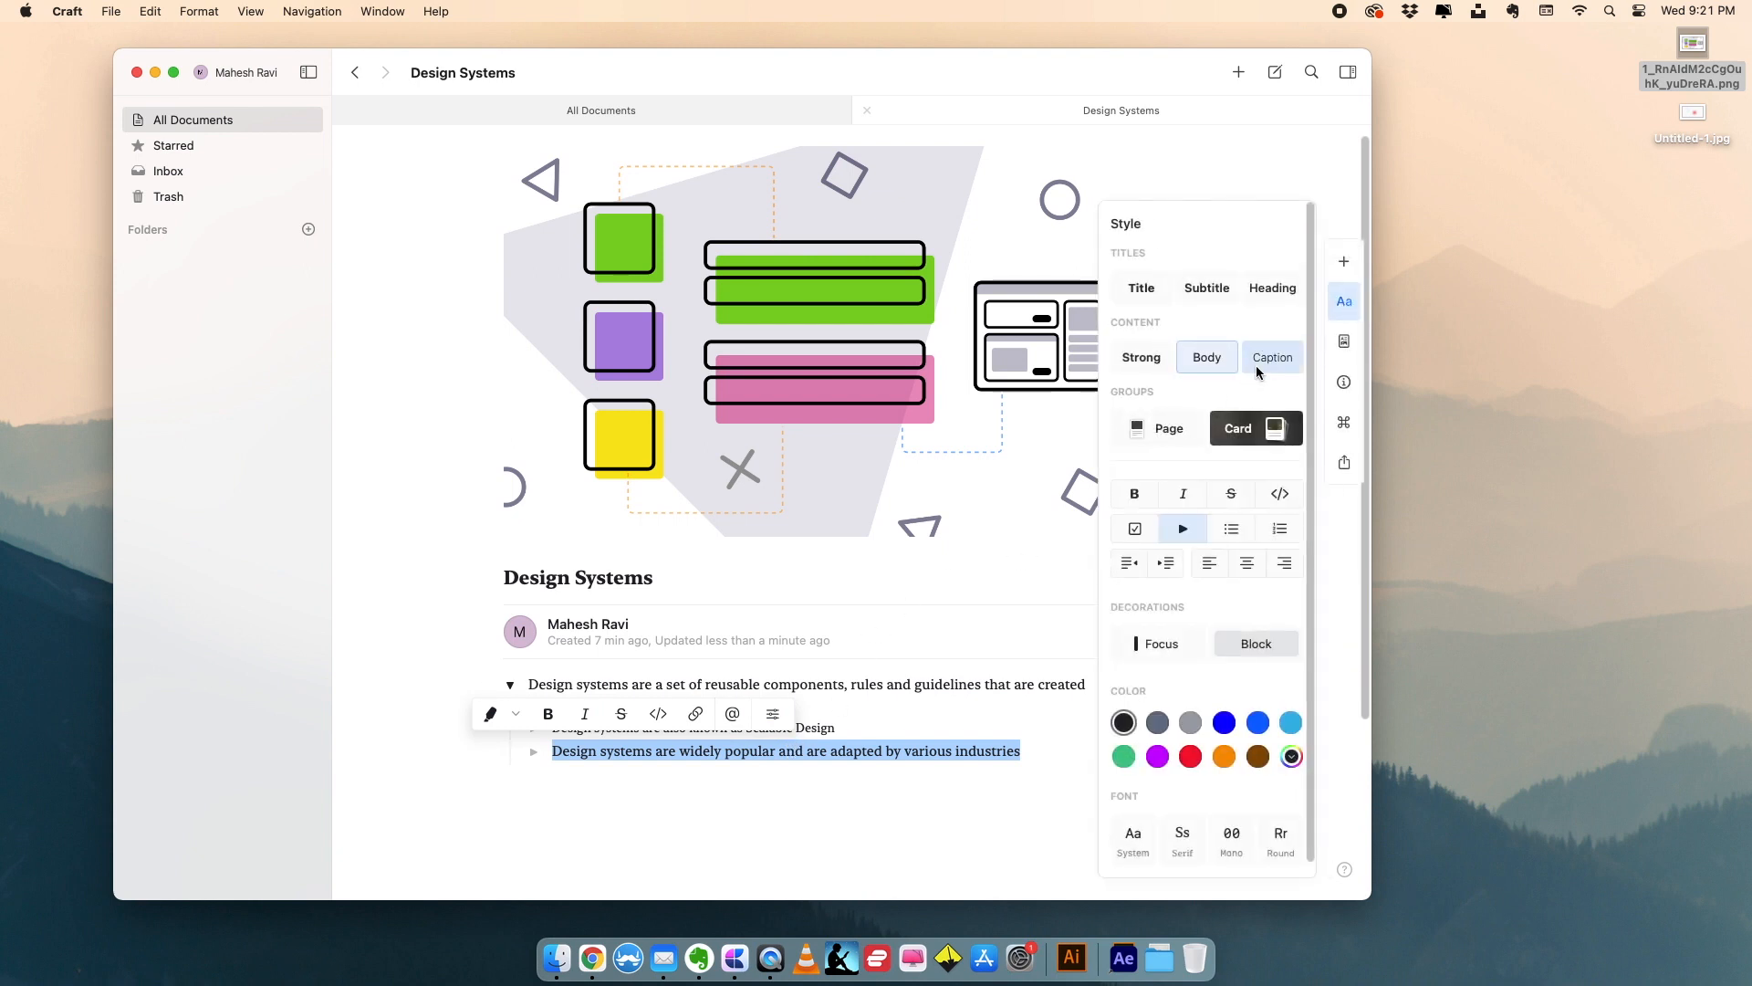
click(1271, 465)
click(971, 719)
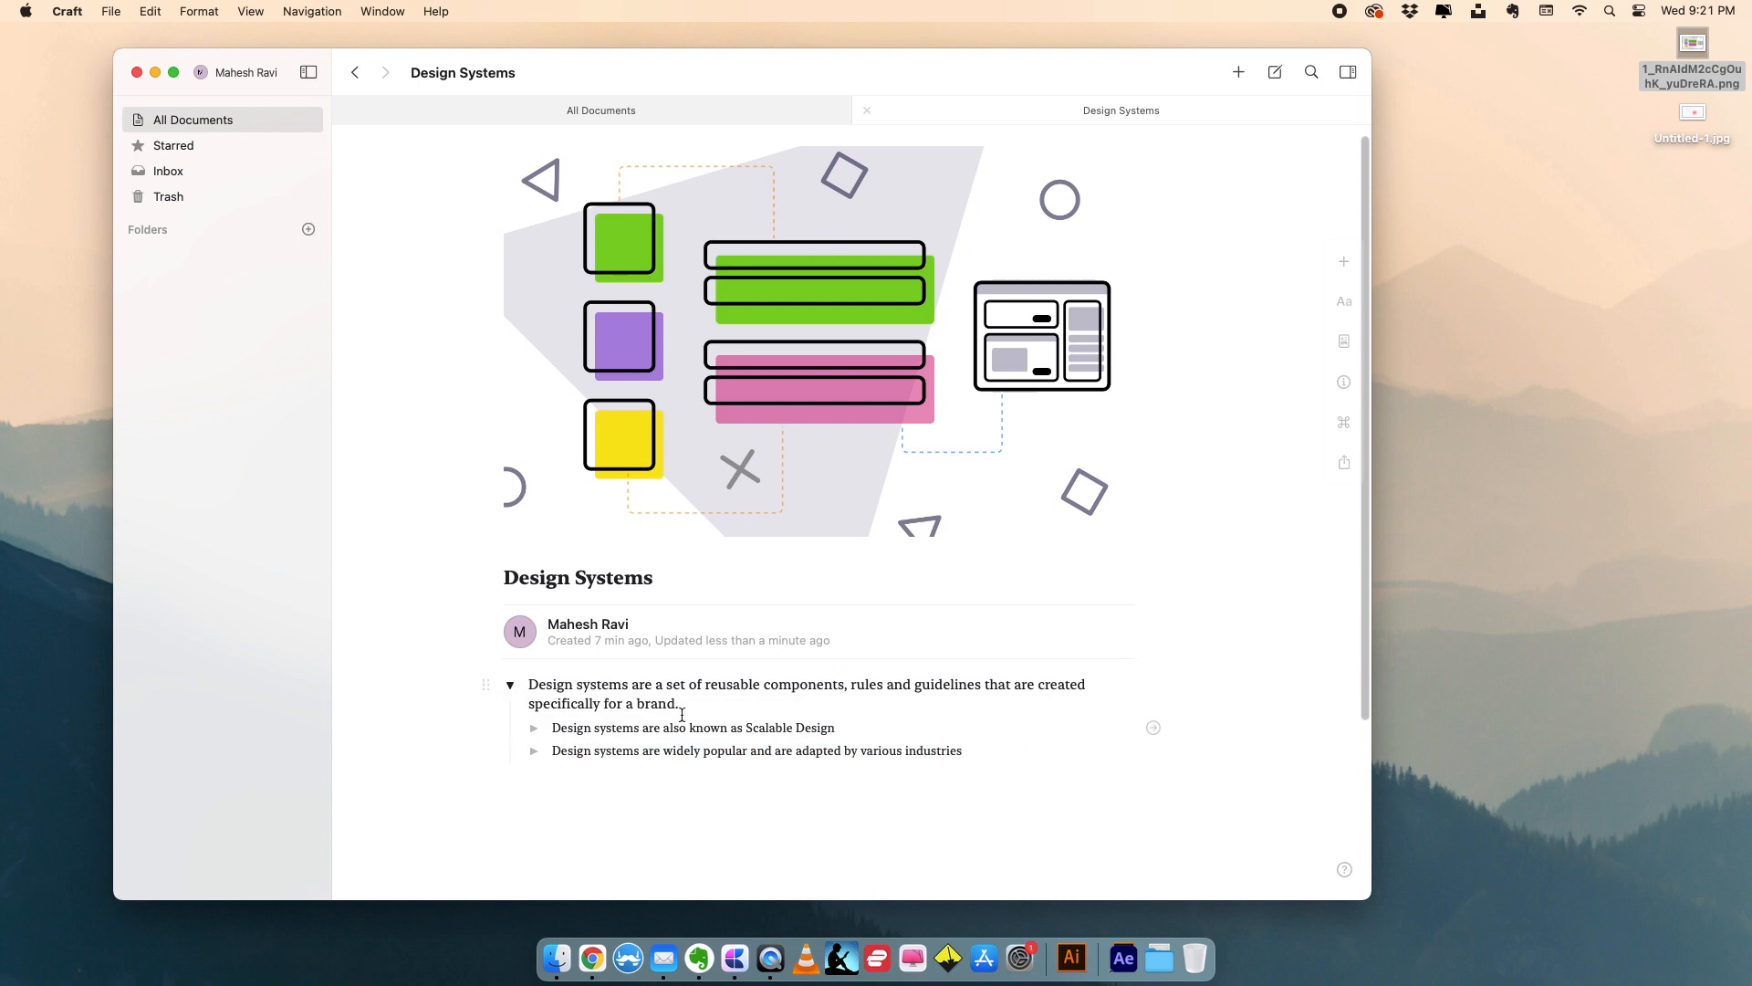
click(501, 686)
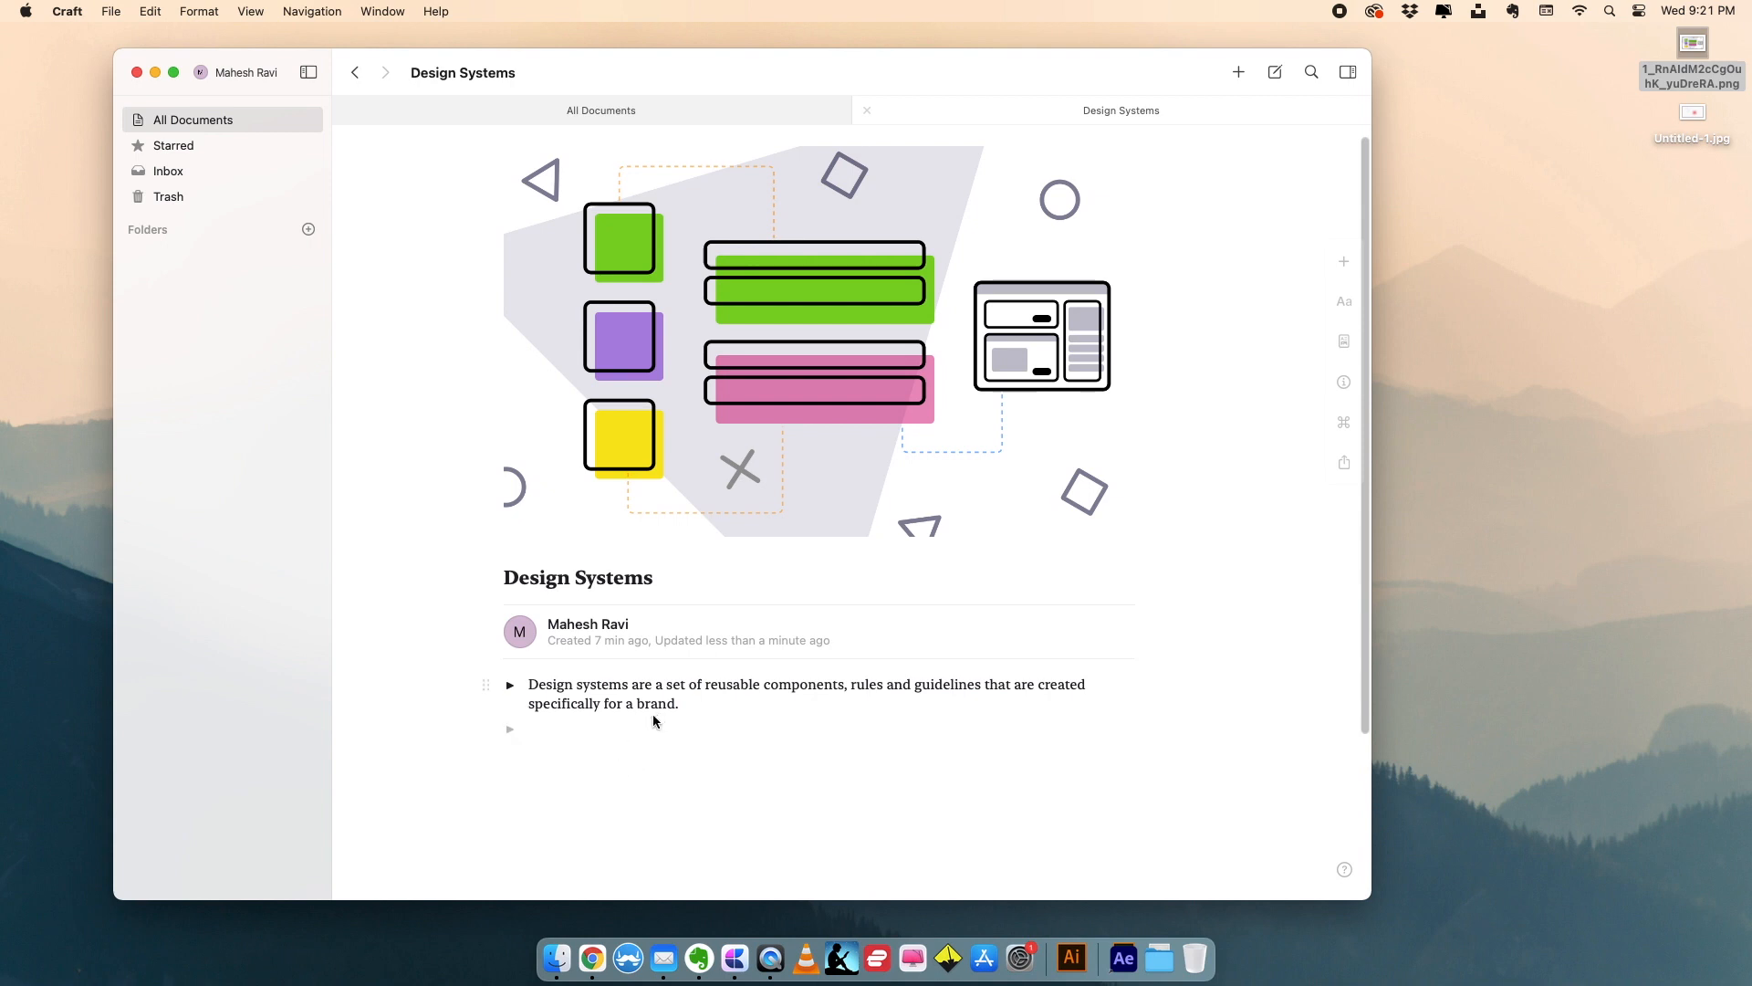
key(BackSpace)
- Add the toggles "Contents of a Design System", "Benefits of a Design System" and "Examples of a Design System" below the introductory toggle
scroll(528, 709, down, 3)
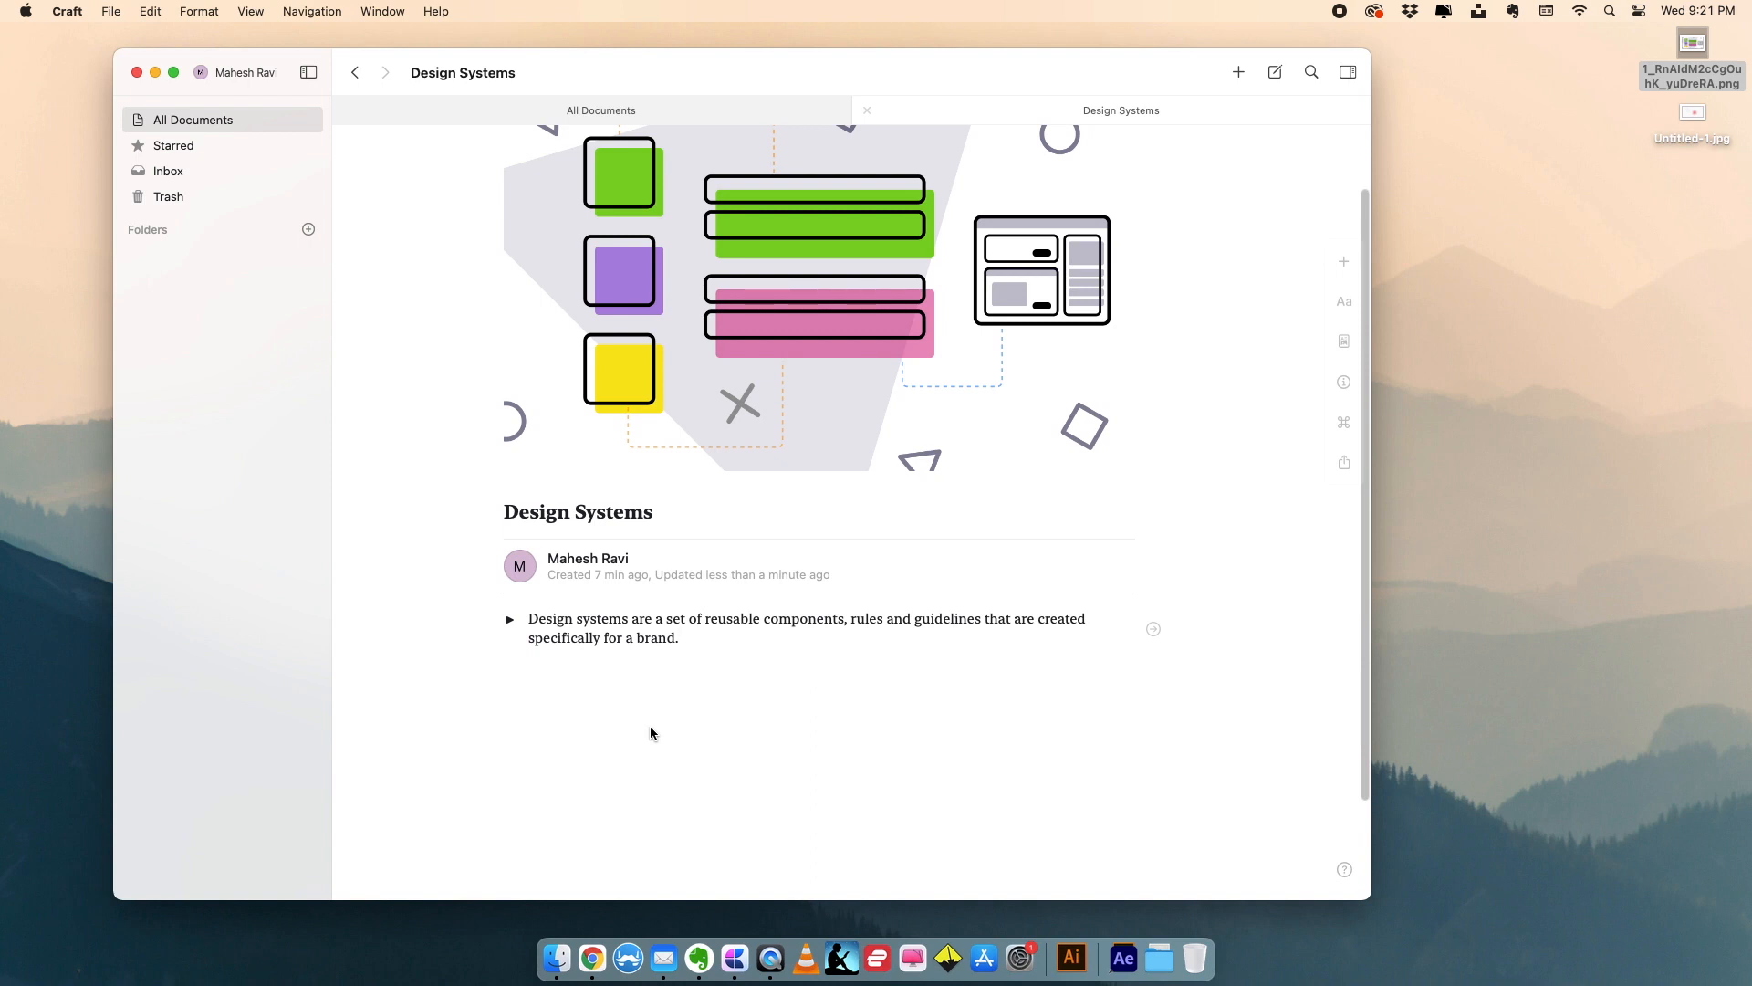
click(558, 680)
text(Contents of a Design System)
key(Return)
text(Benefits of a Design System)
key(Return)
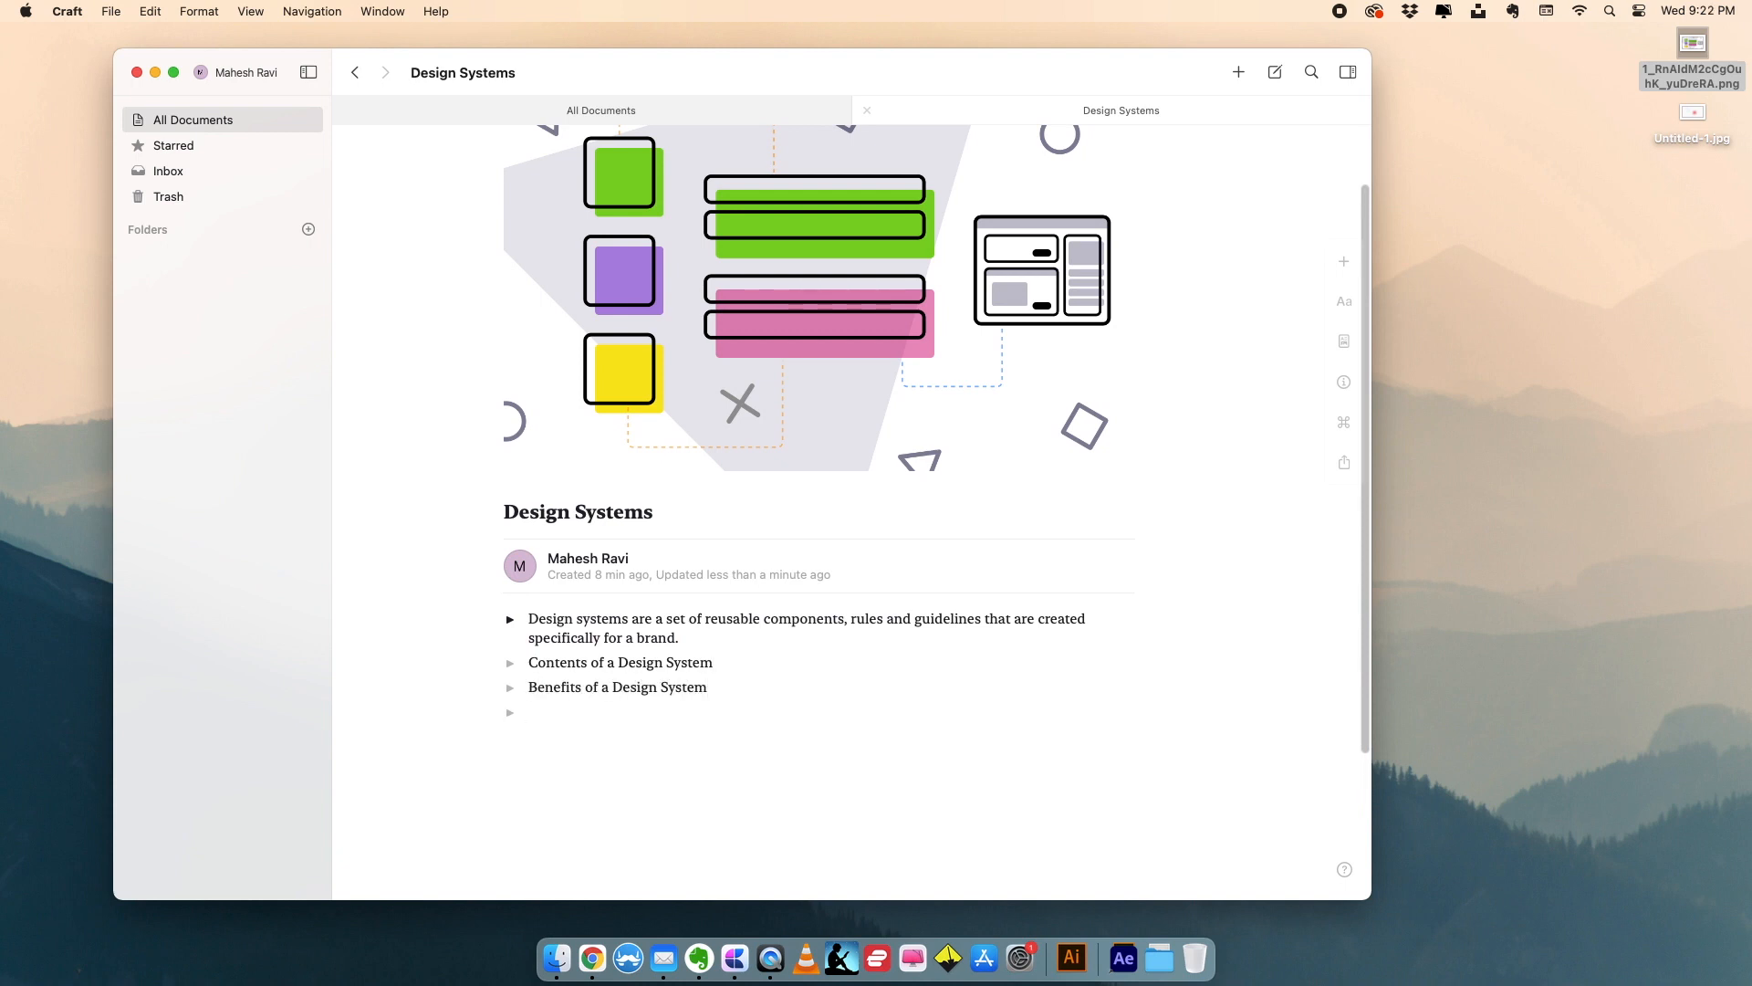
text(Examples of a Design System)
key(Return)
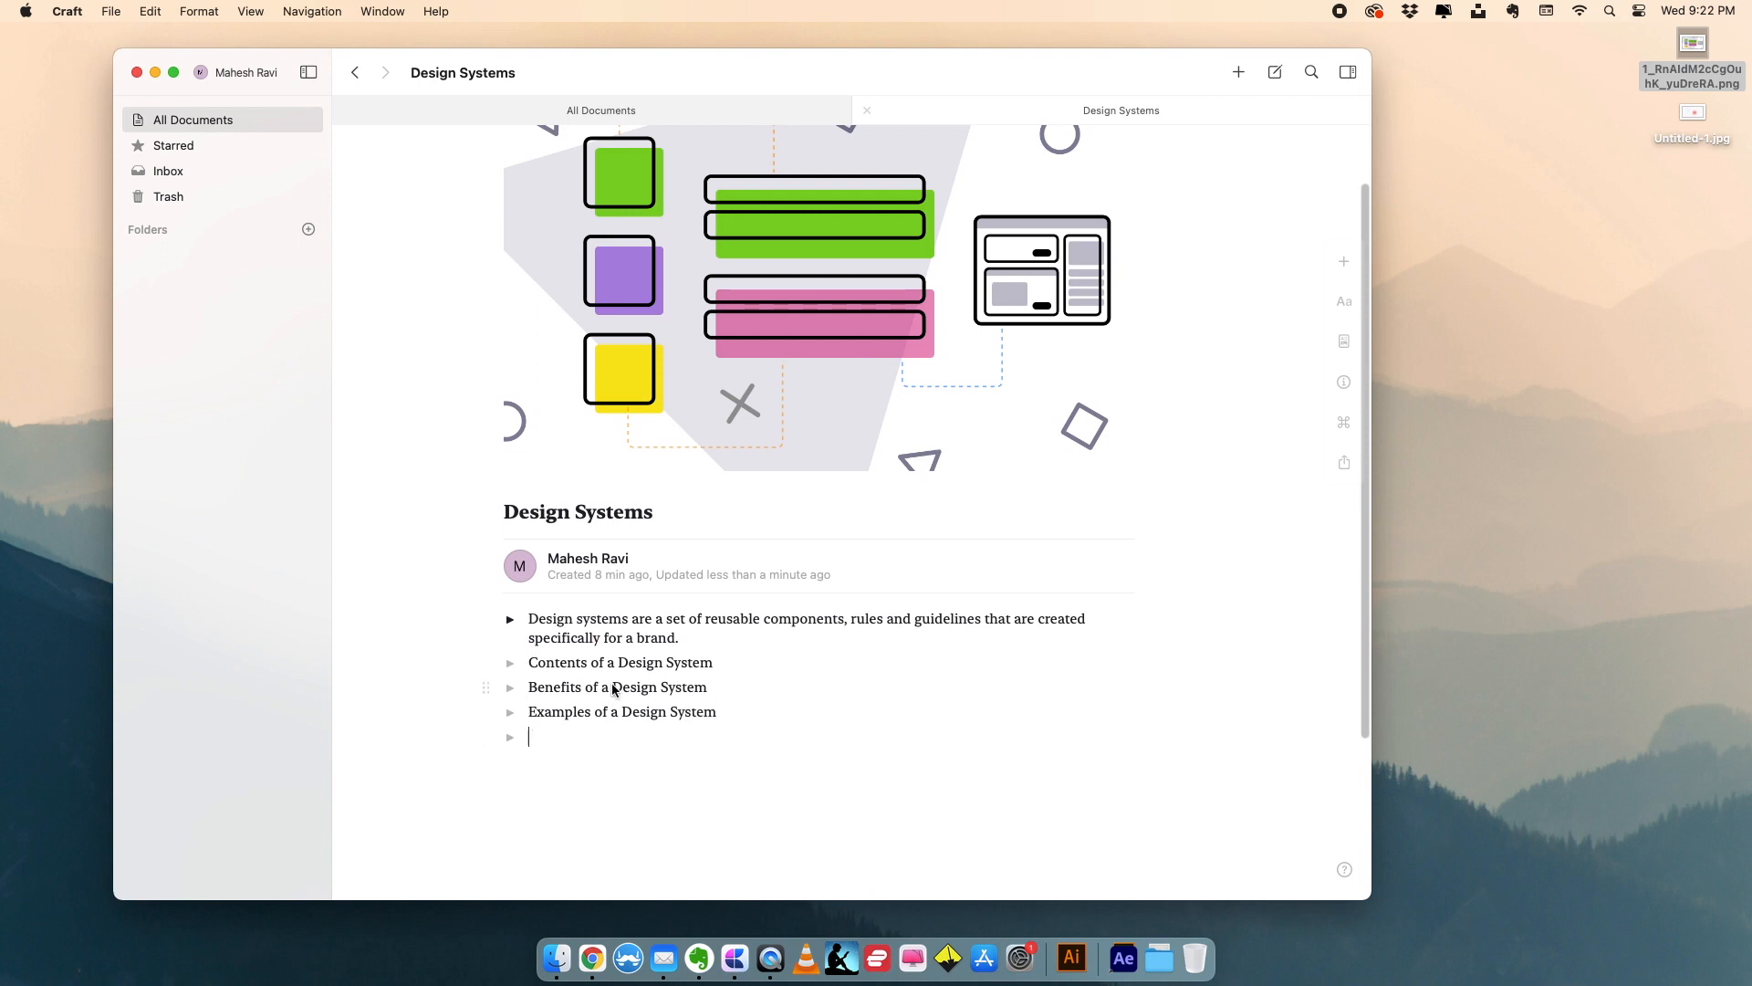
- Select the Contents, Benefits and Examples toggles together and open the Card style options for them
scroll(614, 690, down, 2)
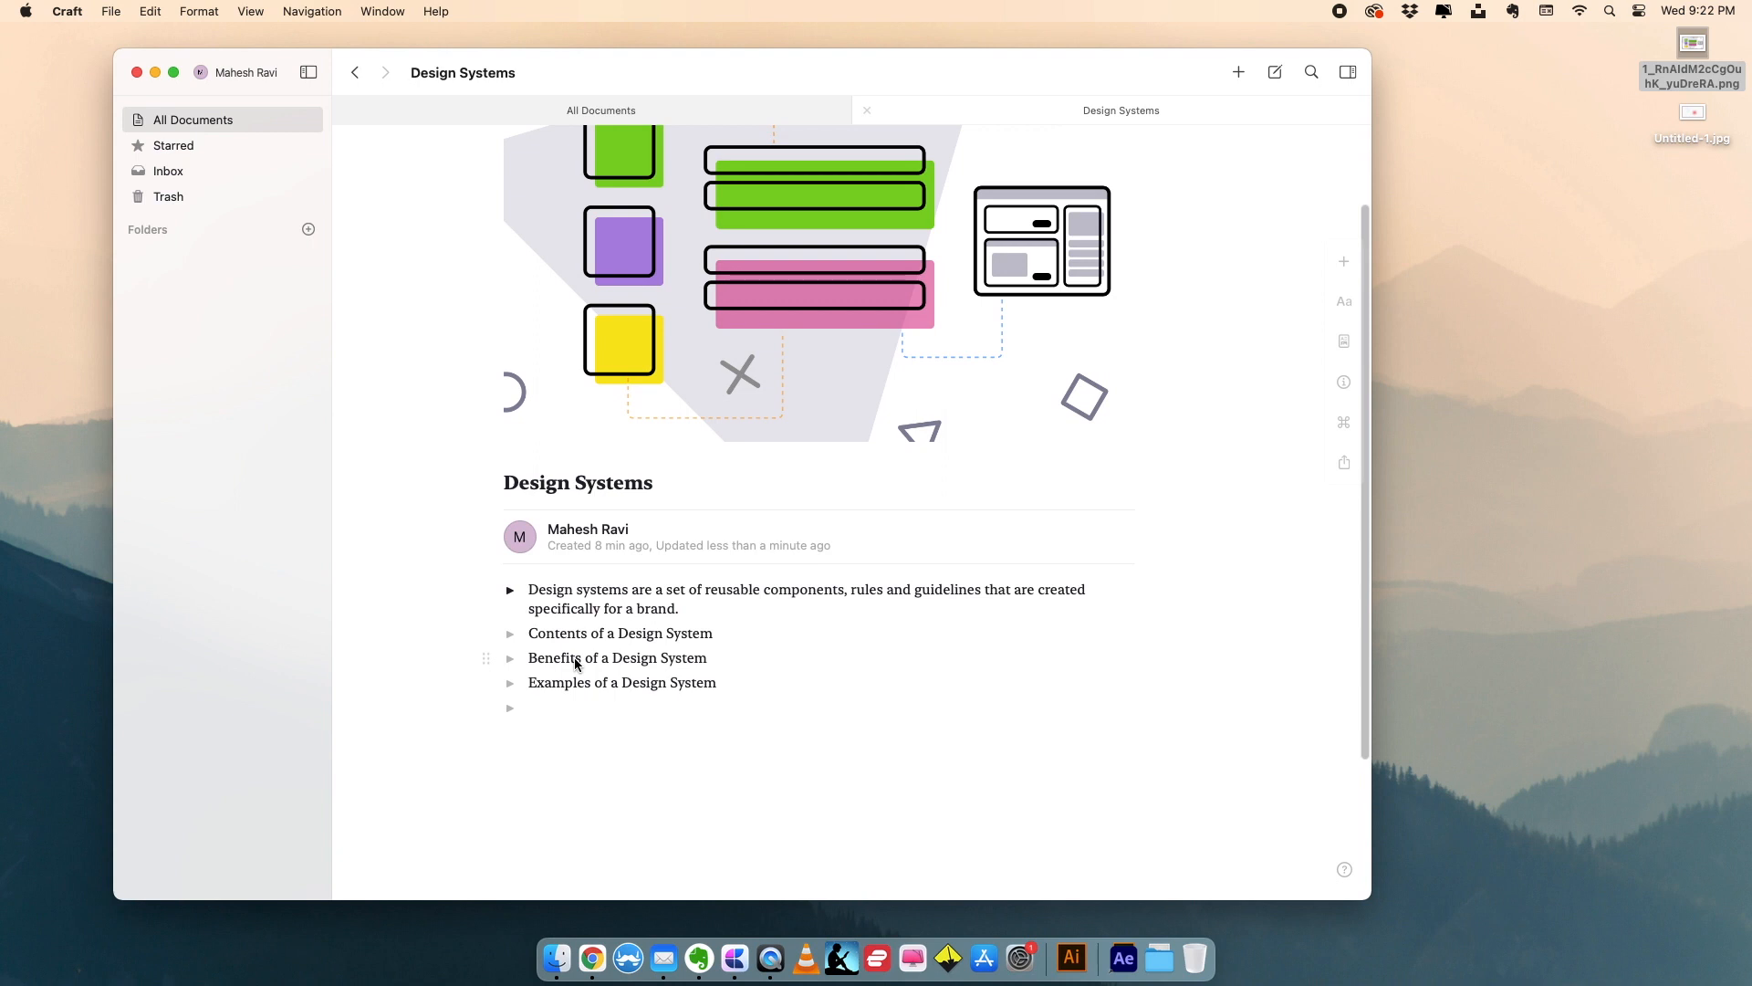
drag(754, 680, 489, 618)
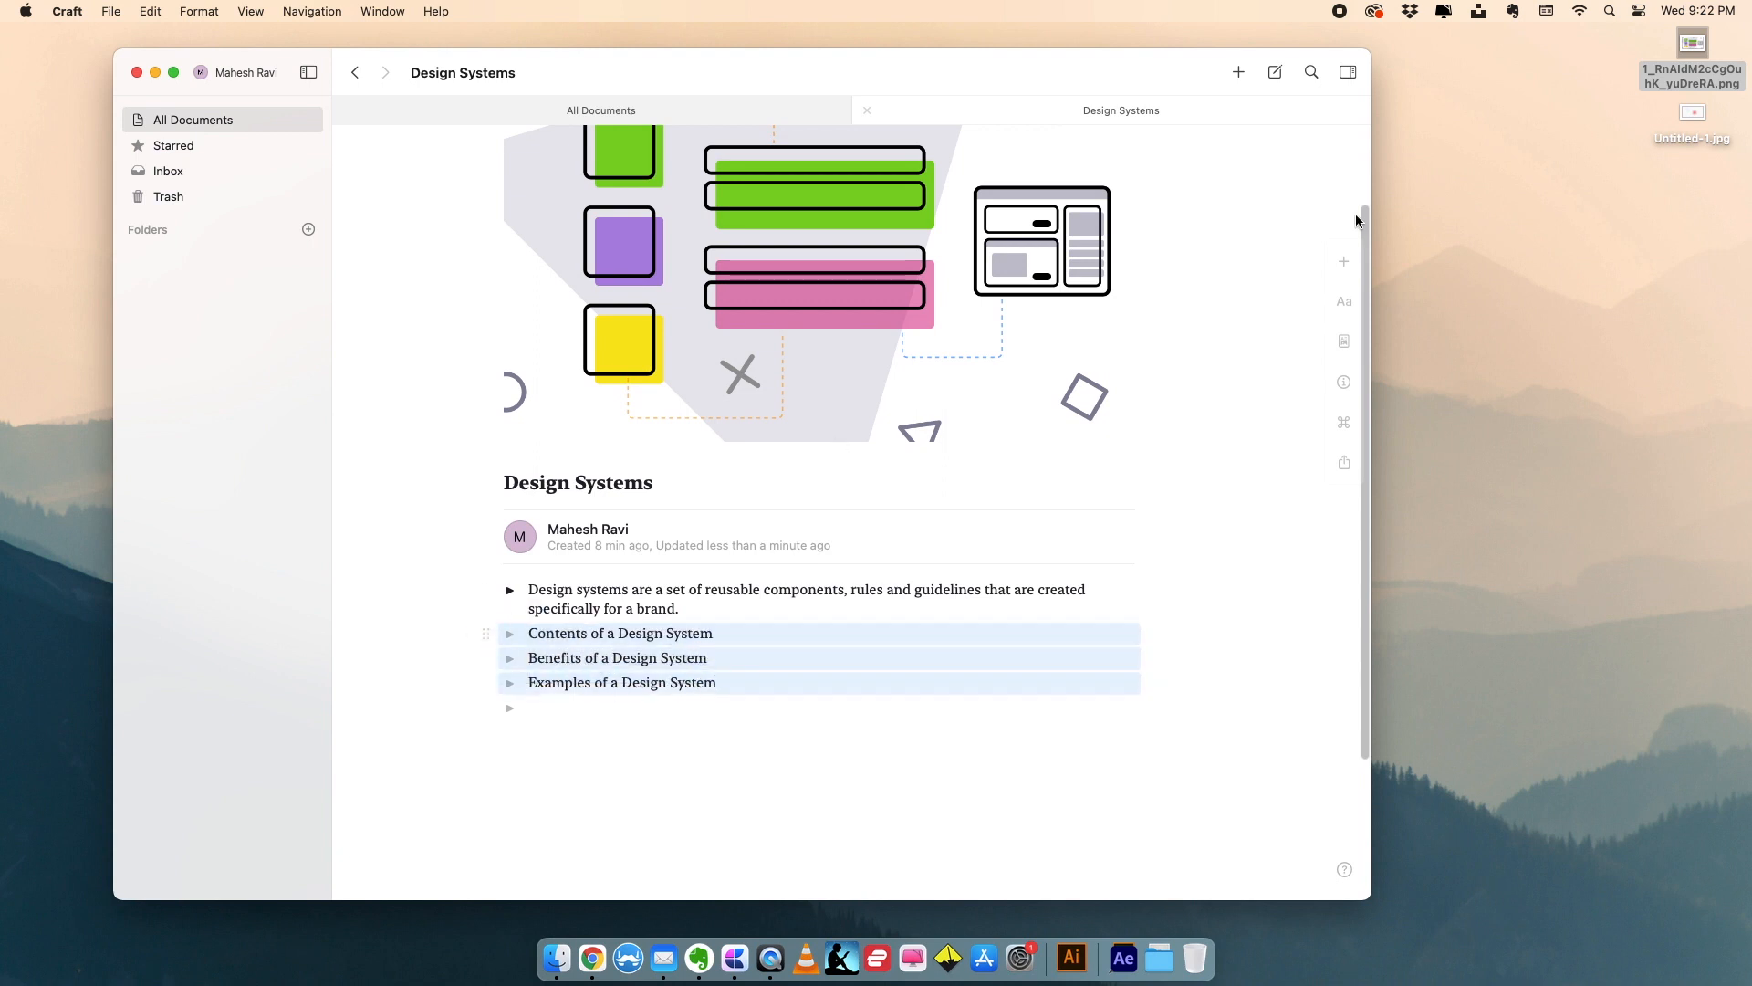
click(1344, 303)
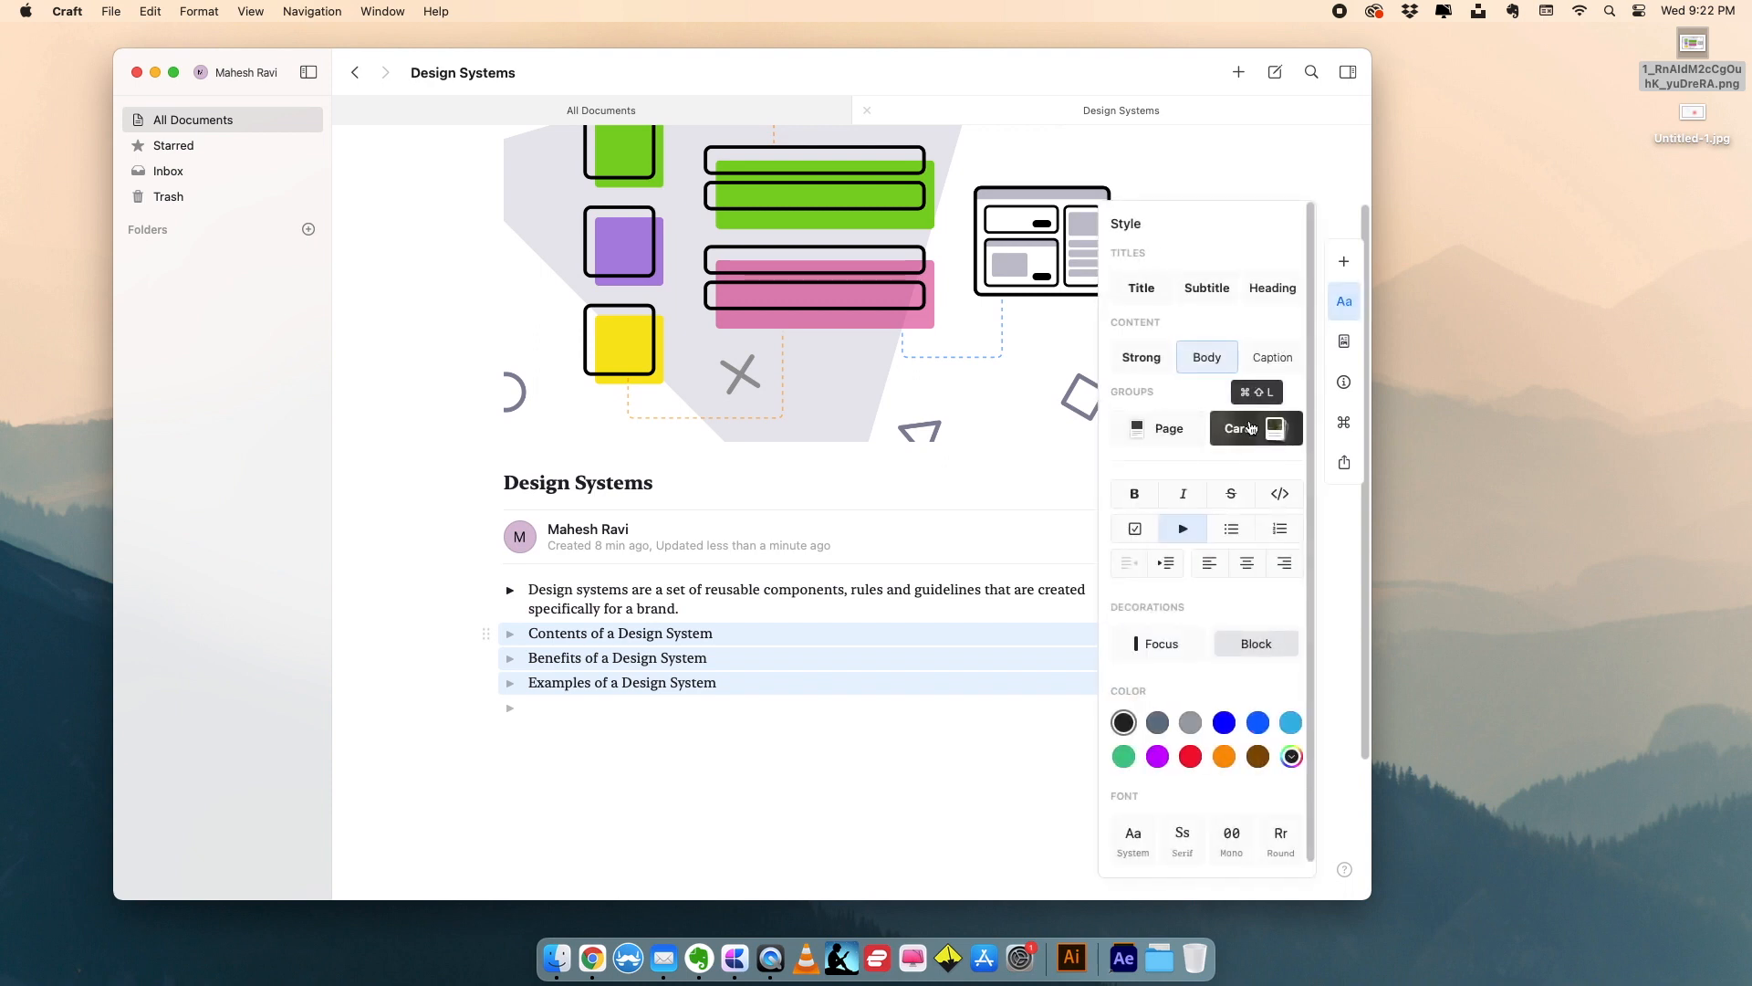
click(1251, 428)
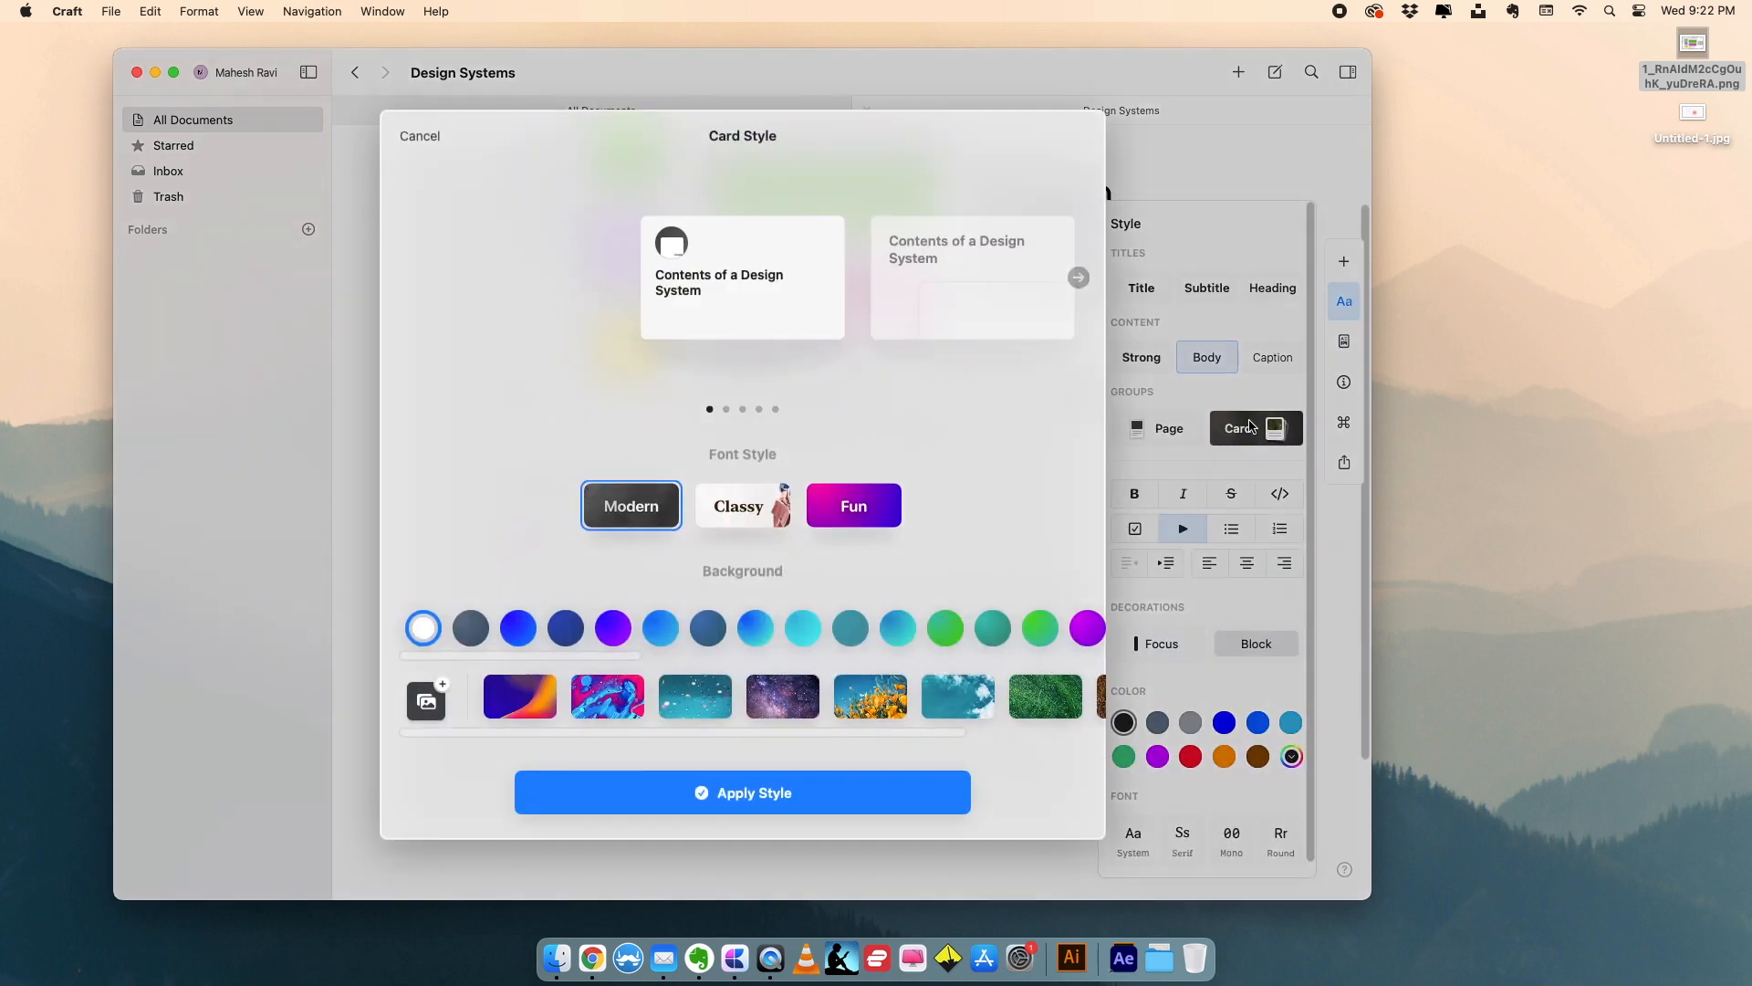
- Browse the available card layouts up to the wide one and return to the first layout
click(1078, 278)
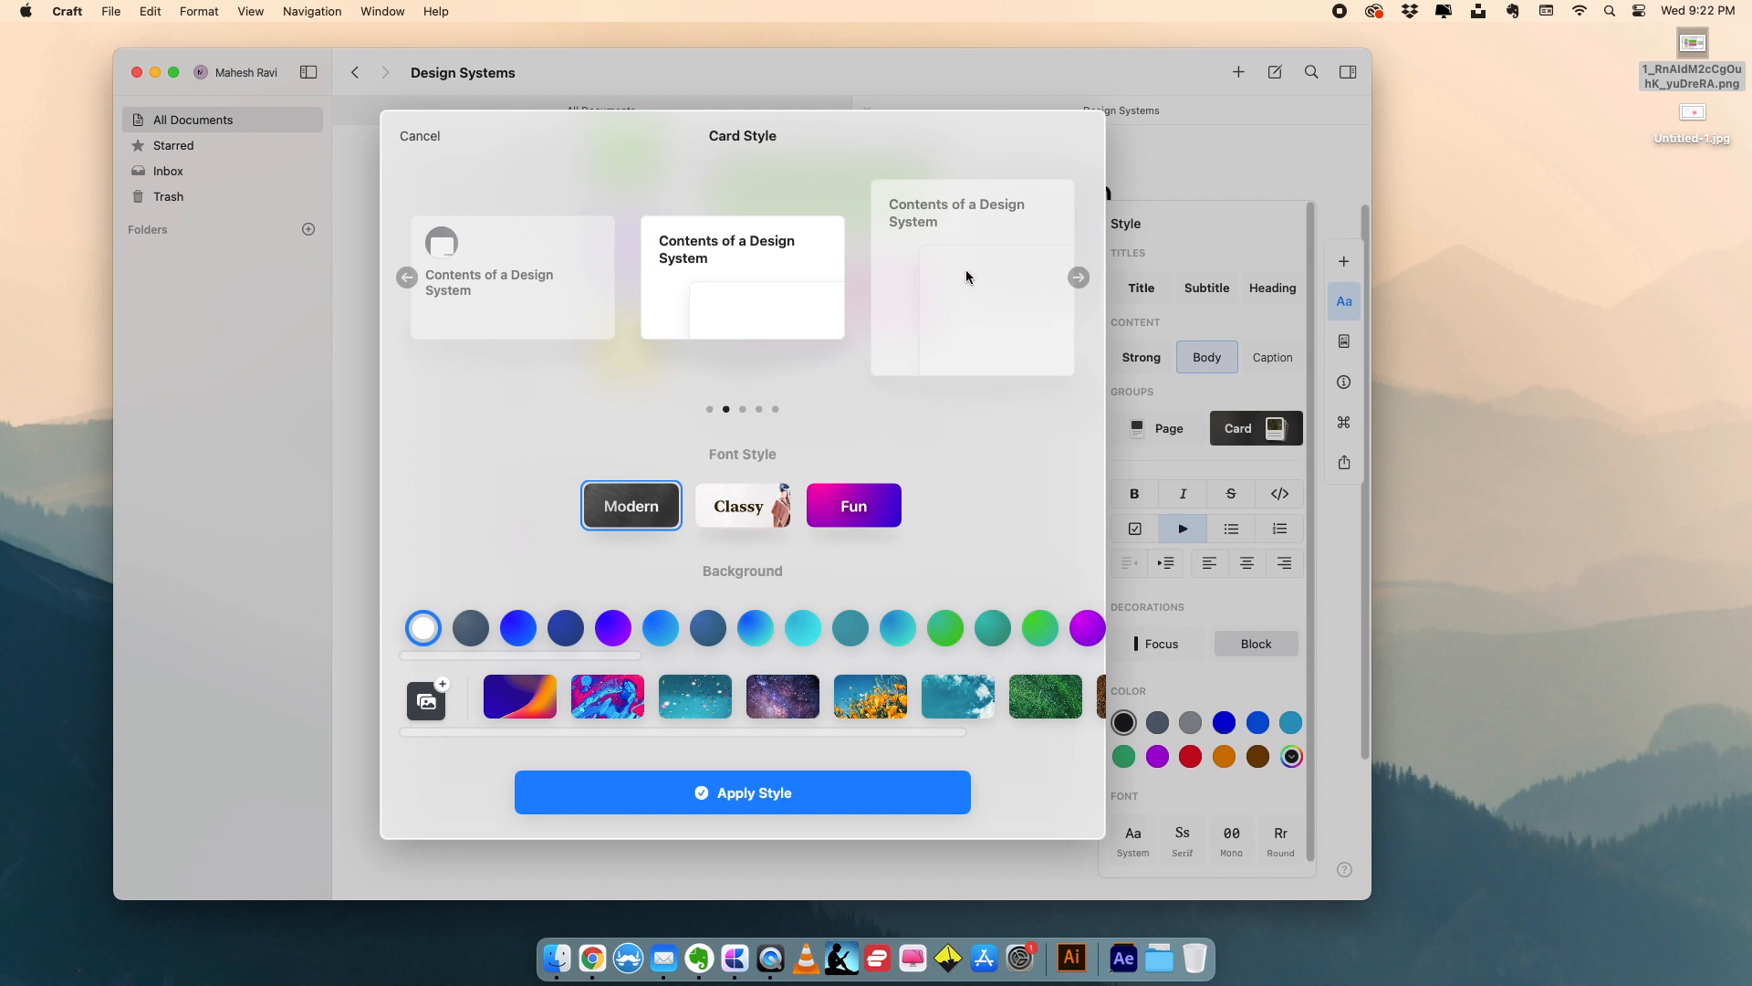
click(1078, 278)
click(1077, 277)
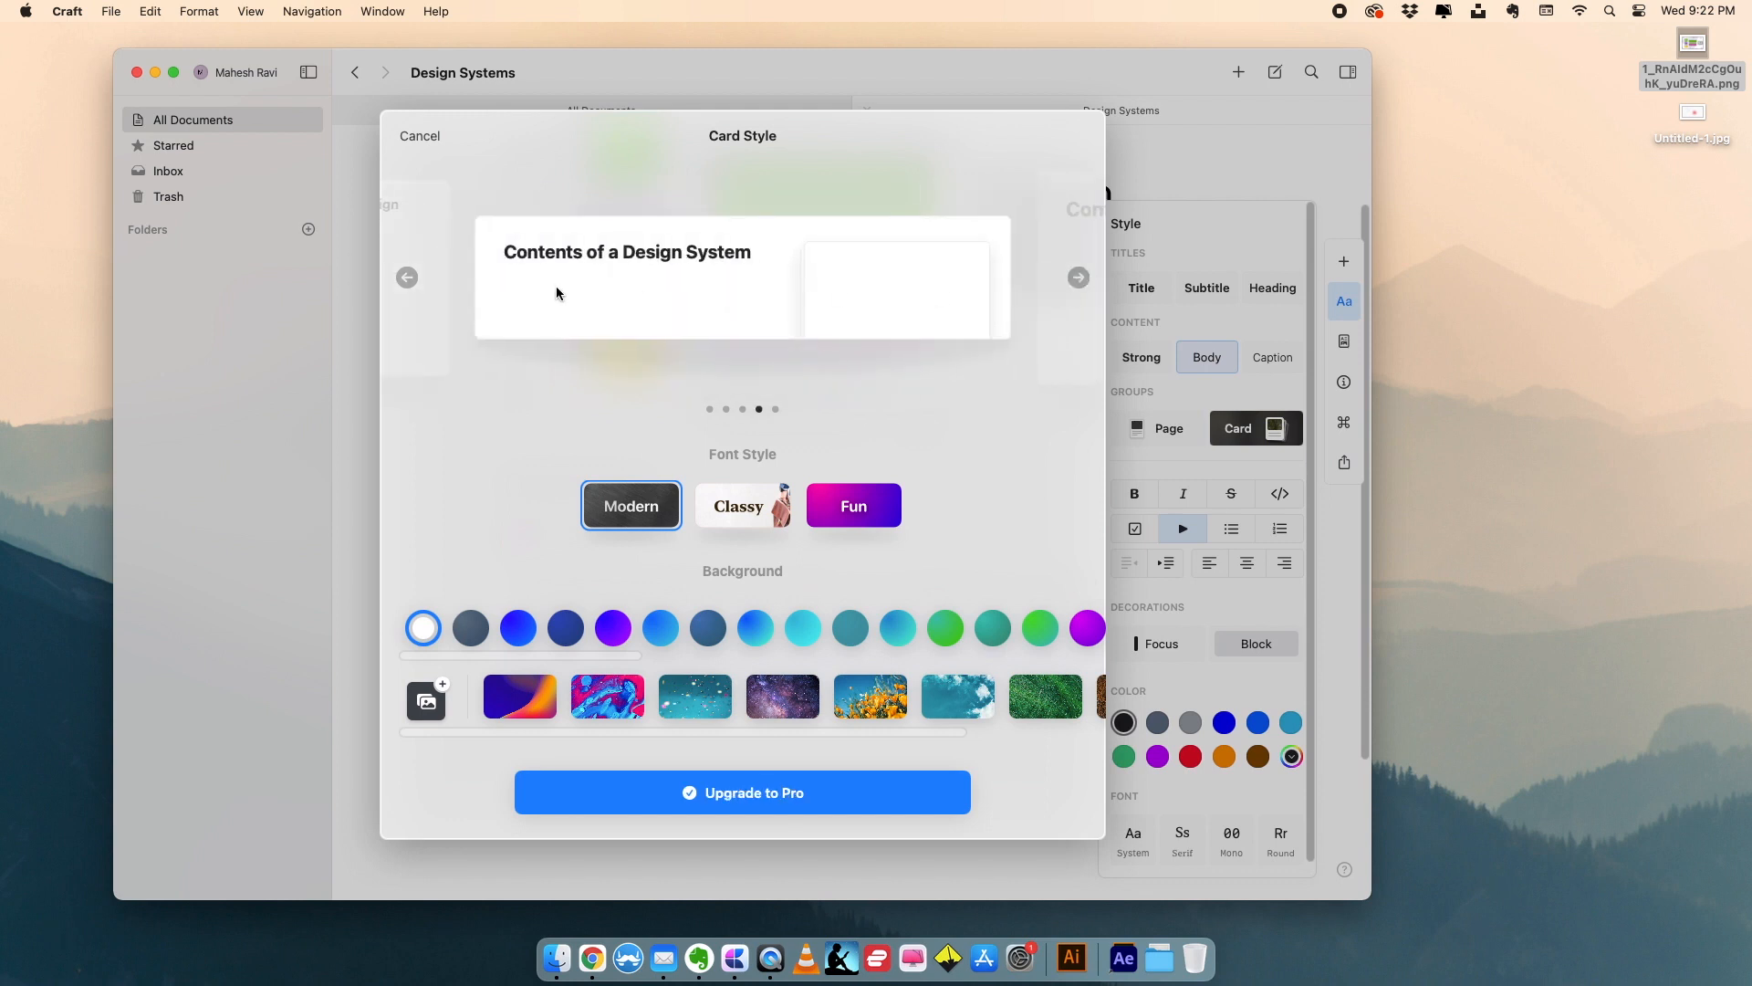
click(405, 281)
click(405, 281)
click(405, 282)
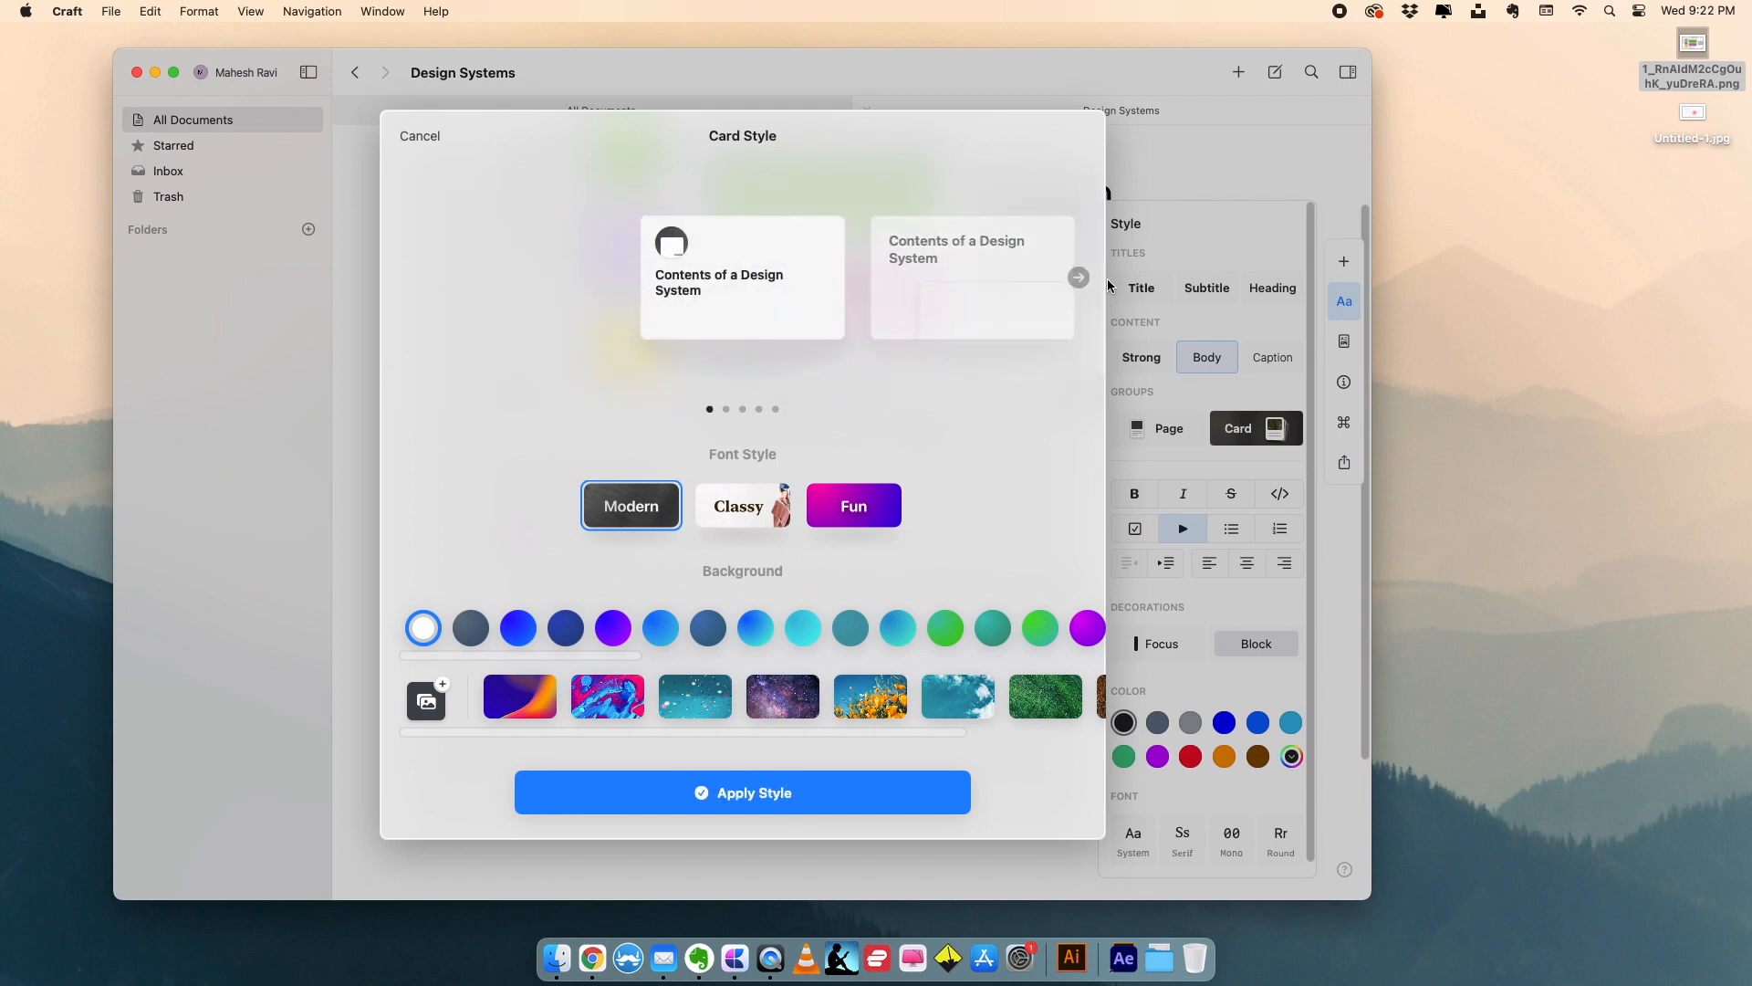
- Apply a card style with the second layout, the Classy font and a bright blue gradient background to the three selected toggles
click(1078, 277)
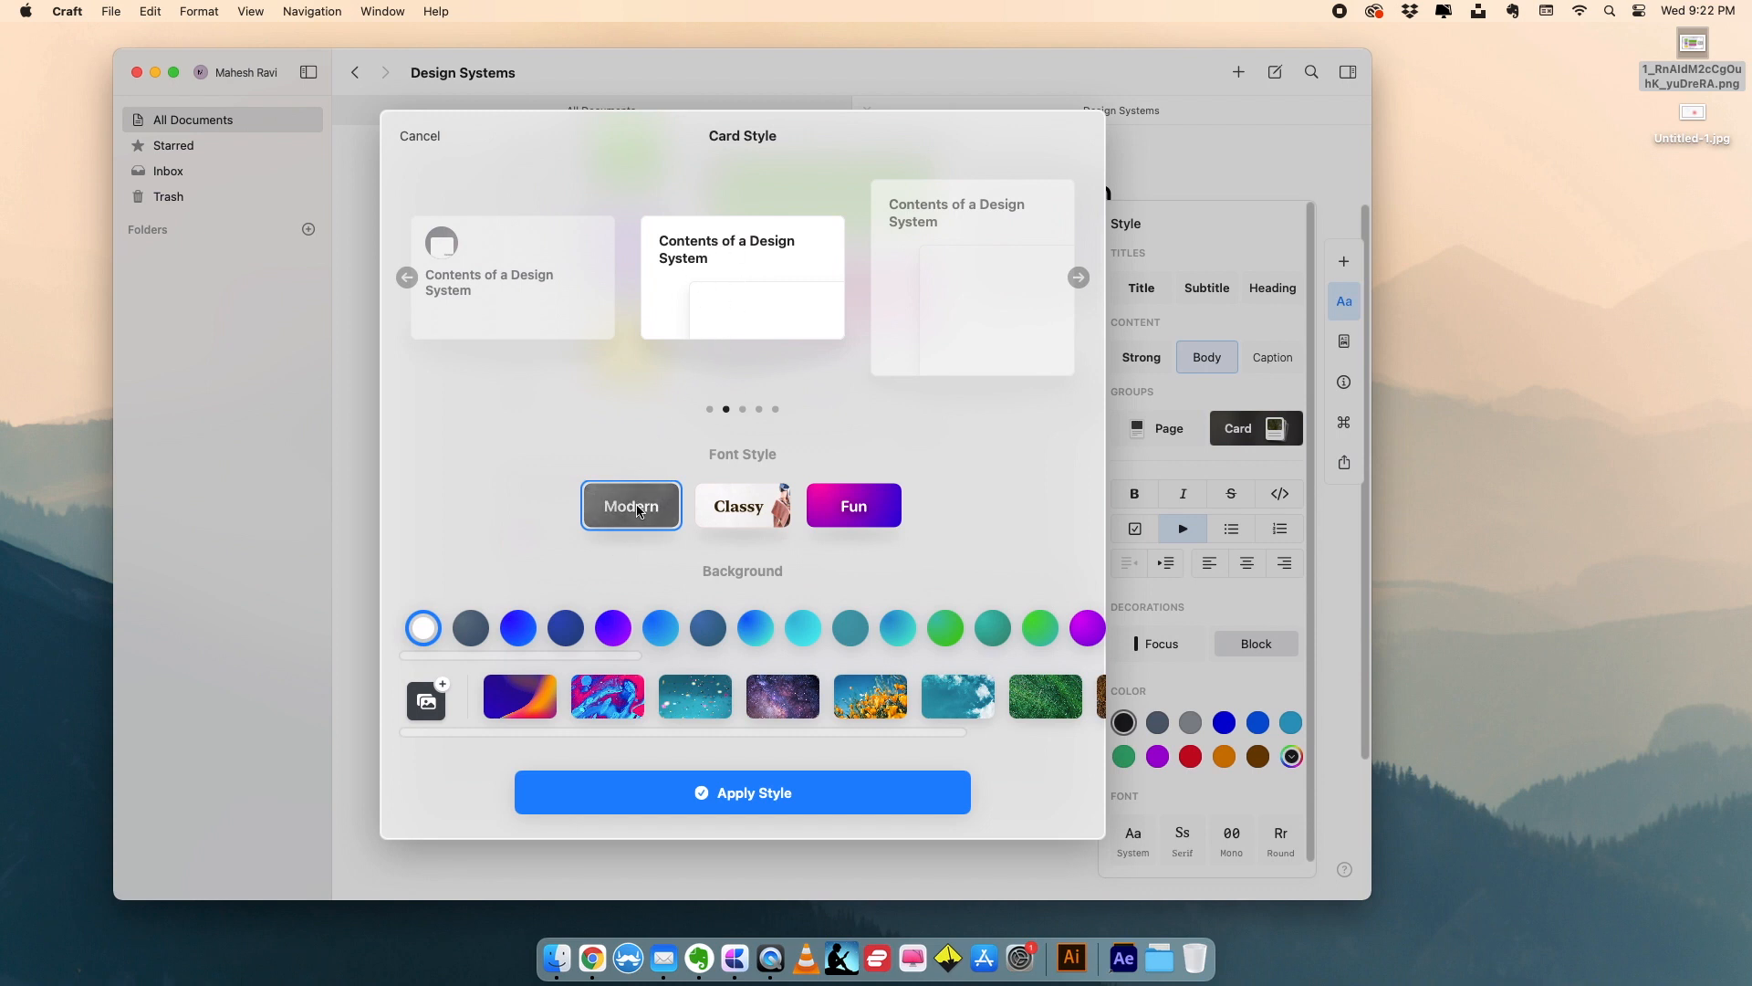
click(739, 509)
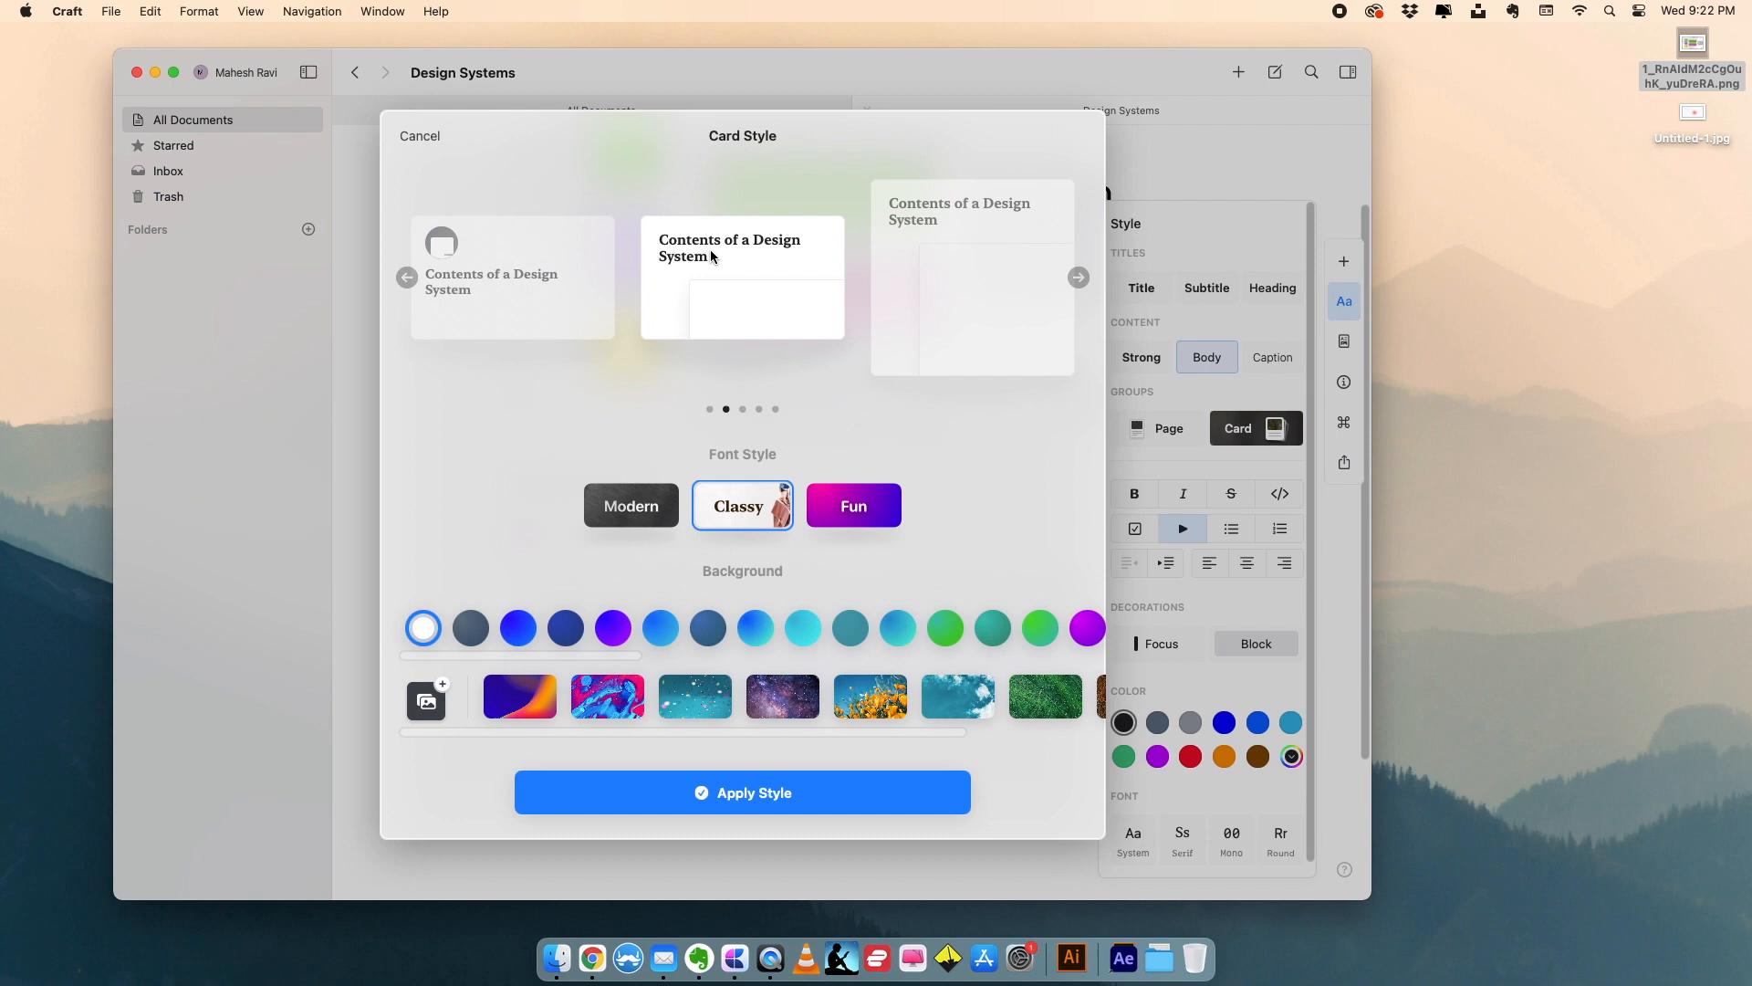
click(471, 628)
click(708, 628)
click(848, 629)
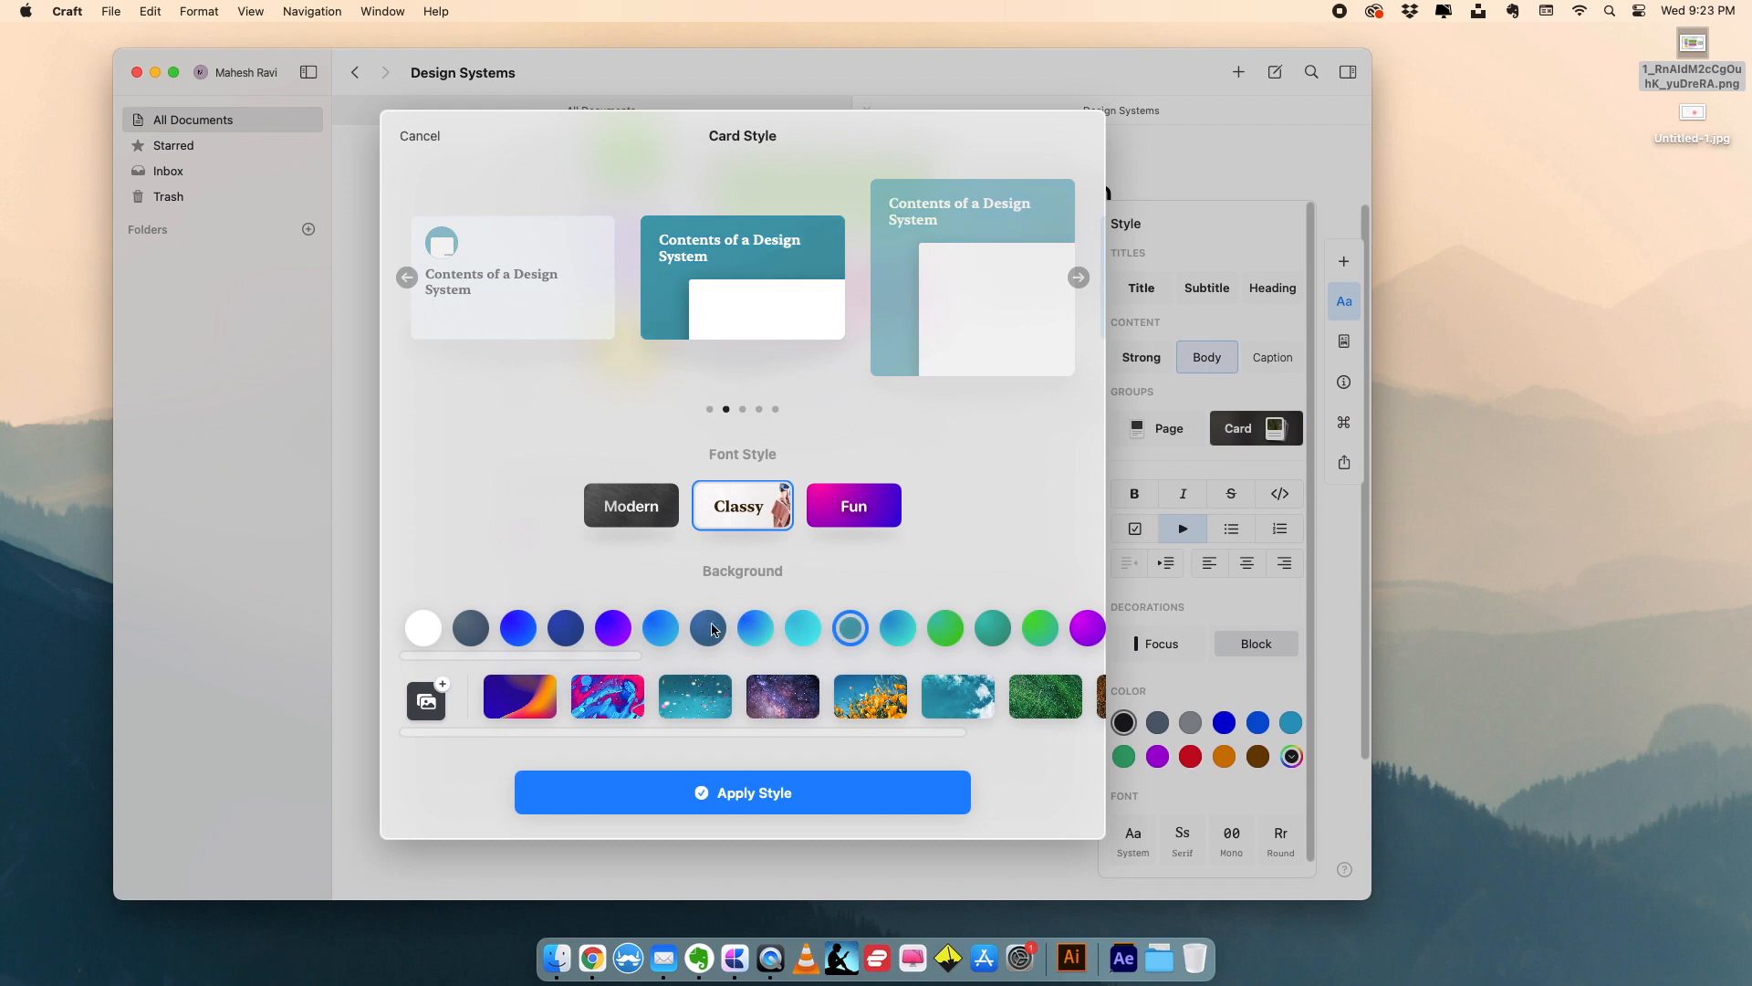
click(661, 628)
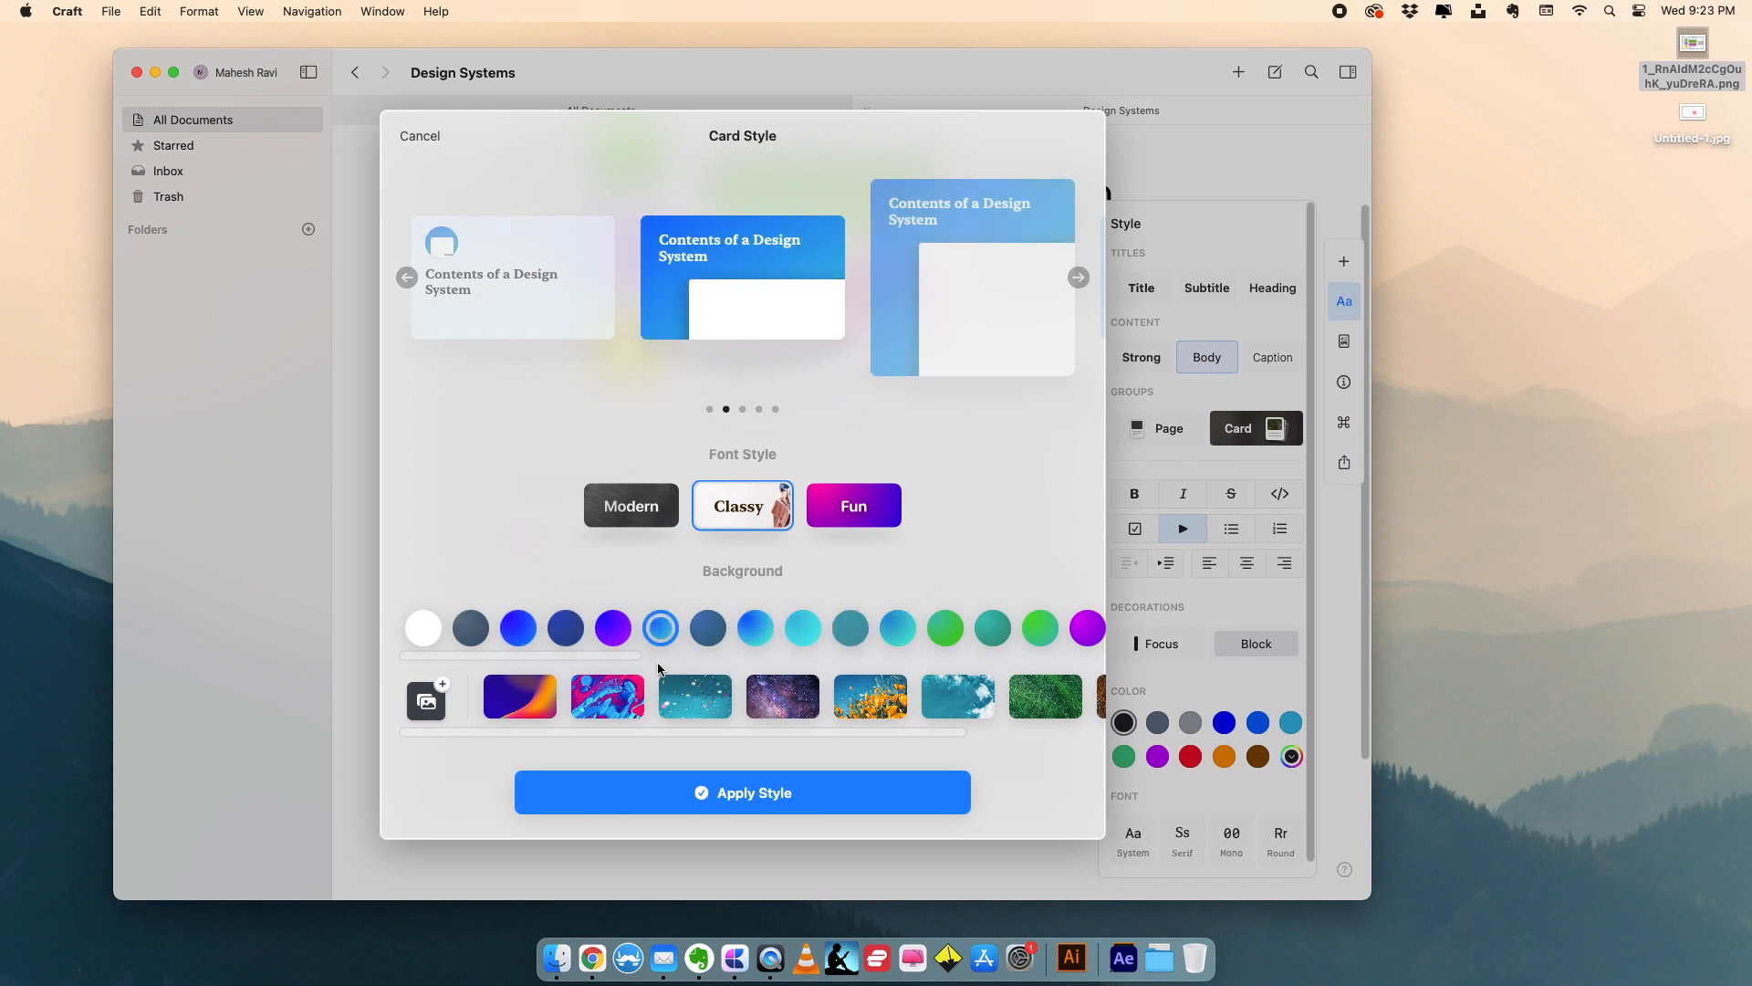
click(754, 797)
- Enlarge the document window, move it toward the upper-left corner of the desktop and deselect the cards
scroll(778, 679, down, 1)
drag(1371, 898, 1608, 935)
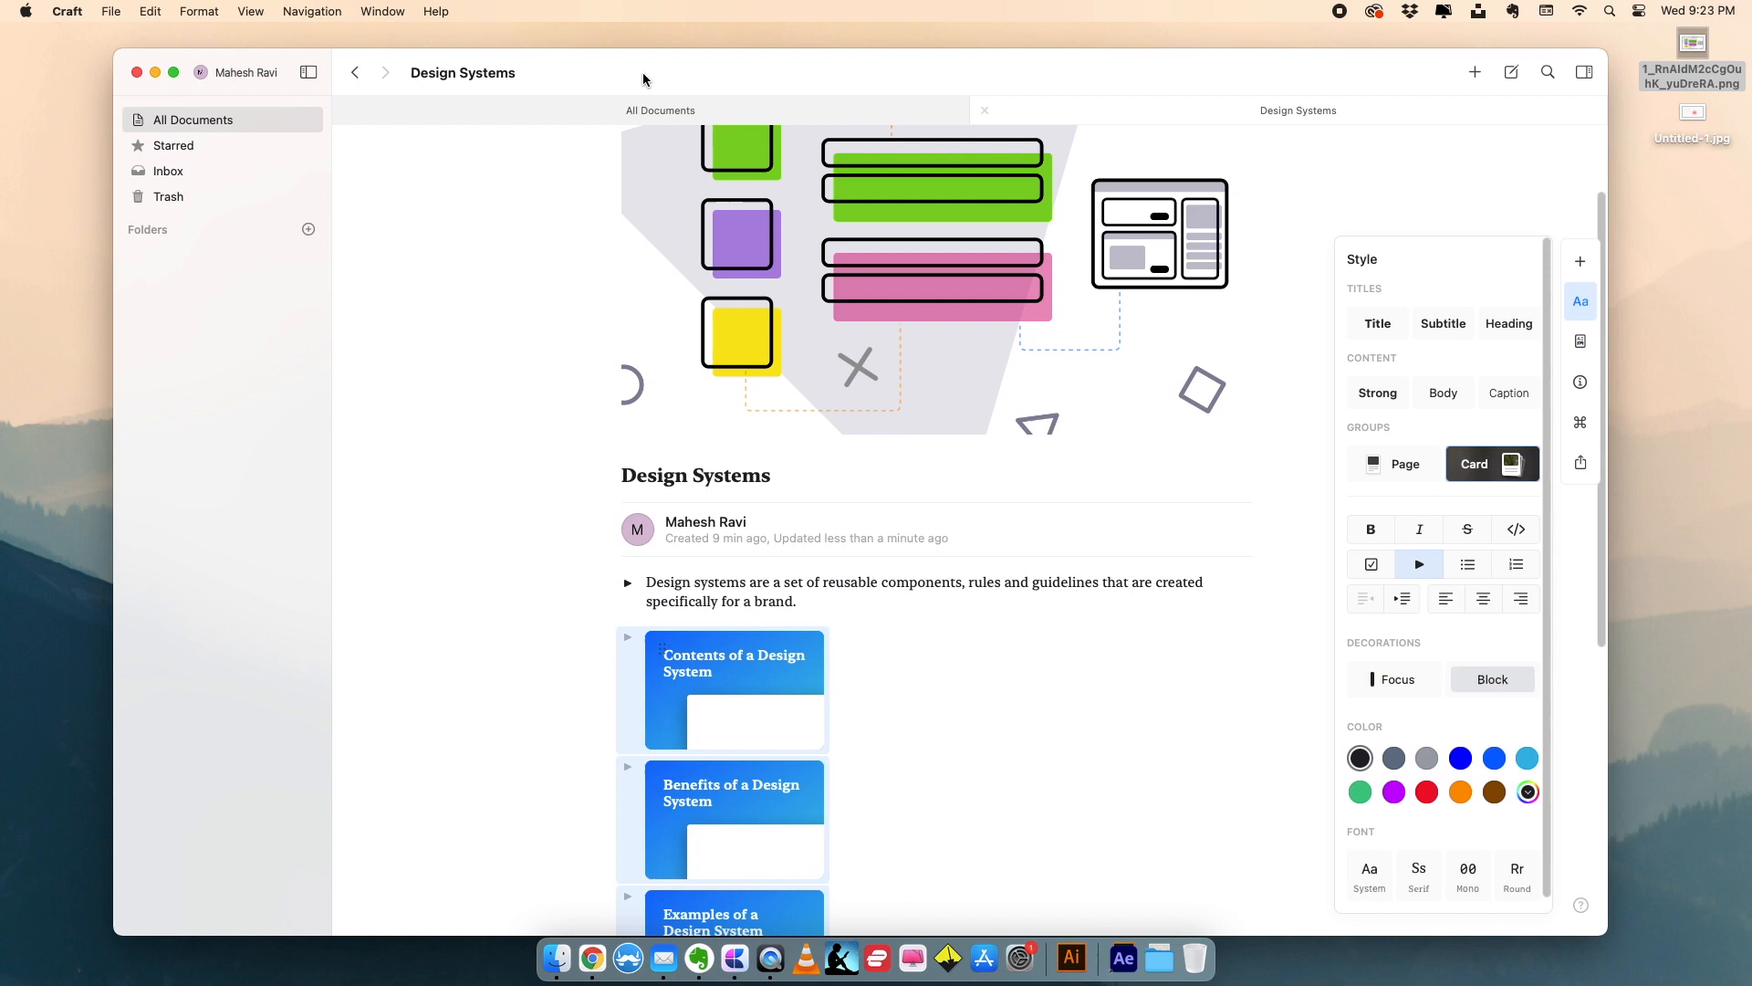
drag(643, 73, 446, 22)
scroll(776, 678, down, 3)
click(776, 683)
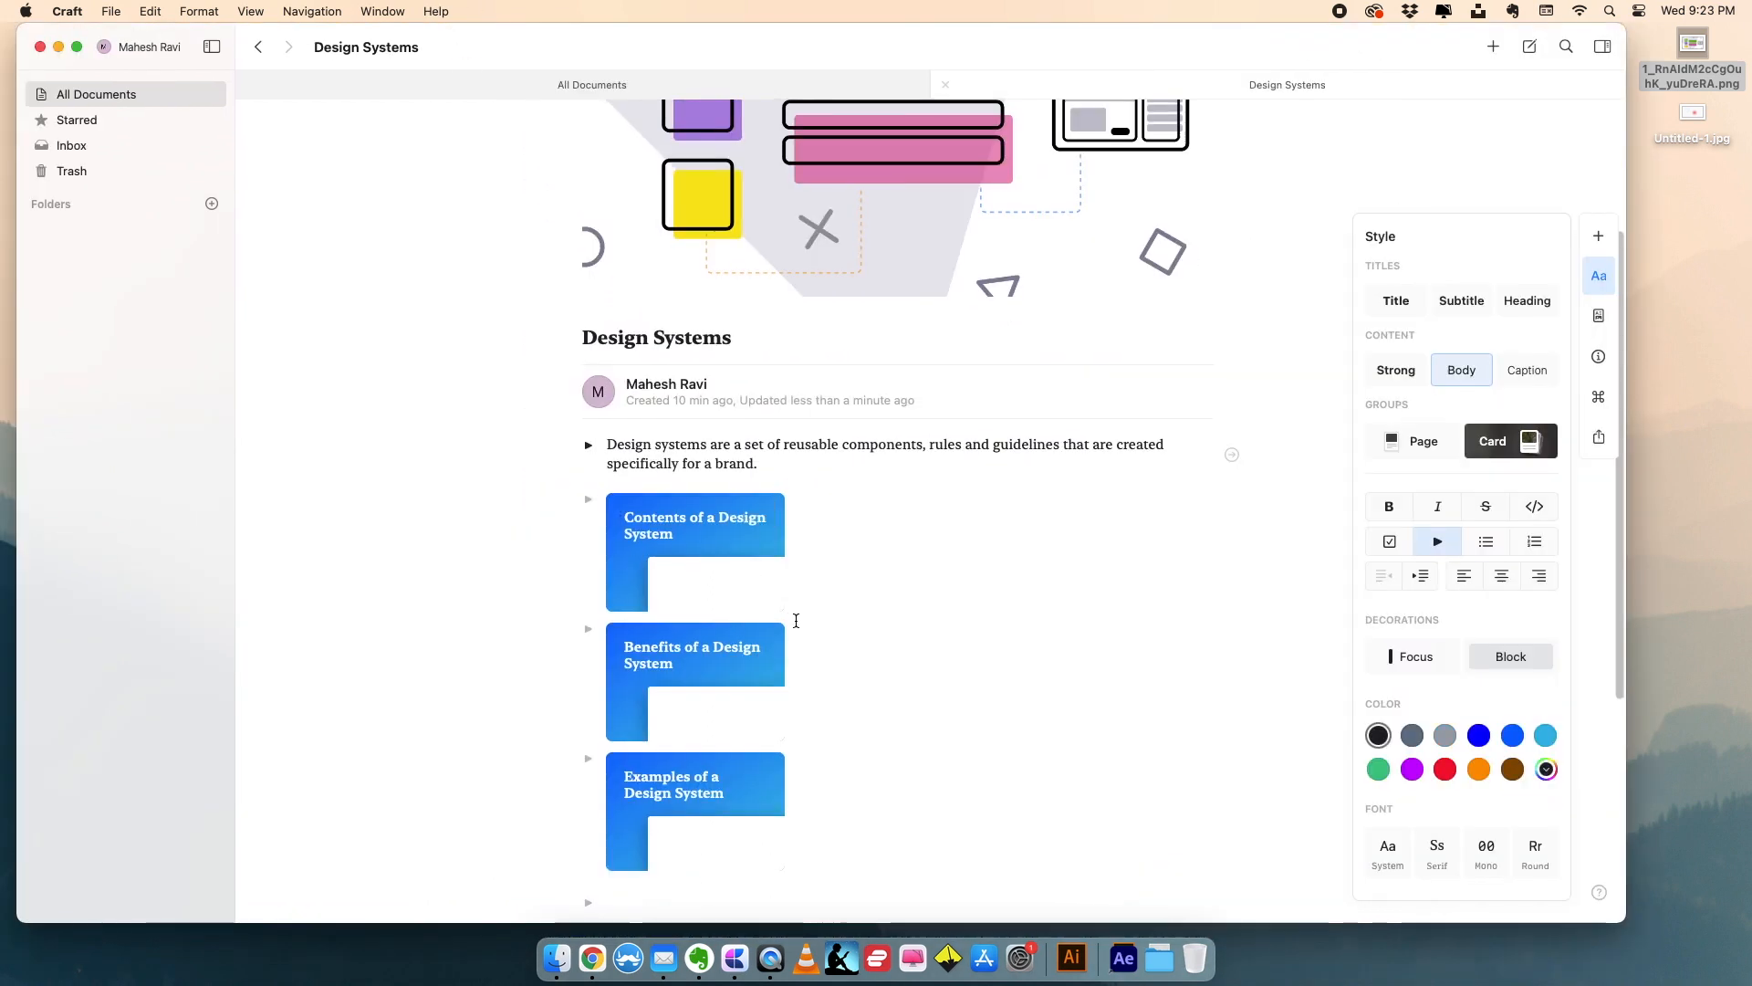
scroll(748, 593, up, 1)
- Open the page of the Contents of a Design System card and enable its cover image
mouse_move(694, 567)
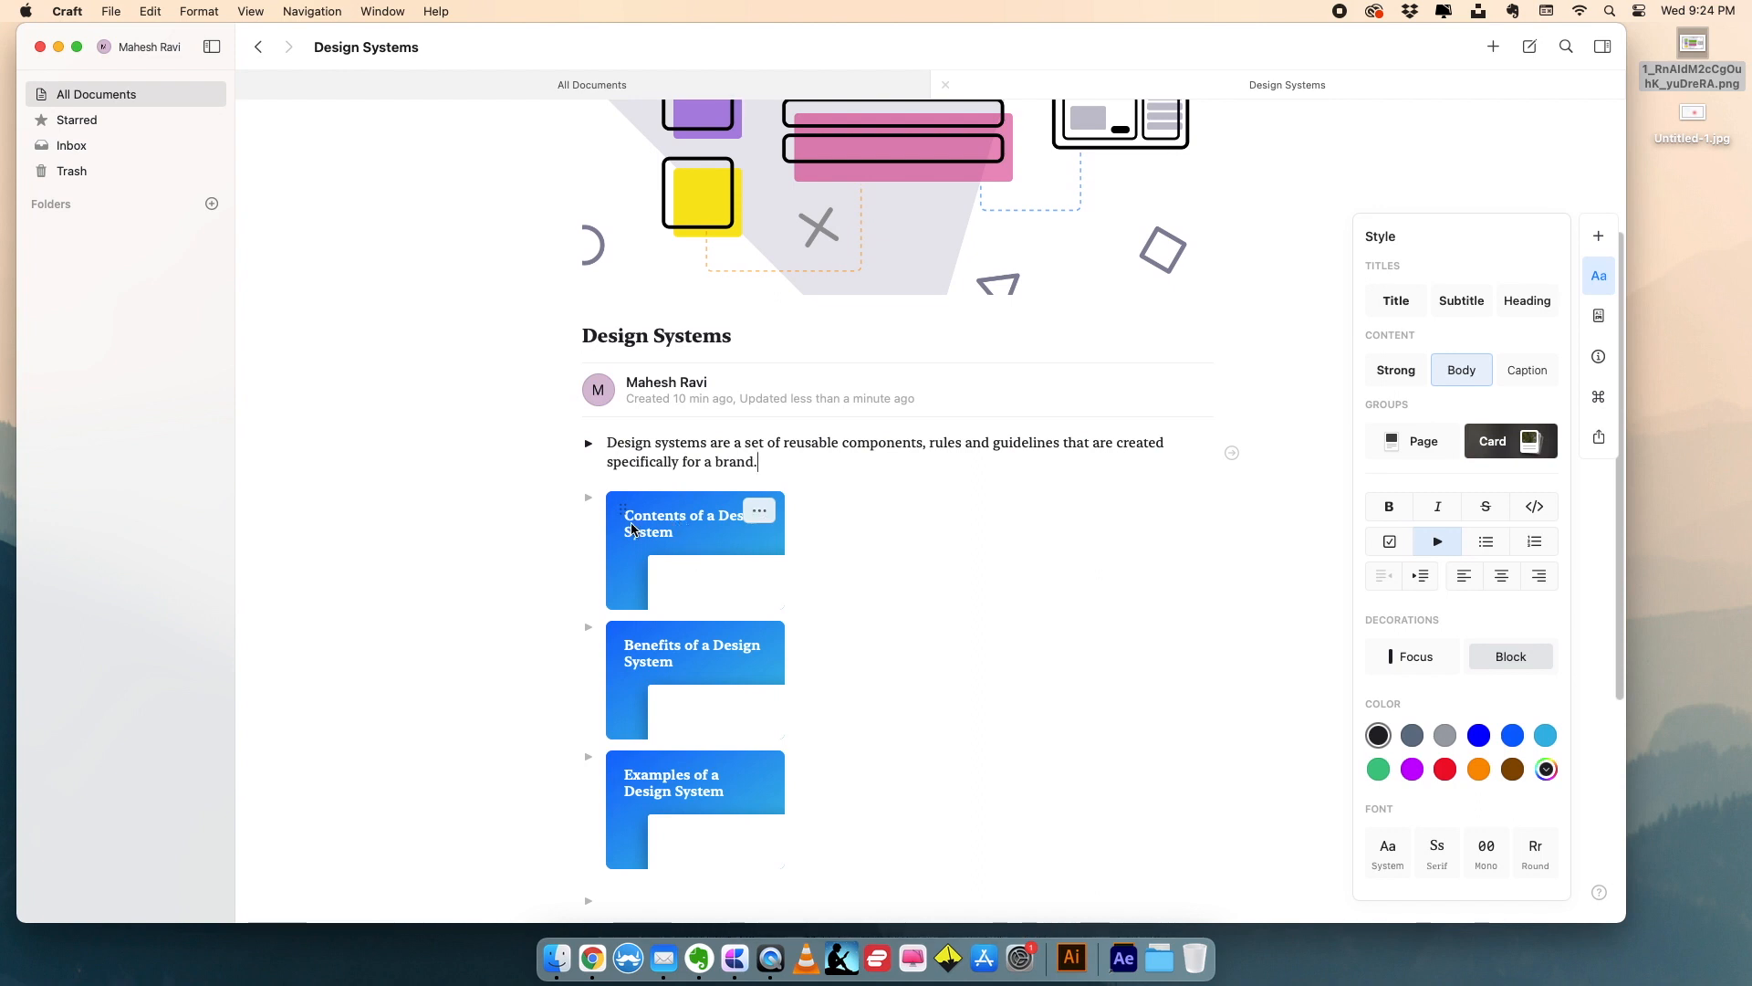
click(666, 514)
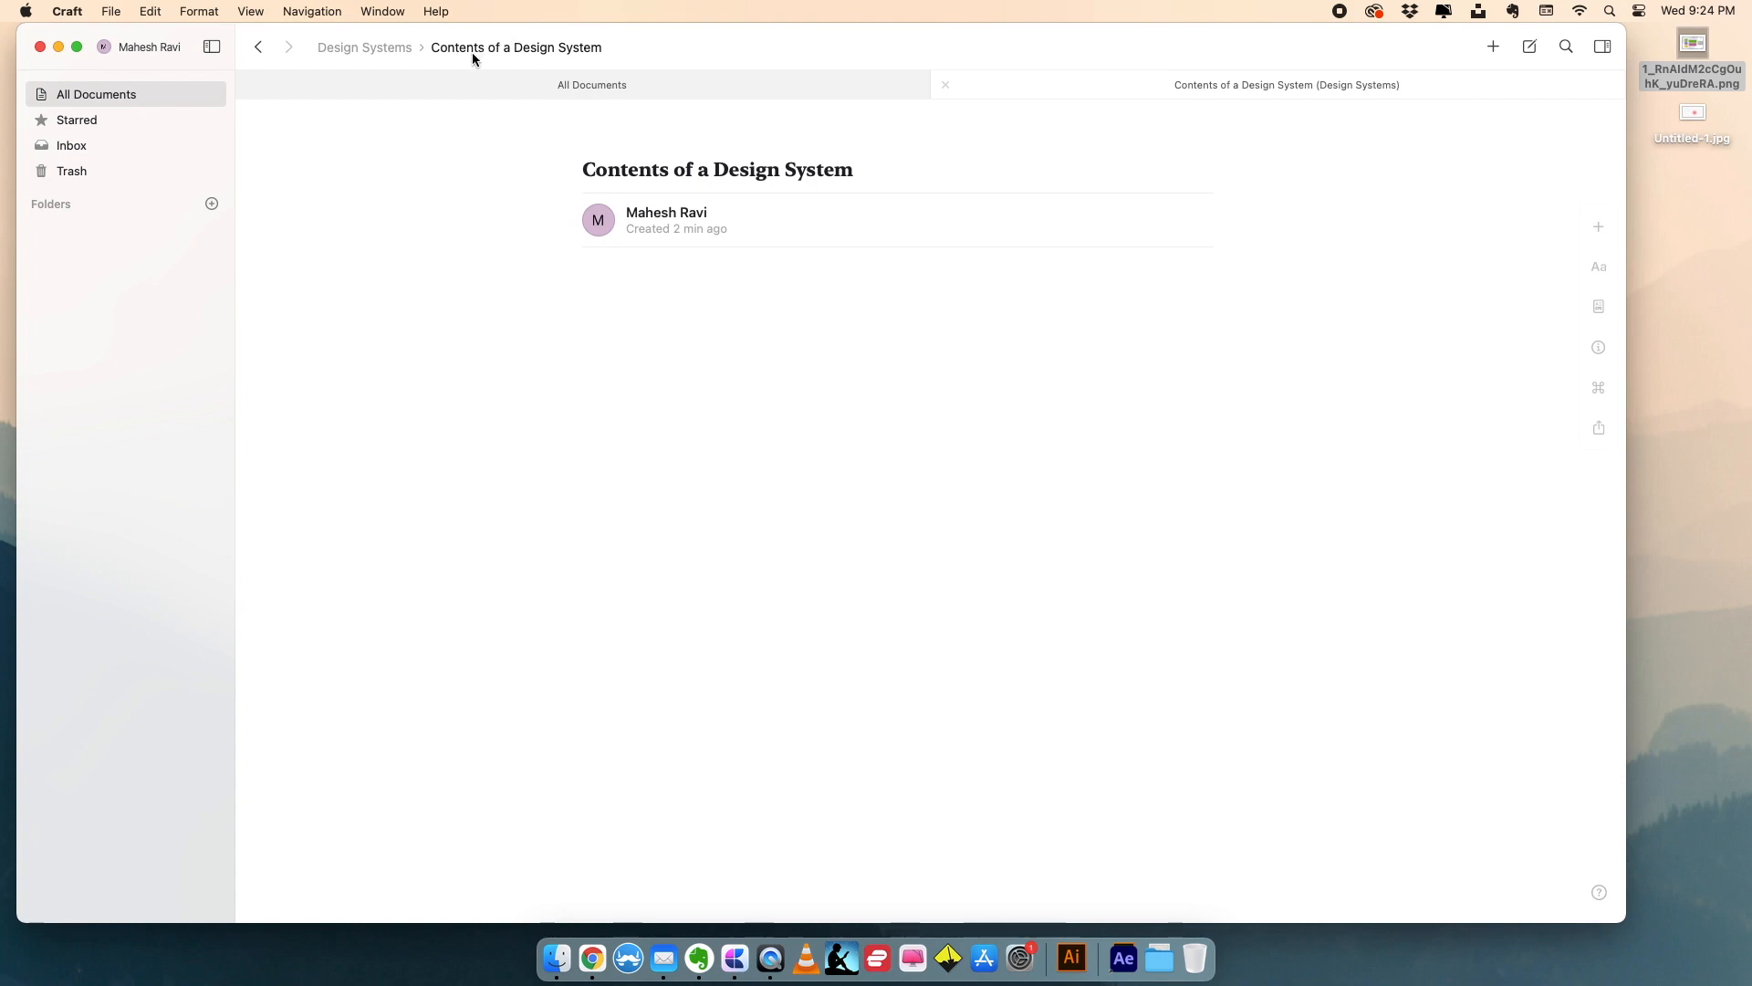
click(679, 265)
click(1599, 306)
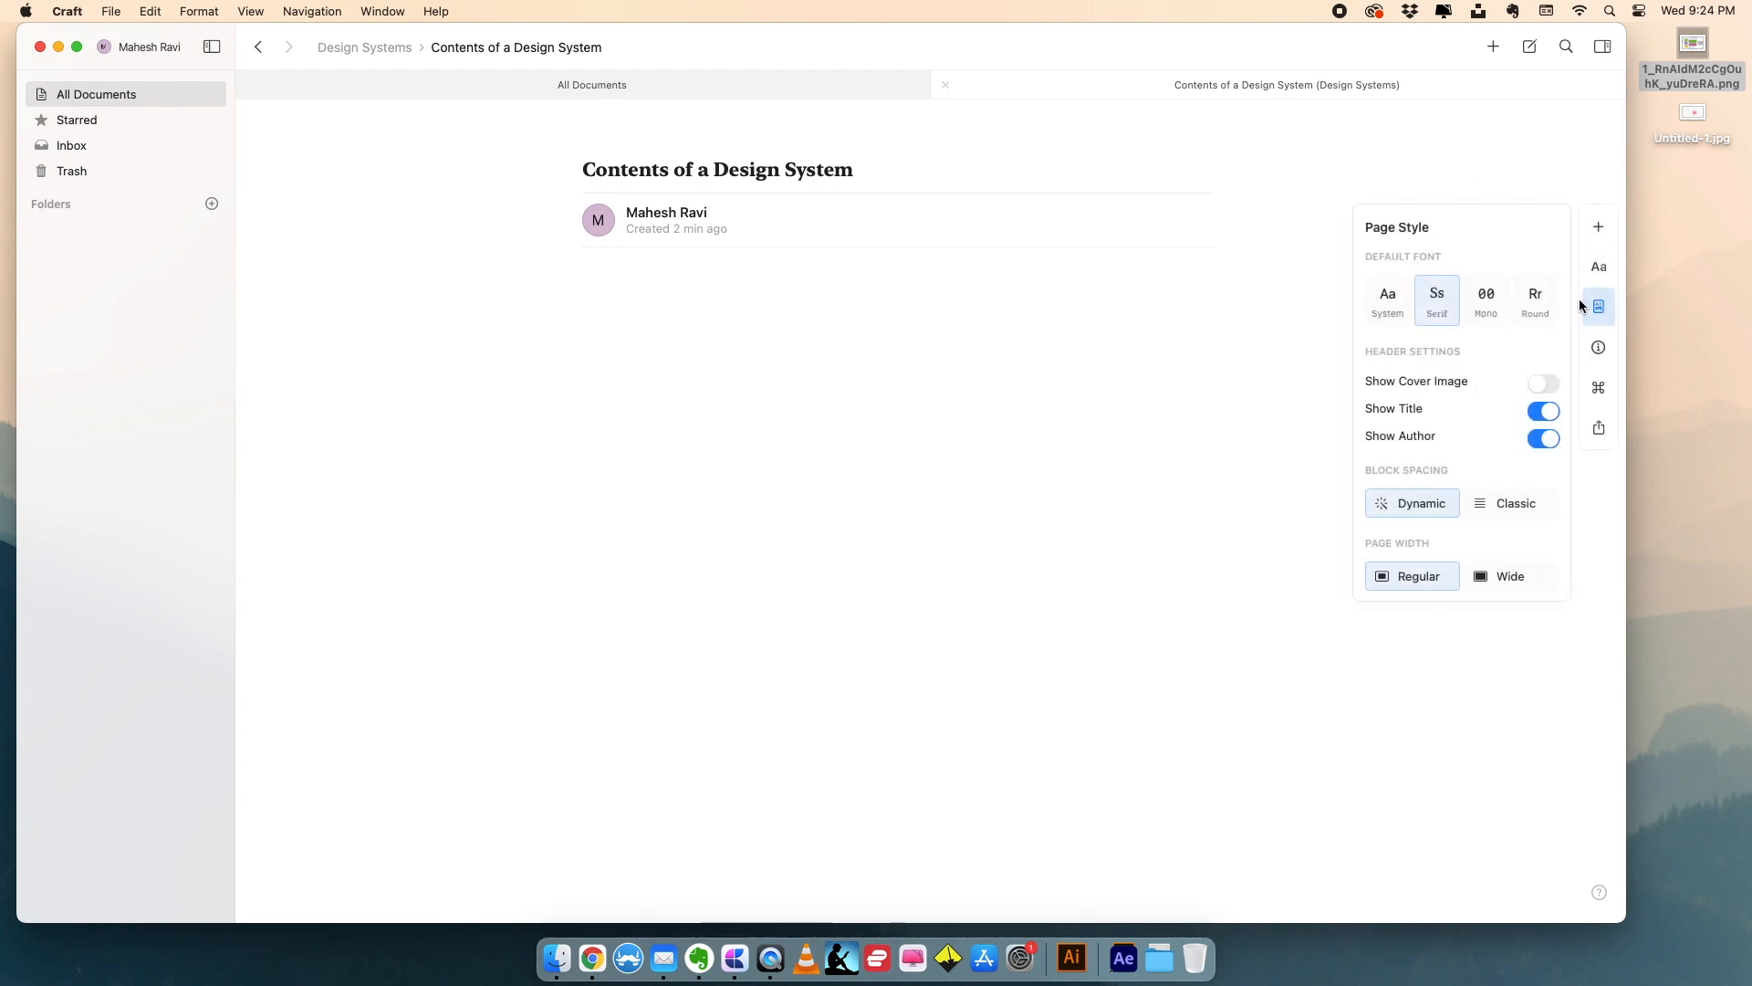
click(1548, 382)
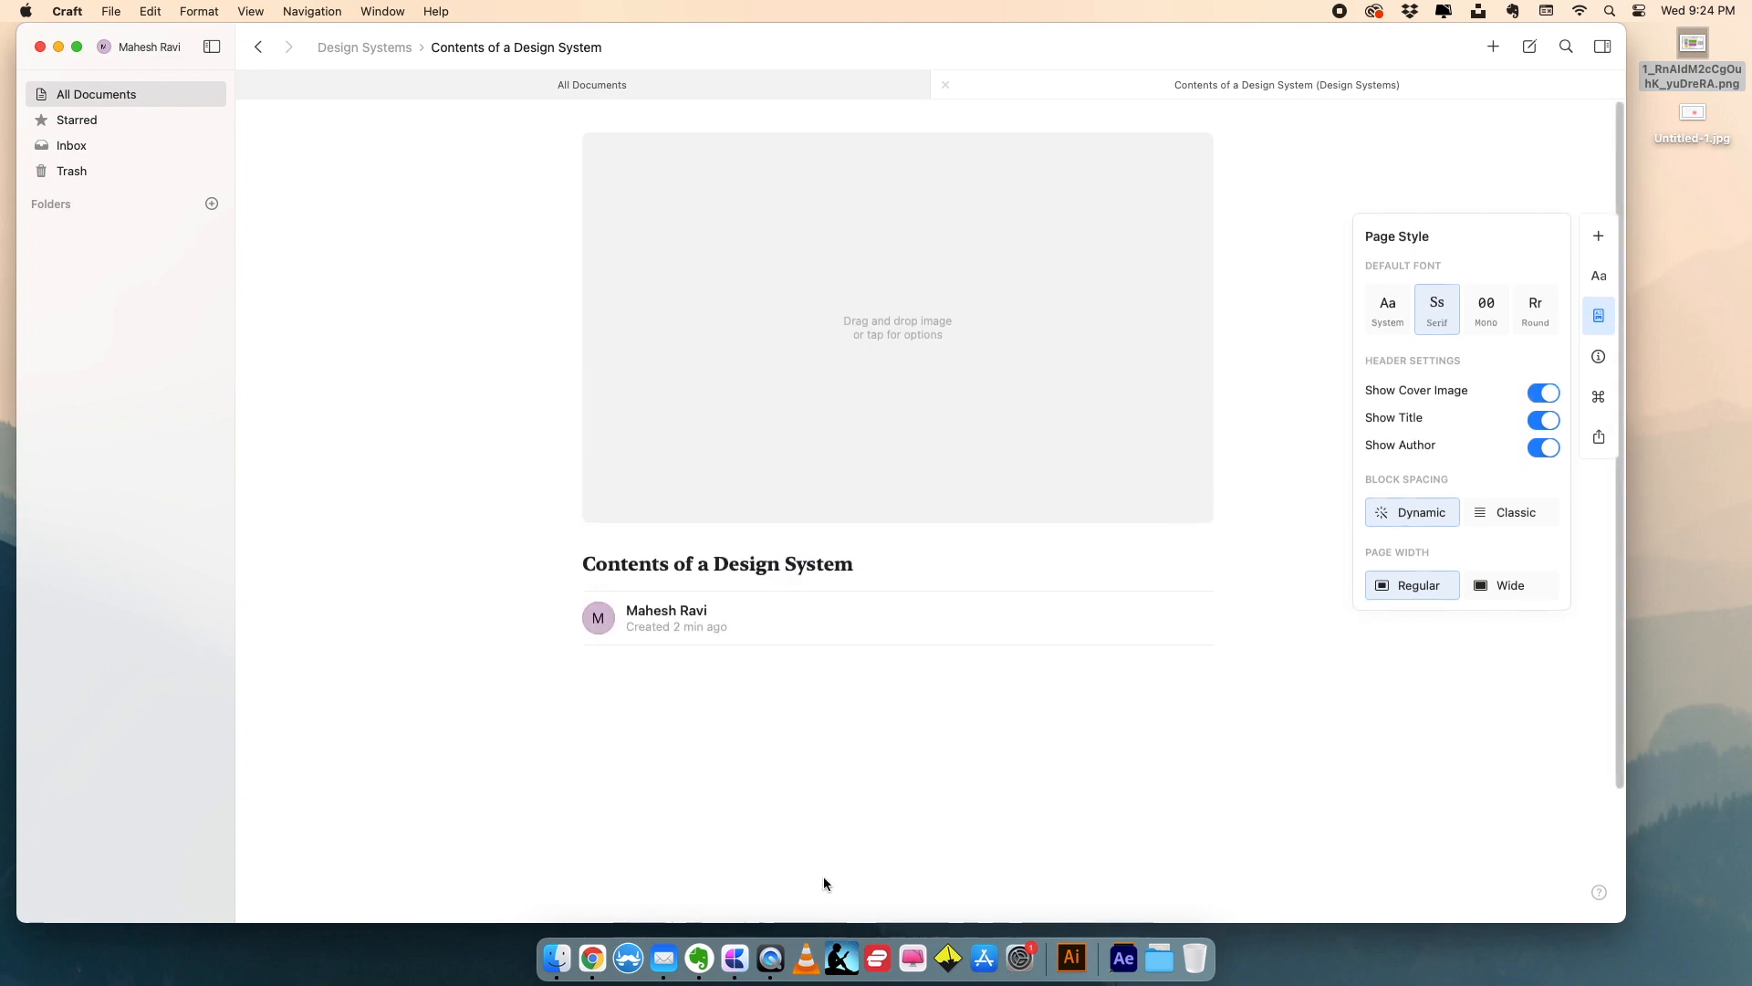
- Switch to Chrome, search images for "design systems" and place the Primary colors palette picture as the Contents page's cover
click(592, 958)
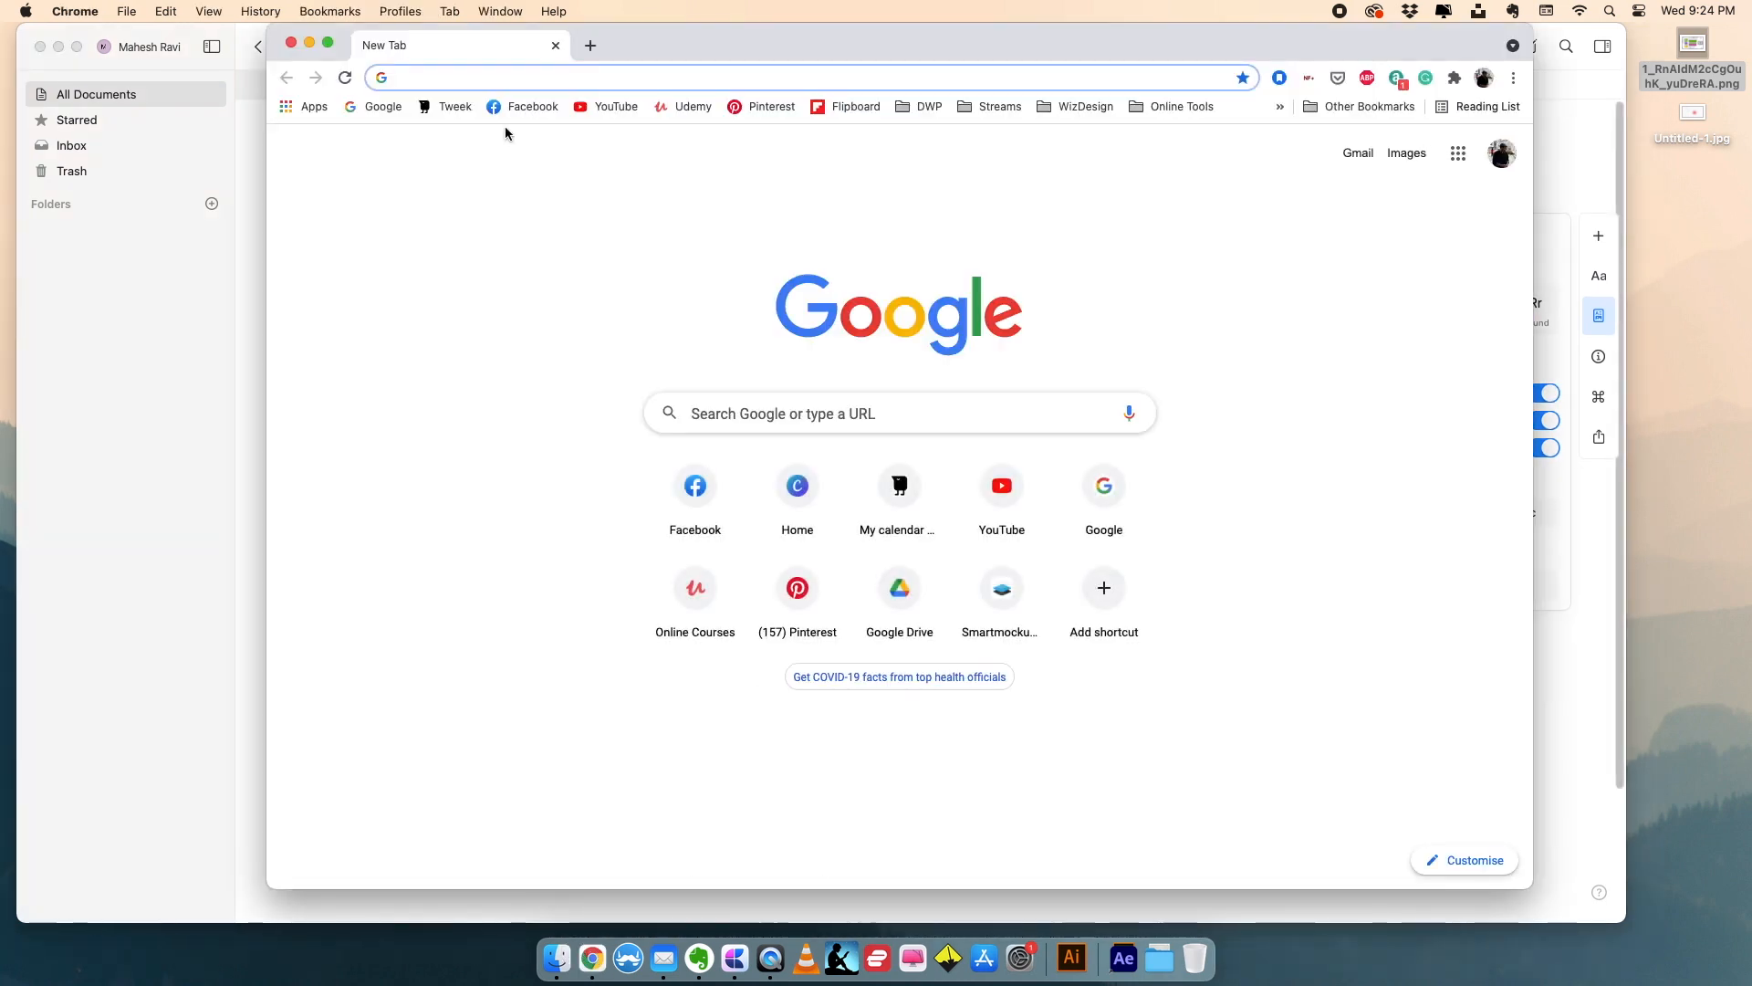
text(design system)
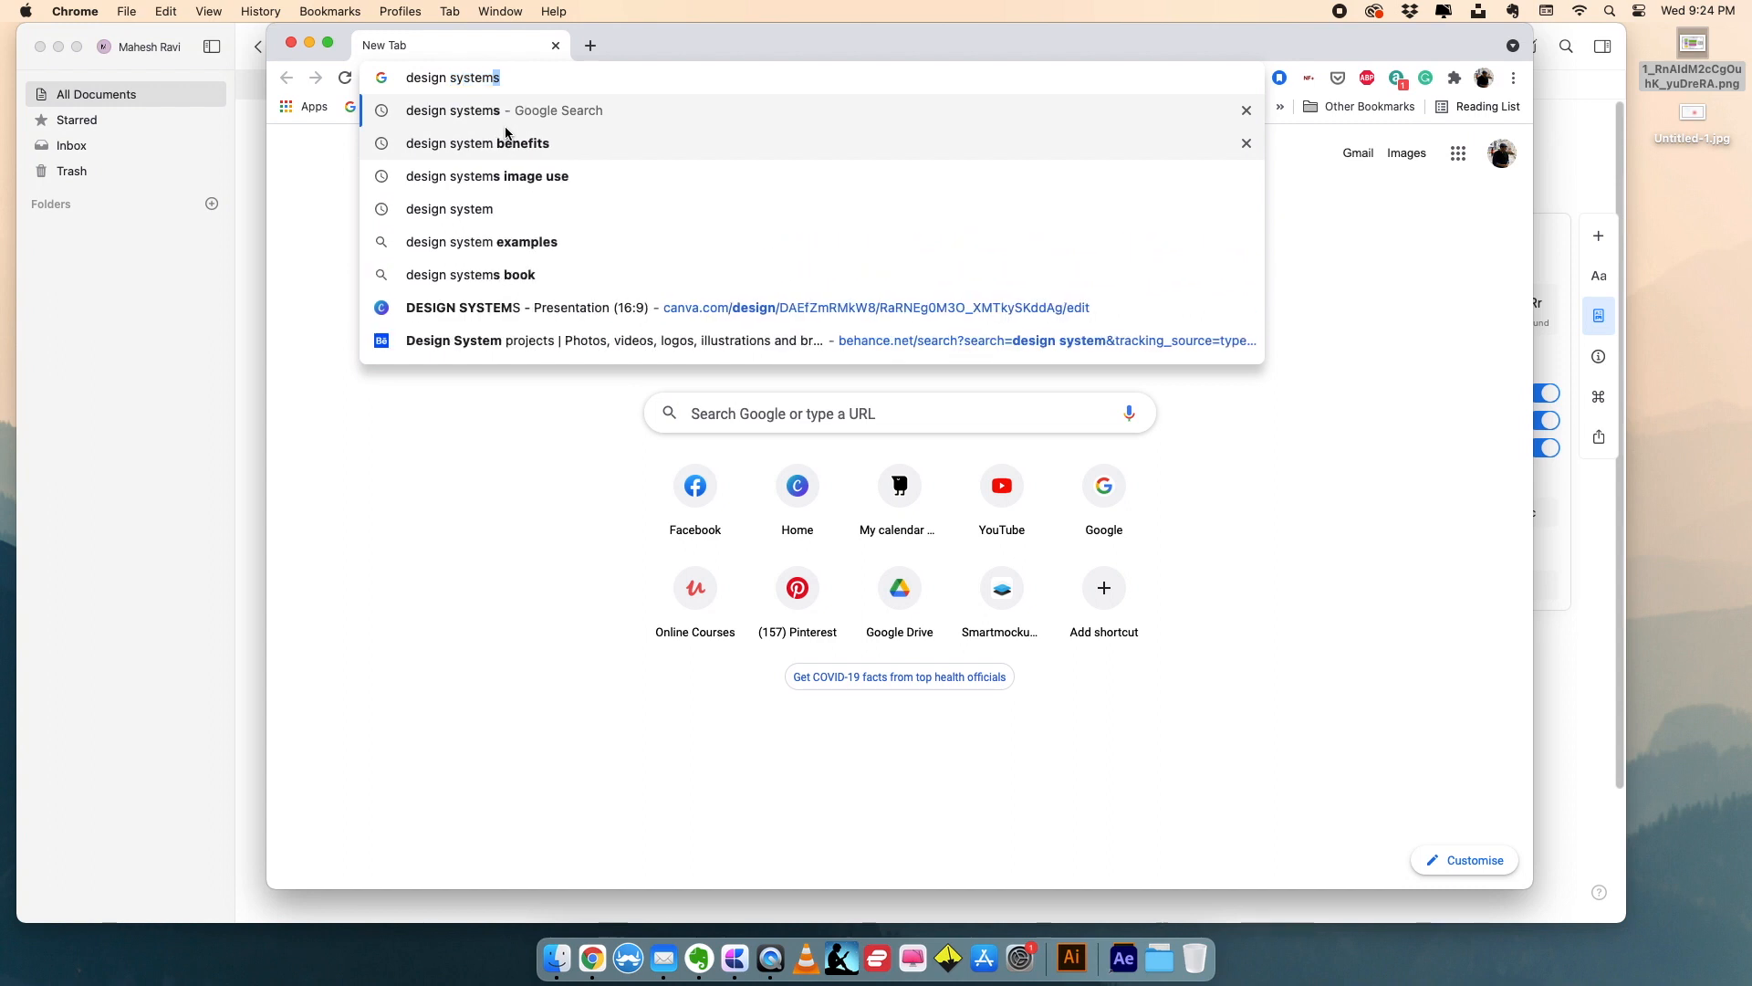
key(Return)
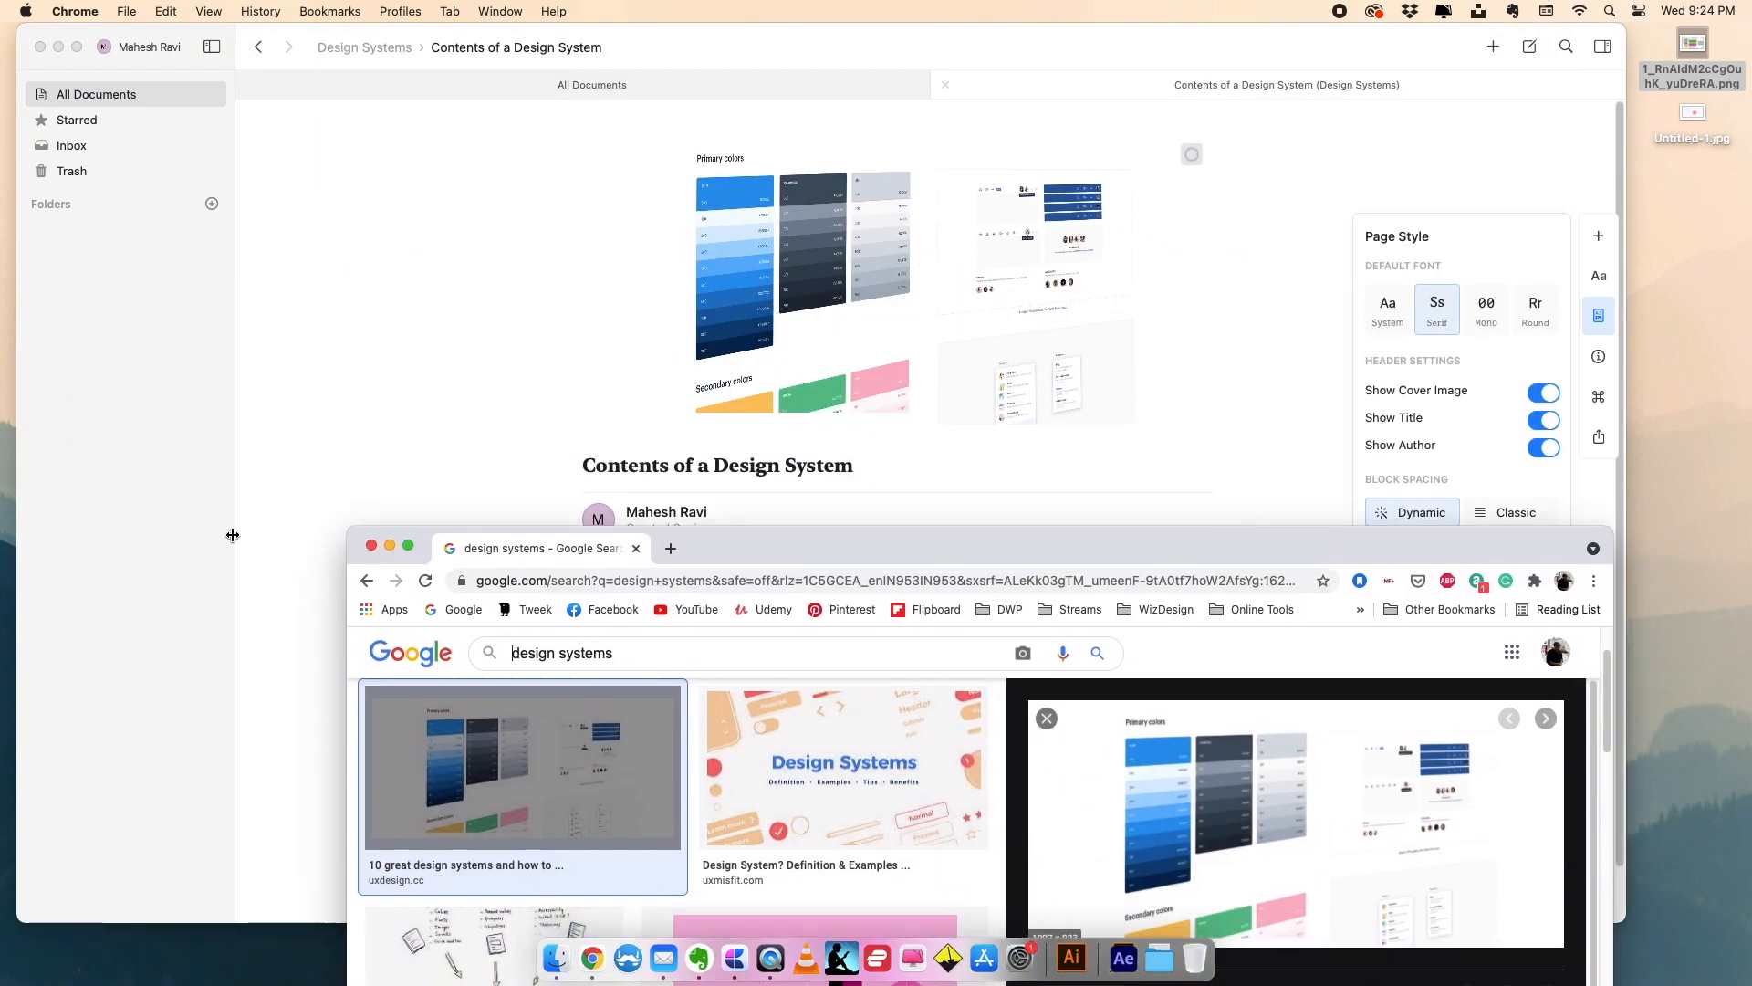
click(389, 544)
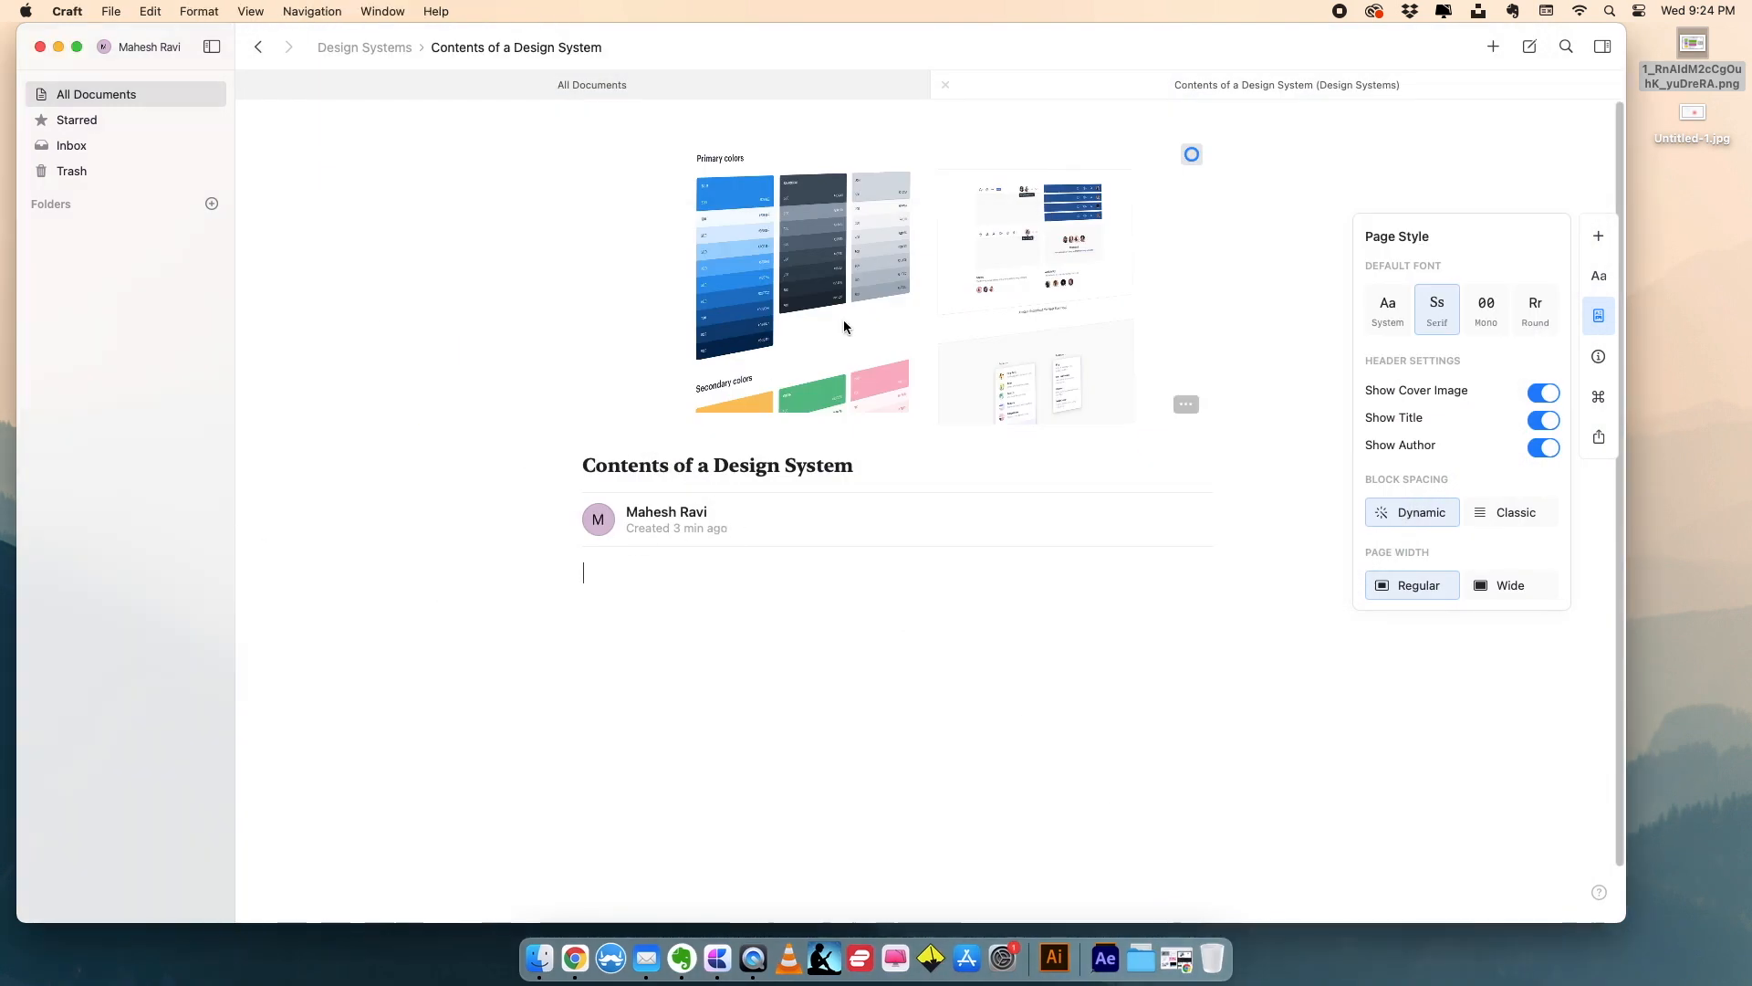
- Hide the author in the header of the Contents of a Design System page
click(844, 327)
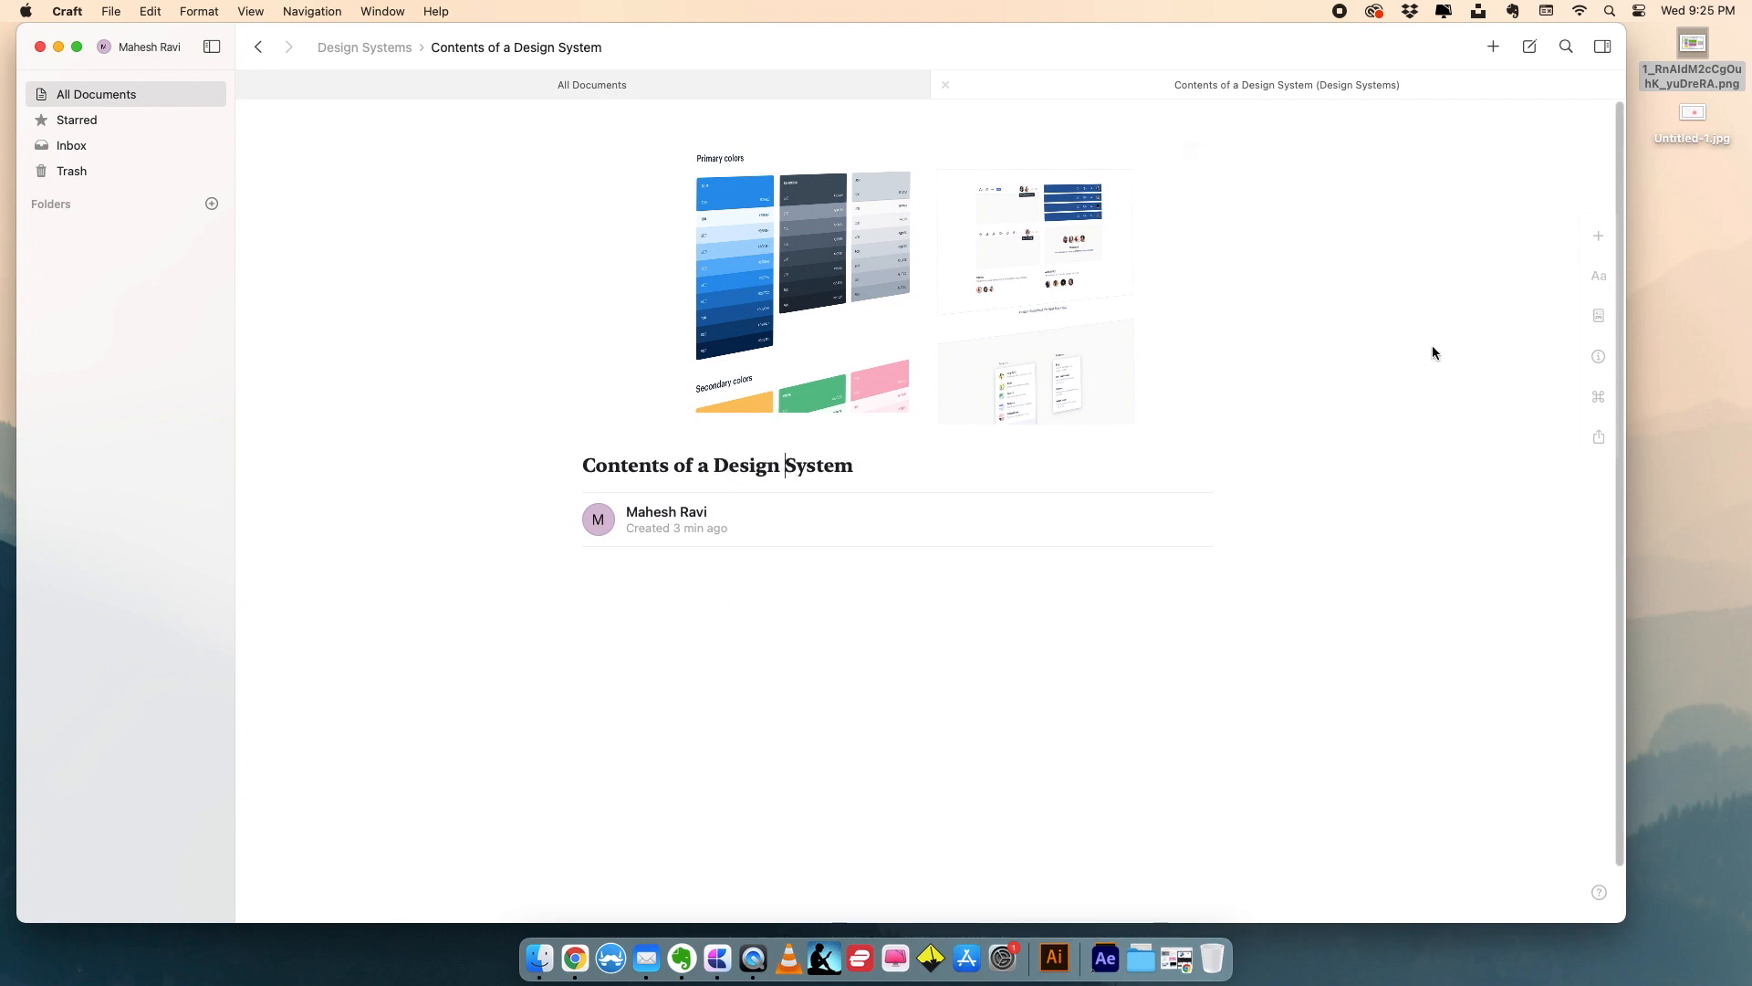
click(1598, 315)
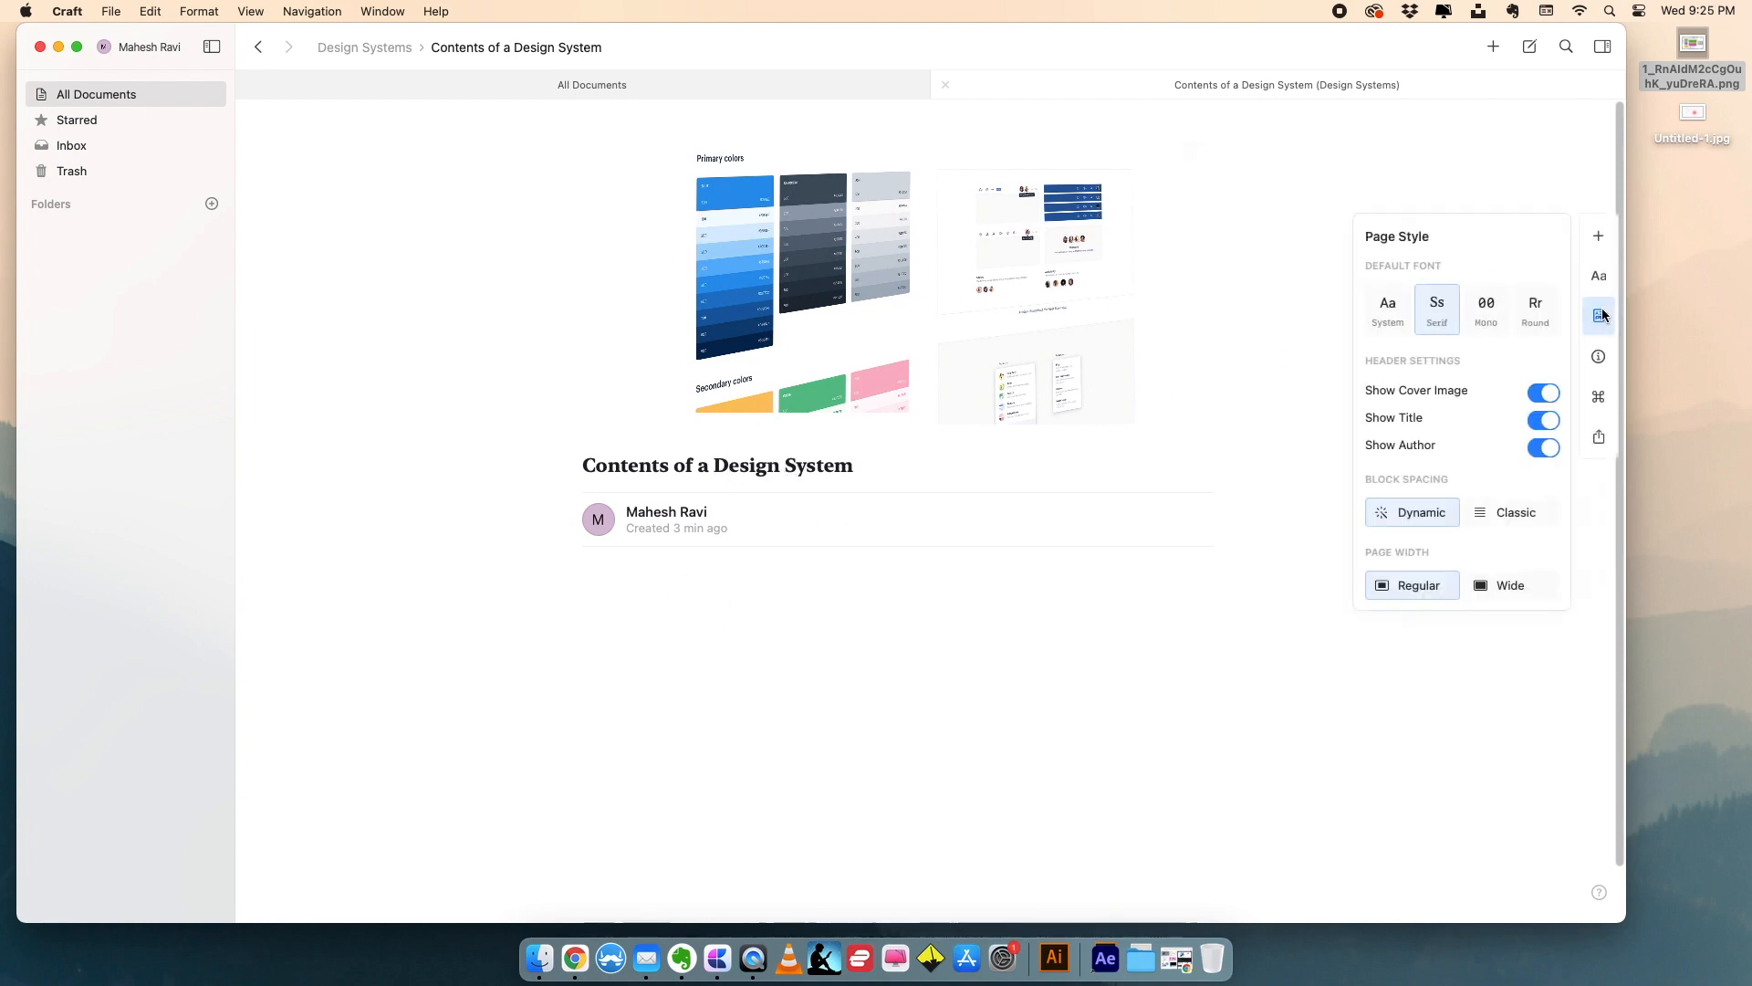
click(1546, 447)
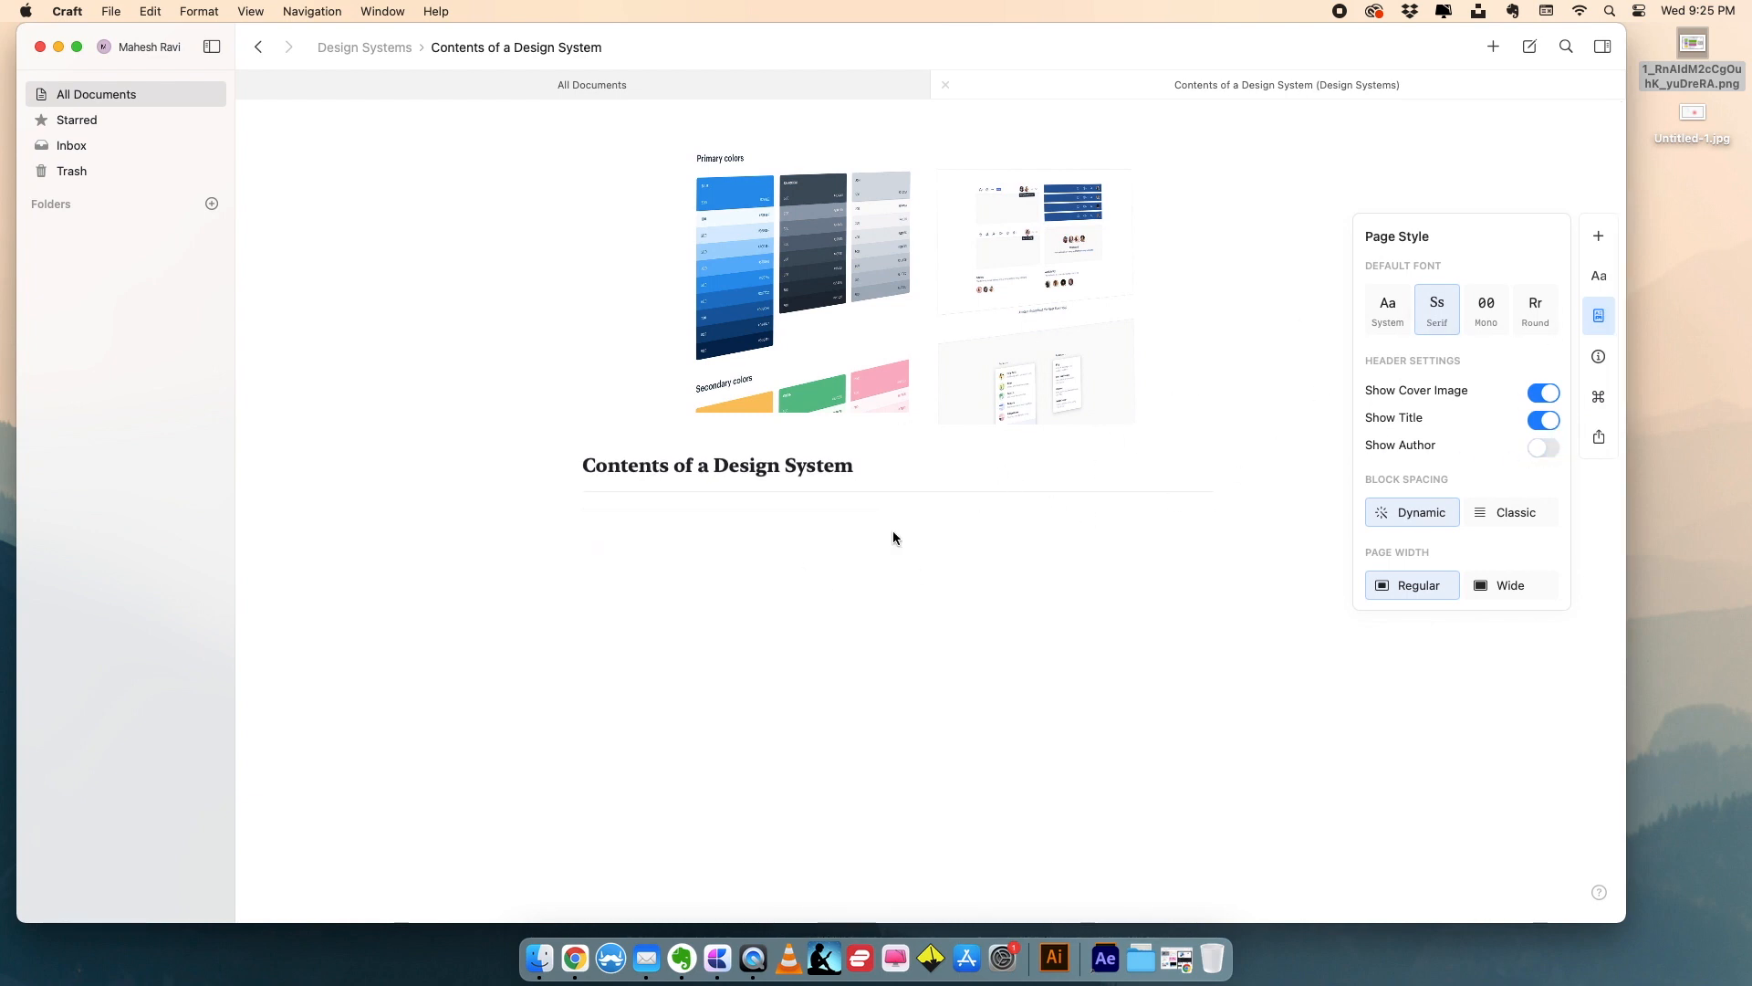
- List Logo, Typography, Colors, Shapes, Imagery and Patterns on separate lines below the Contents page title
click(721, 519)
text(Logo)
key(Return)
text(Typography)
key(Return)
text(Colors)
key(Return)
text(Shapes)
key(Return)
text(Imagery)
key(Return)
text(Patterns)
- Expand the Patterns line to "Components and Patterns" and add the lines "Tone of the brand" and "Guidance" below it
click(585, 659)
text(Components and)
click(790, 659)
key(Return)
text(Tone of the brand)
key(Return)
text(Guidance)
- Convert all eight lines from Logo to Guidance into toggle list items
scroll(730, 556, down, 1)
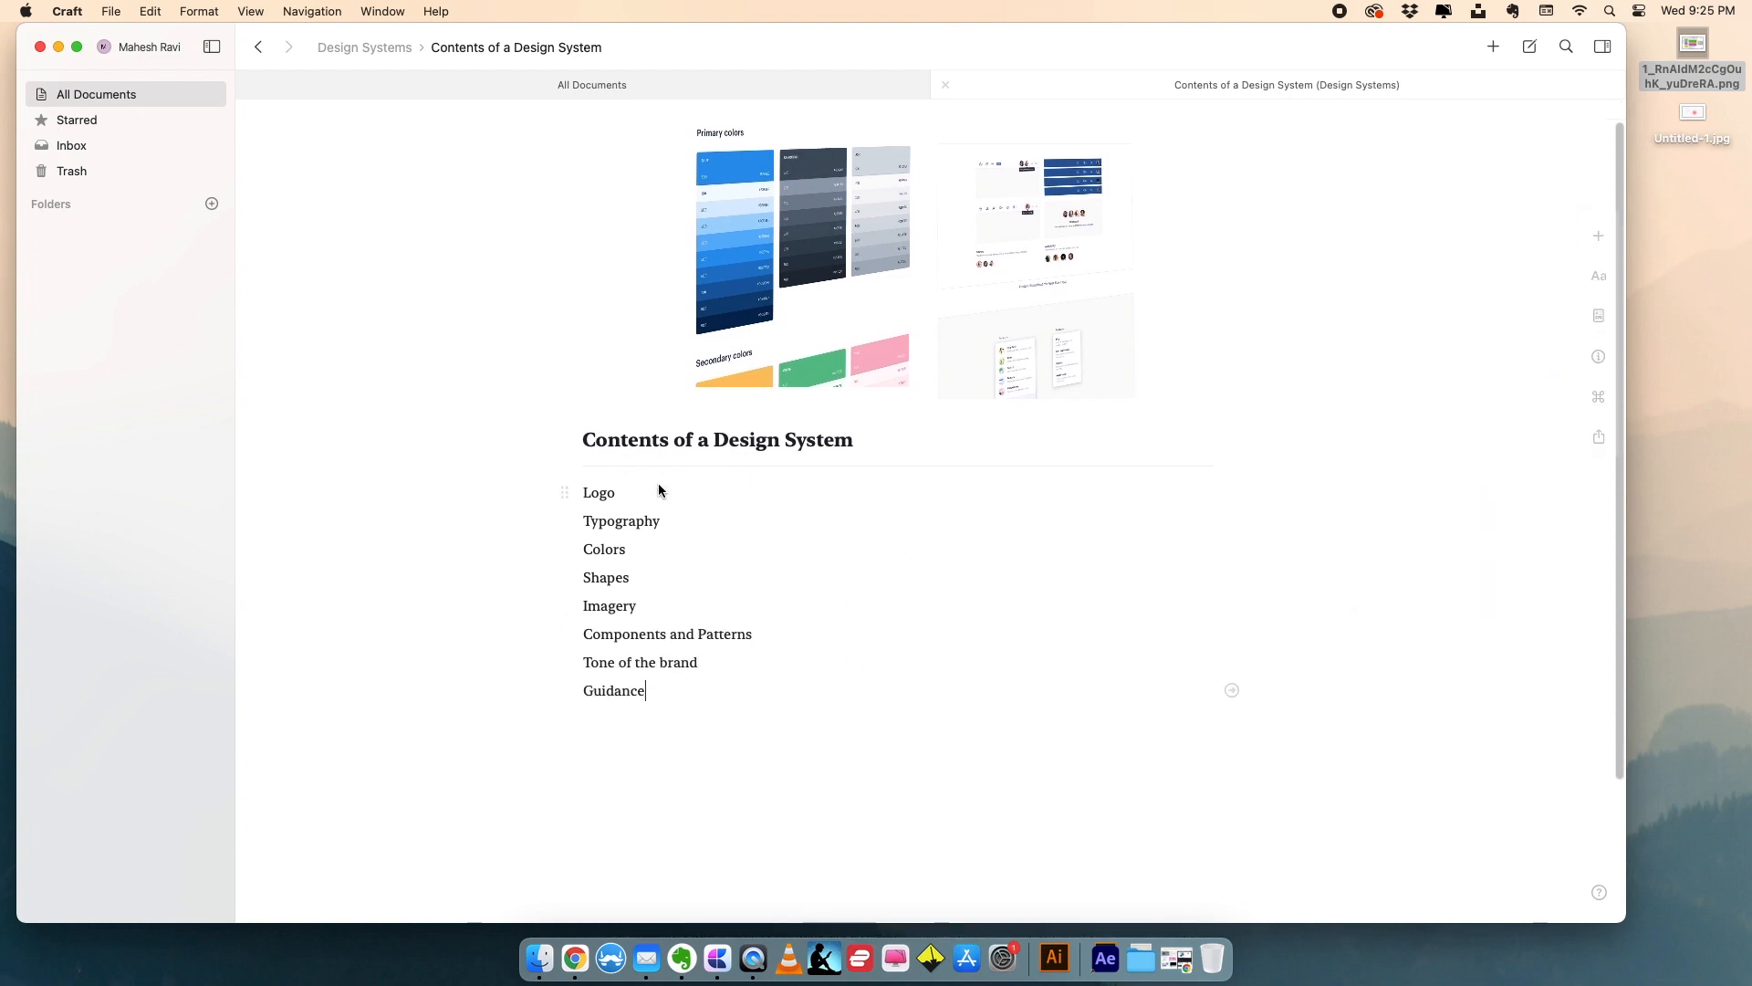
drag(639, 661, 571, 496)
click(660, 723)
drag(674, 711, 589, 493)
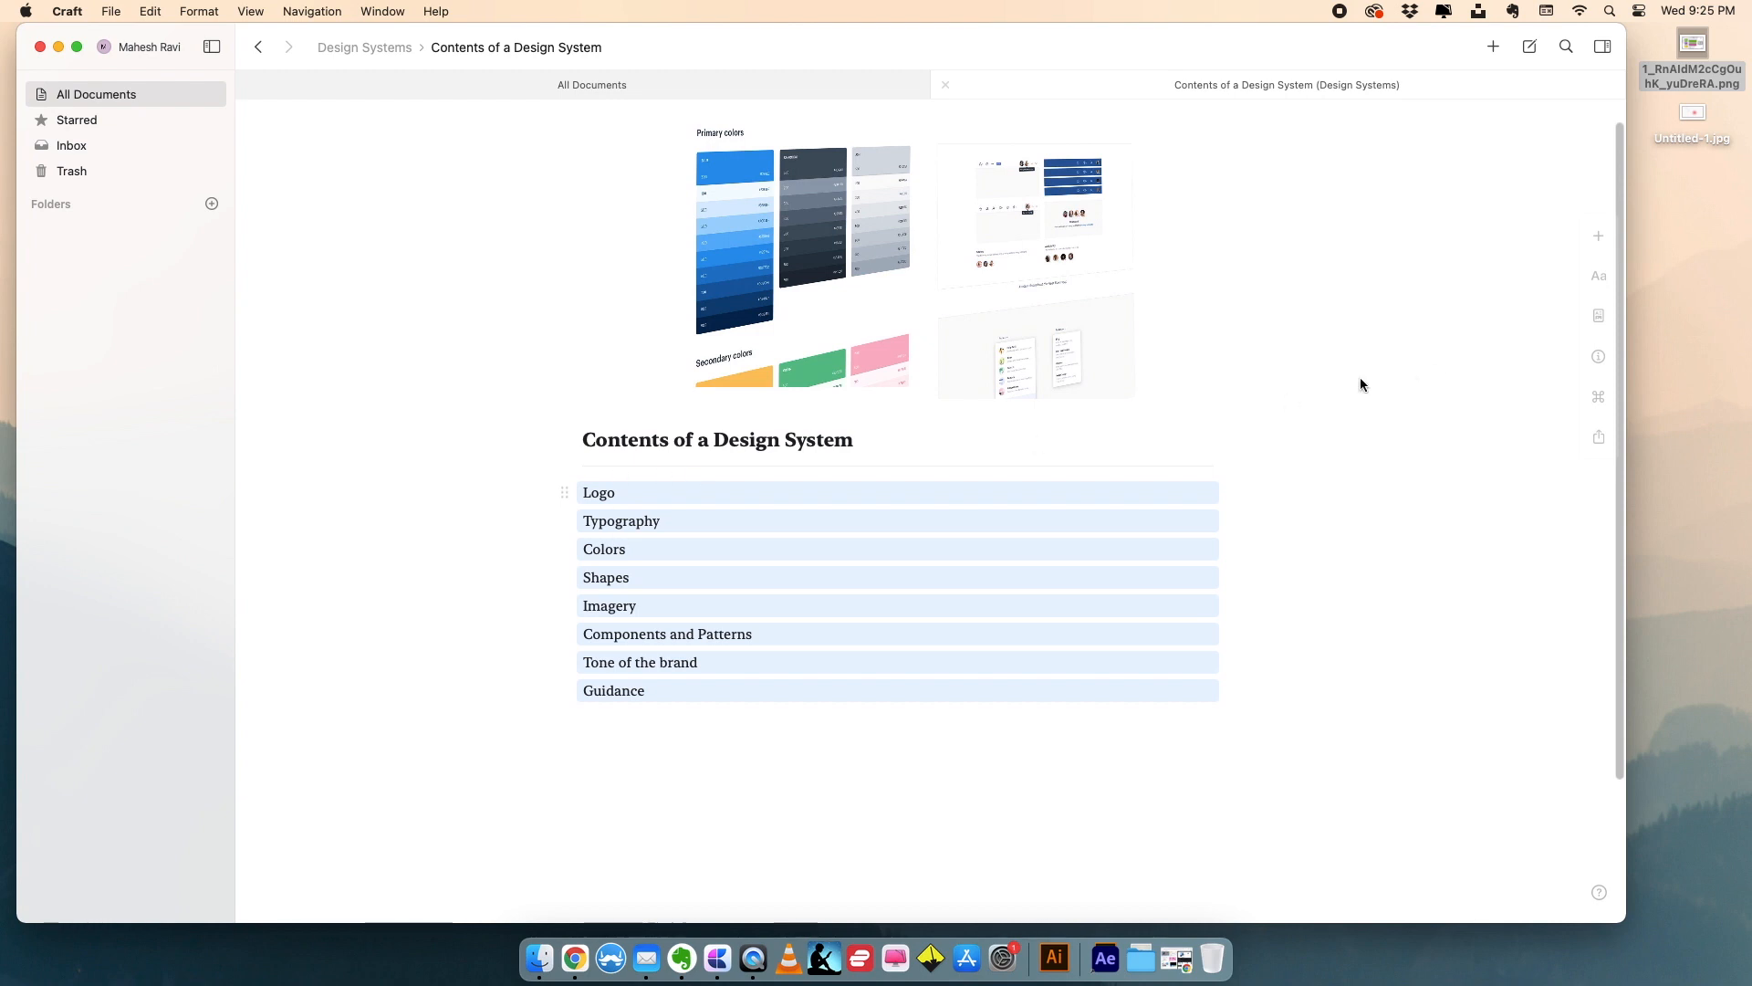
click(1597, 278)
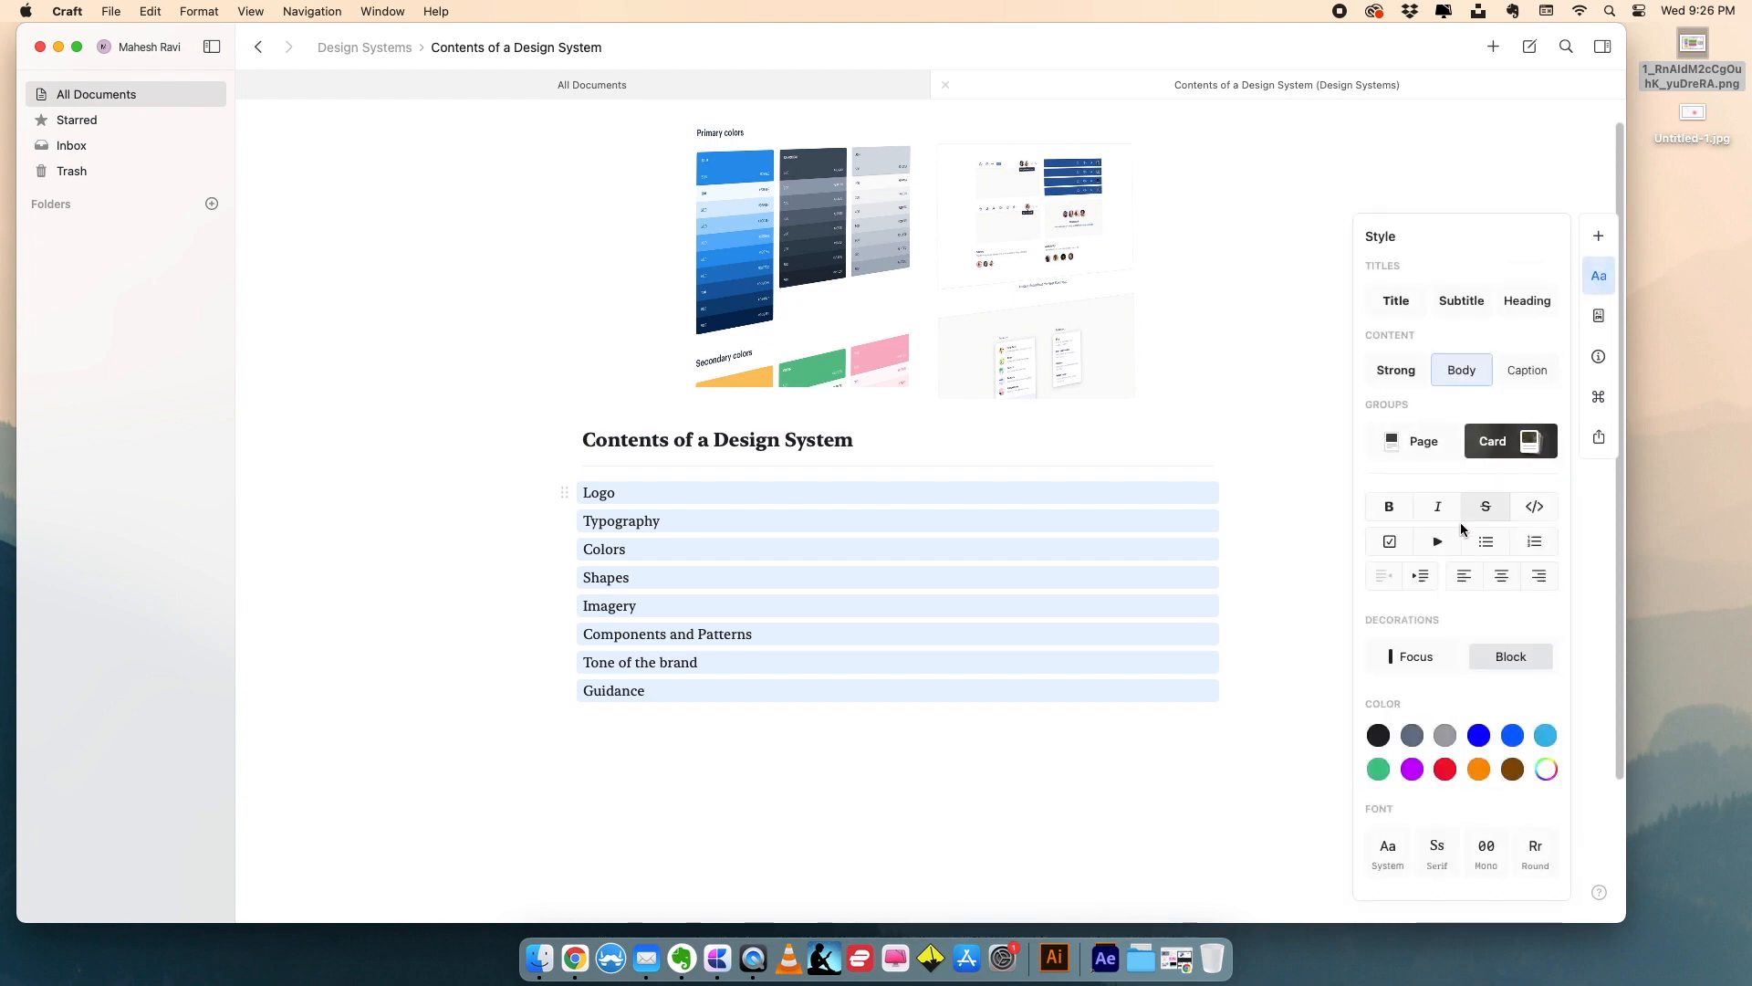
click(1440, 541)
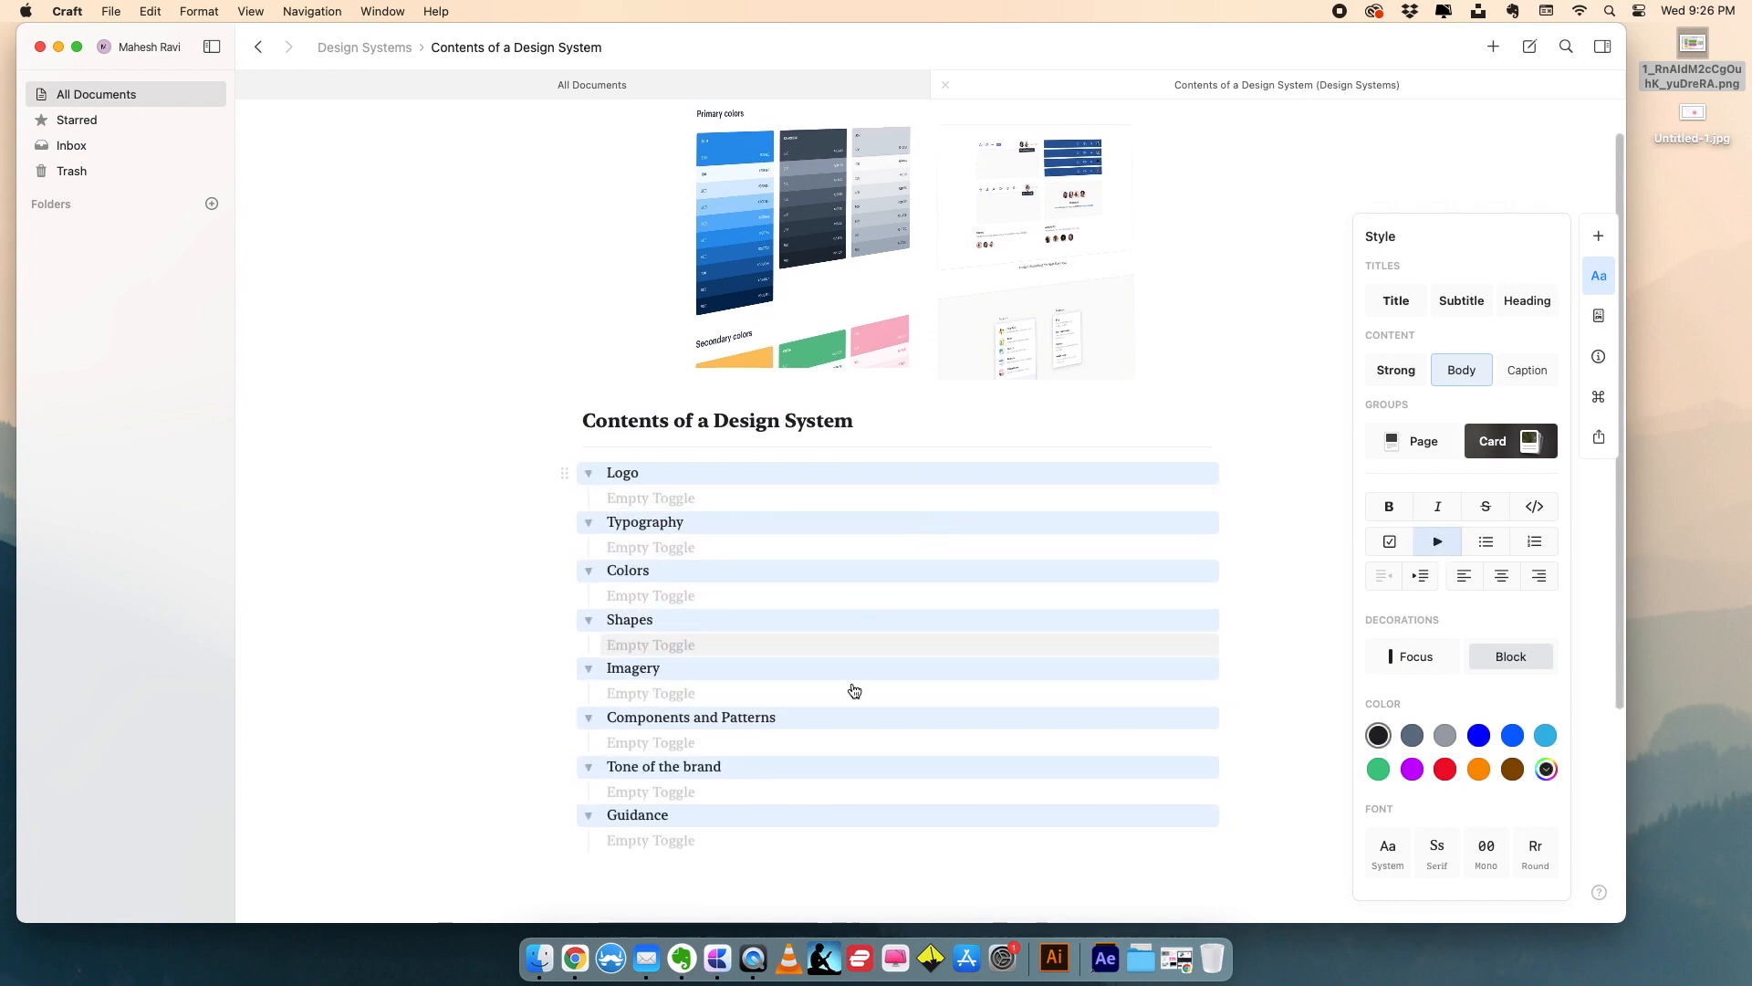
- Nest the line "All the logo variants, clear spaces and logo types to be mentioned here" inside the Logo toggle
click(629, 500)
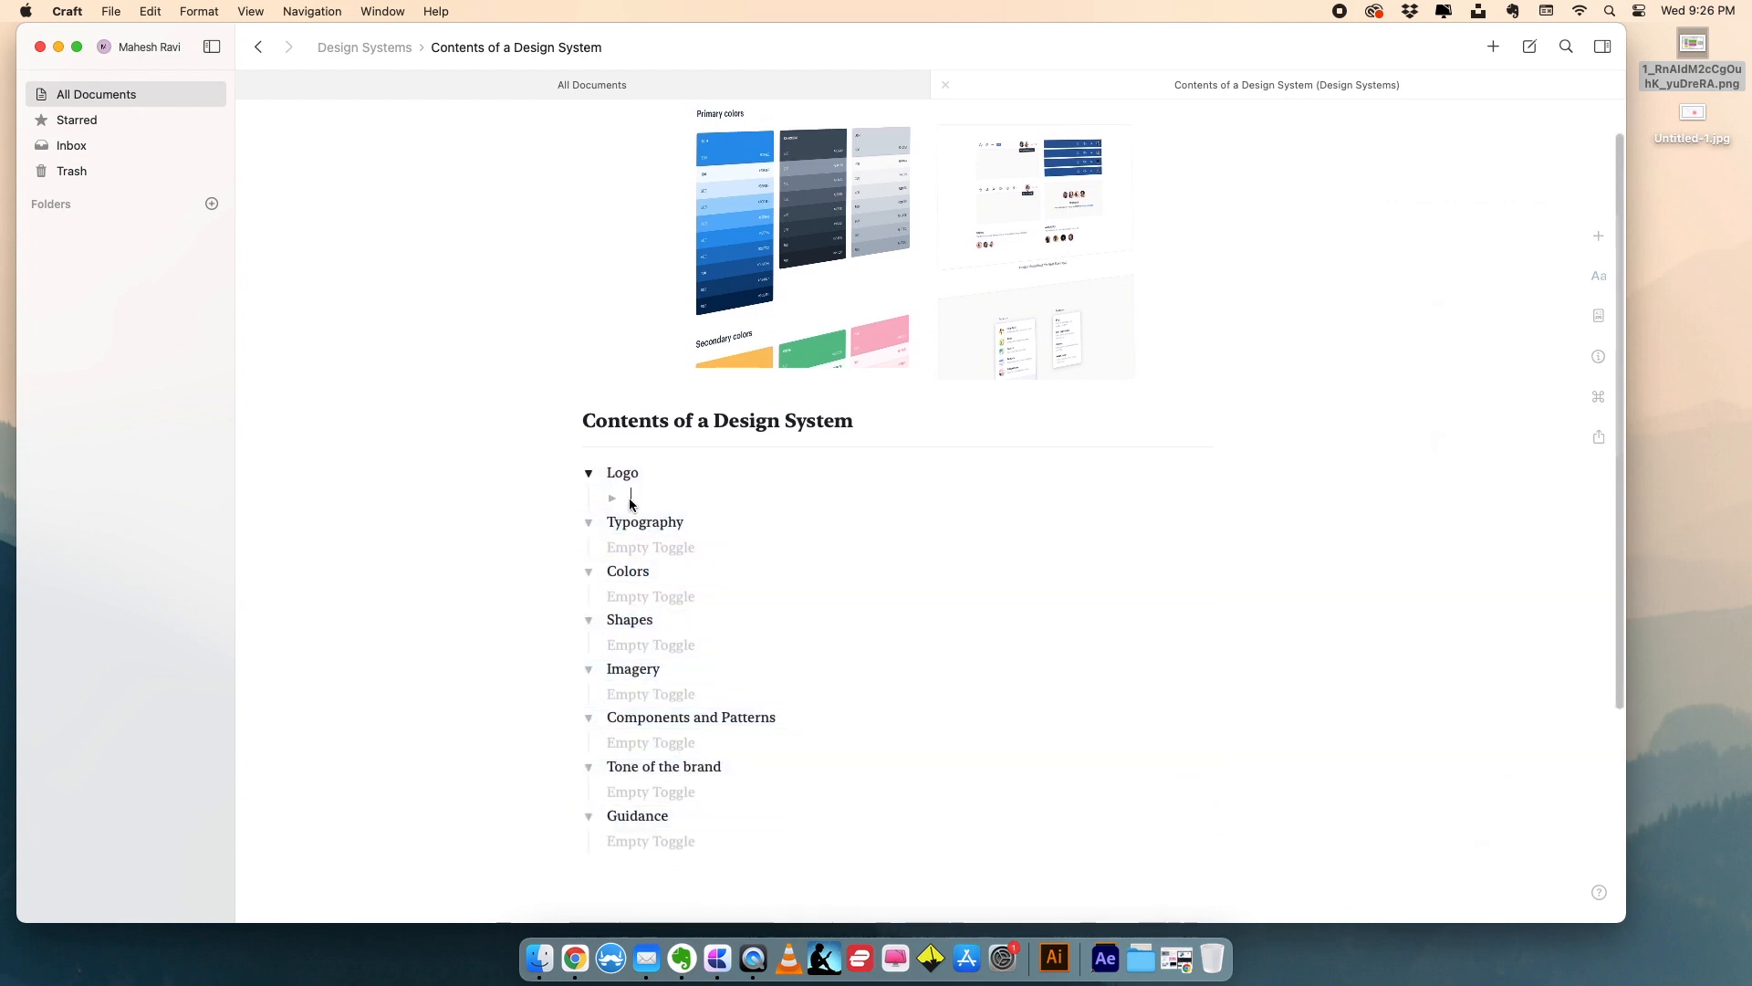
text(All the logo variants, cle)
text(ar spaces and typograph)
key(BackSpace)
key(BackSpace)
key(BackSpace)
key(BackSpace)
key(BackSpace)
key(BackSpace)
key(BackSpace)
key(BackSpace)
key(BackSpace)
text(logo types to be mentioned here)
- Nest the line "Heading, Subheading and Body text with type scale ratio and kerning values" inside the Typography toggle
click(650, 548)
text(All the)
key(BackSpace)
key(BackSpace)
key(BackSpace)
key(BackSpace)
key(BackSpace)
key(BackSpace)
key(BackSpace)
text(Heading, Subheading and Body text with type s)
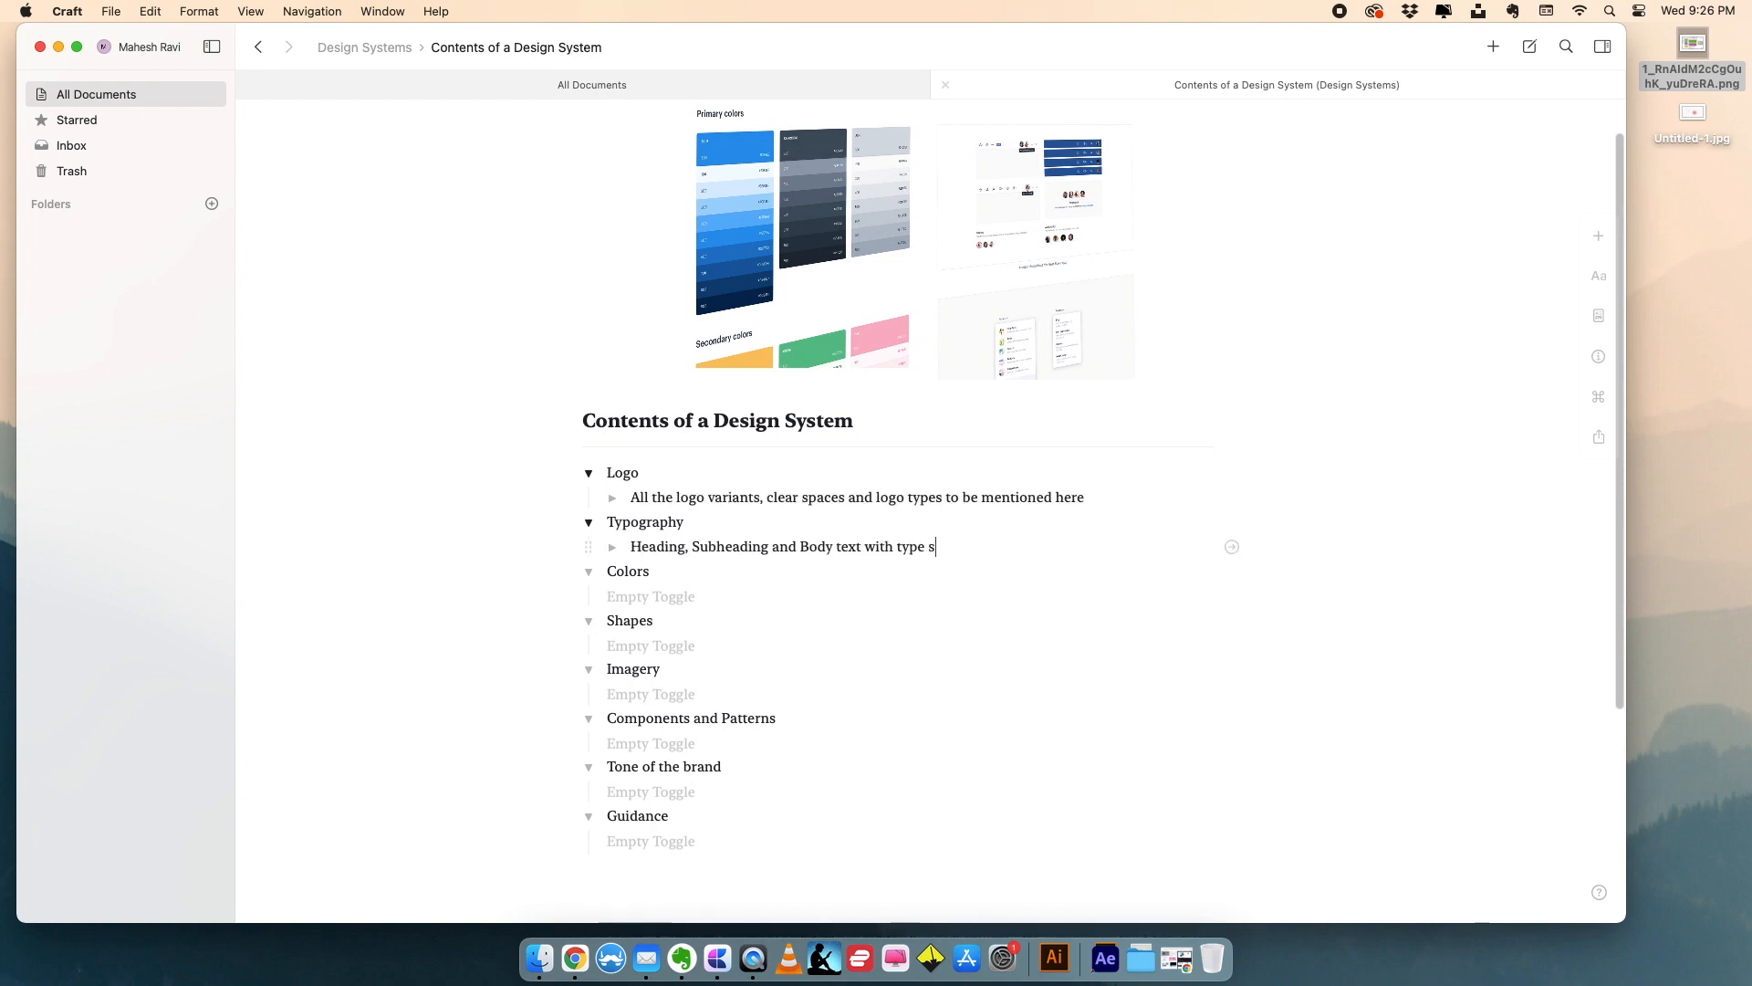
text(cale ratio and kerning values)
- Nest the line "Primary, Secondary and Accent colors with Hex Codes and Pairing ratio" inside the Colors toggle
click(661, 595)
text(Primary, Secondary and Accent colors with Hex Codes and Pariing)
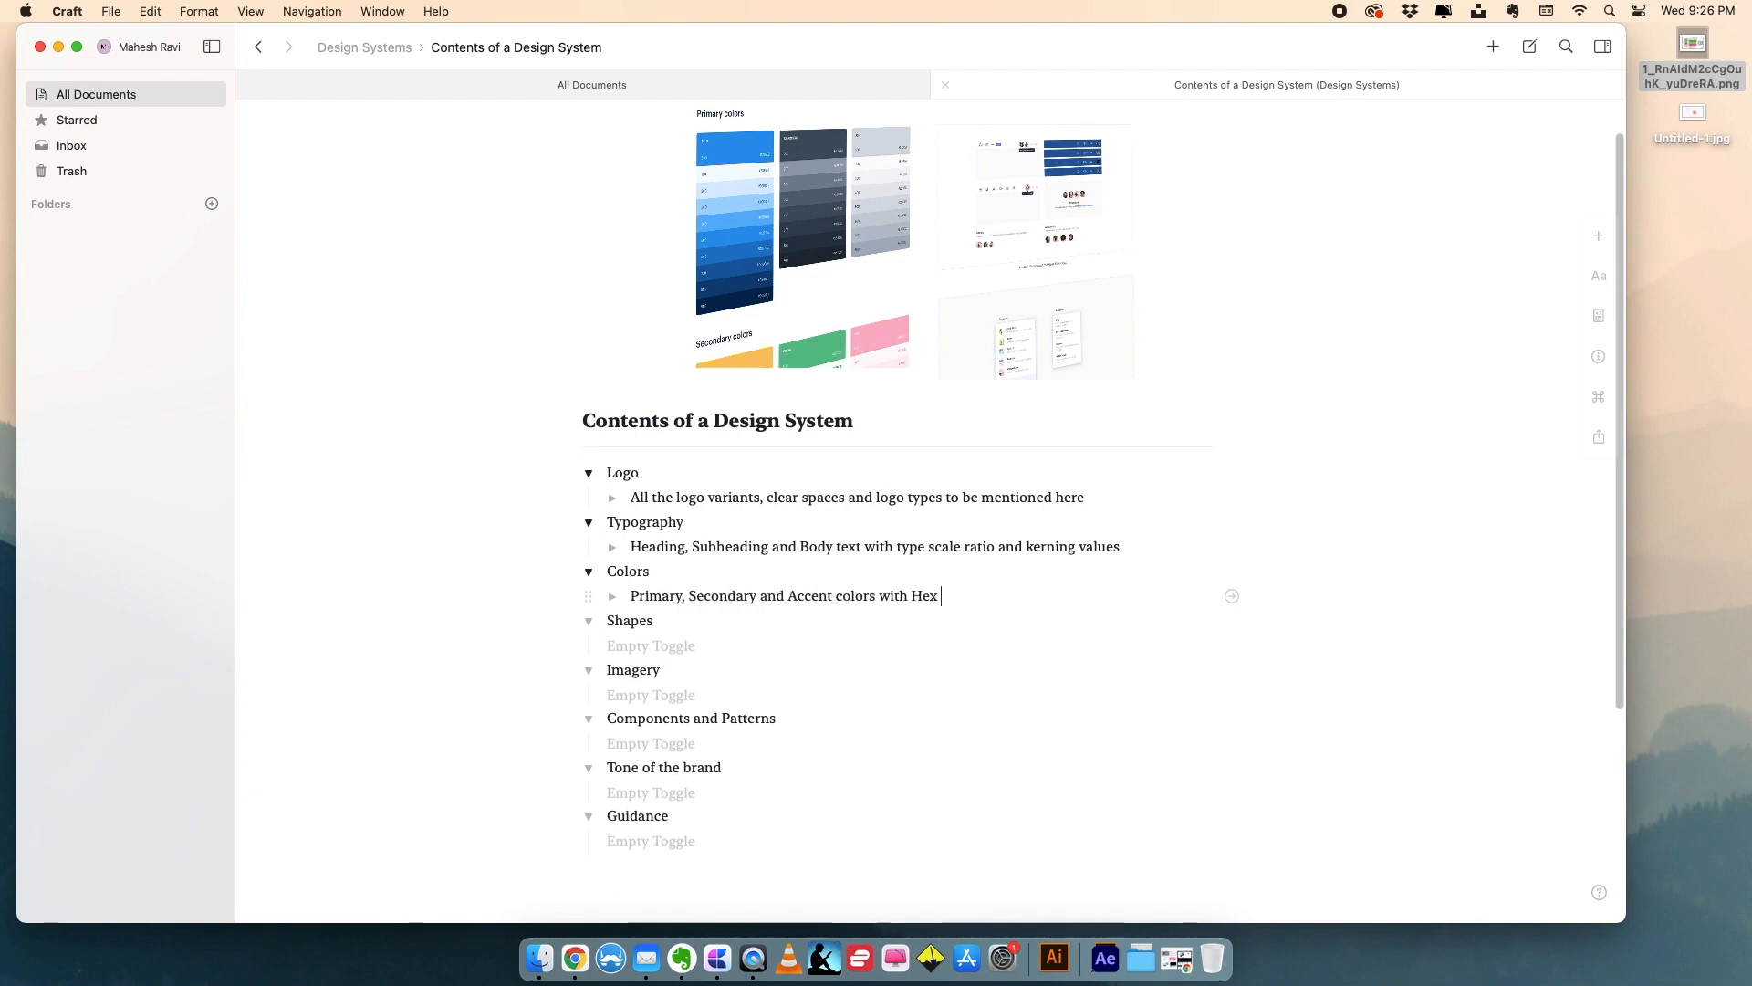
key(BackSpace)
key(BackSpace)
key(BackSpace)
key(BackSpace)
key(BackSpace)
key(BackSpace)
text(iring ratio)
- Nest "Guidelines on shapes and asset library" under Shapes, "Guidelines on images and image library" under Imagery, and "Buttons and their behaviour" under Components and Patterns
click(763, 643)
text(Guidelines on shapes and asset library)
click(663, 695)
text(Guide)
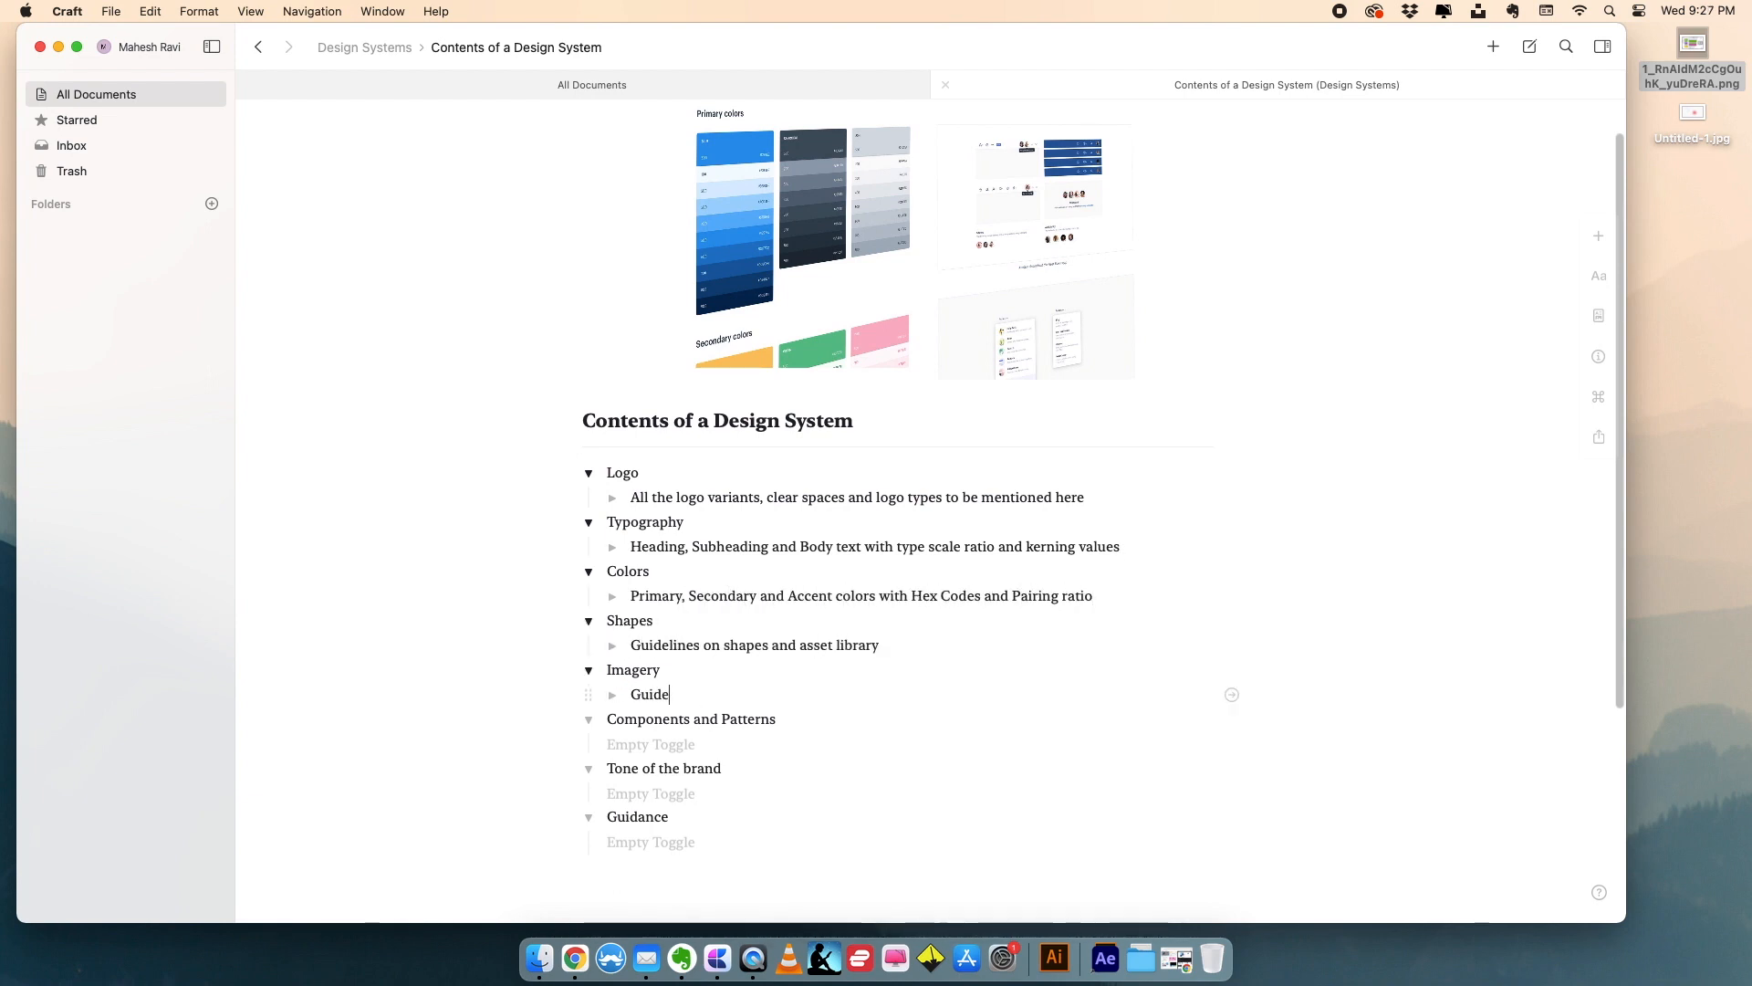
text(lines on images and image library)
click(673, 742)
text(Buttons and their behaviour)
- Nest "How the brand should interact with the customers" under Tone of the brand and "Dos and Donts of the brand" under Guidance
click(680, 793)
text(How the brand should)
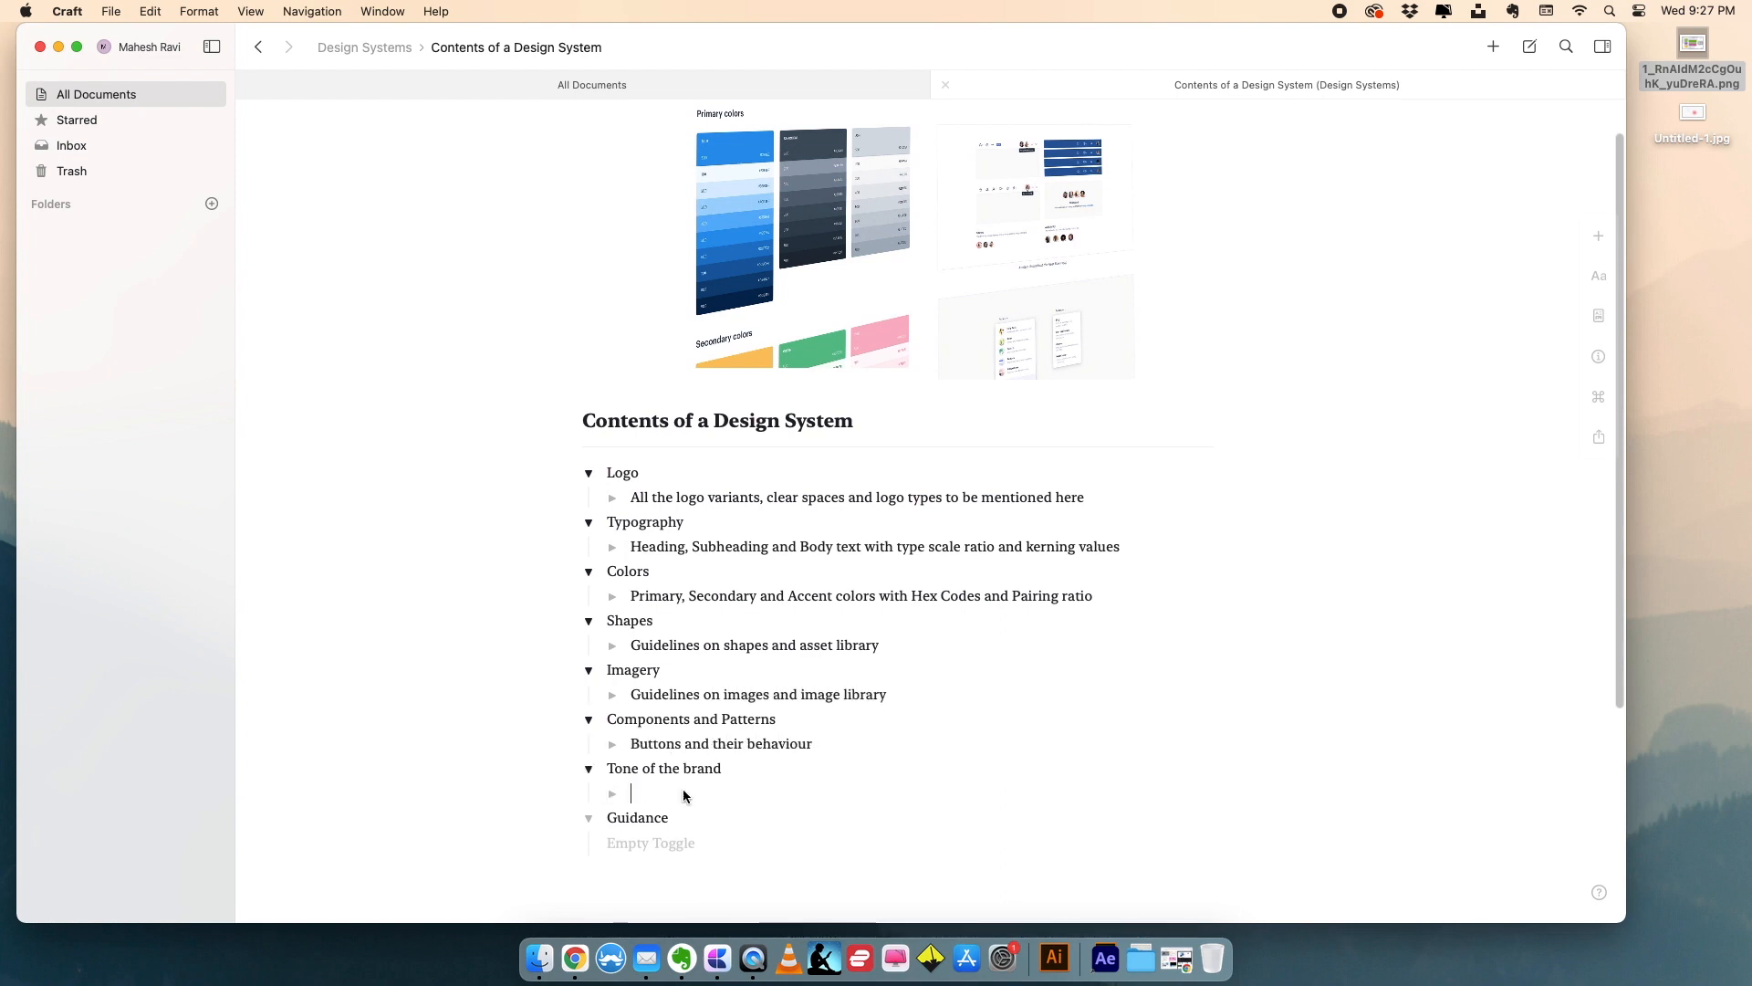
text( interact with the customers)
click(671, 843)
text(Dos and Donts of the brand)
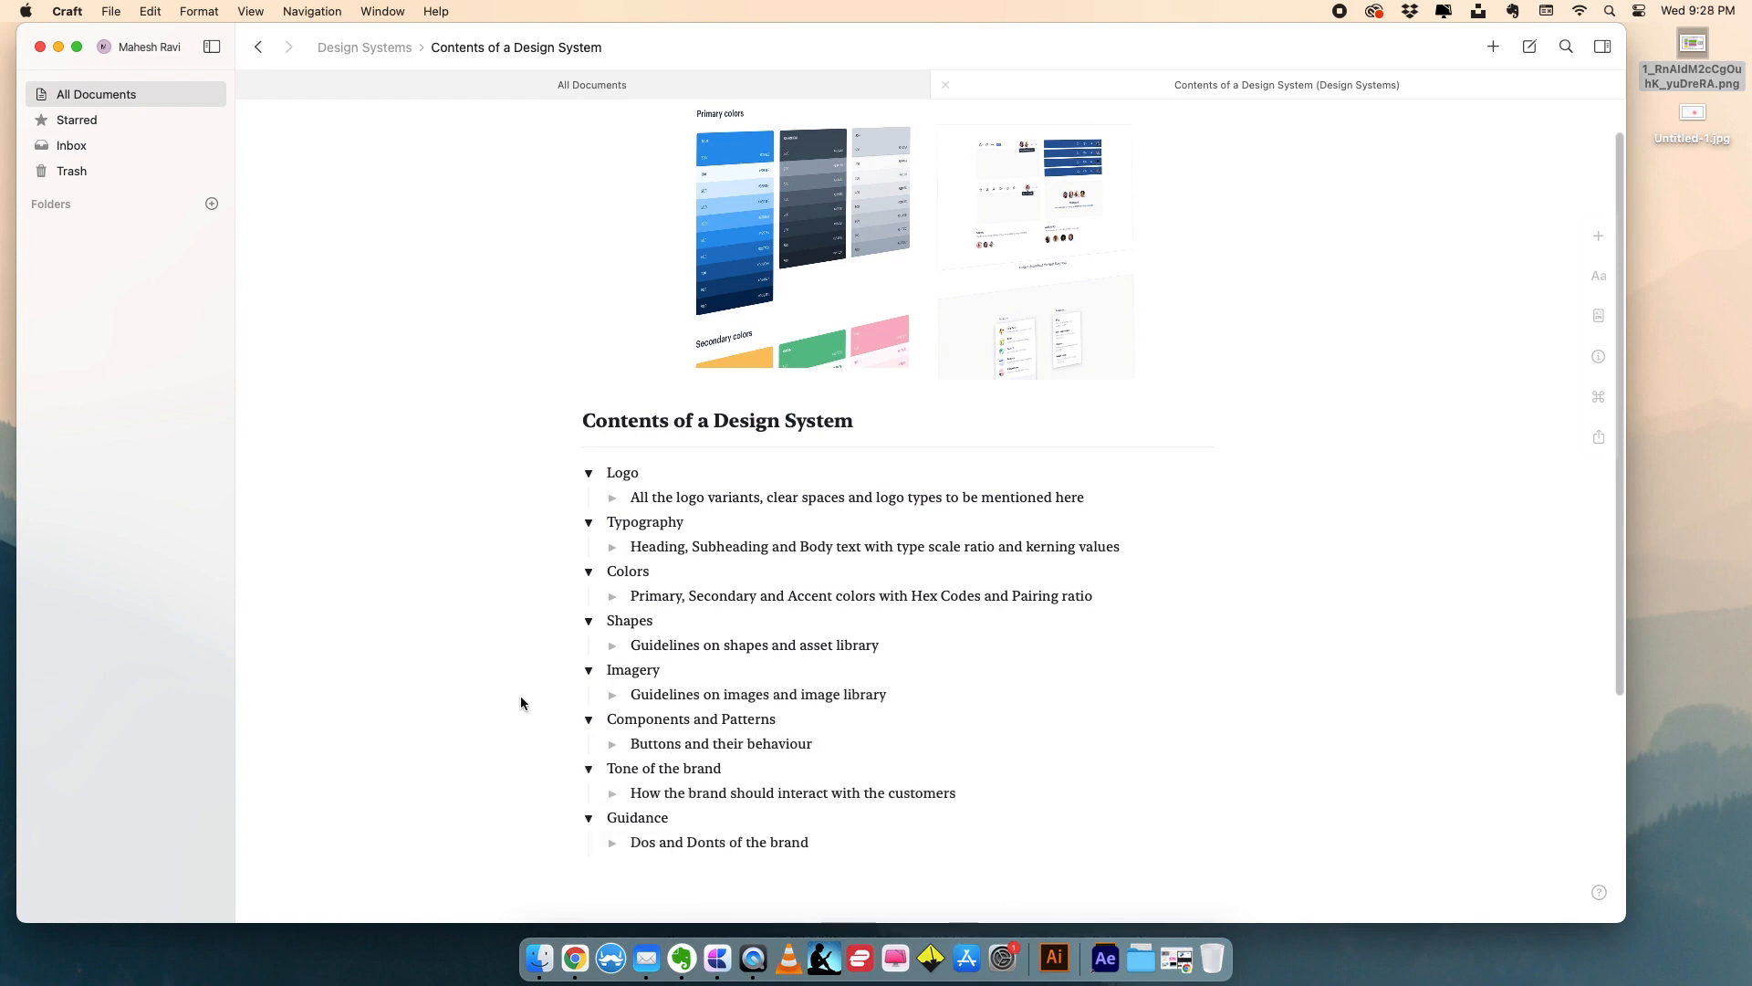
- Collapse all eight toggles on the Contents page, from Guidance up to Logo
scroll(521, 691, down, 1)
click(588, 771)
click(589, 721)
click(588, 671)
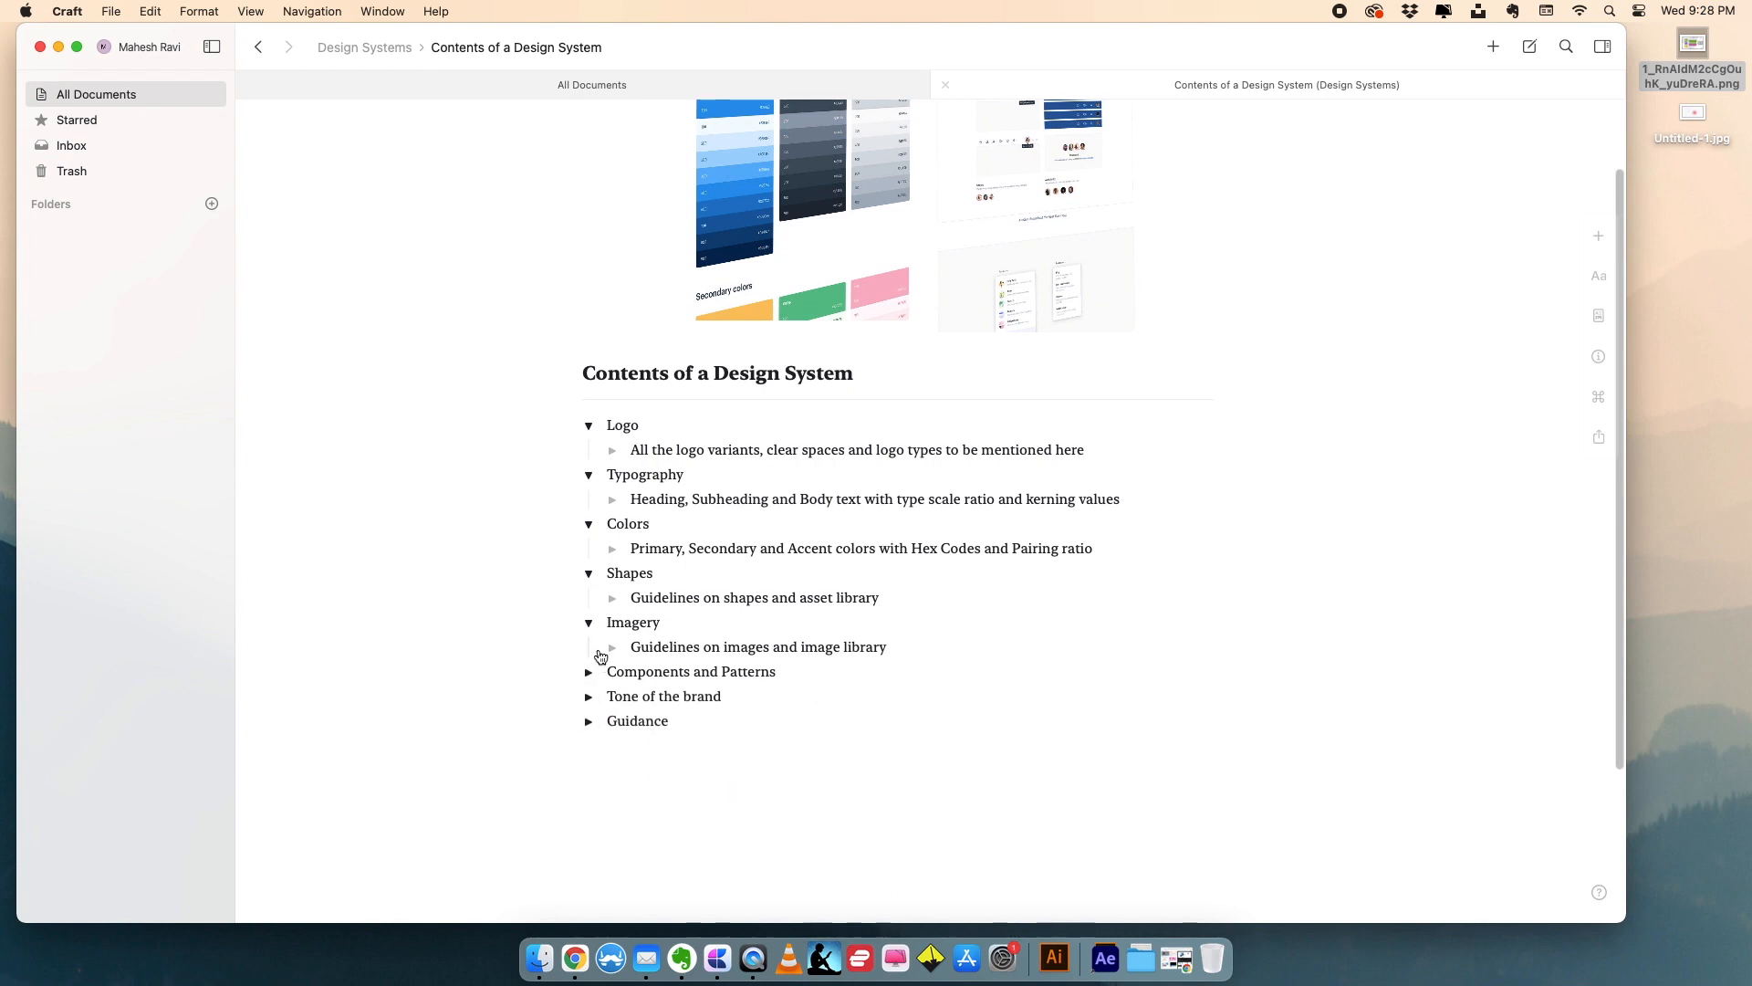
click(588, 622)
click(590, 574)
click(589, 524)
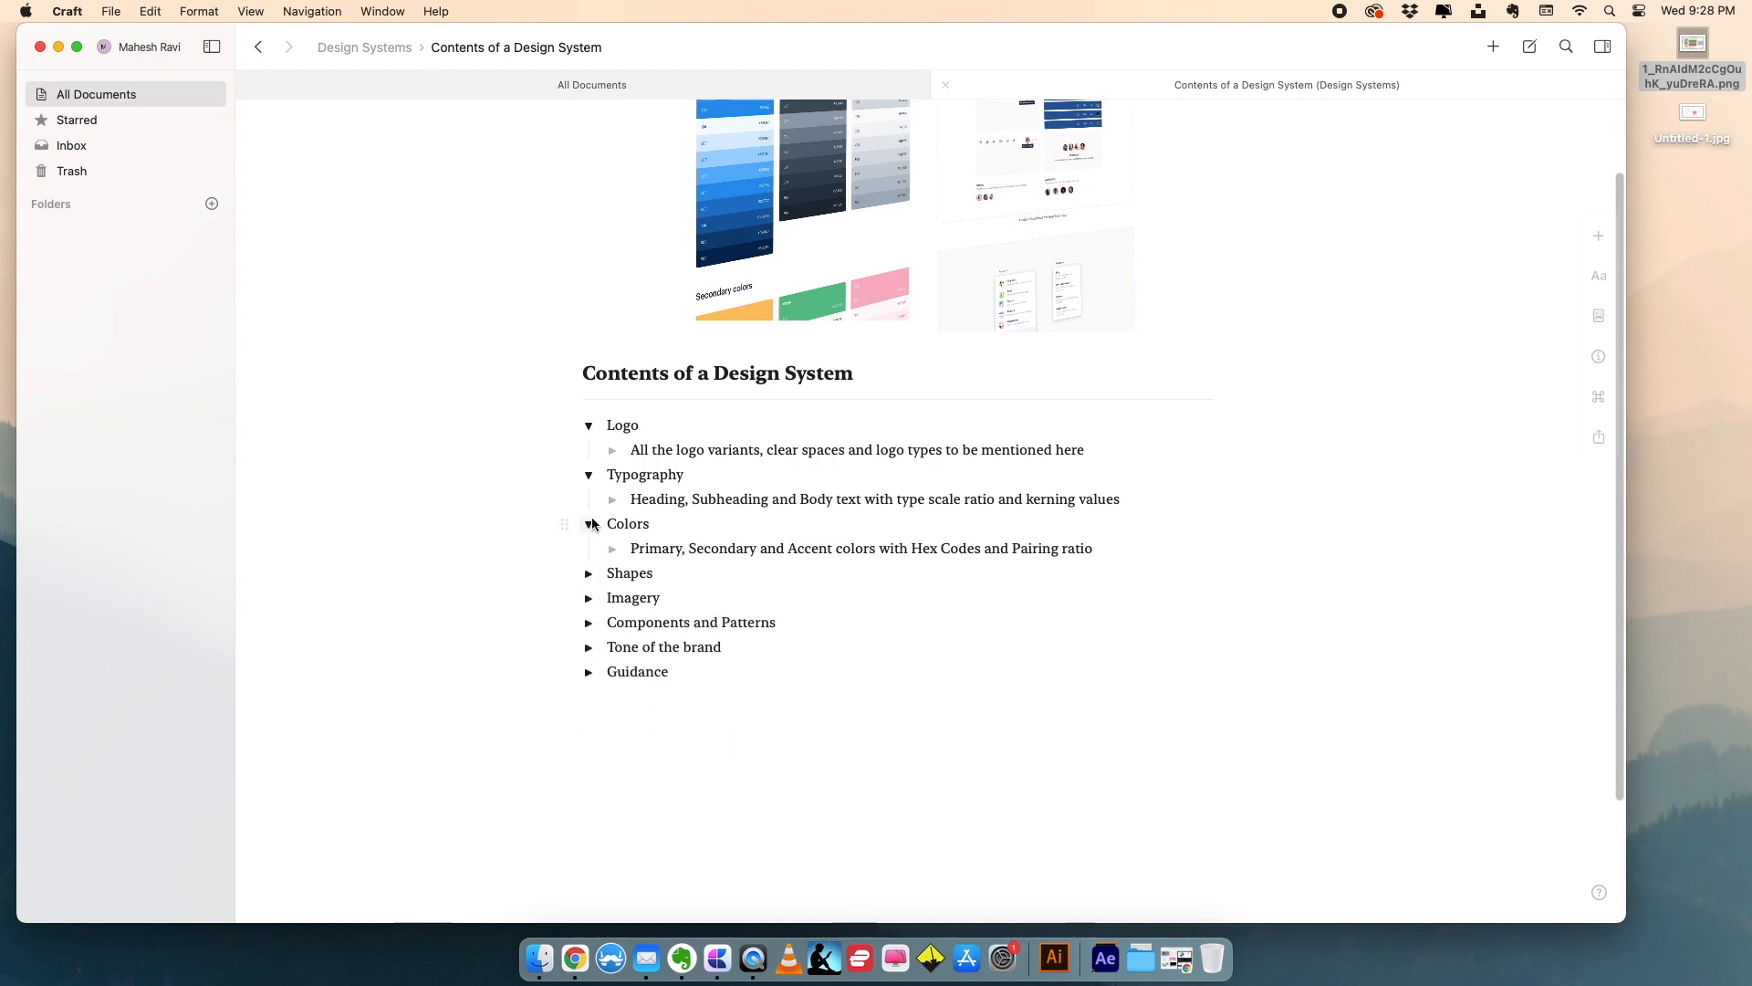
click(589, 474)
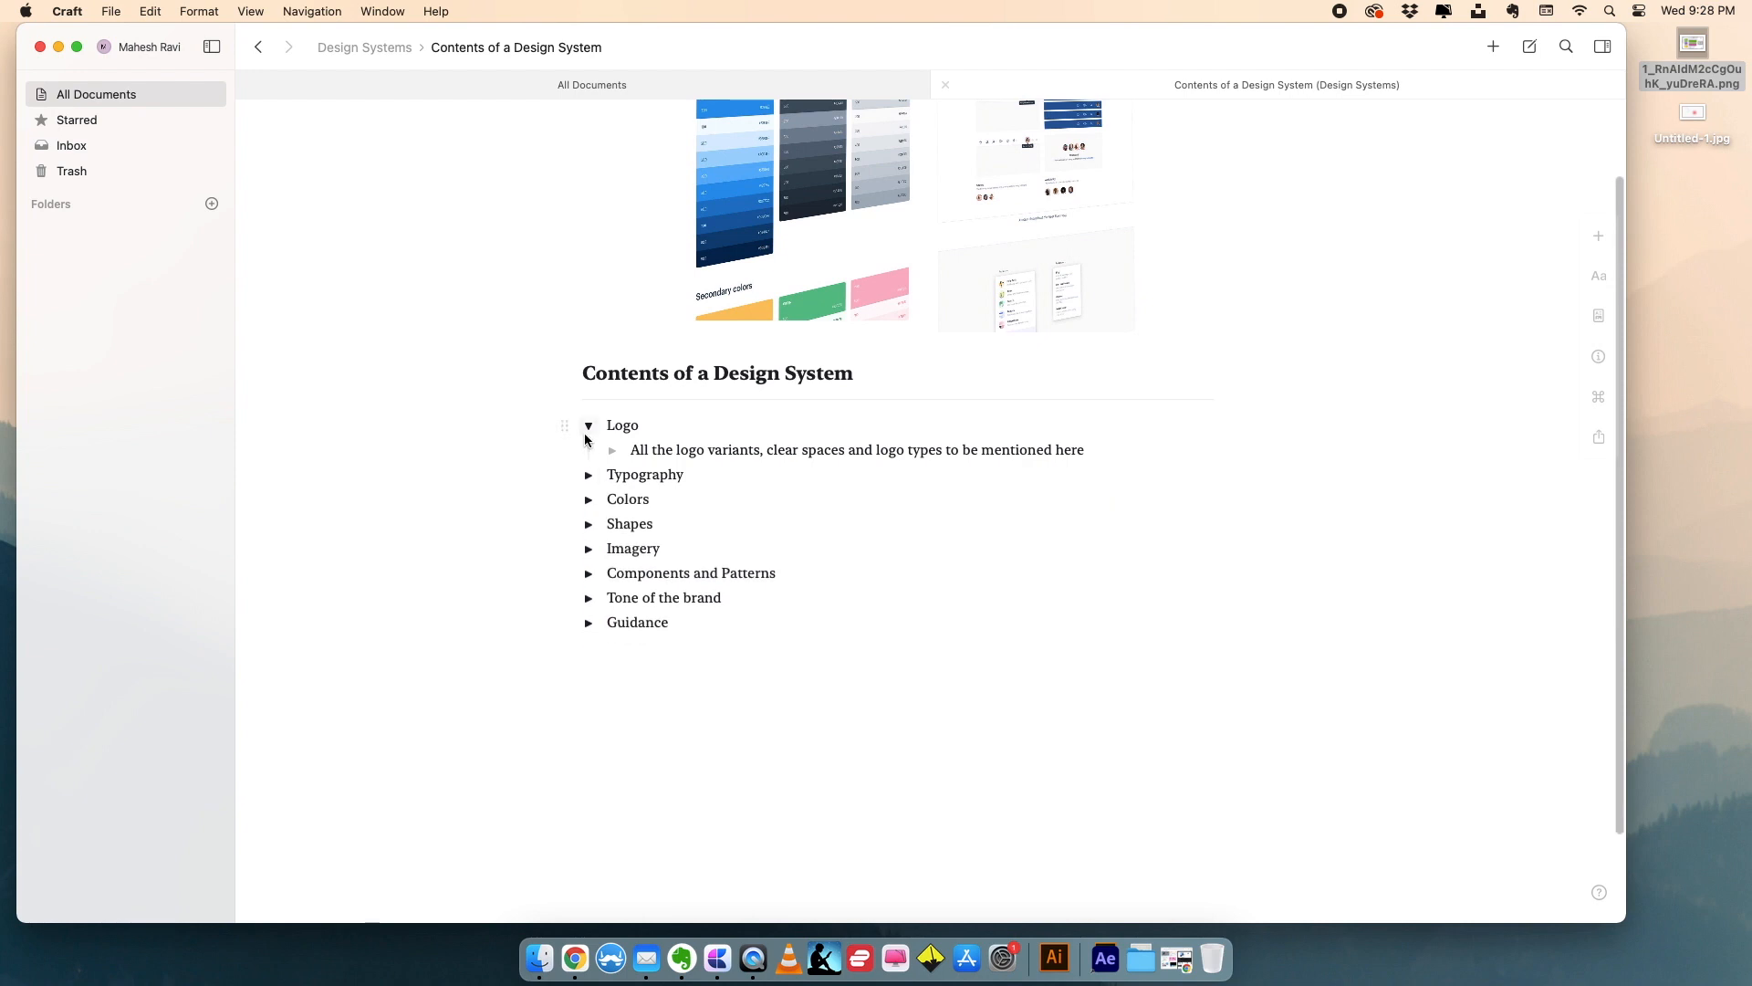
click(586, 436)
click(586, 433)
click(590, 427)
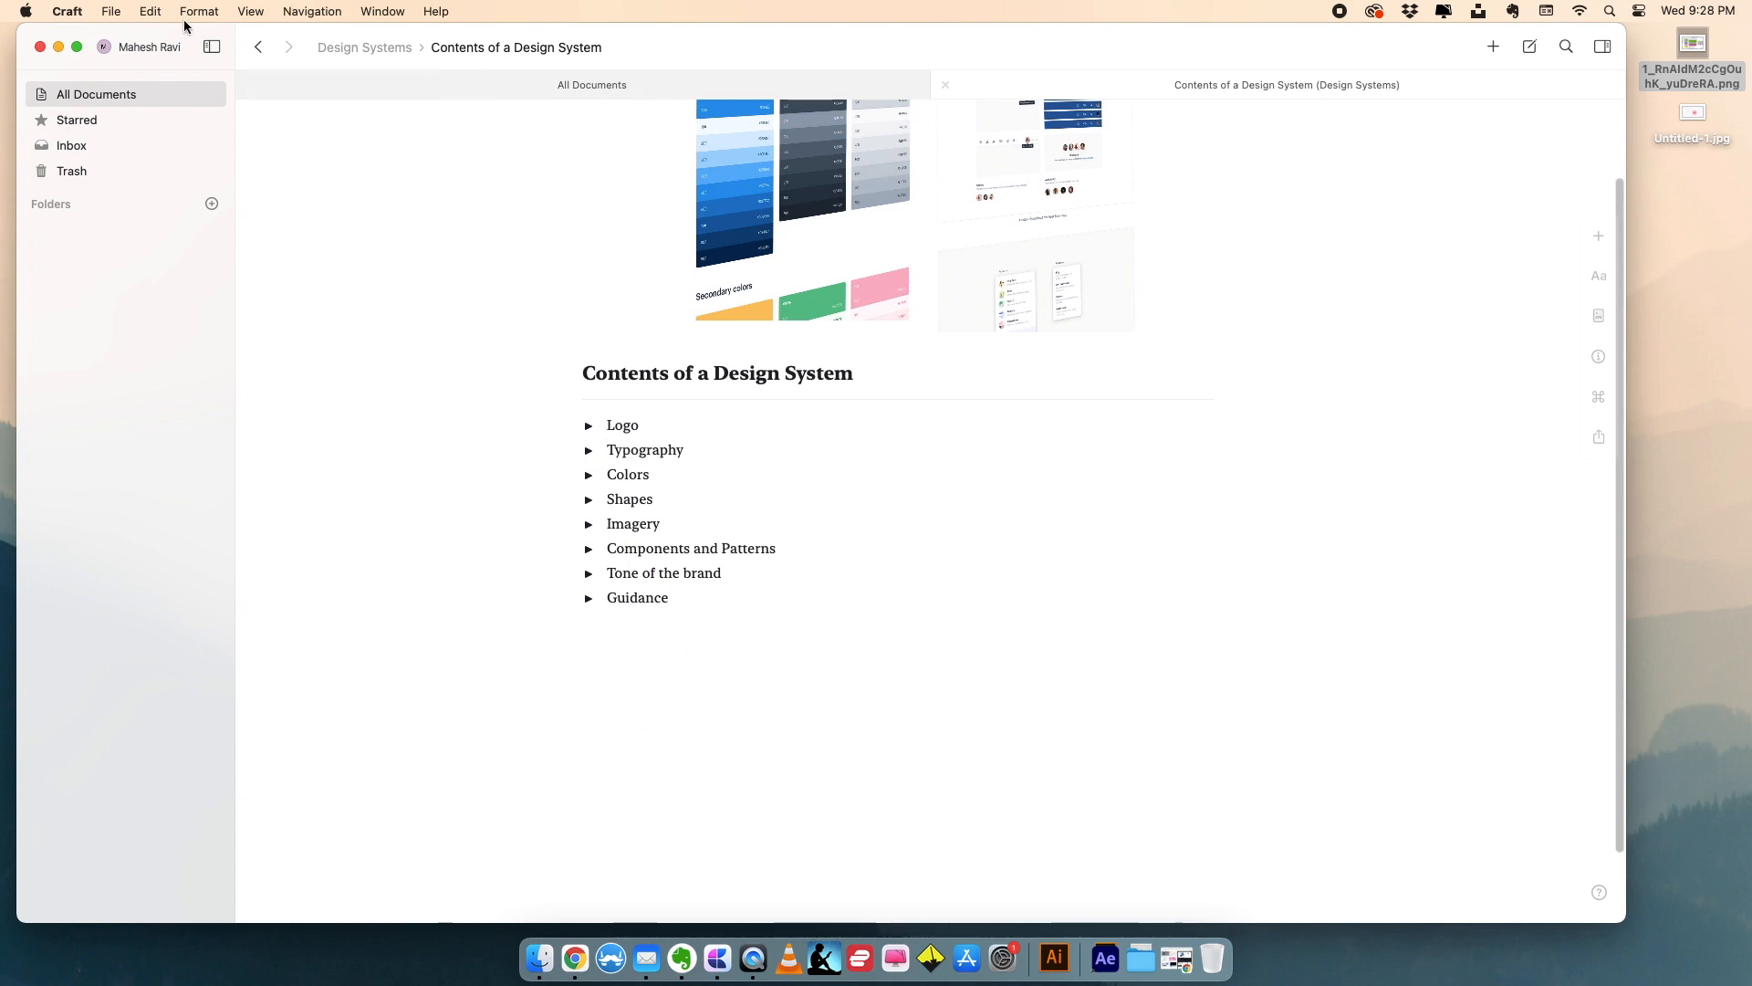
- Return to the parent Design Systems page and examine the preview on the Contents of a Design System card
click(330, 51)
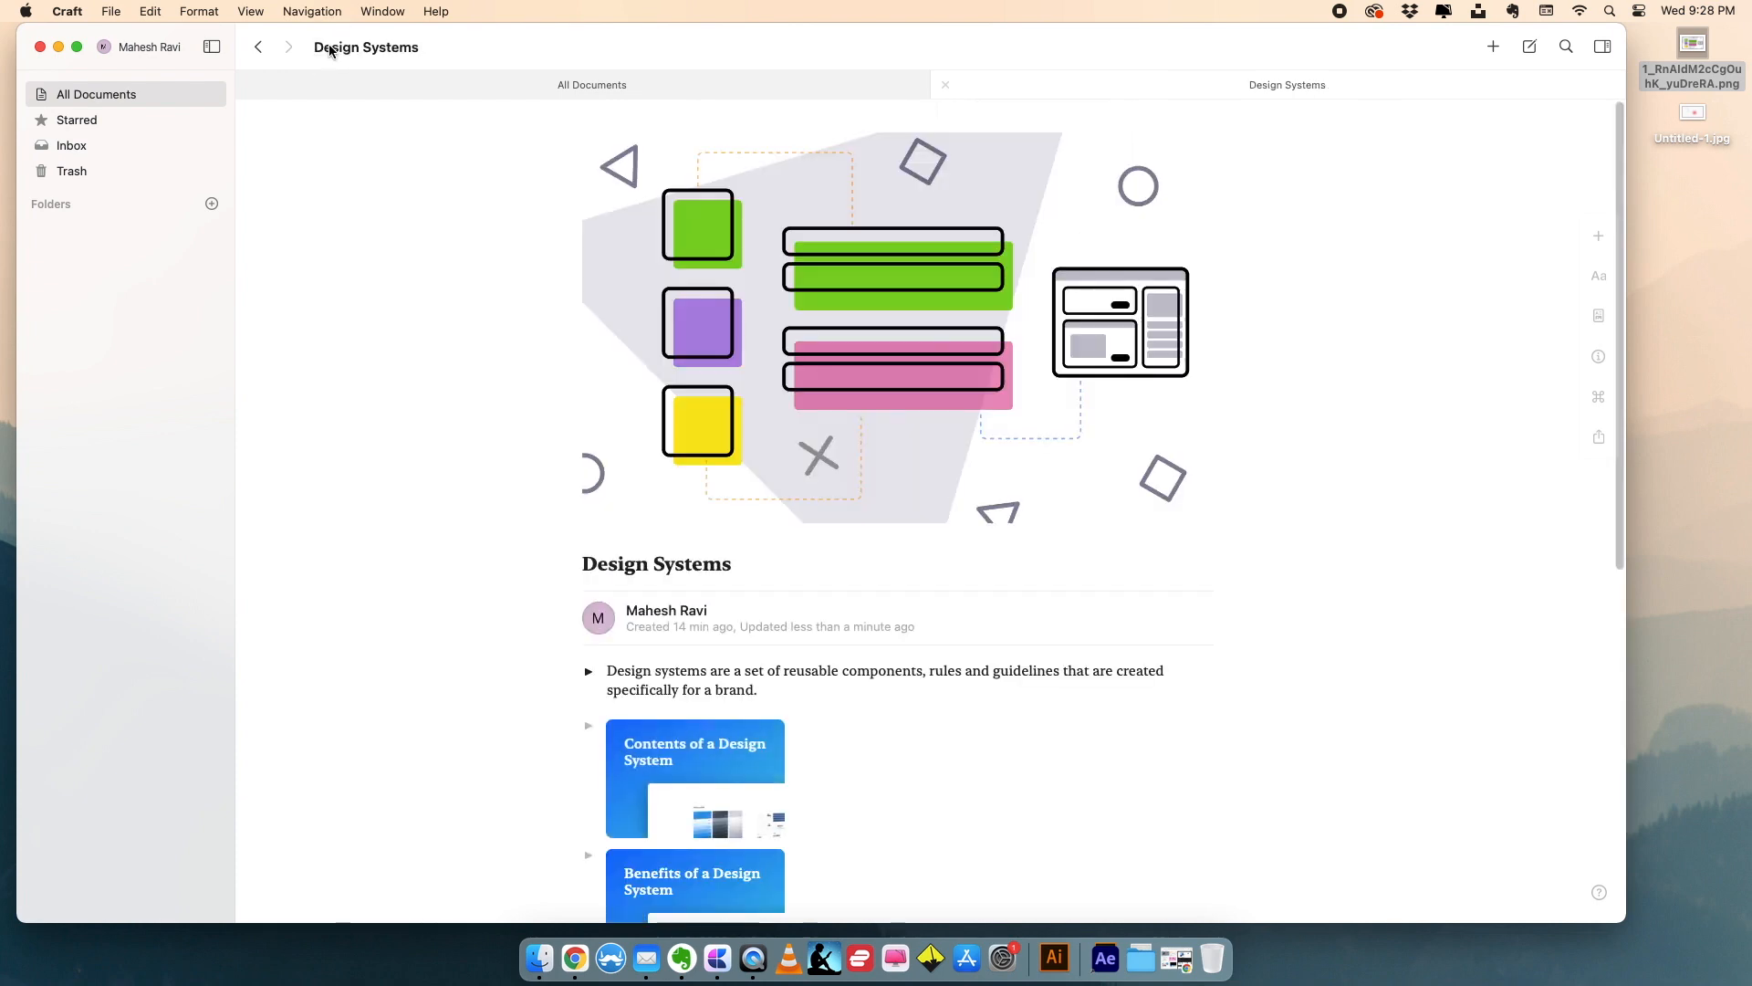
scroll(531, 444, down, 5)
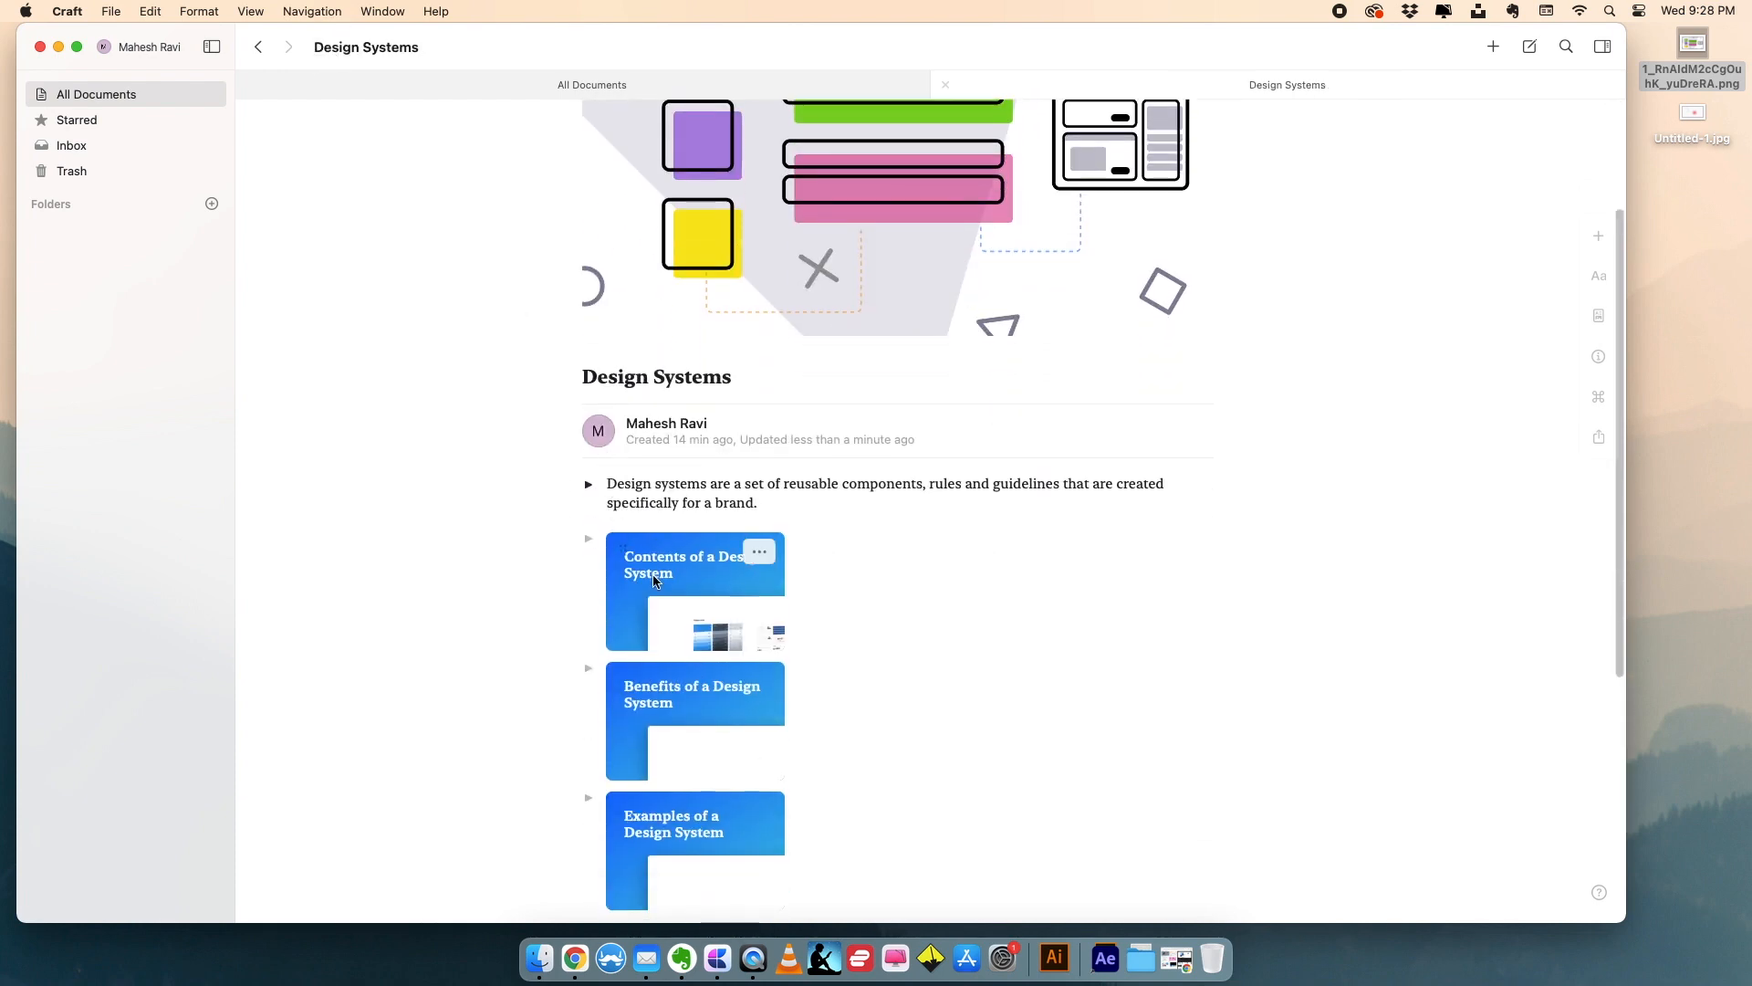
scroll(694, 602, down, 1)
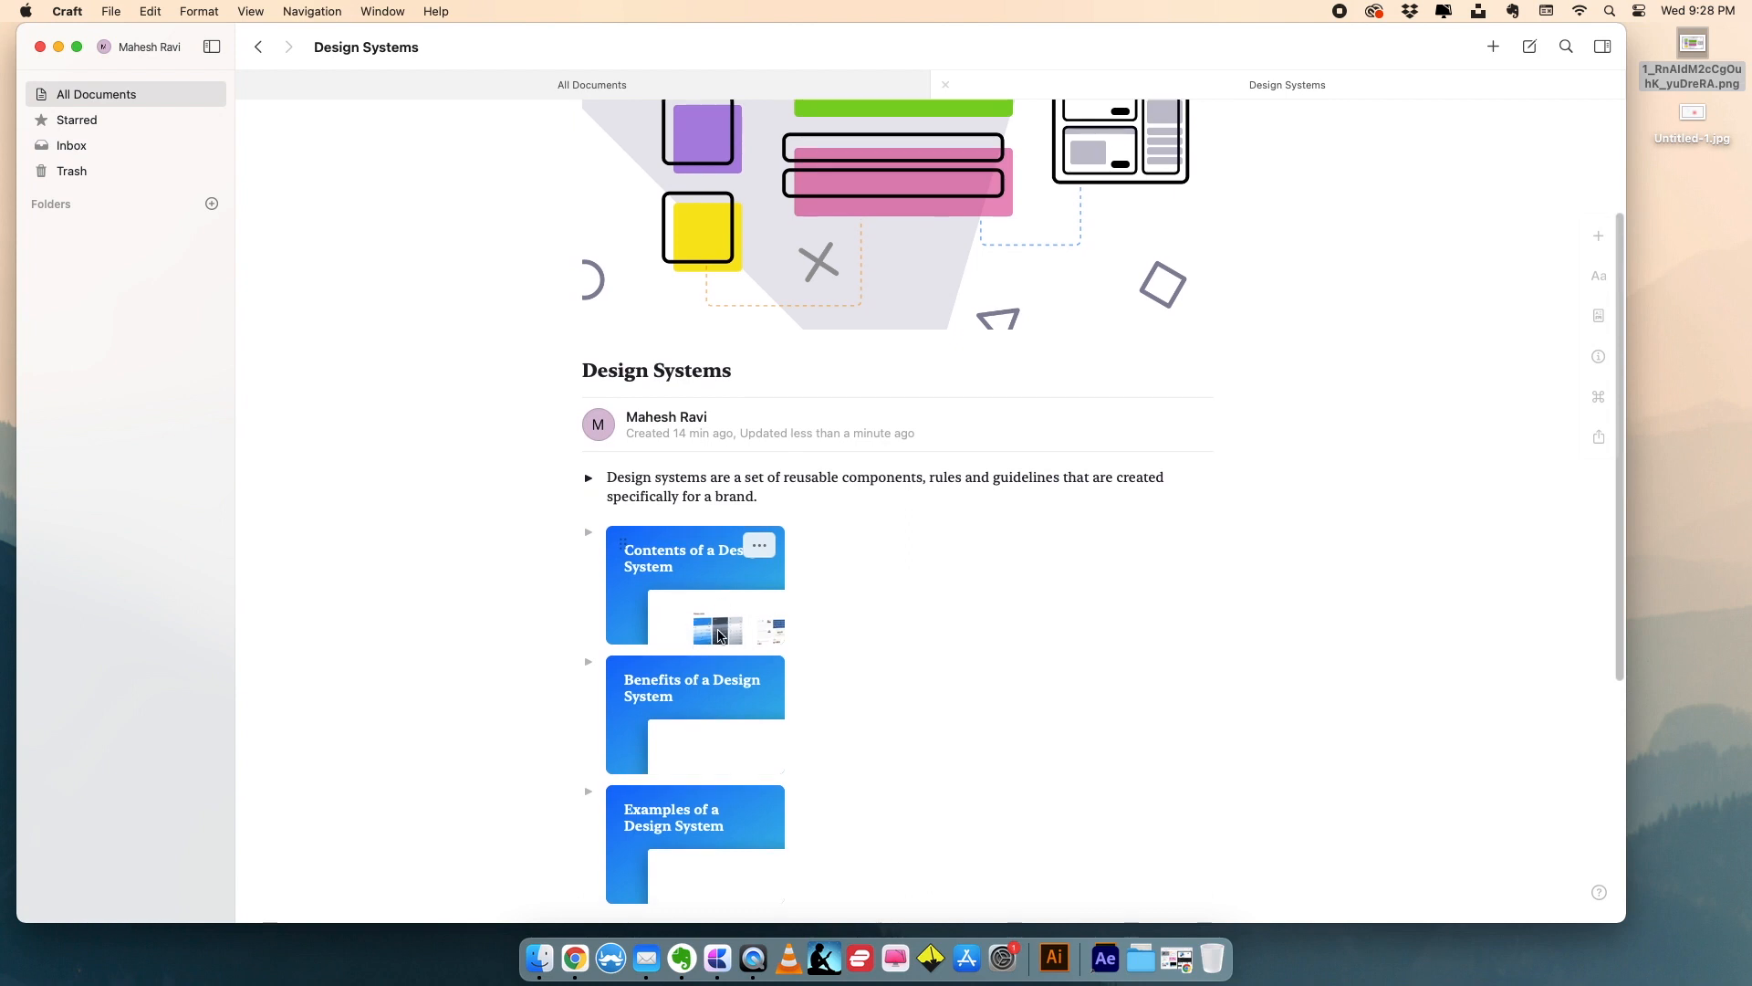
scroll(713, 637, down, 2)
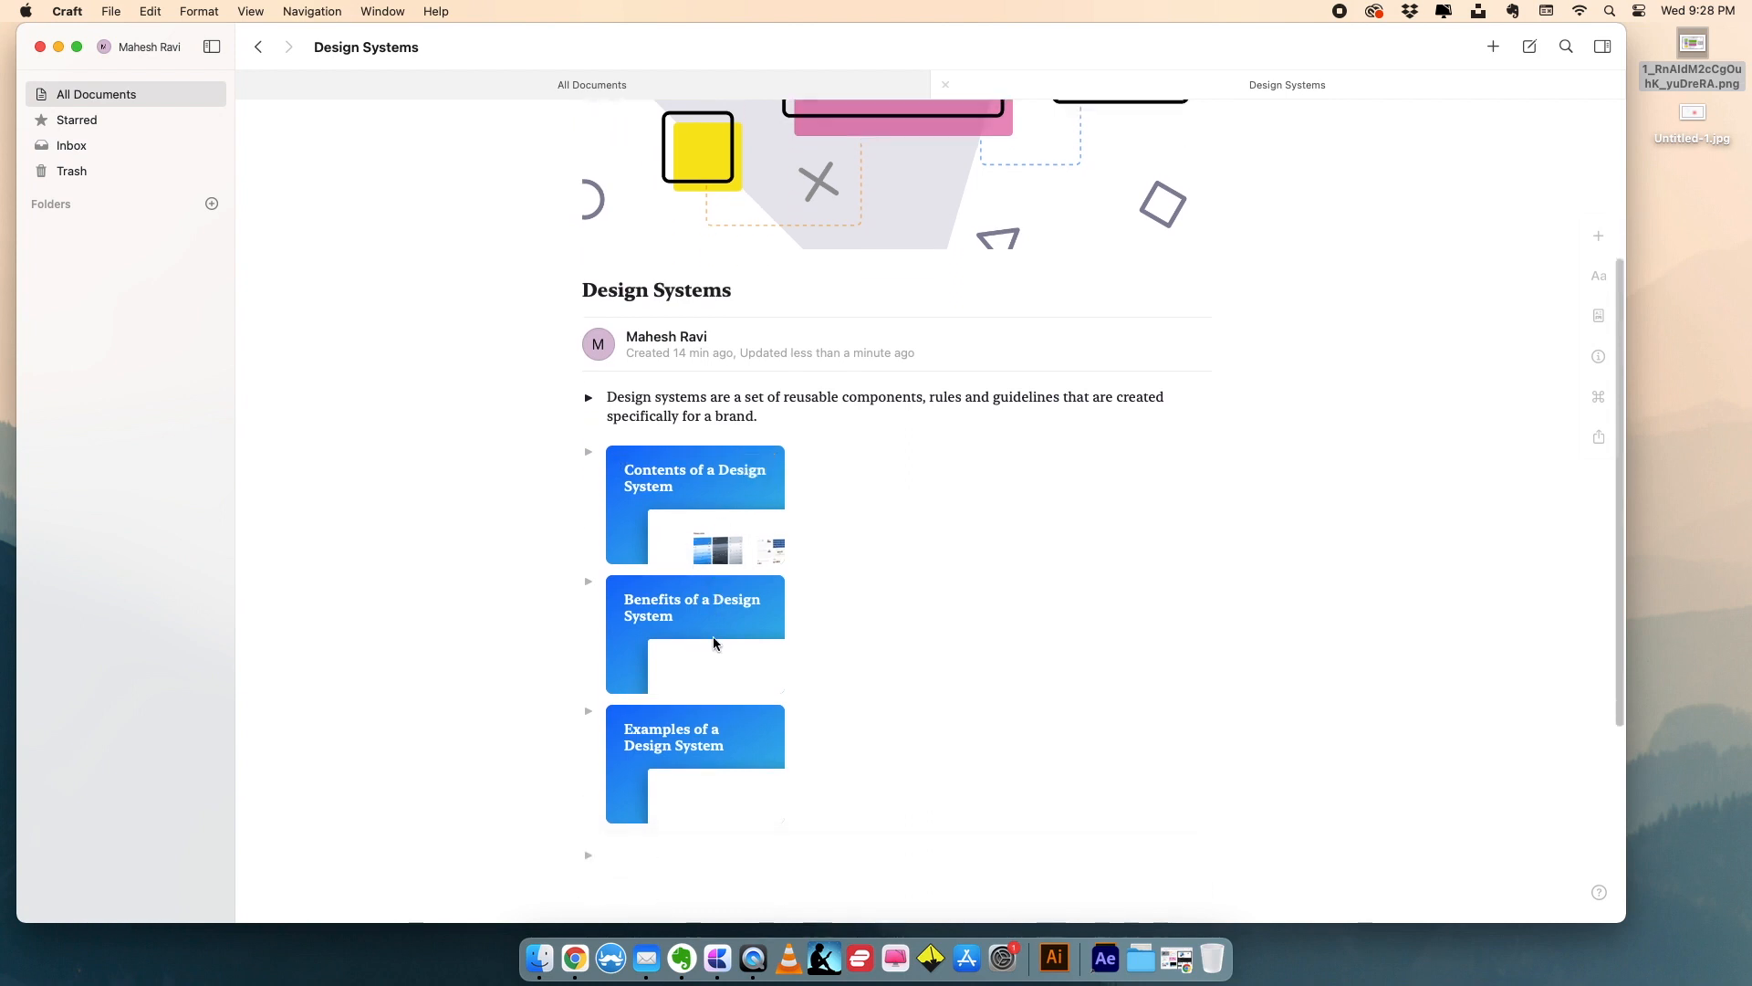
- Open the Benefits of a Design System card's page, turn on its cover image and hide the author
click(683, 646)
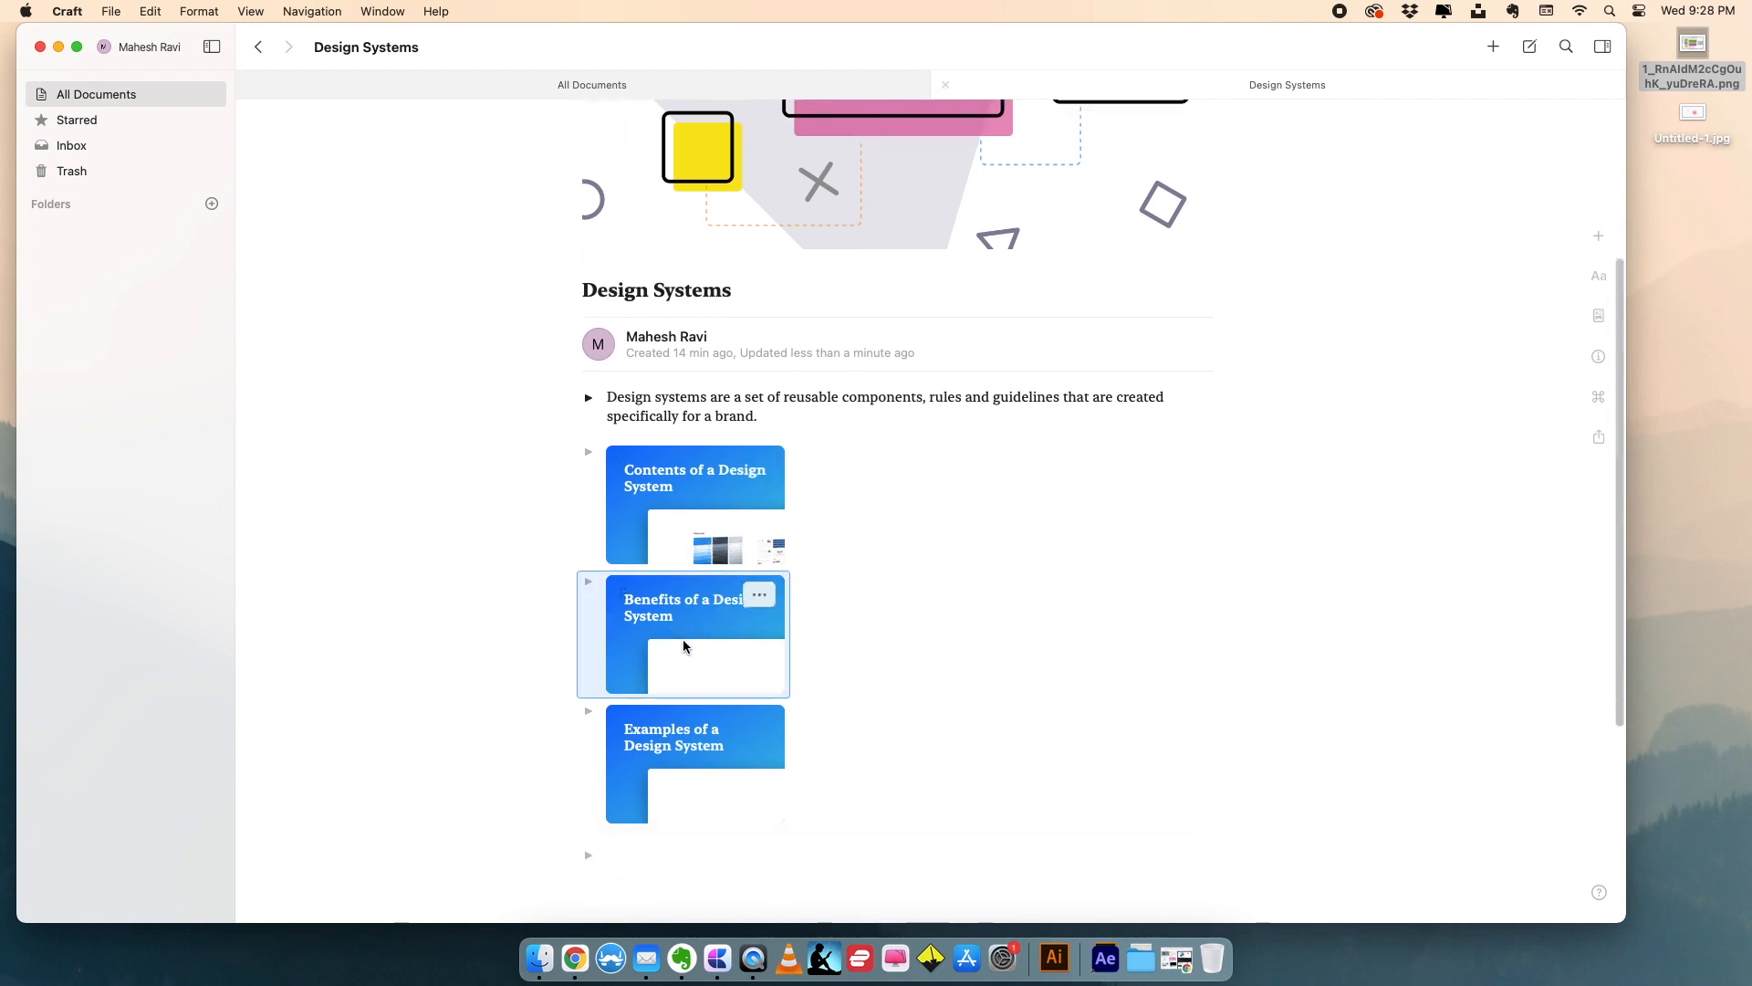
click(664, 629)
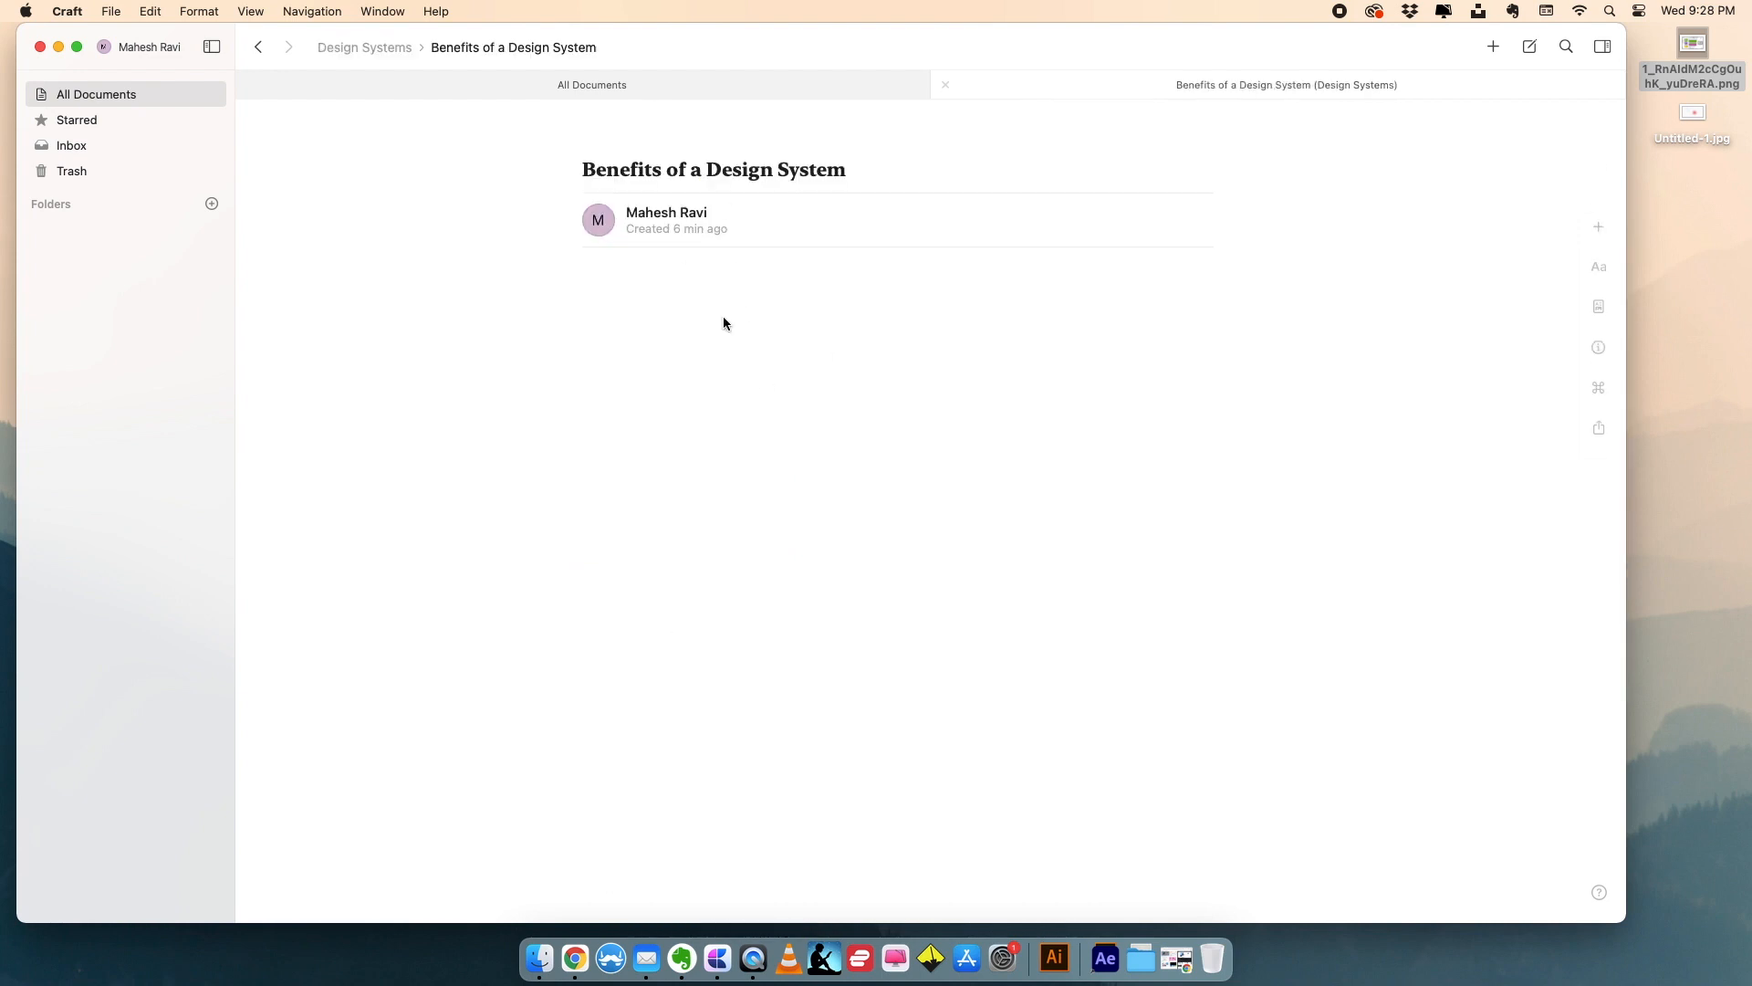
click(1594, 272)
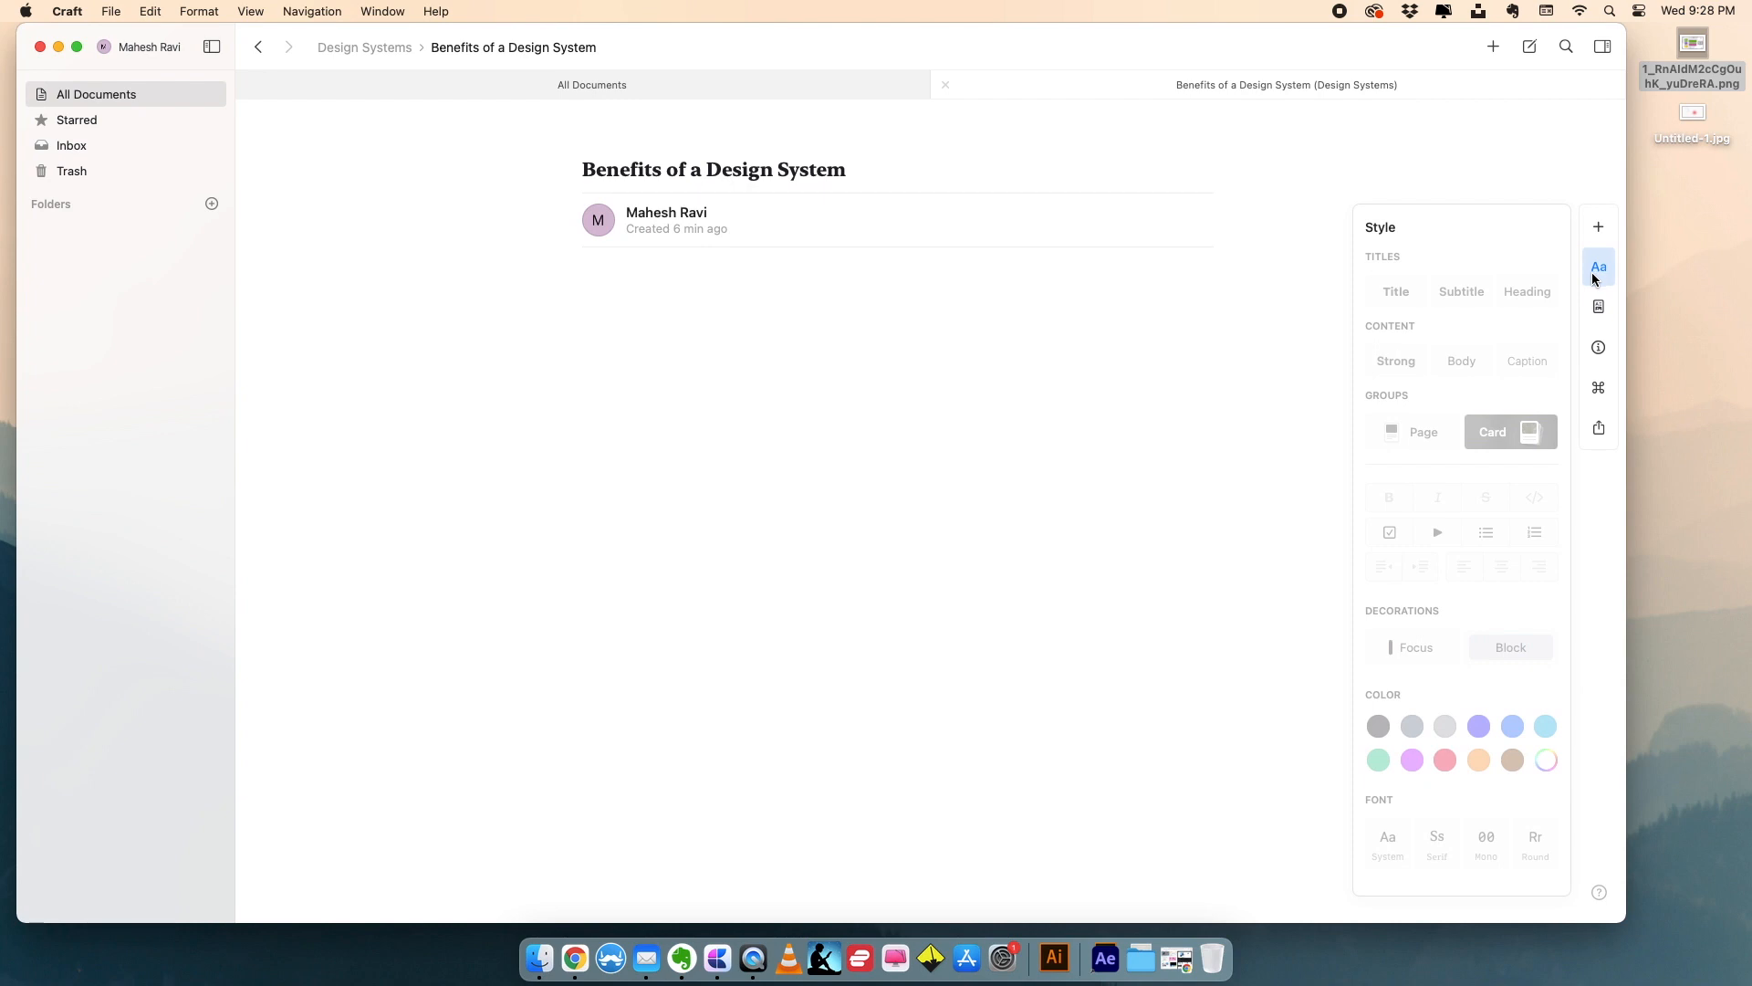
click(1594, 276)
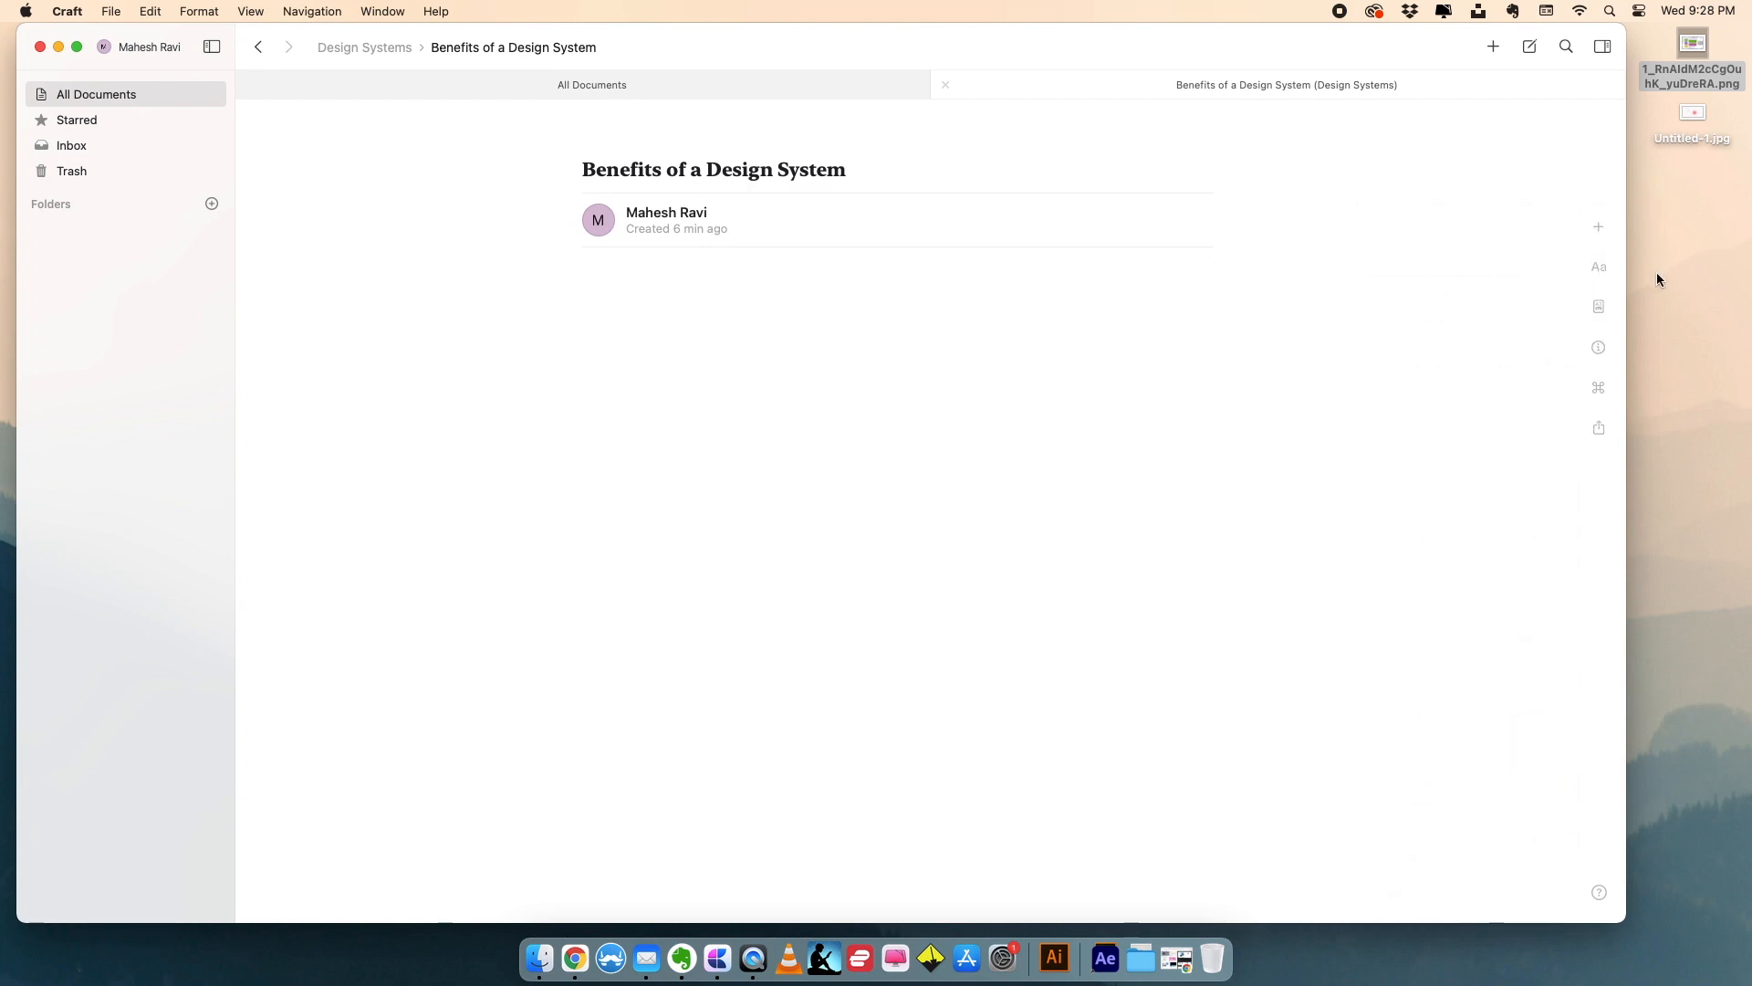
click(1599, 305)
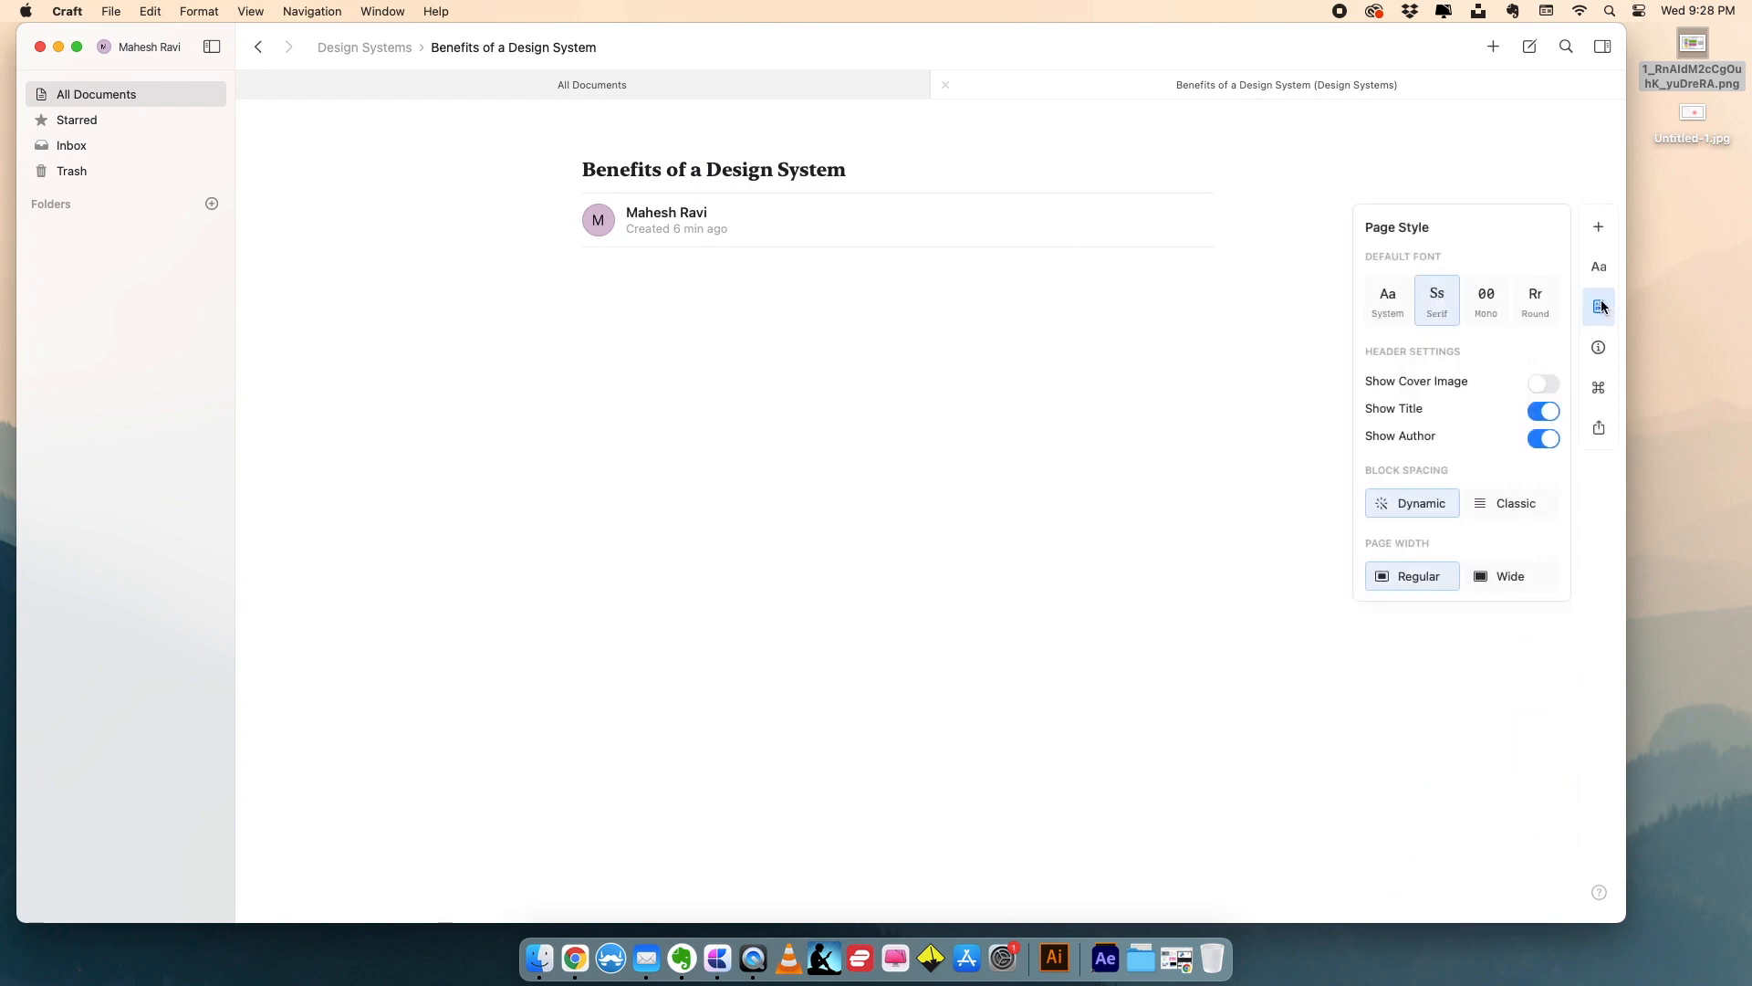
click(1538, 384)
click(1538, 447)
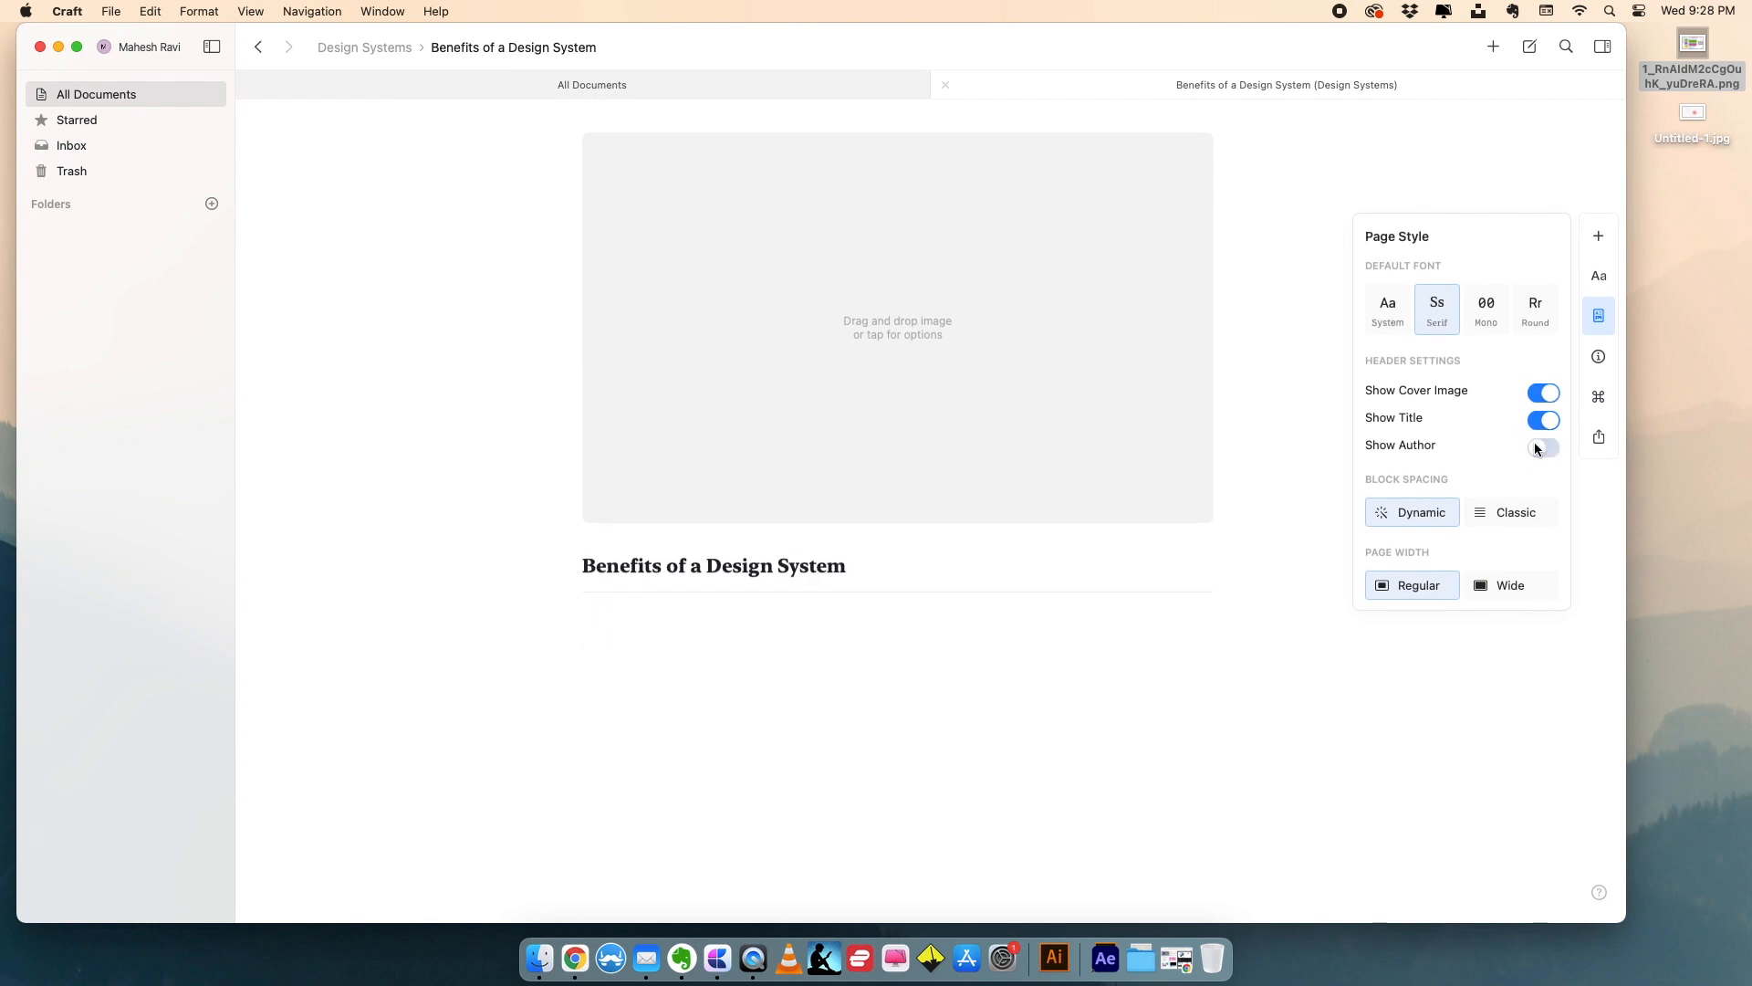
click(879, 621)
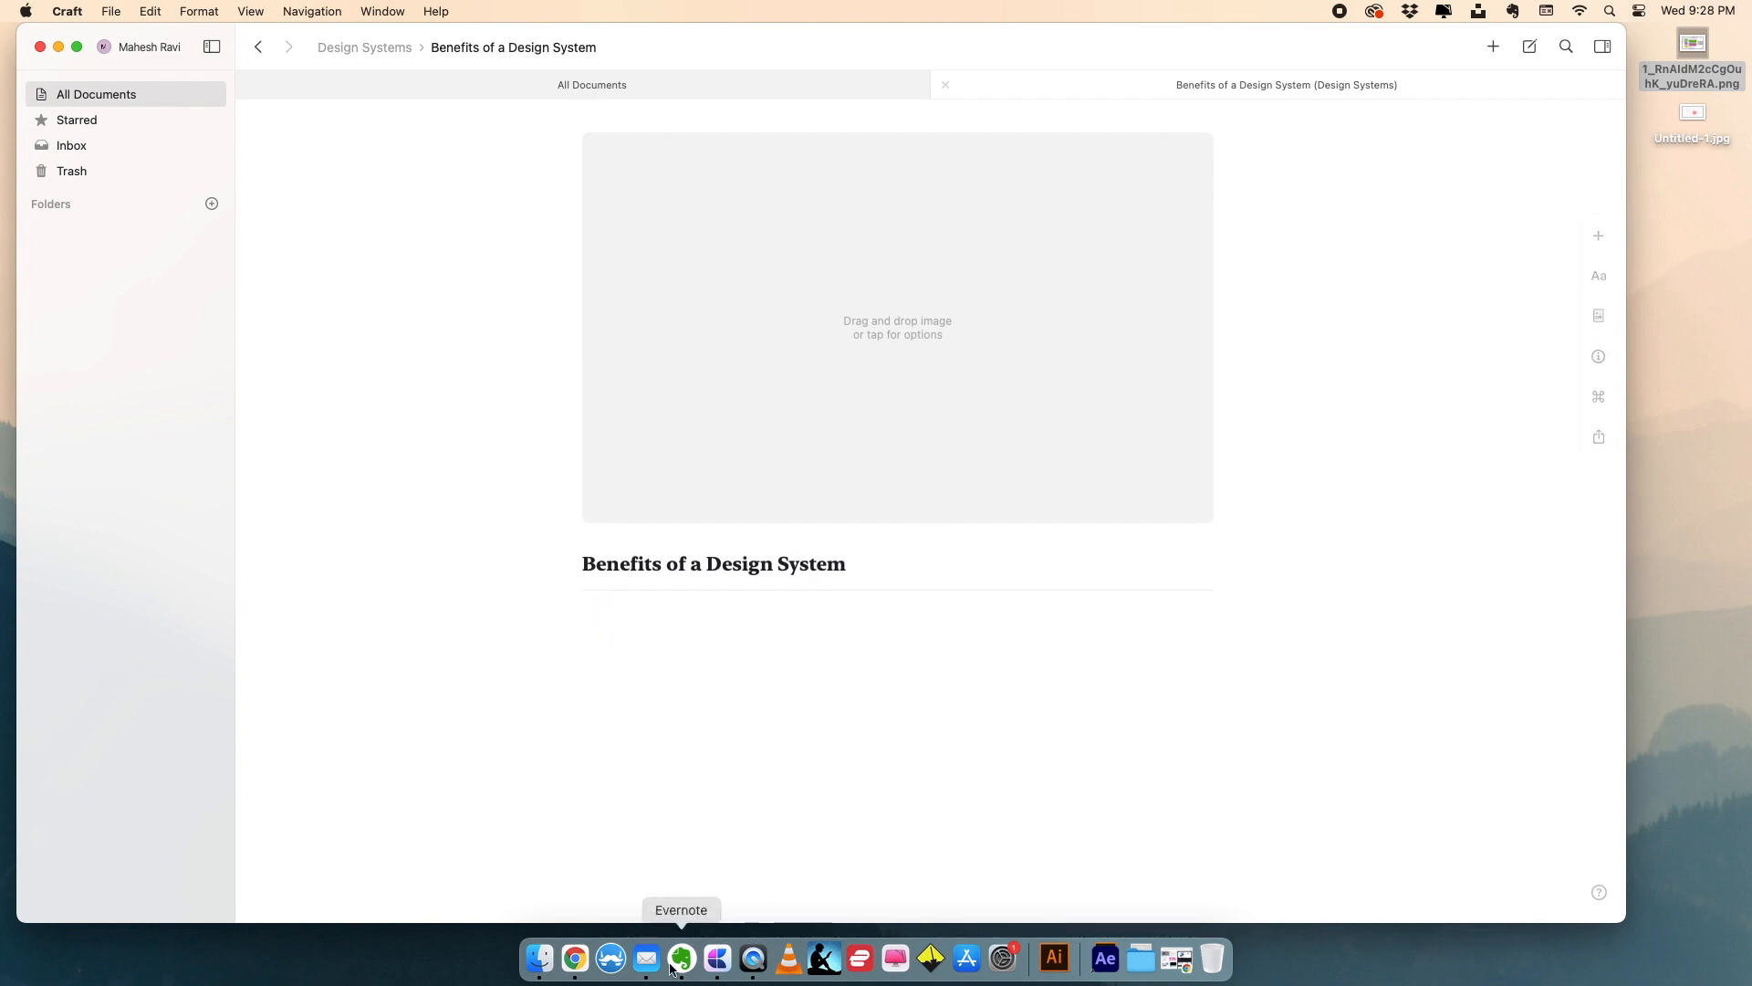
- Switch to Chrome and bring the zeroheight design system image into the Benefits page as its cover
click(577, 957)
click(817, 509)
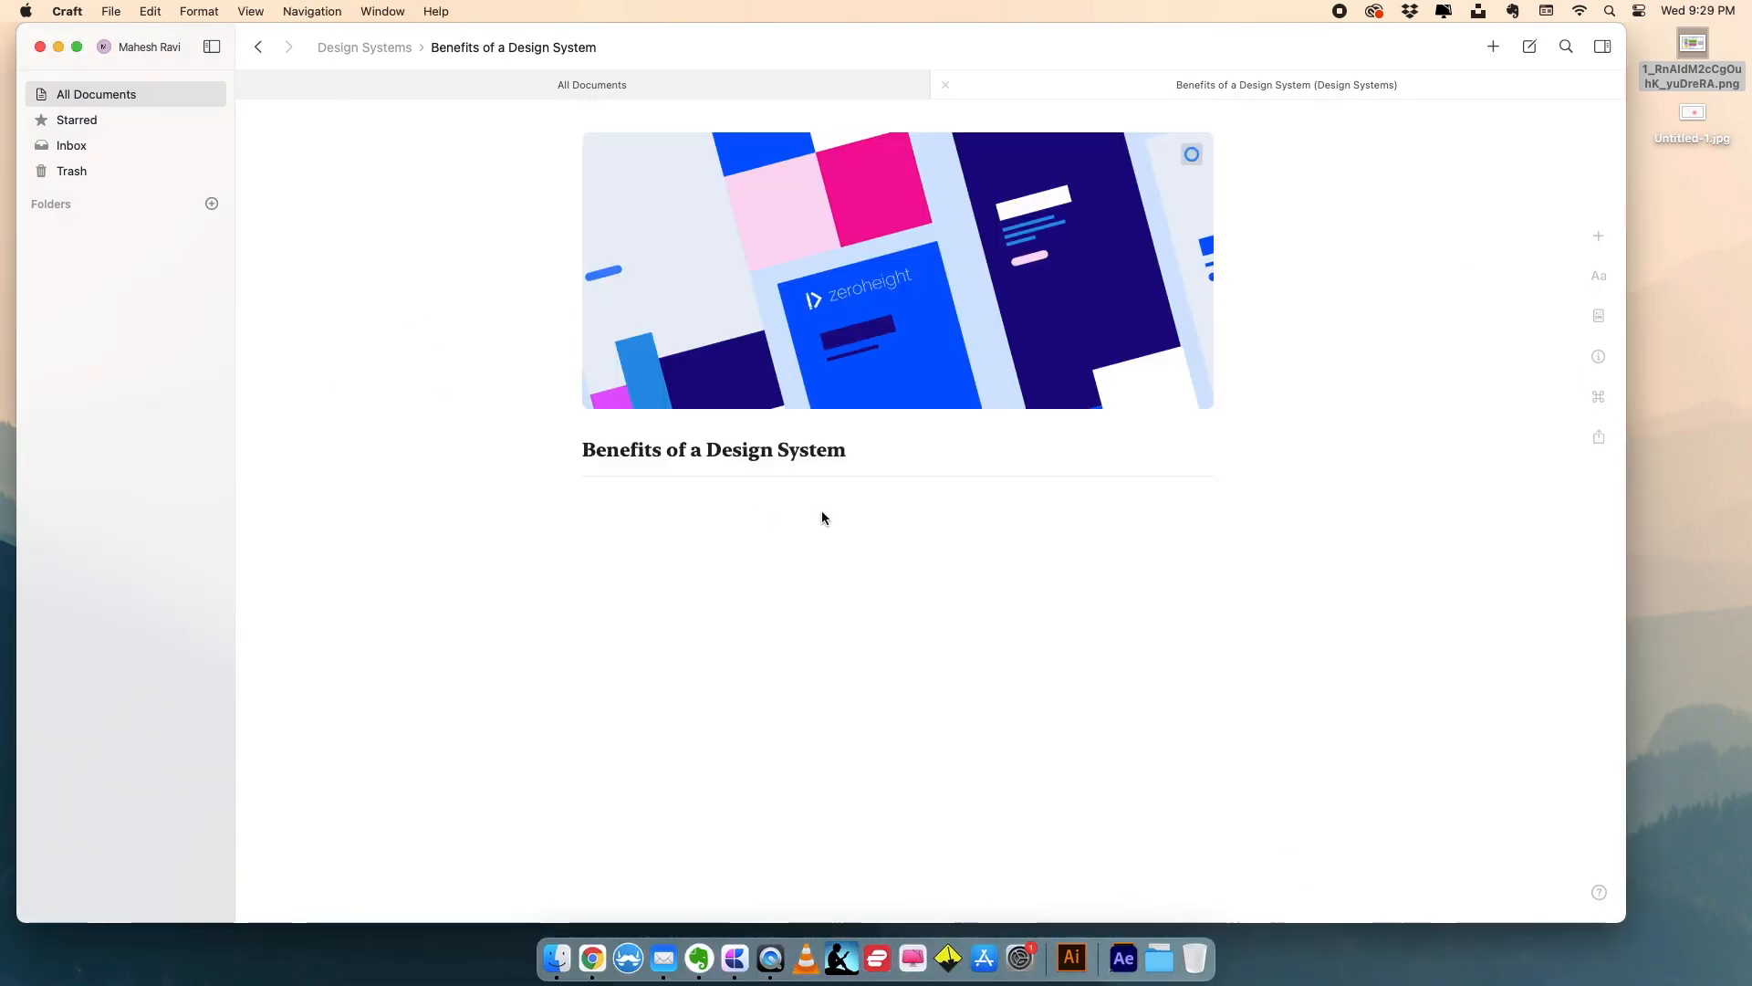
- Write three separate lines beneath the Benefits page title: "Efficiency", "Scalability" and "Consistency"
click(690, 499)
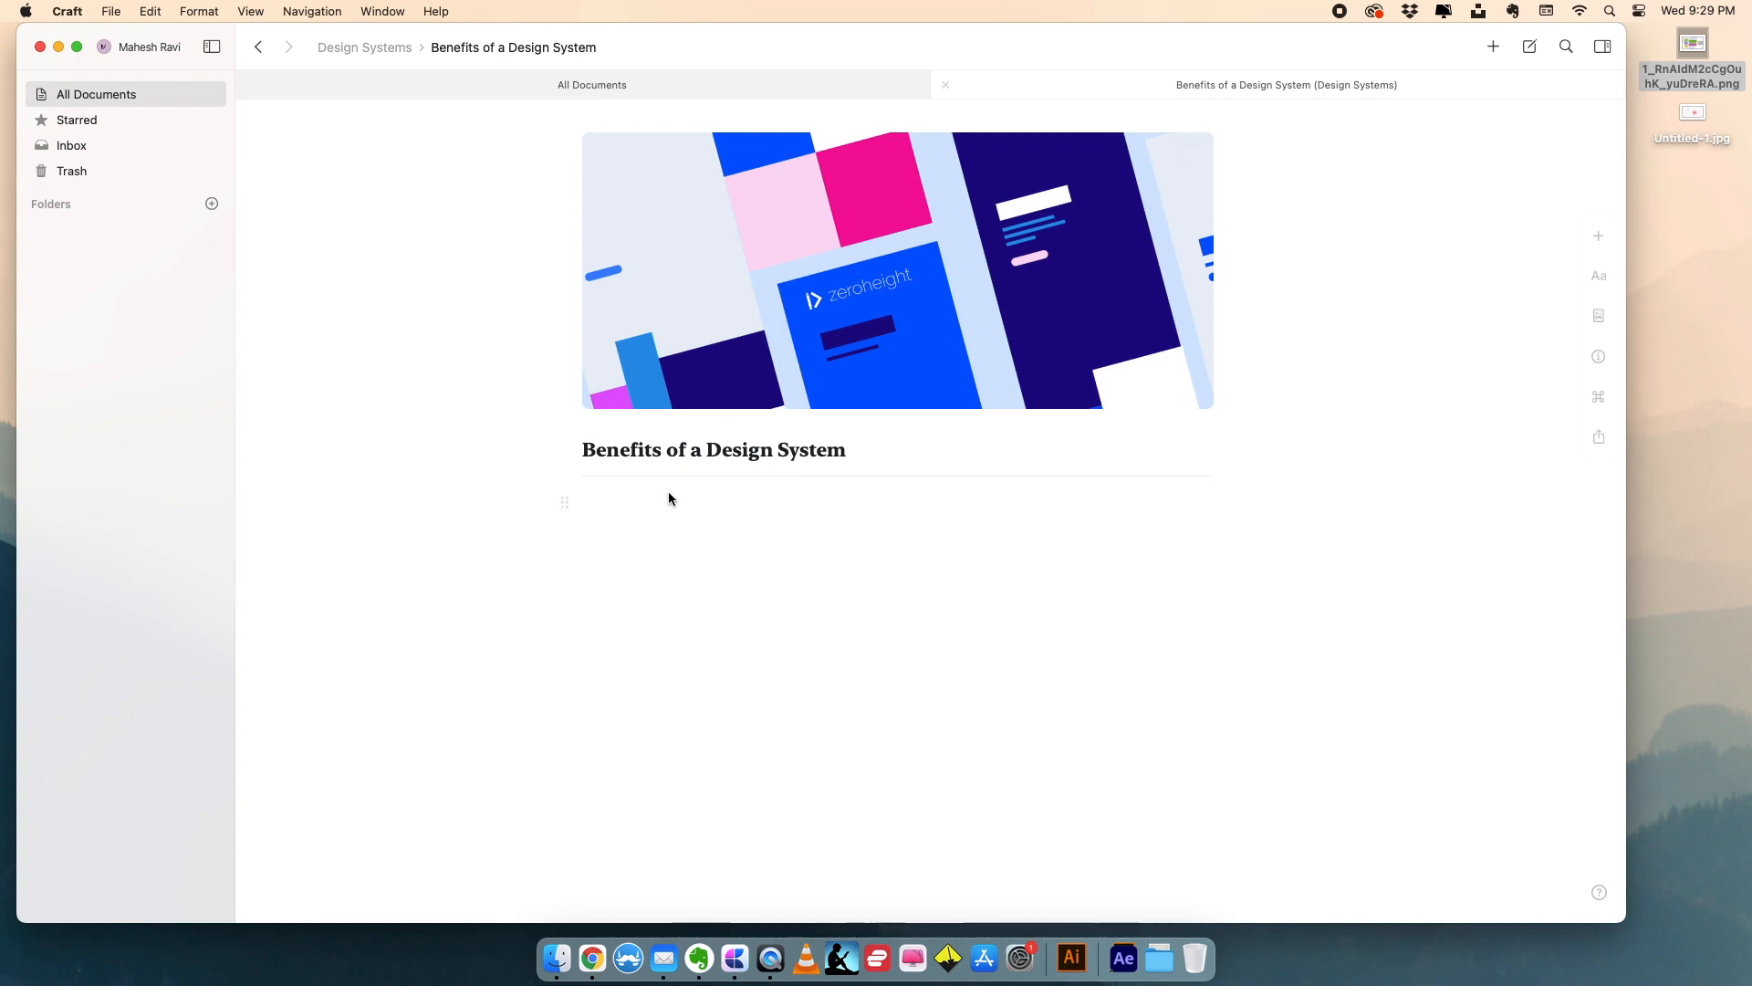
text(Efficiency)
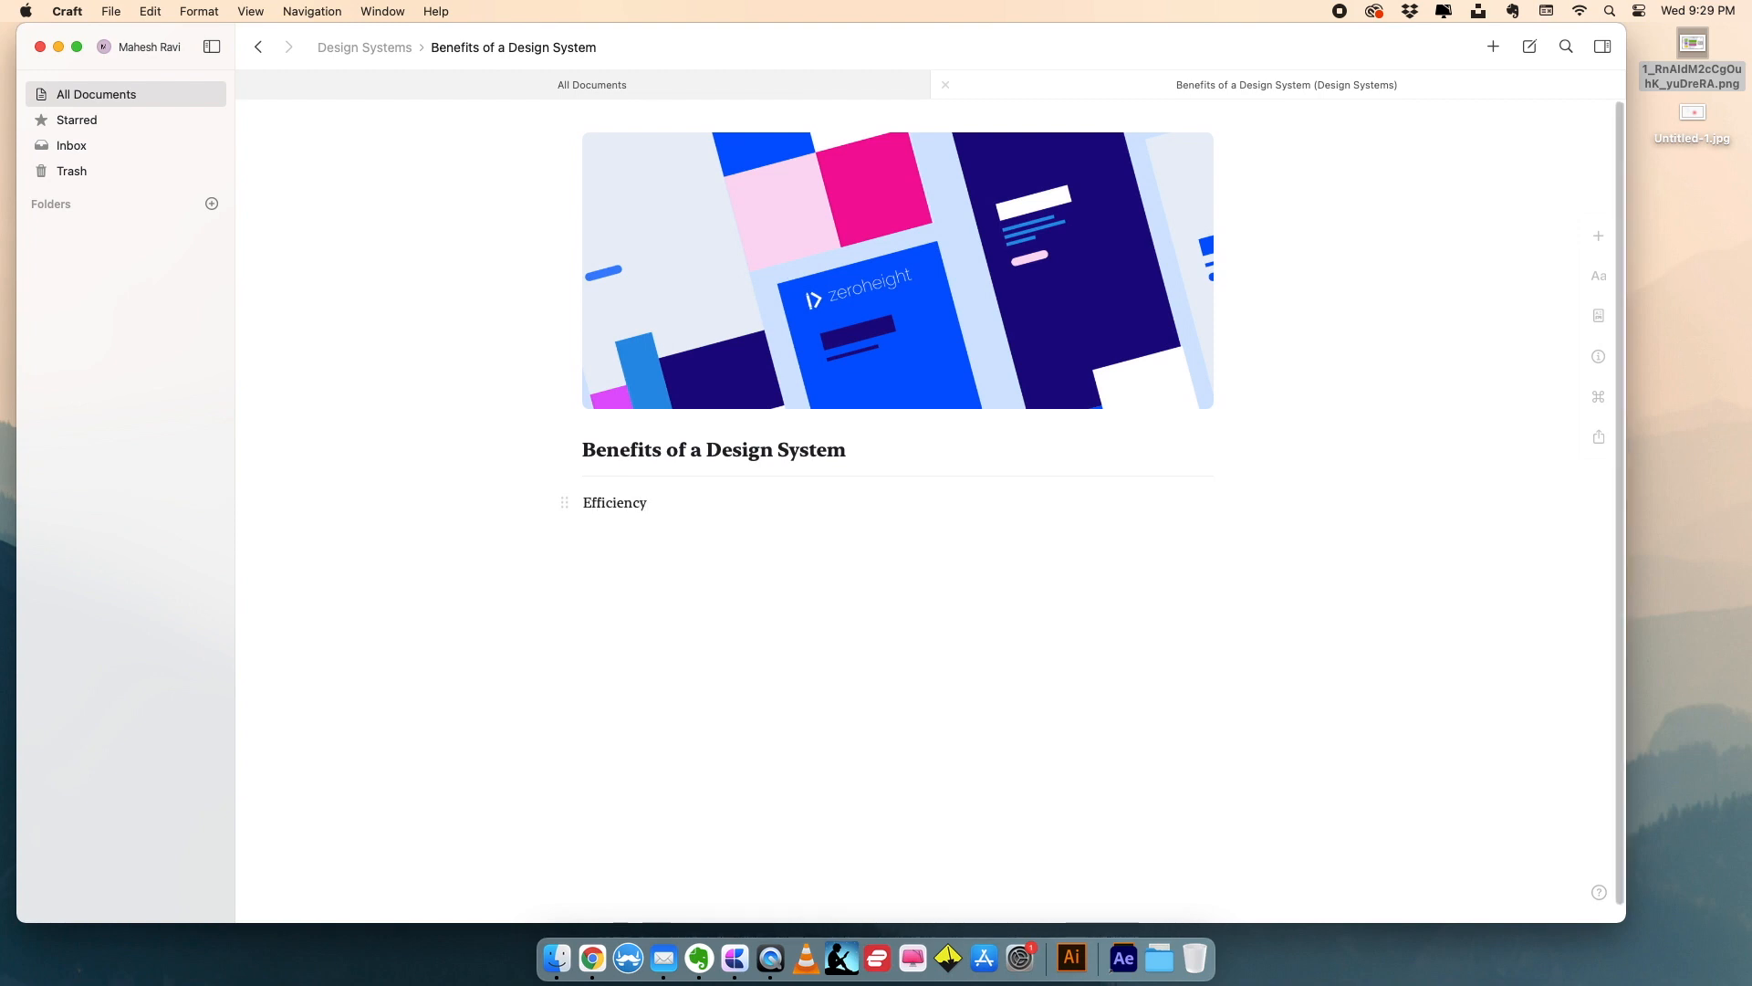
key(Return)
text(Scalability)
key(Return)
text(Consistency)
- Apply the Focus decoration to the Efficiency, Scalability and Consistency lines
click(648, 559)
drag(664, 560, 578, 501)
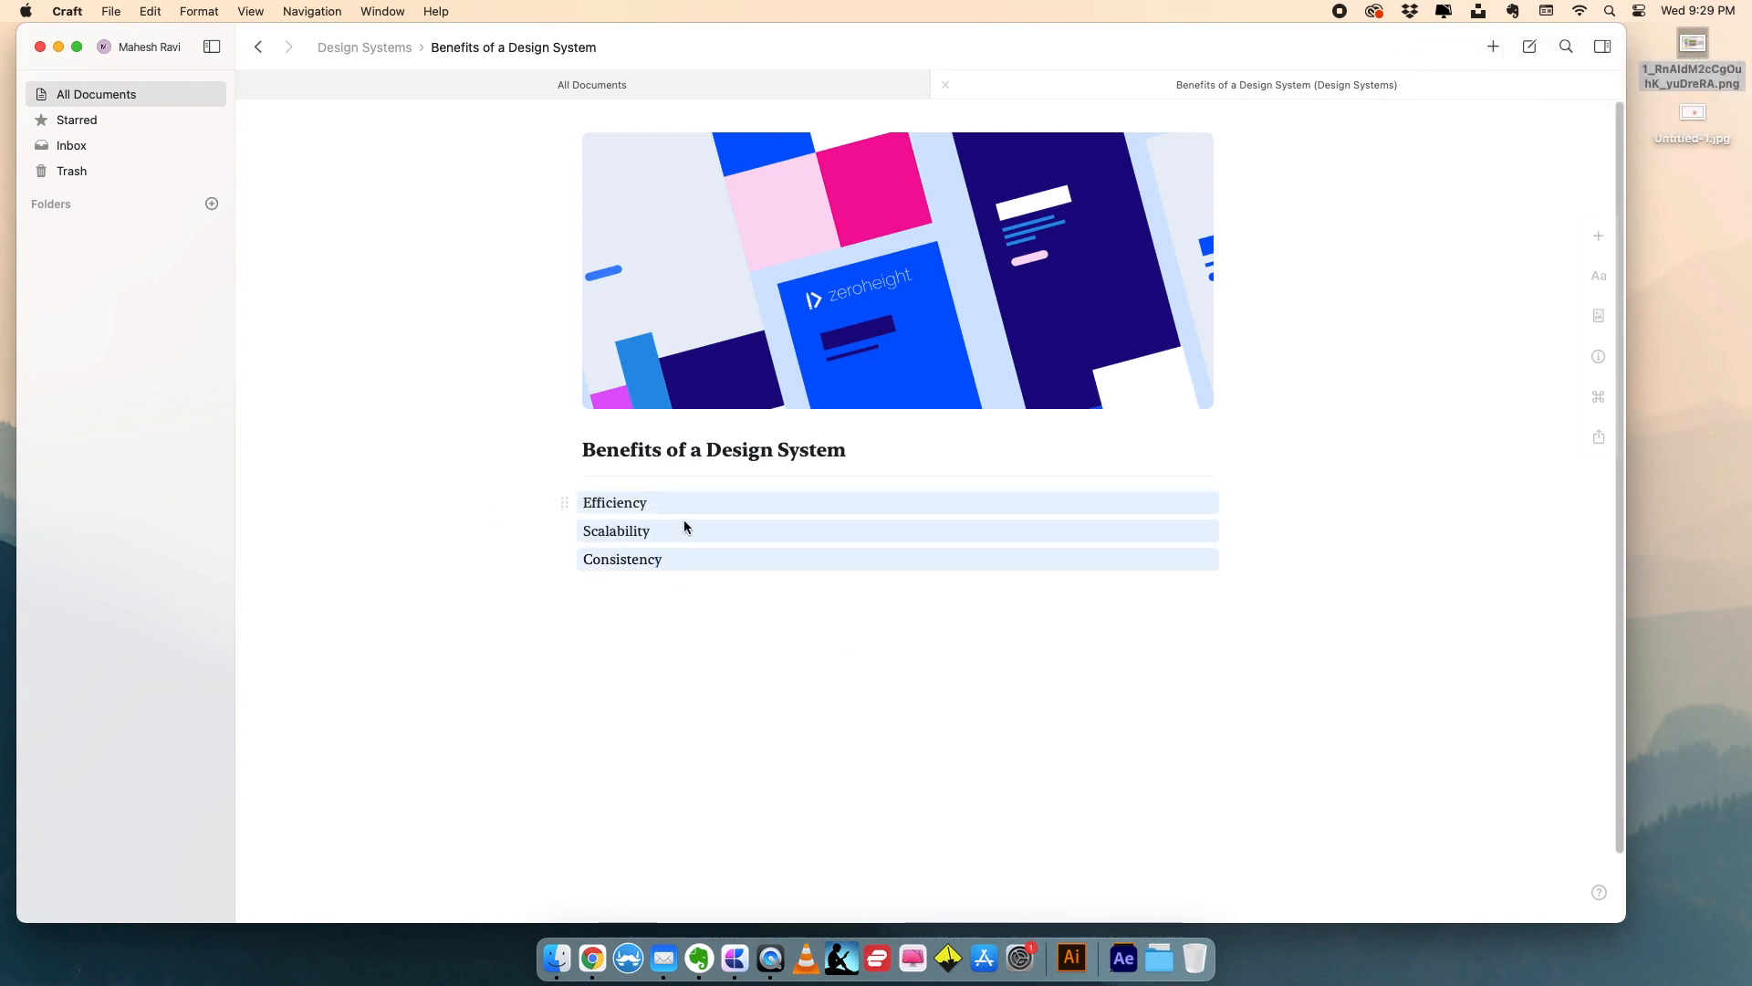
click(1598, 275)
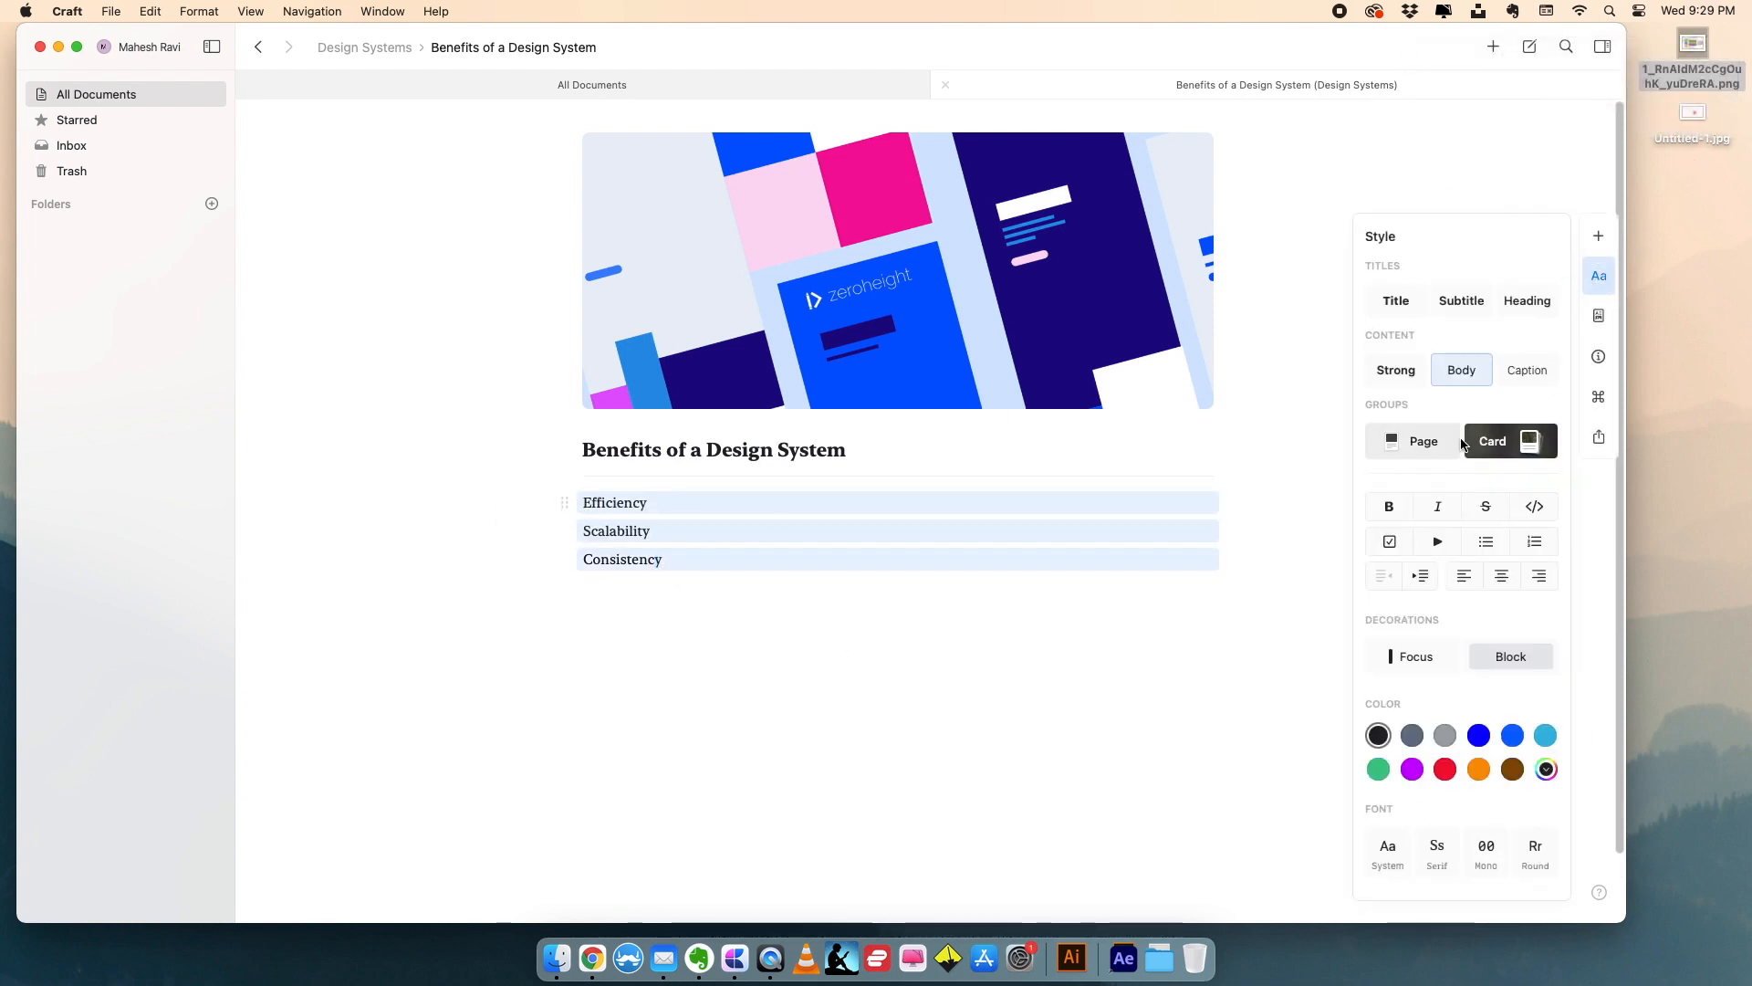
click(1422, 656)
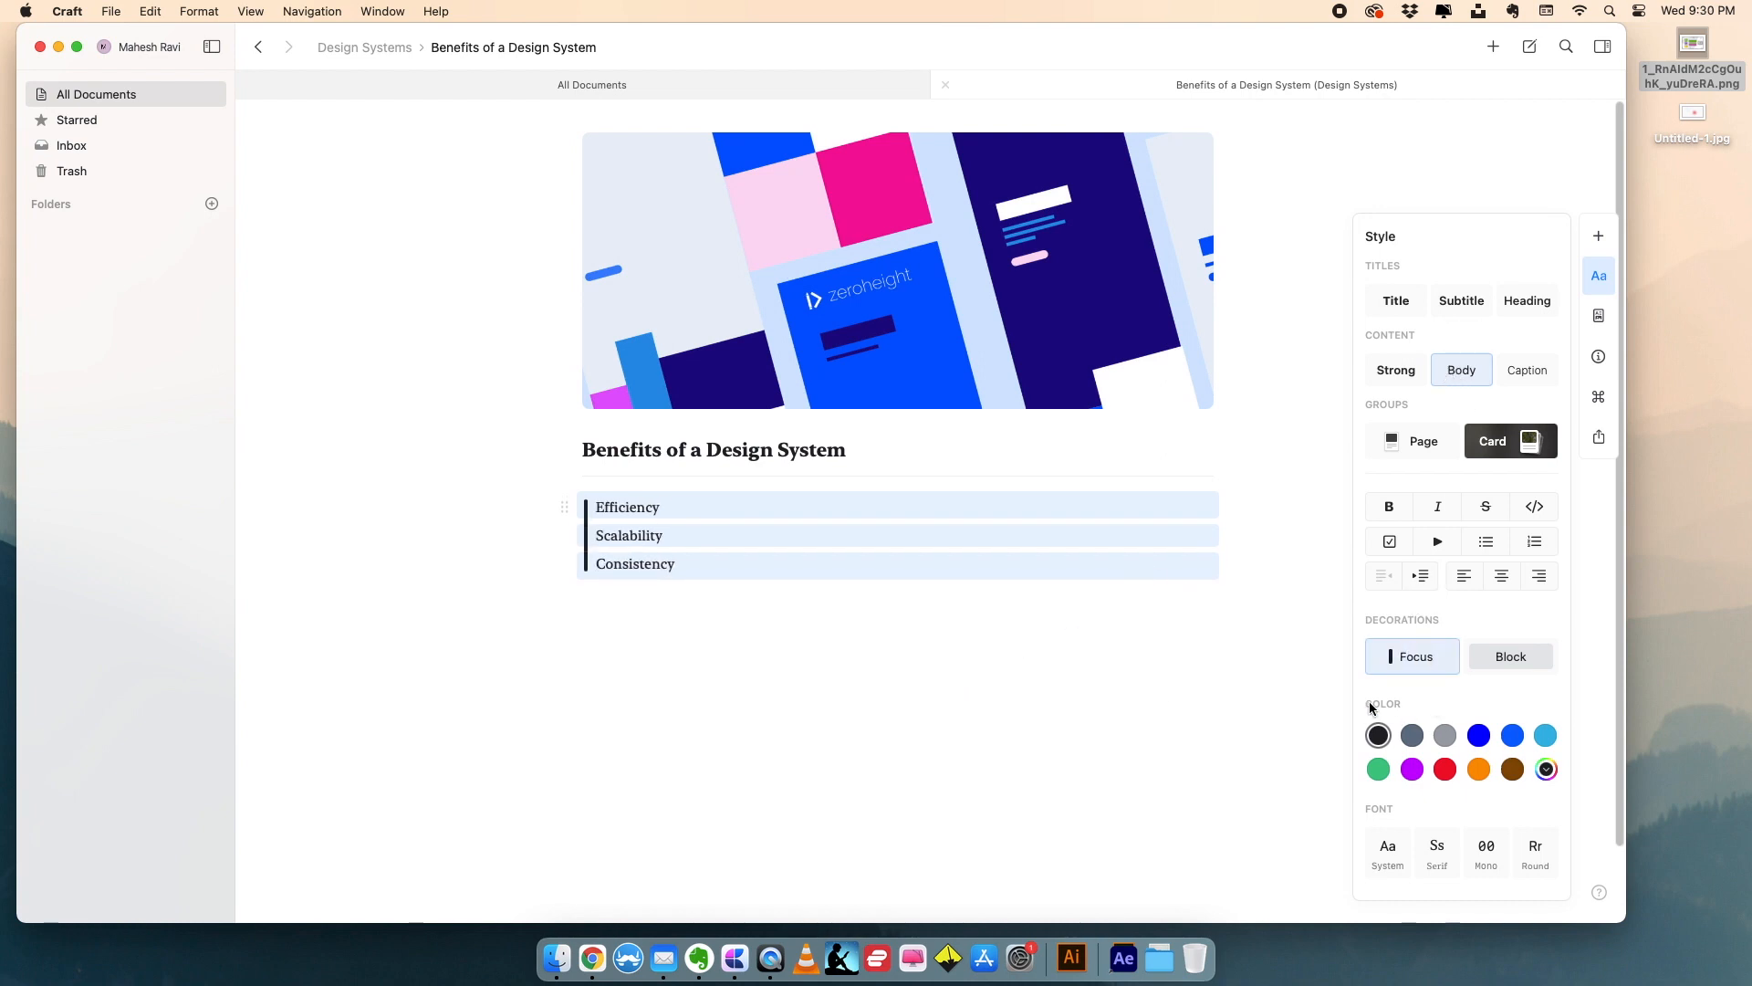
click(657, 567)
drag(688, 575, 645, 573)
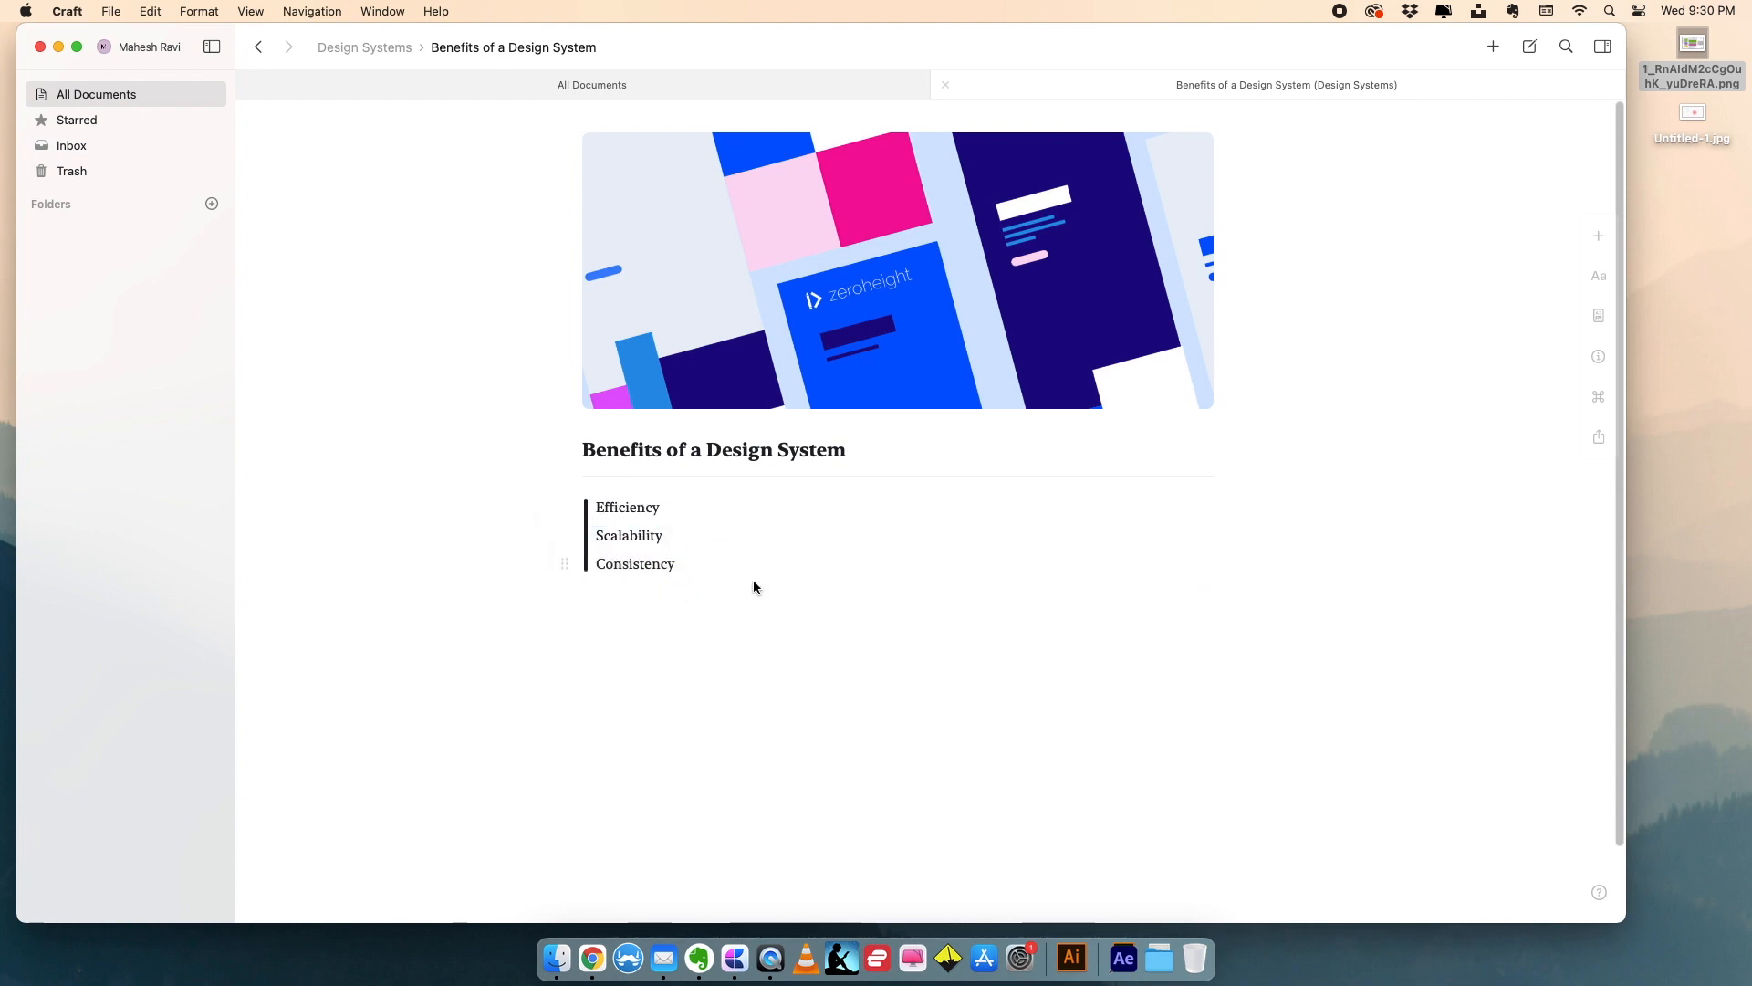
- Try the Title, Subtitle and Heading styles on the three benefit lines, then set them back to Body
drag(614, 505, 617, 564)
click(1598, 275)
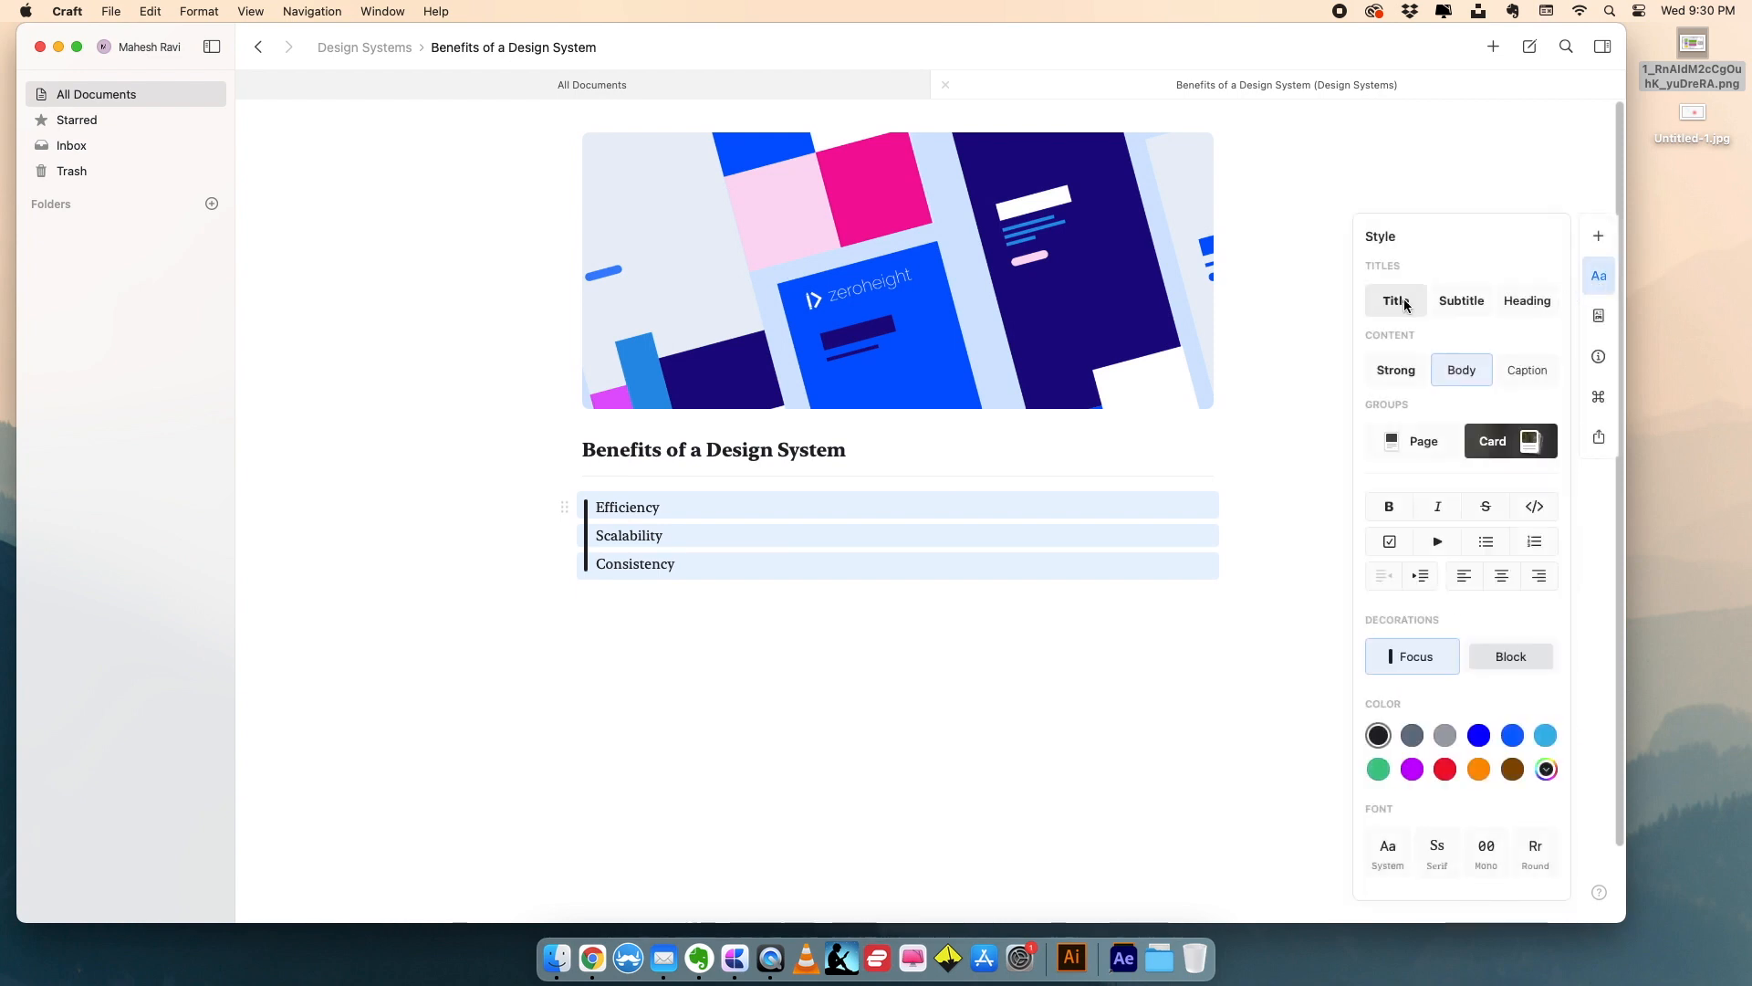
click(1399, 304)
click(1461, 304)
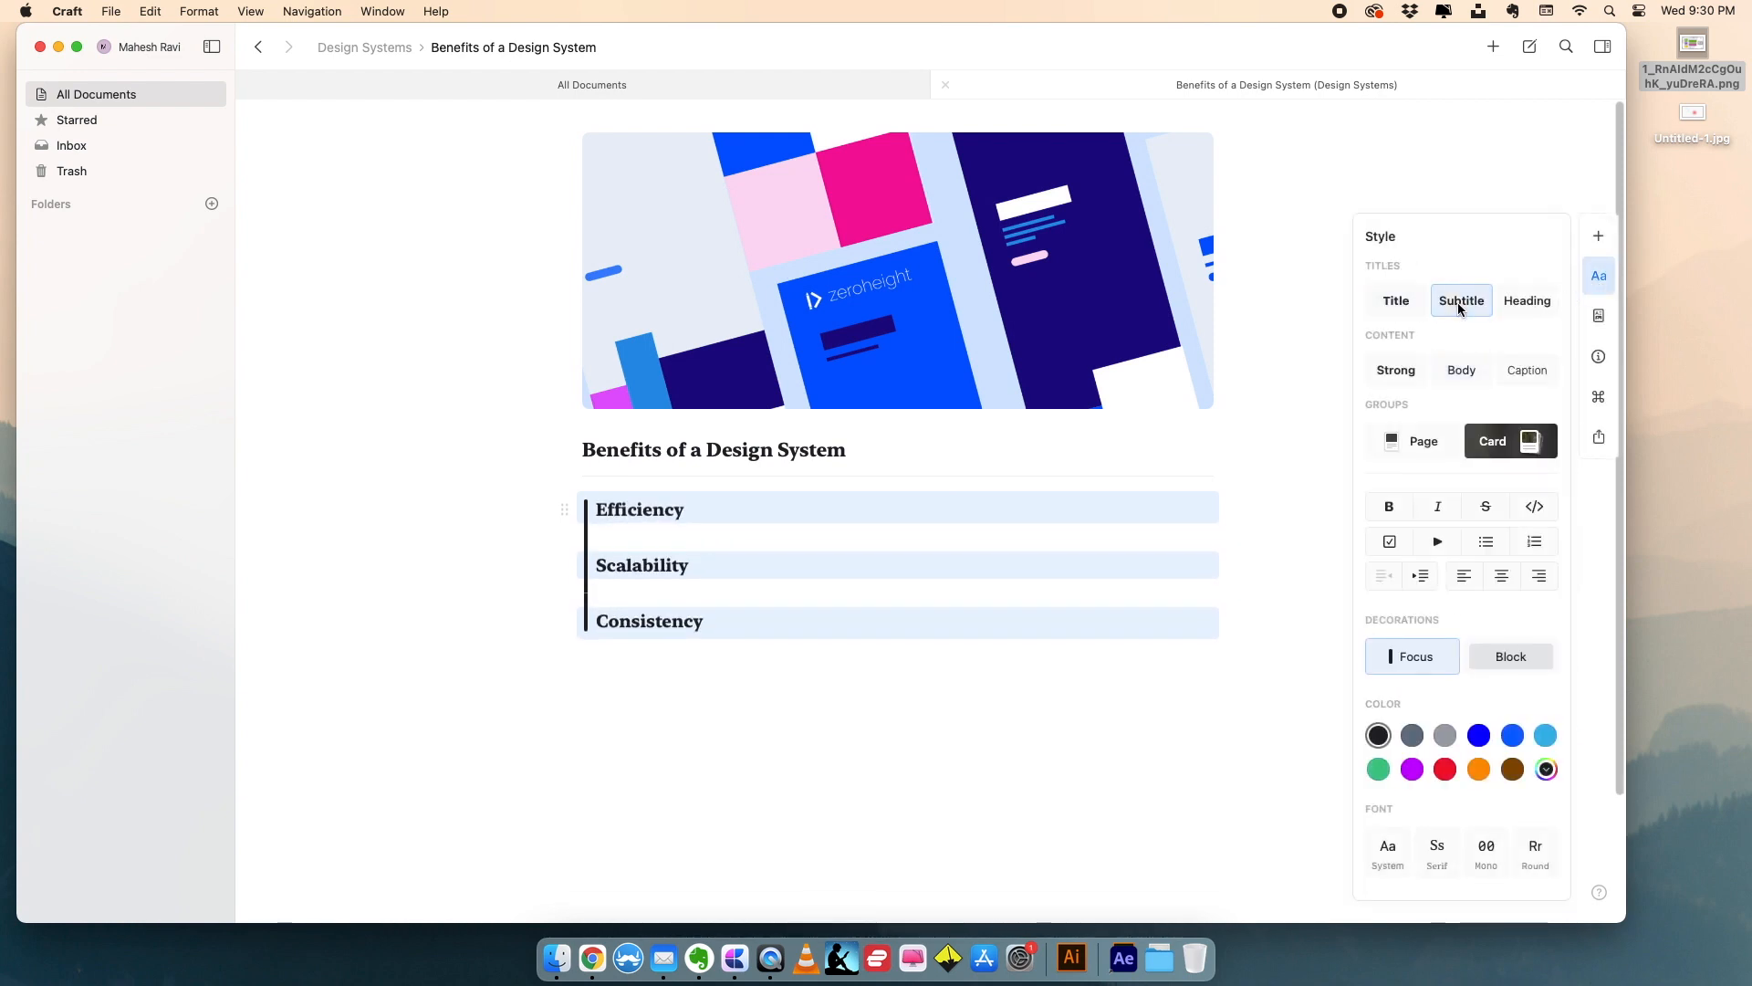
click(1508, 308)
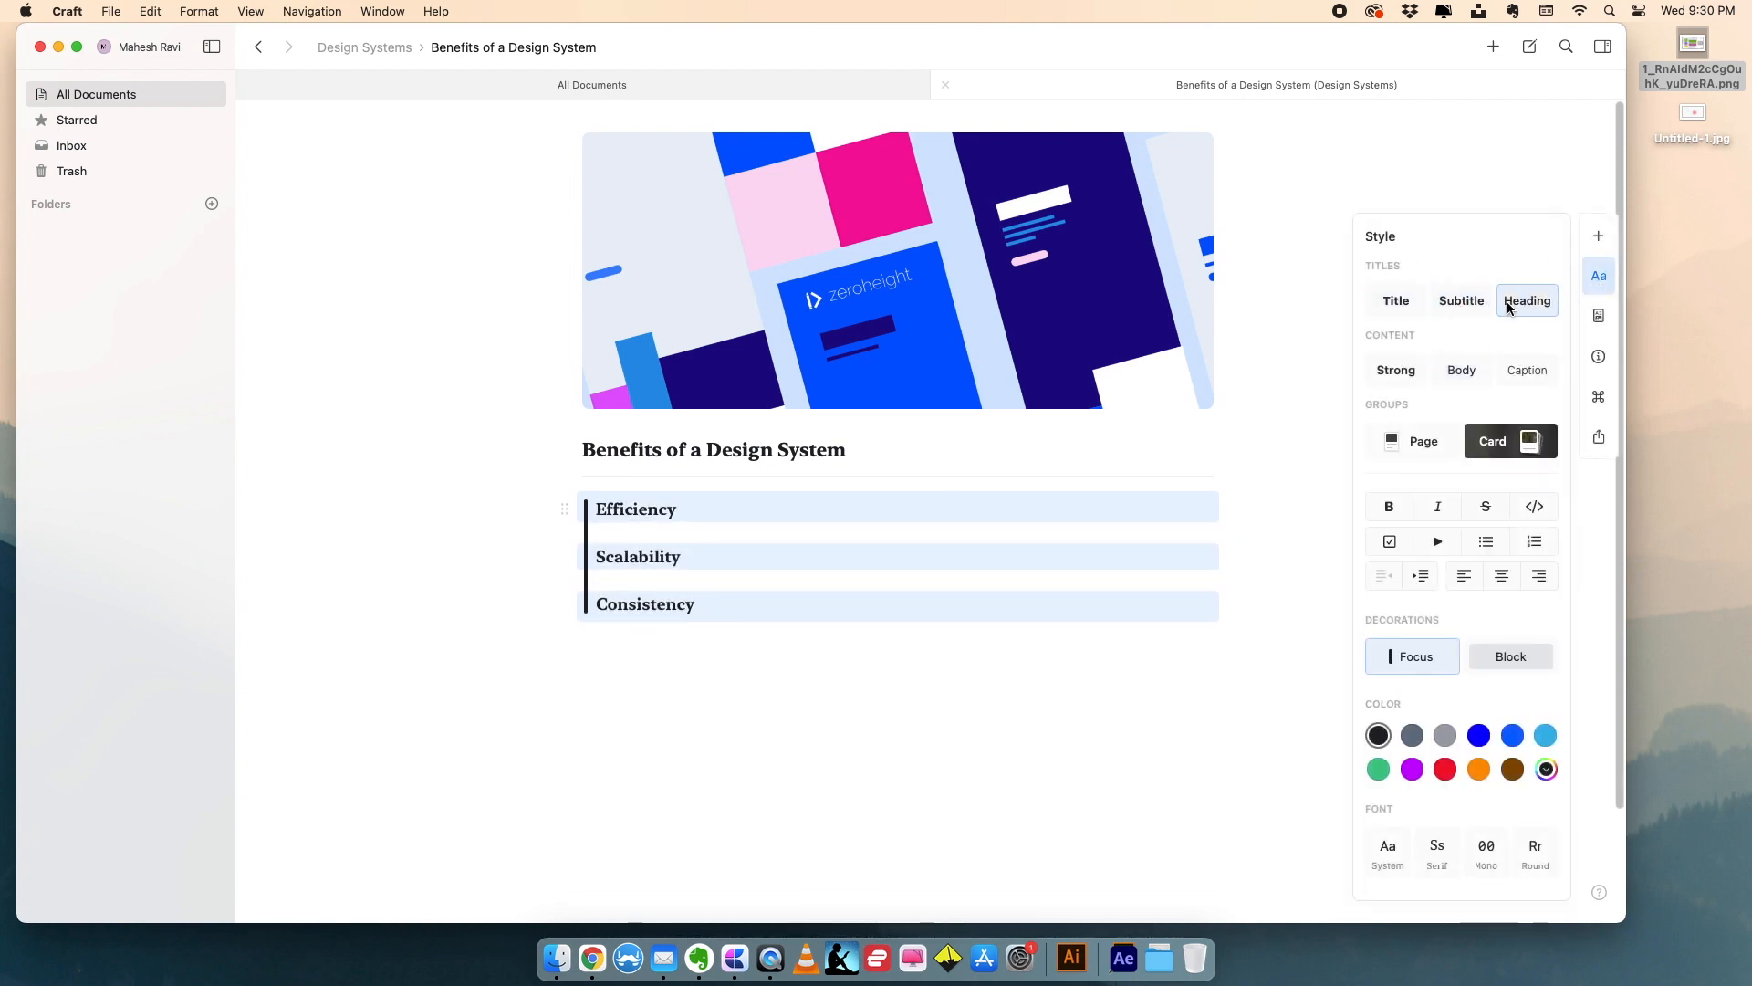
click(1451, 372)
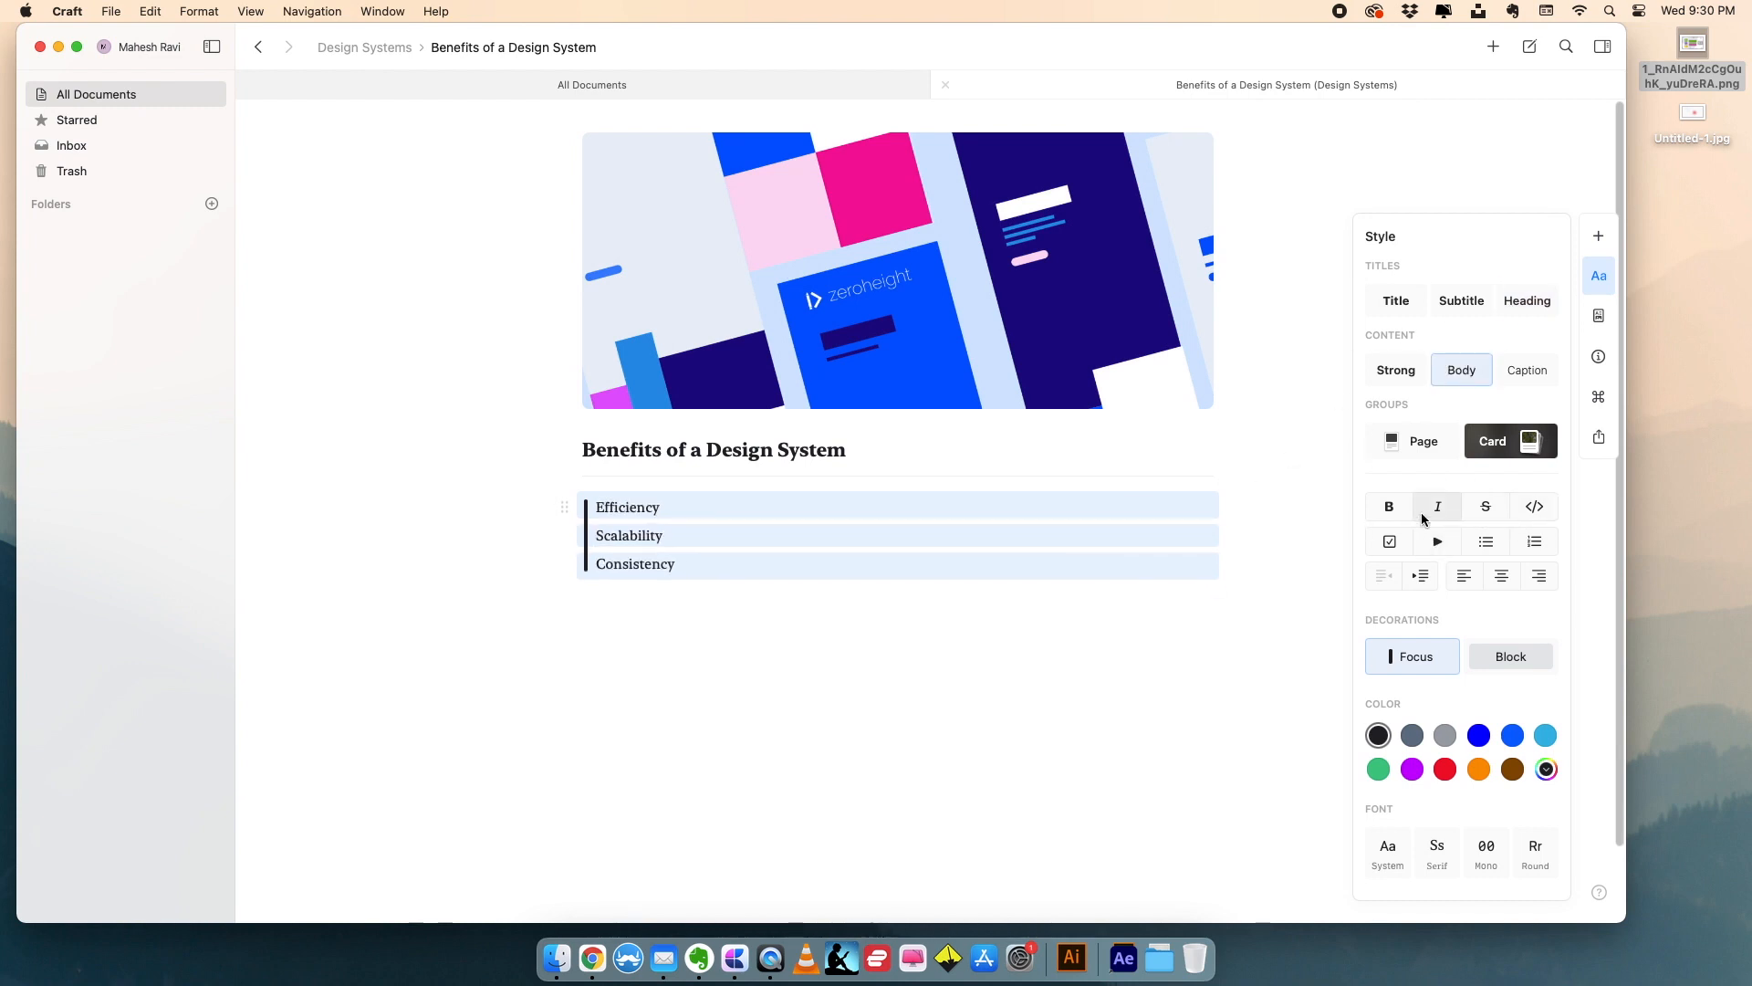
- Colour the three selected benefit lines red
click(1444, 769)
click(994, 643)
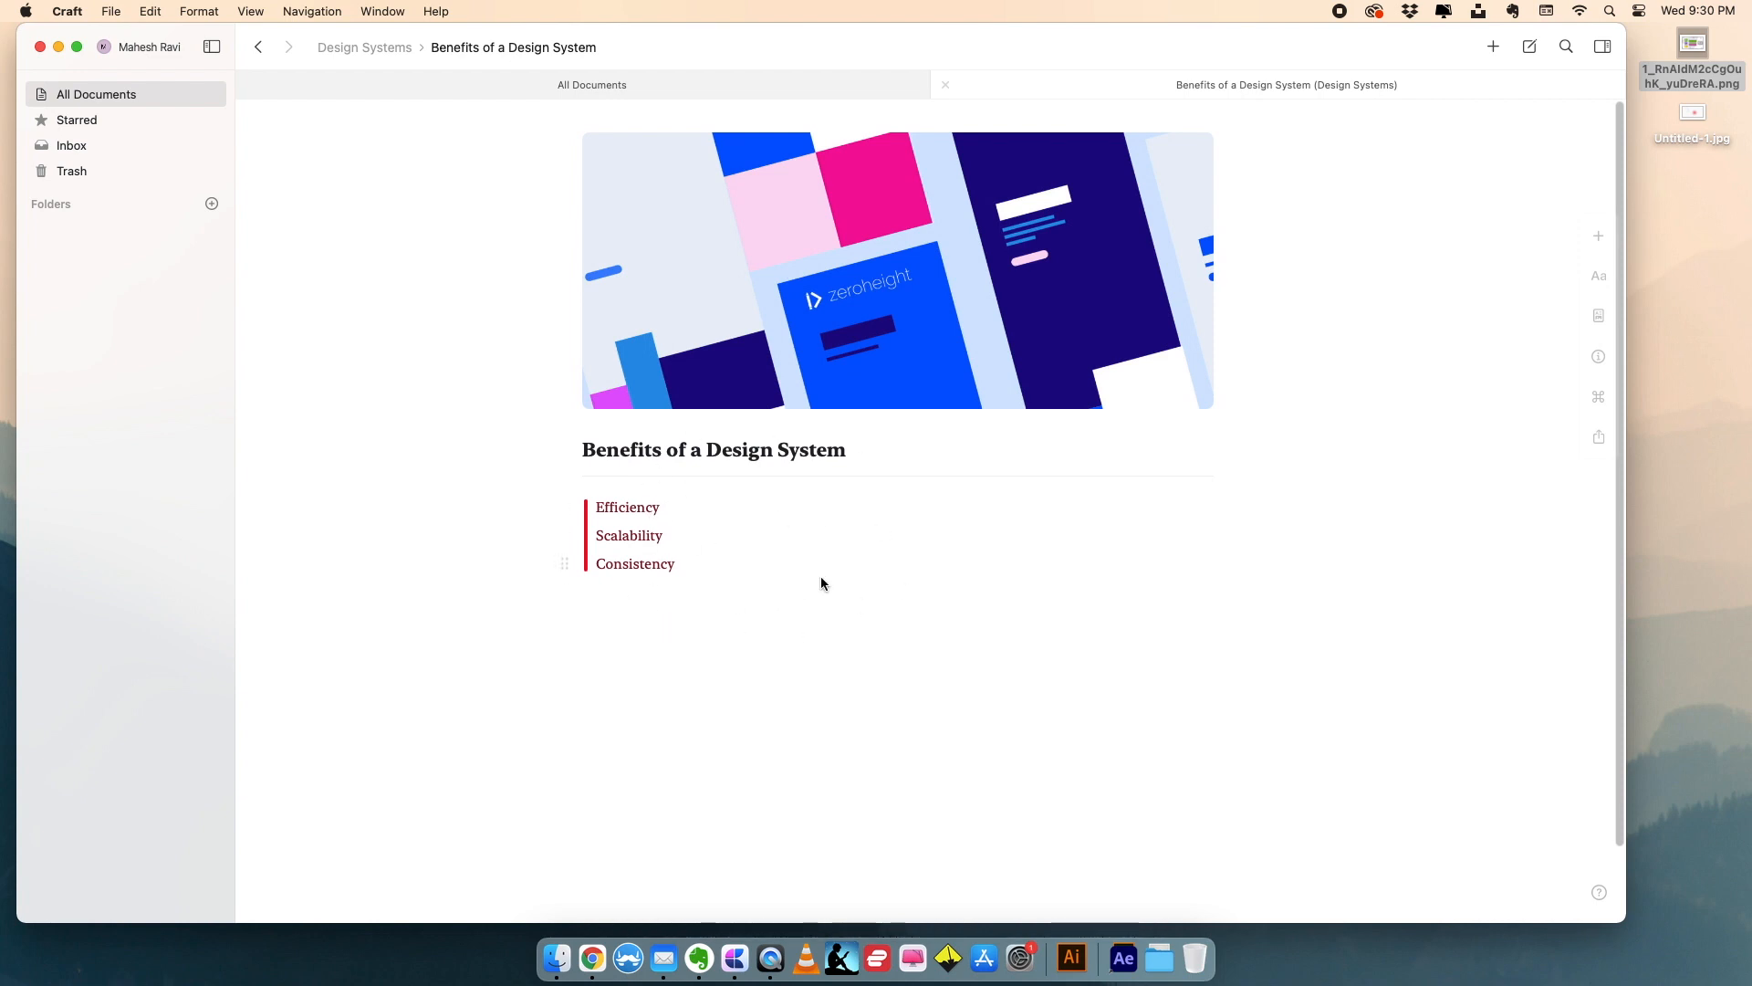
- Return to the parent Design Systems page and open the Examples of a Design System card
click(361, 50)
scroll(472, 436, down, 5)
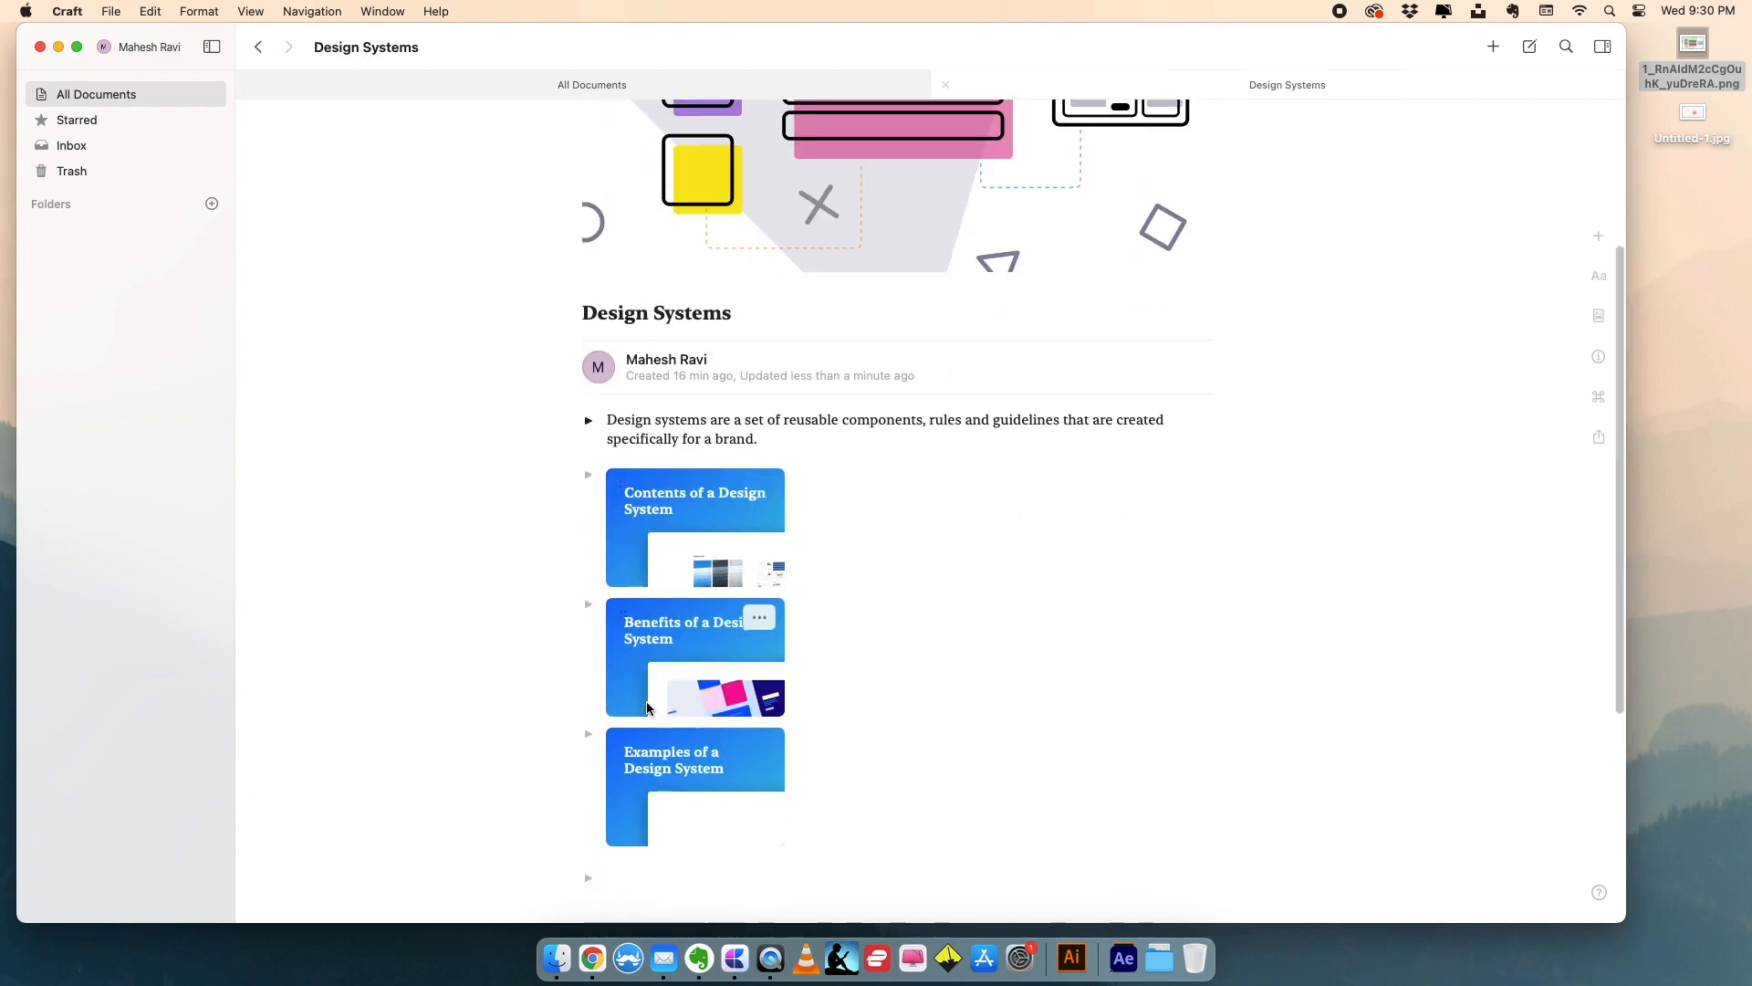
click(672, 757)
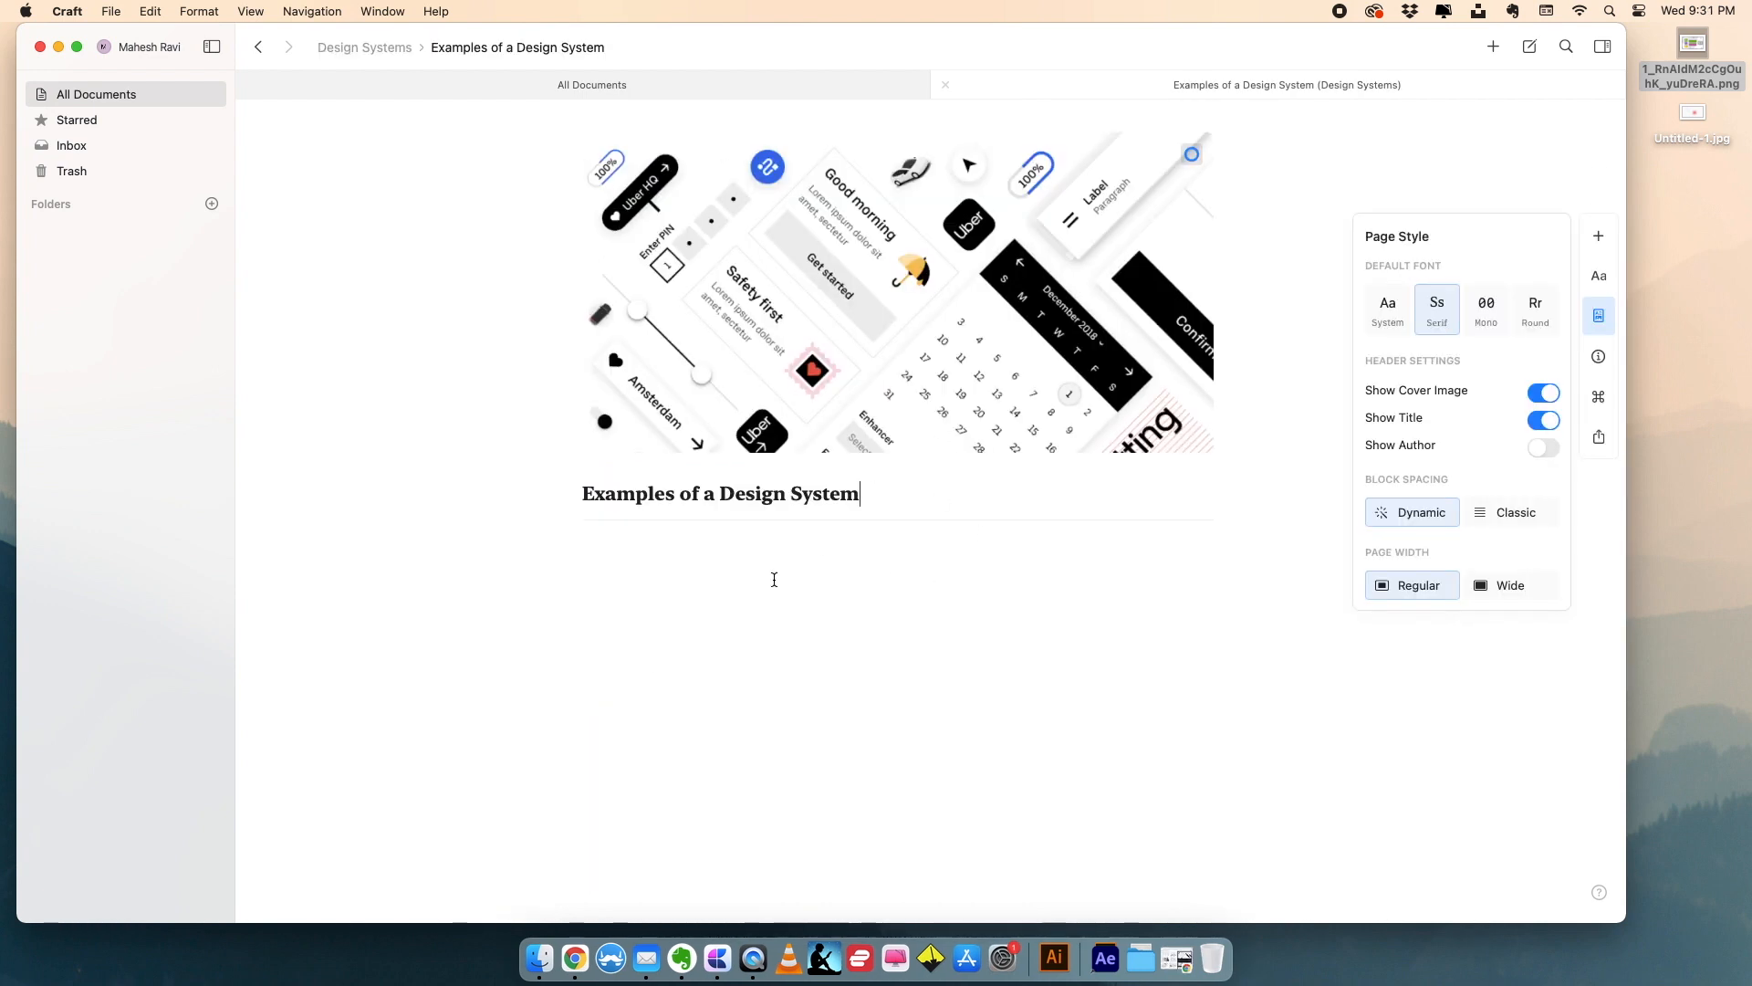
- Write "Uber" as the first line beneath the Examples of a Design System title
click(693, 535)
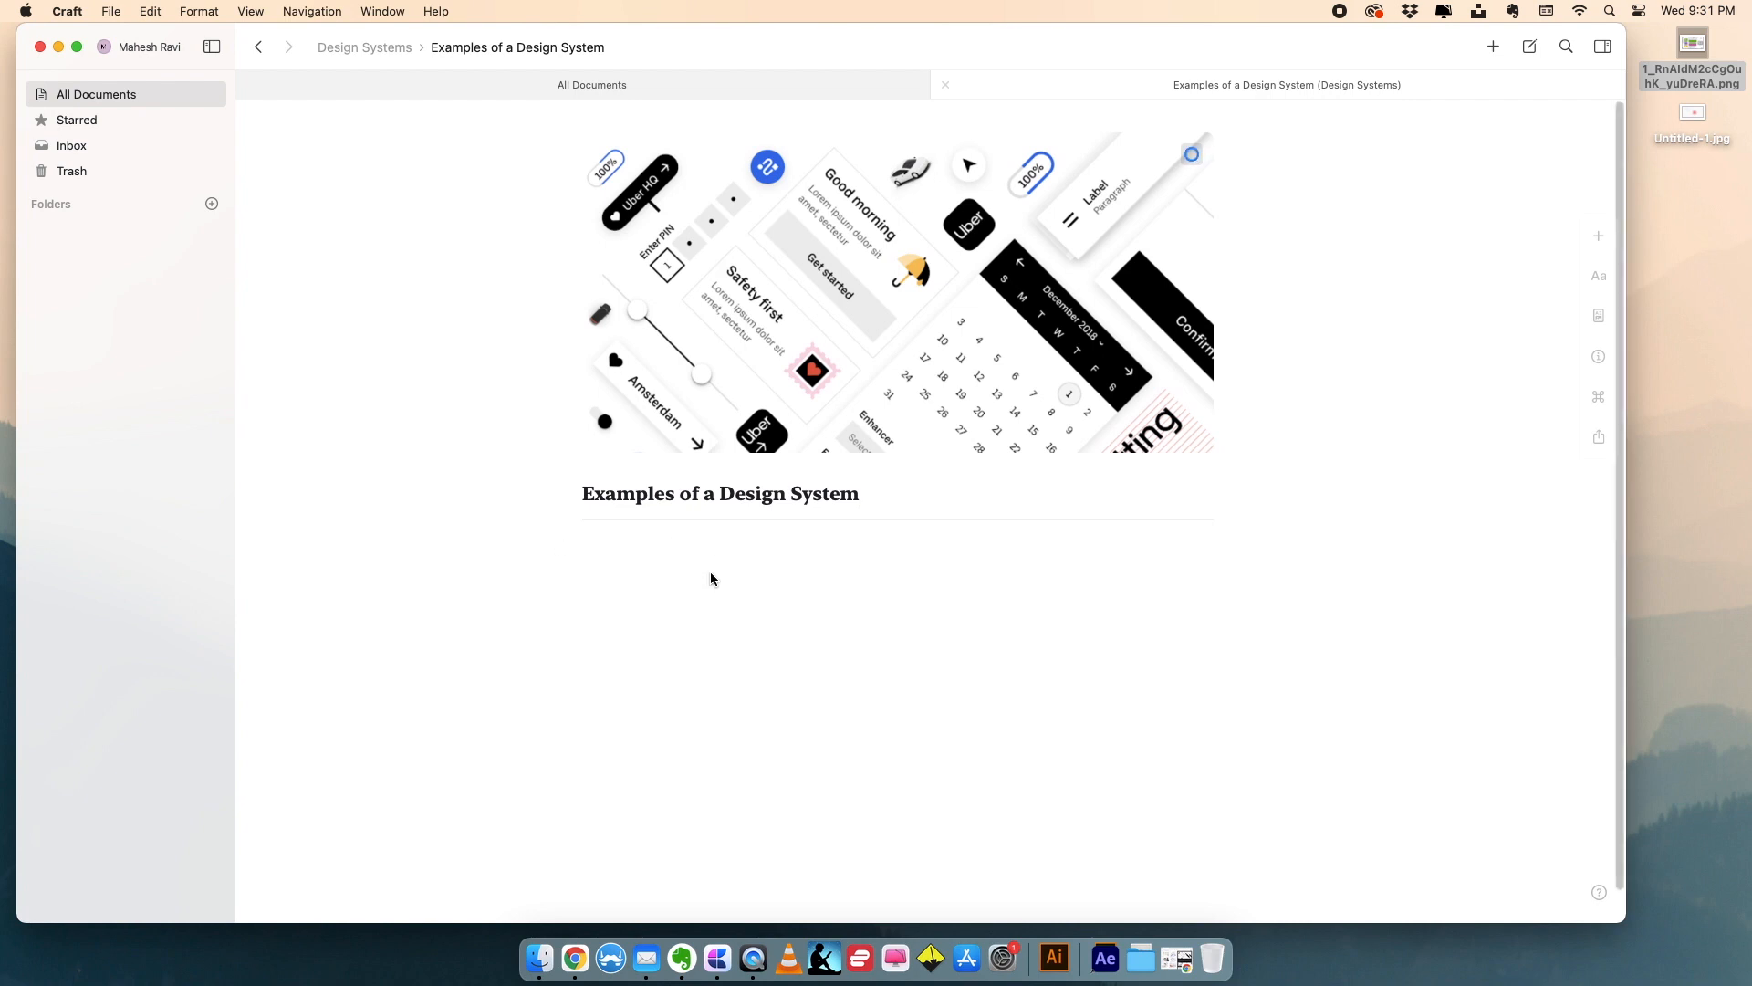
text(Uber)
double_click(614, 546)
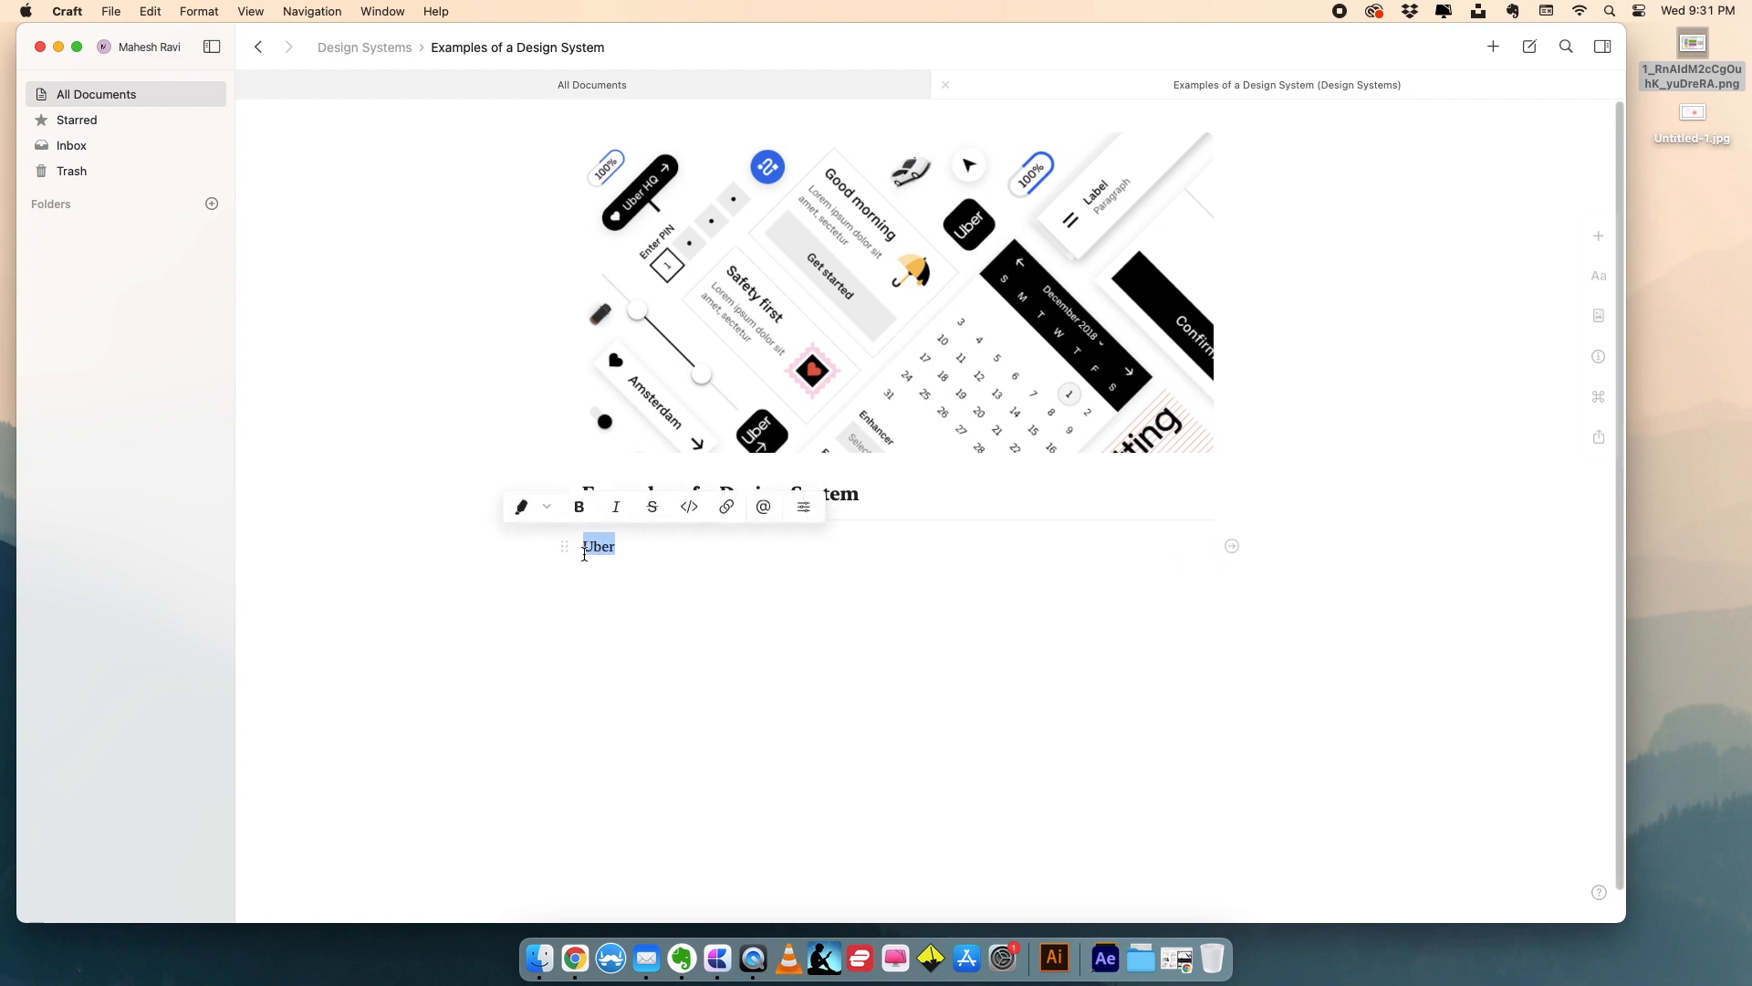
click(720, 720)
- Switch to Chrome, load brand.uber.com and copy the page's address, then minimize the browser window
click(576, 956)
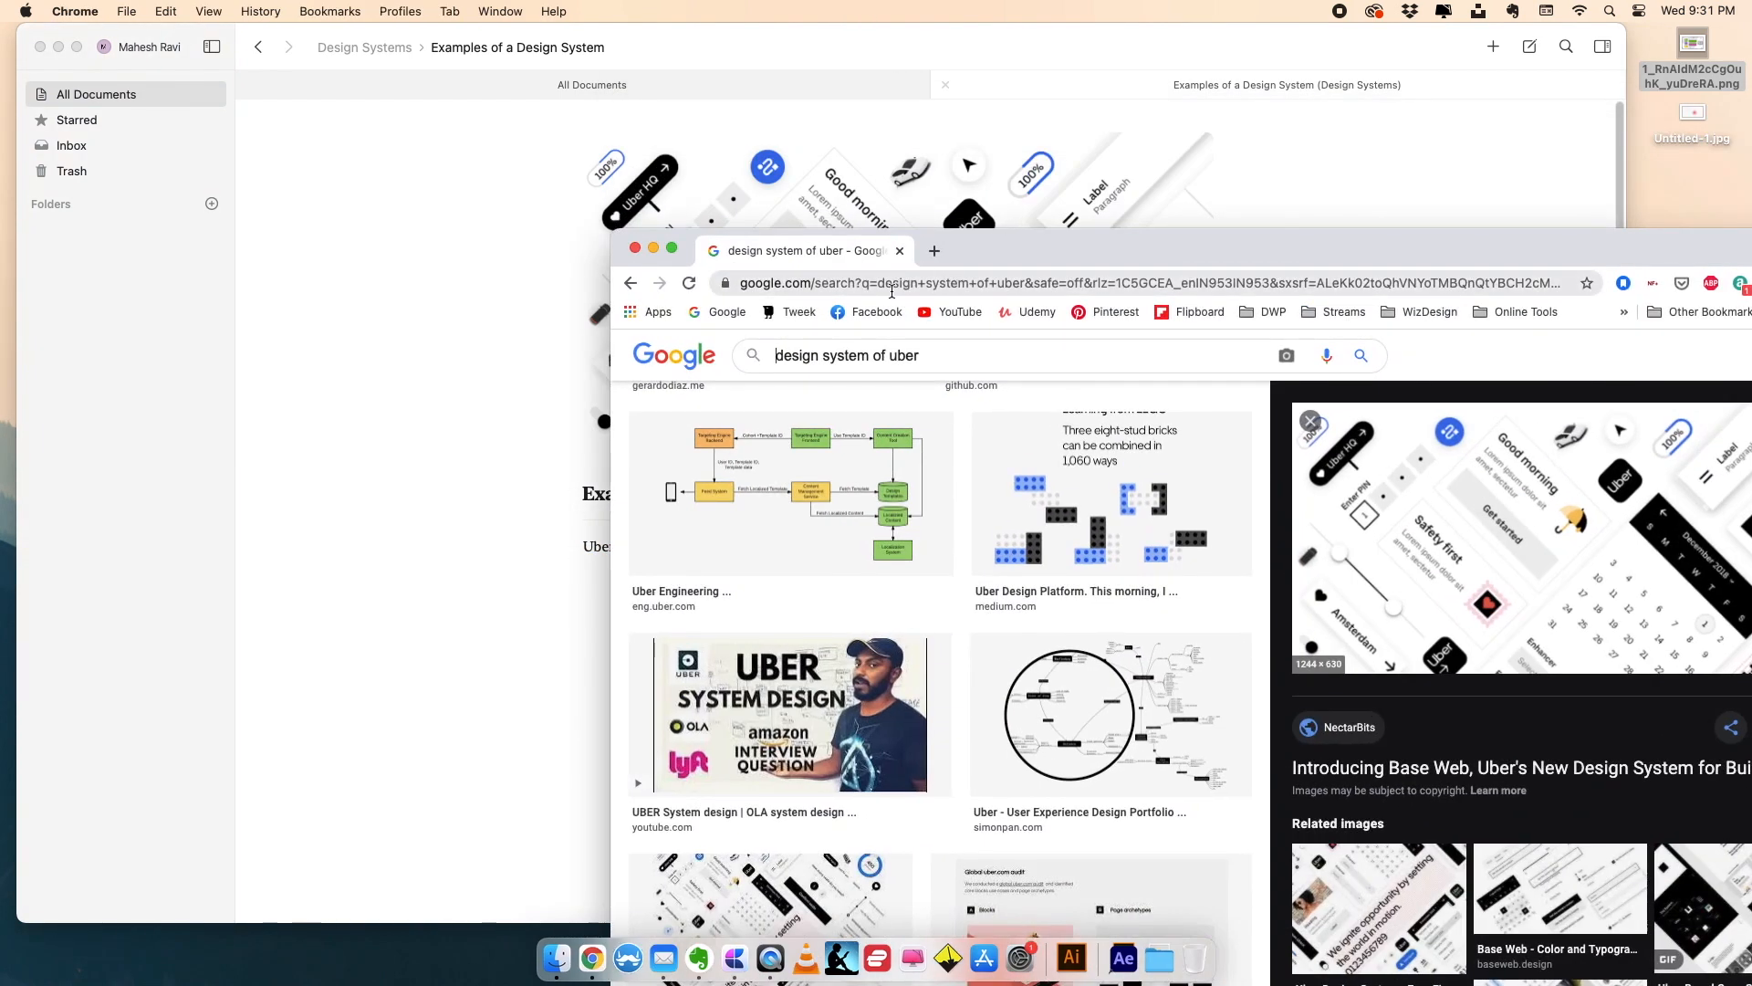
click(891, 294)
text(brand.uber.com)
key(Return)
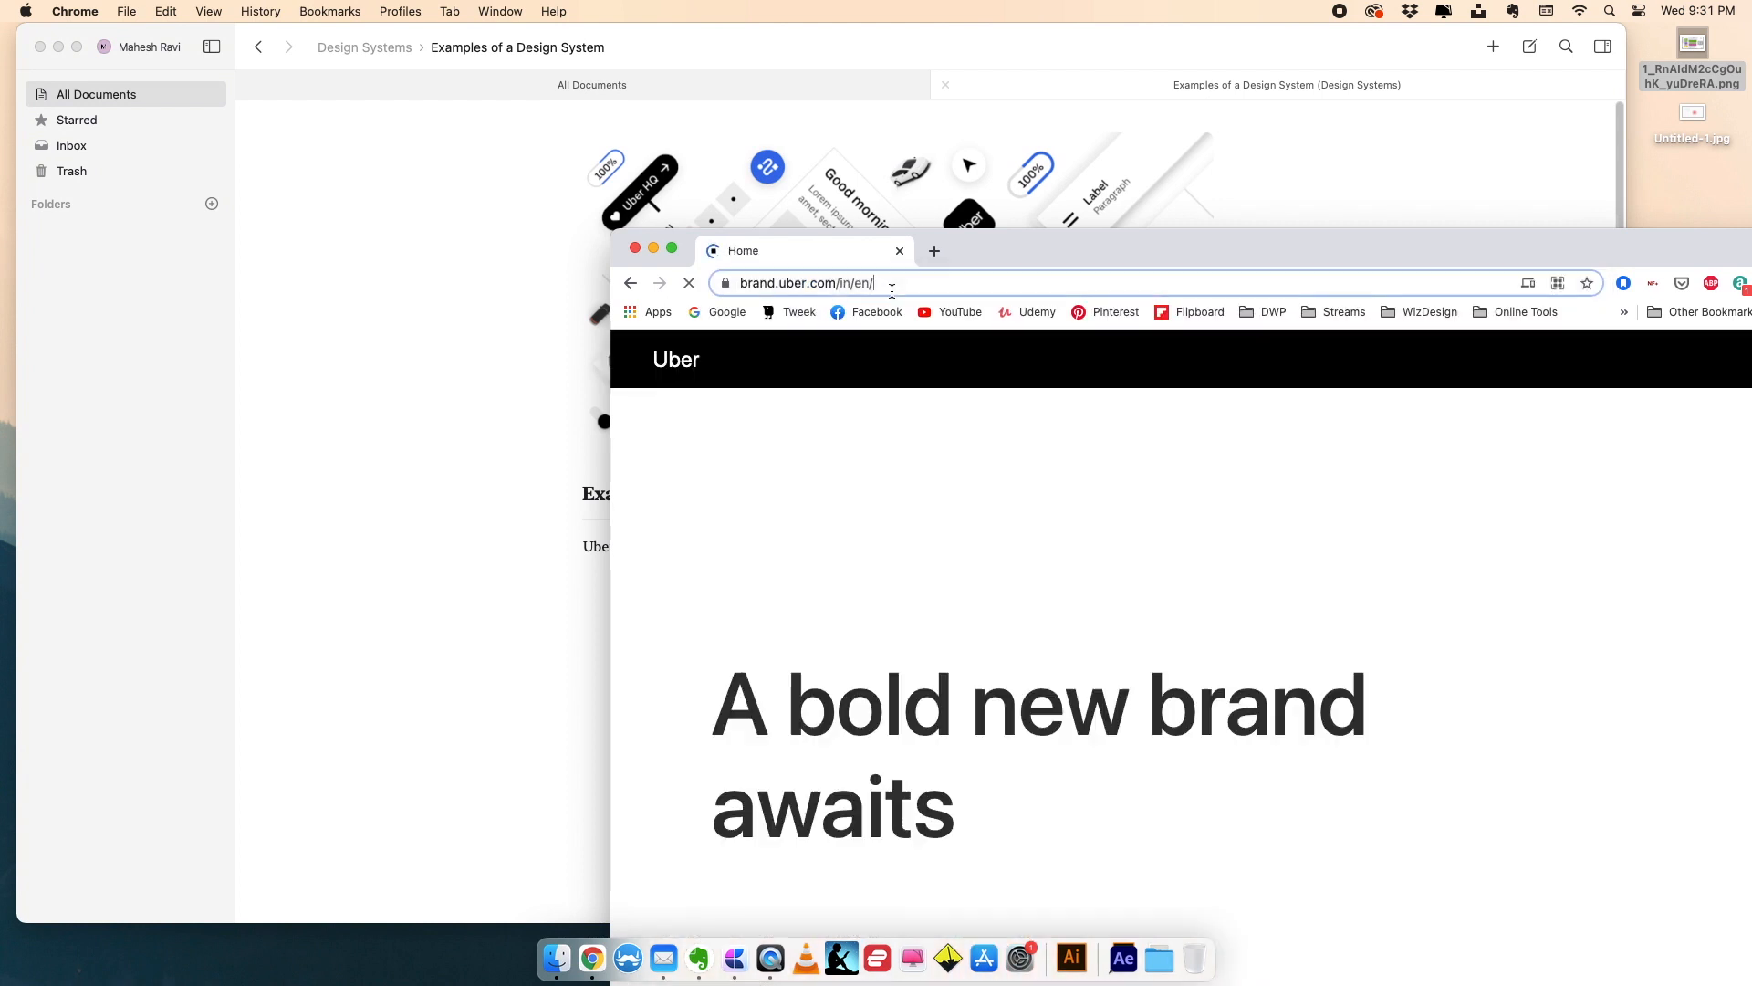
click(892, 286)
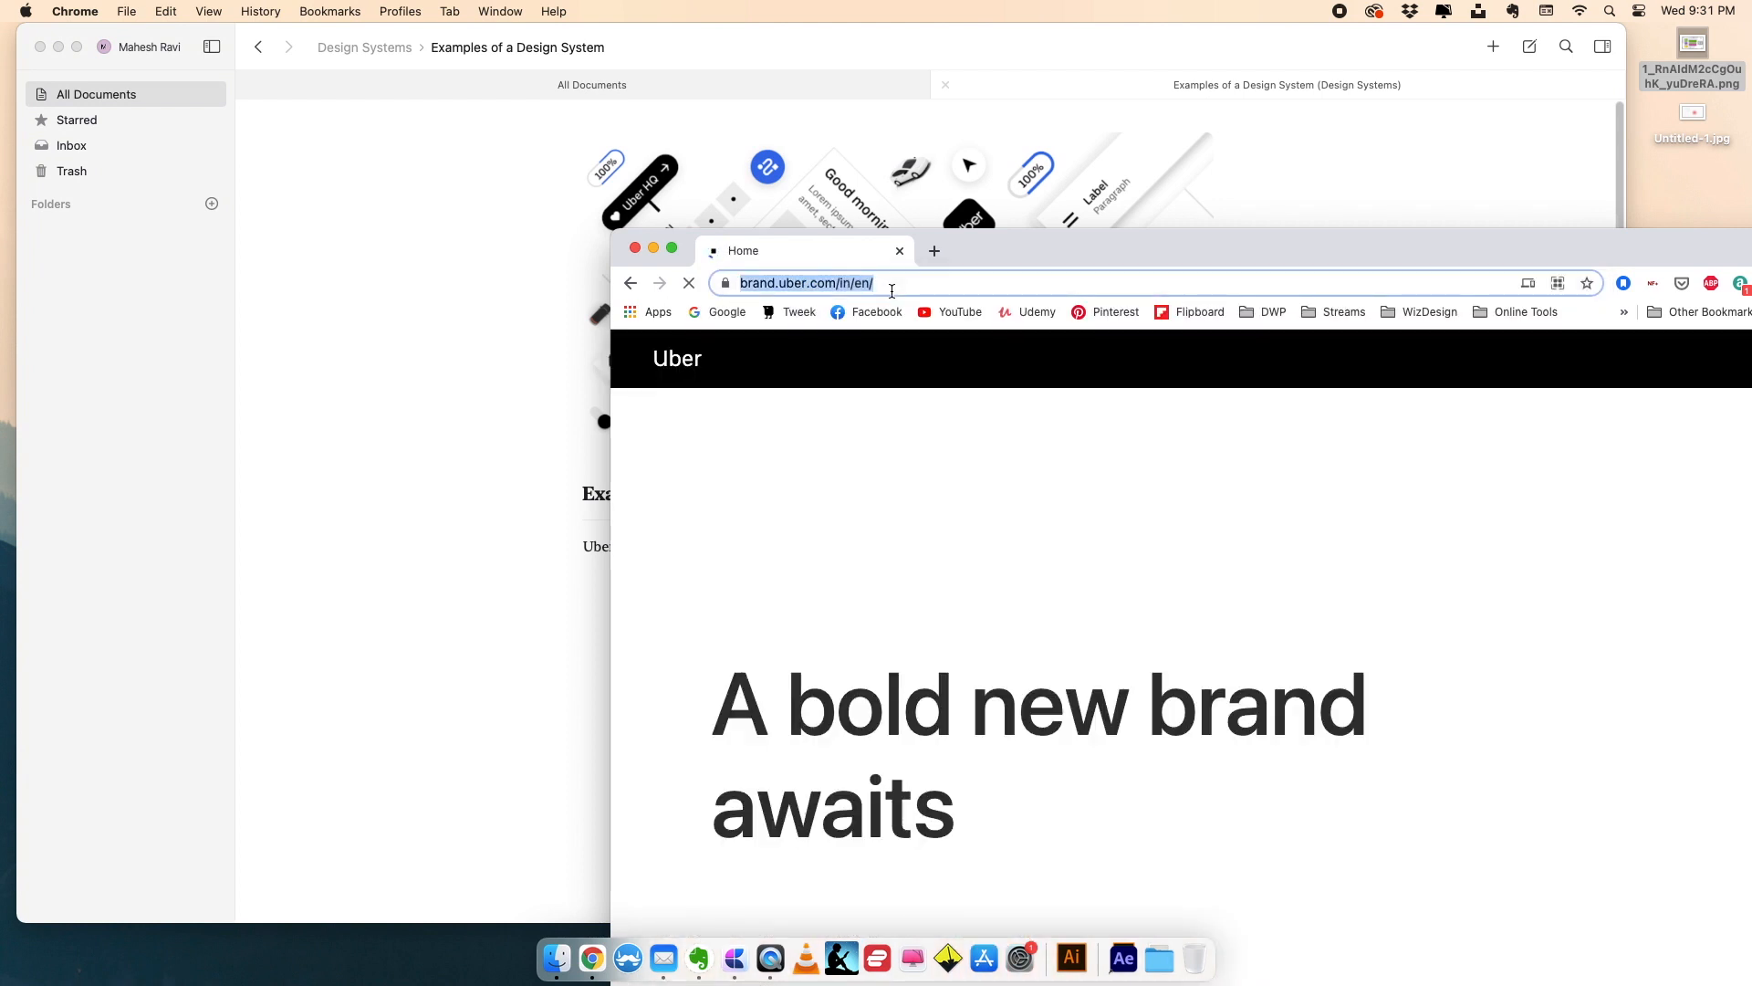
right_click(792, 274)
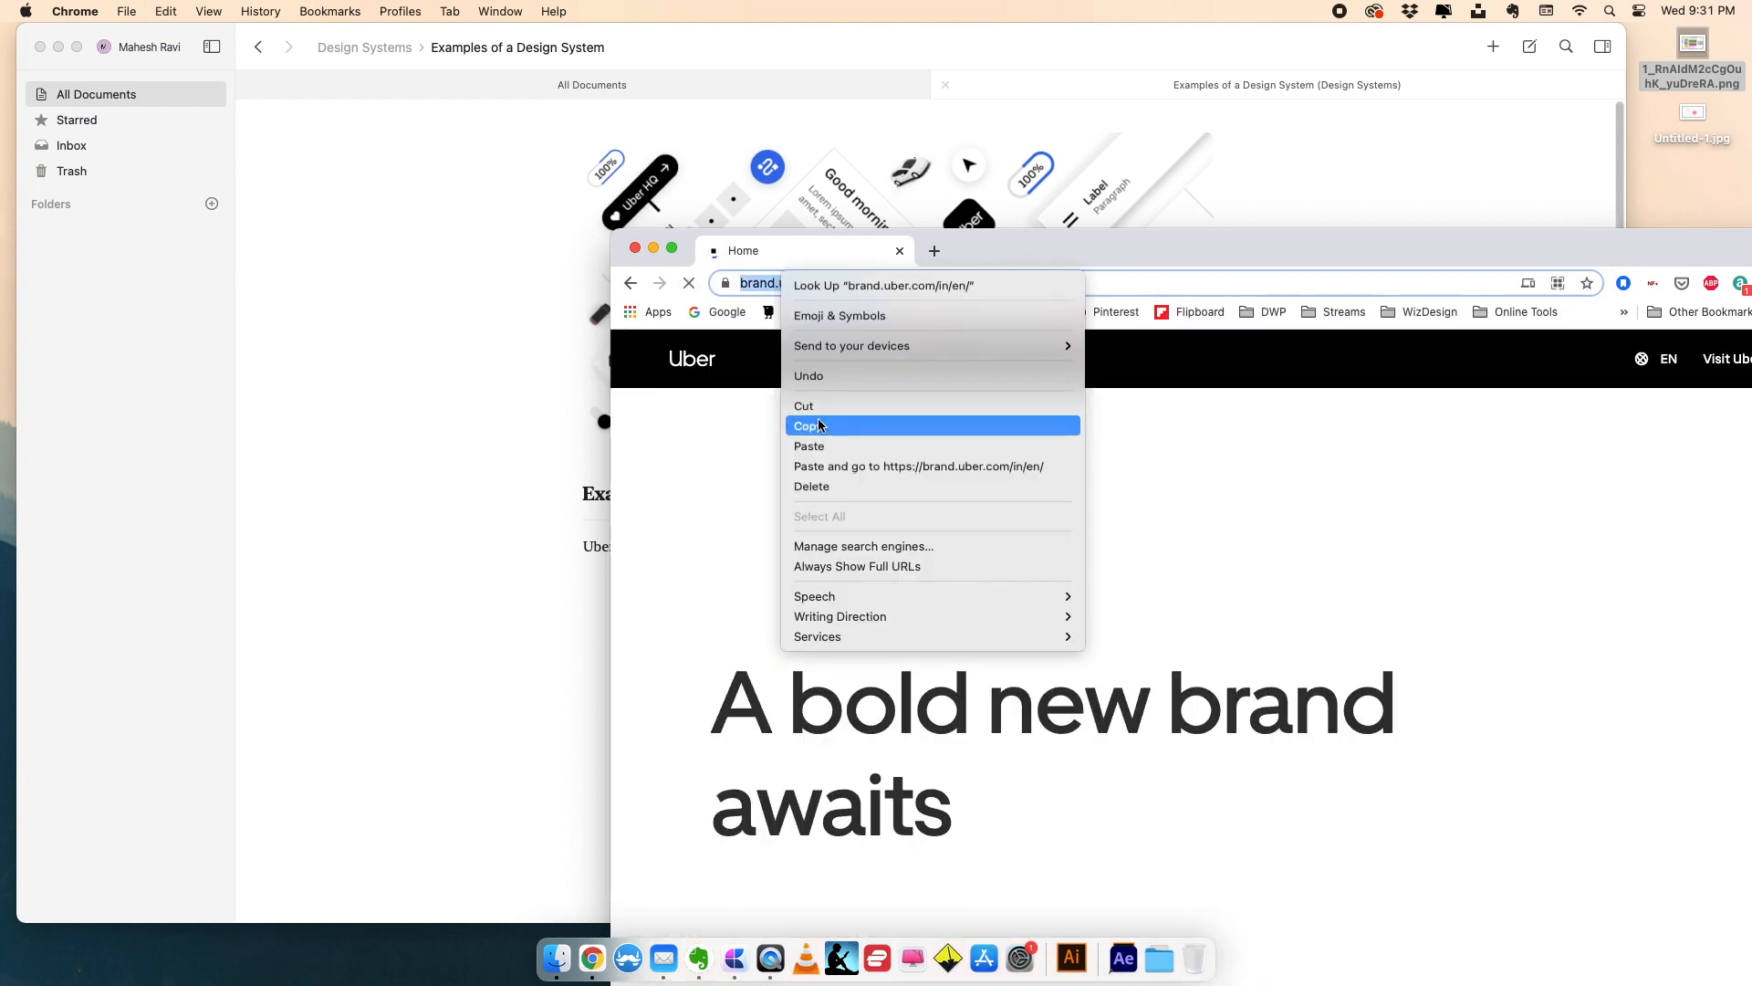
click(821, 425)
key(super+m)
- Link the word "Uber" on the Examples page to the copied Uber brand address
click(596, 545)
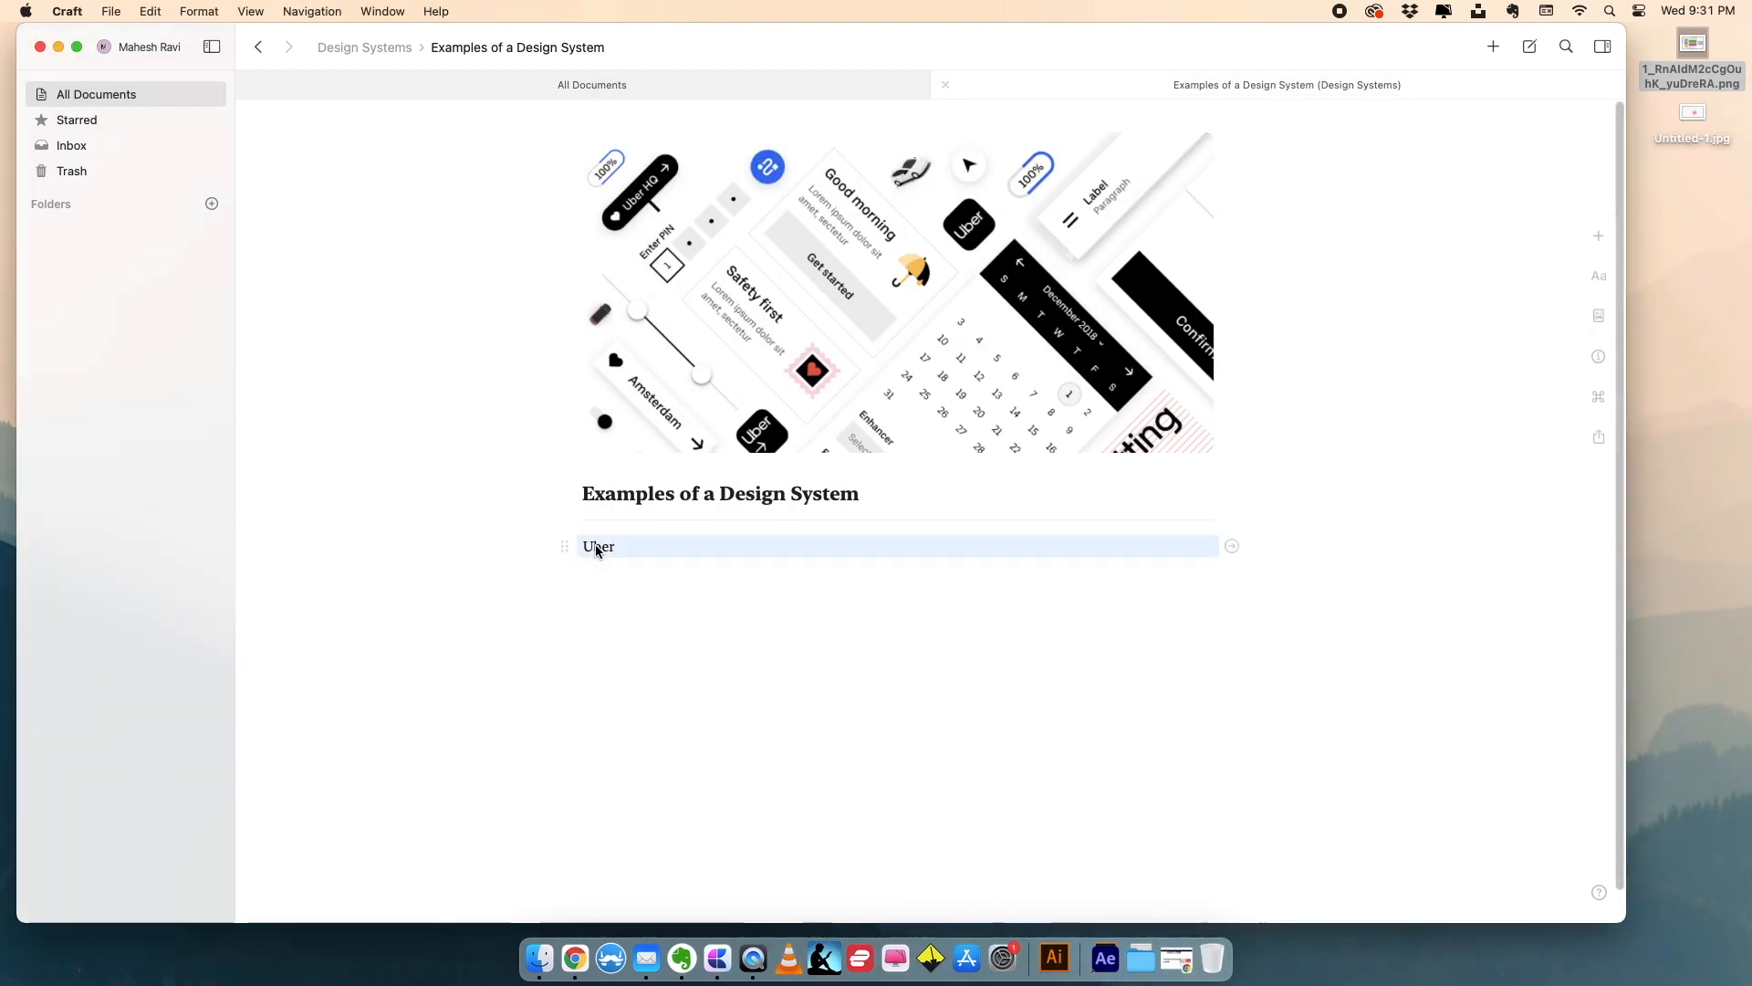
double_click(593, 547)
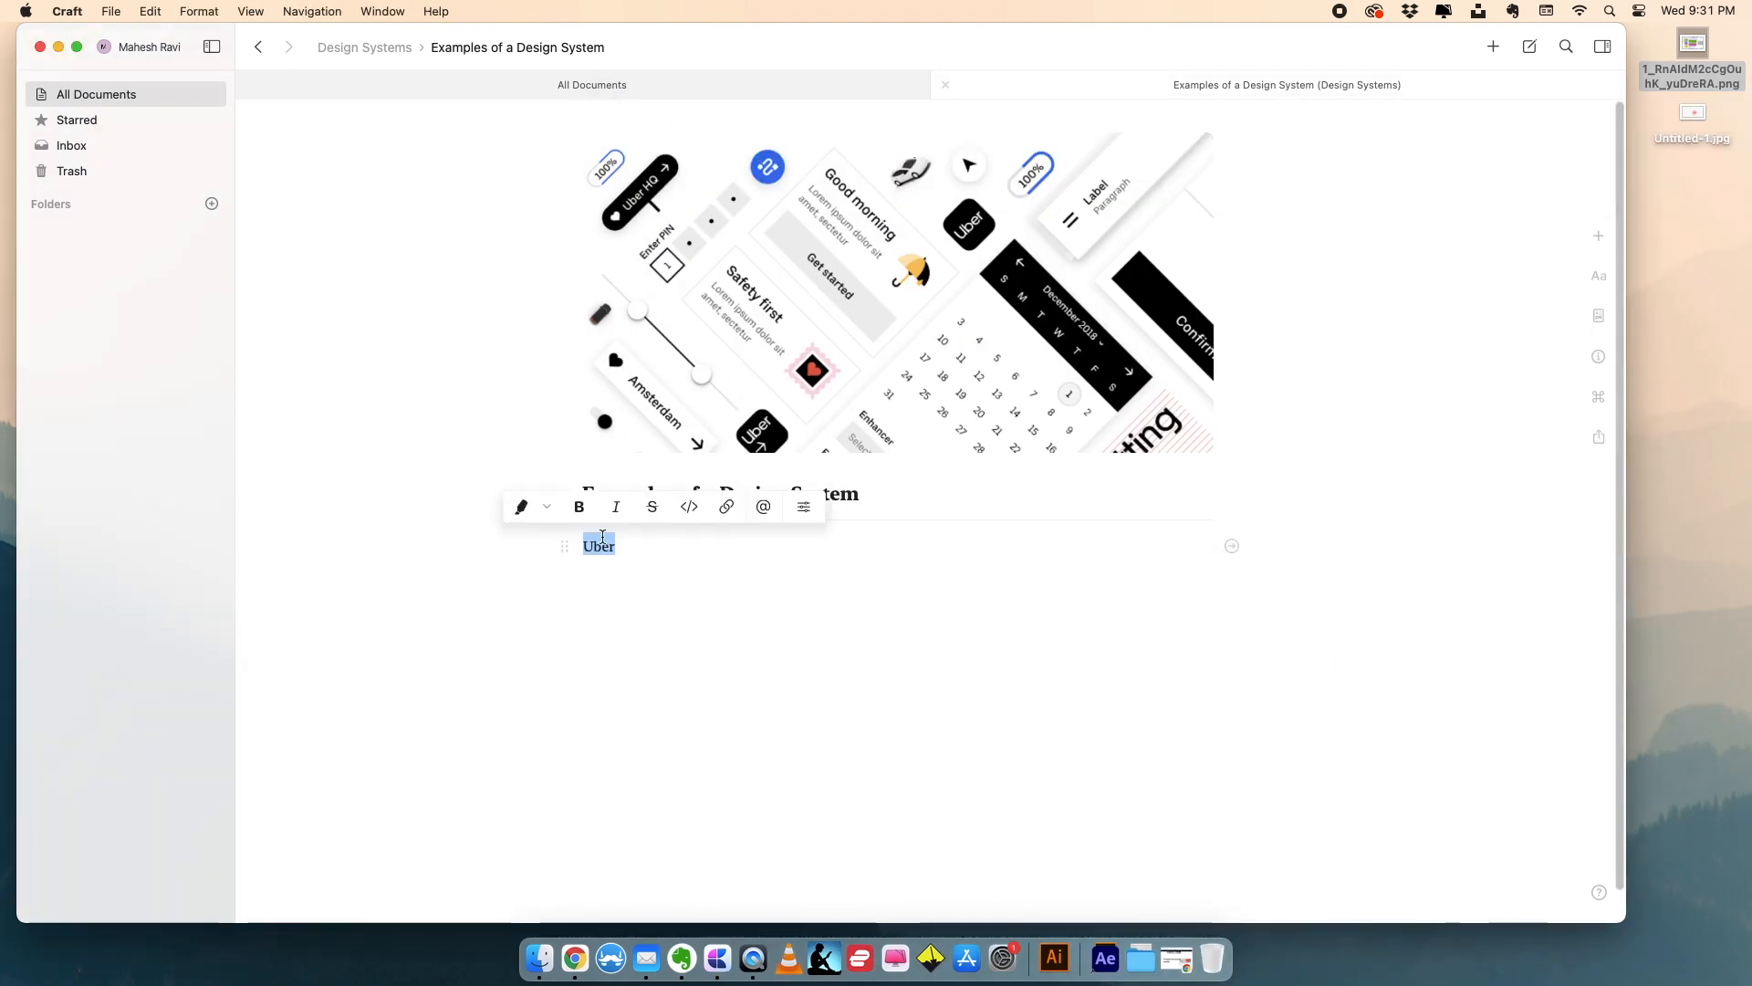
click(725, 508)
key(super+v)
click(780, 506)
click(603, 581)
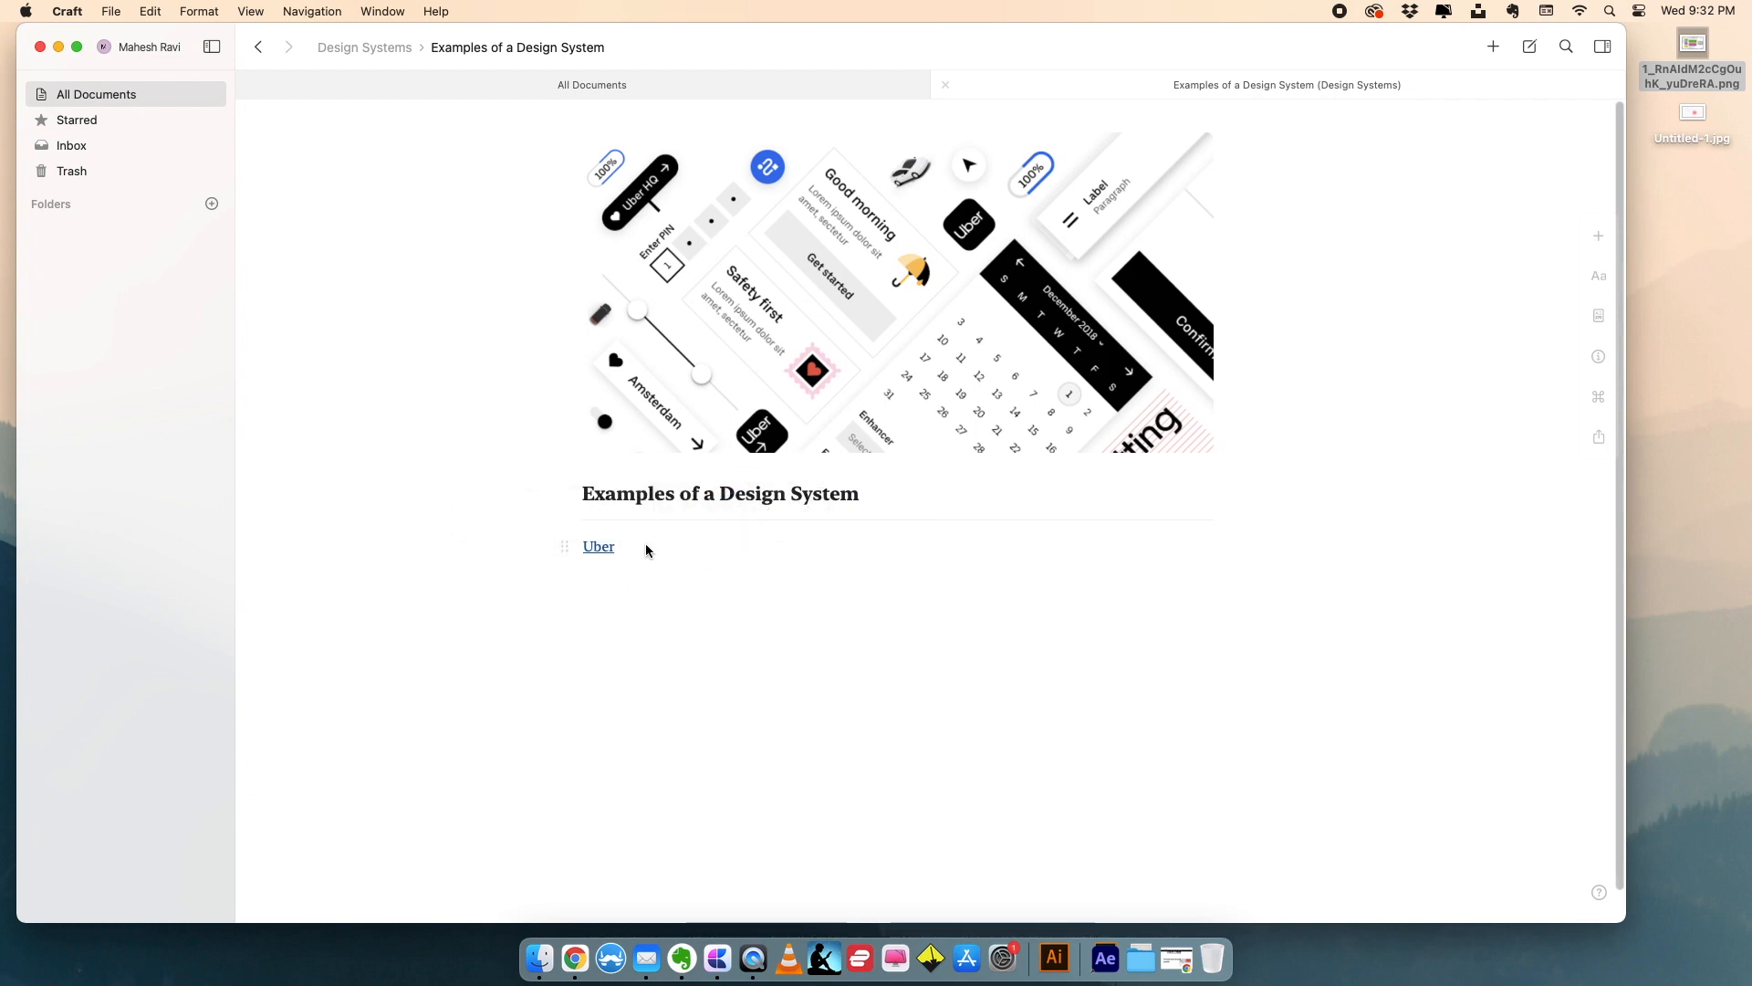
key(Escape)
- Write "Shopify" on a new line below Uber and select the word
click(645, 598)
text(S)
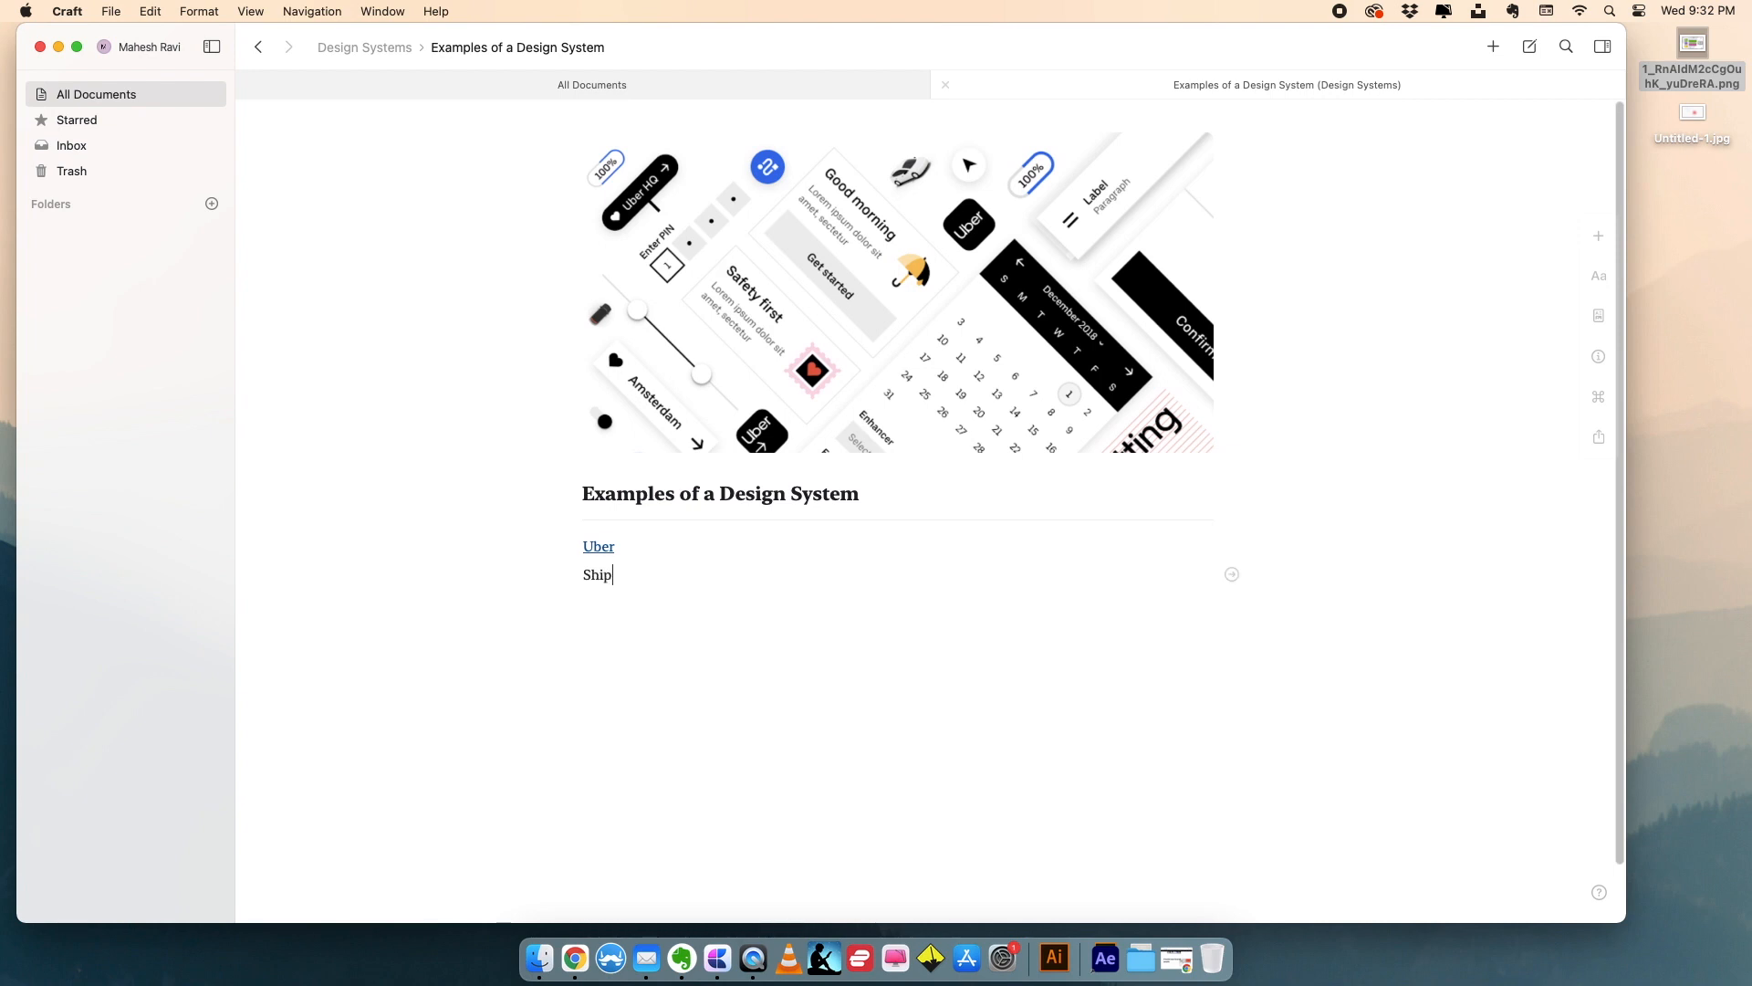
text(hopify)
double_click(593, 573)
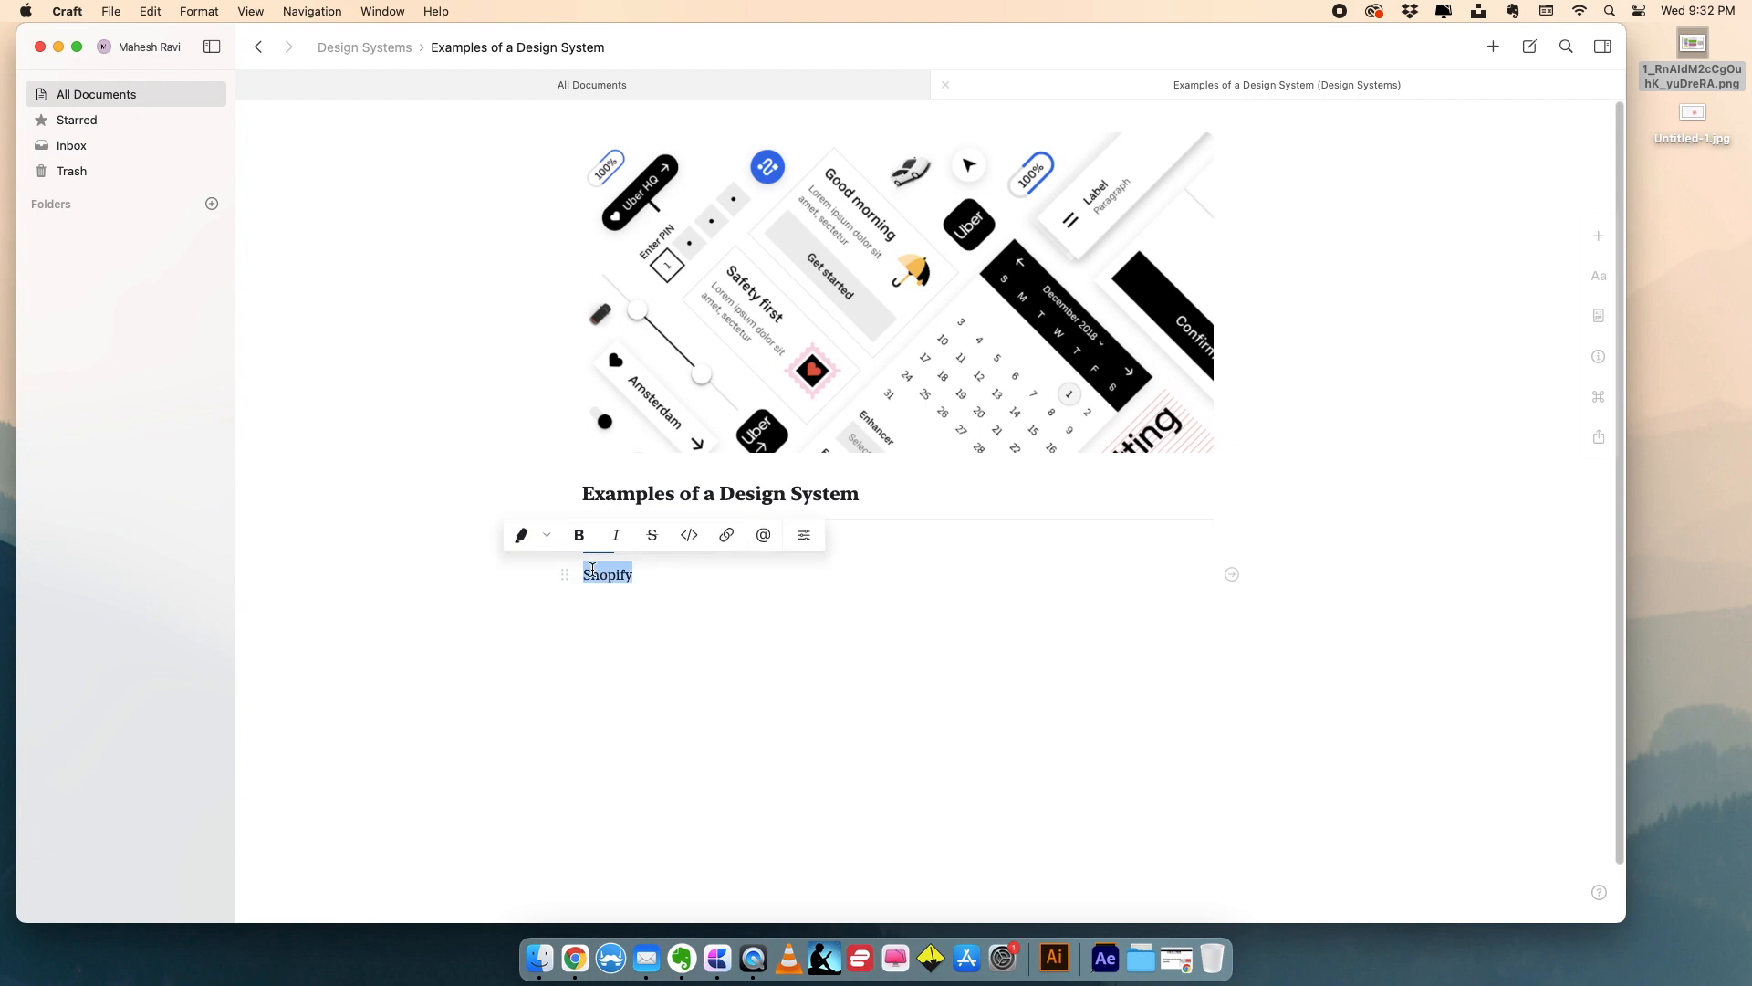
- Switch to Chrome, load polaris.shopify.com and copy the page's address
click(574, 958)
text(polaris.shopify.com)
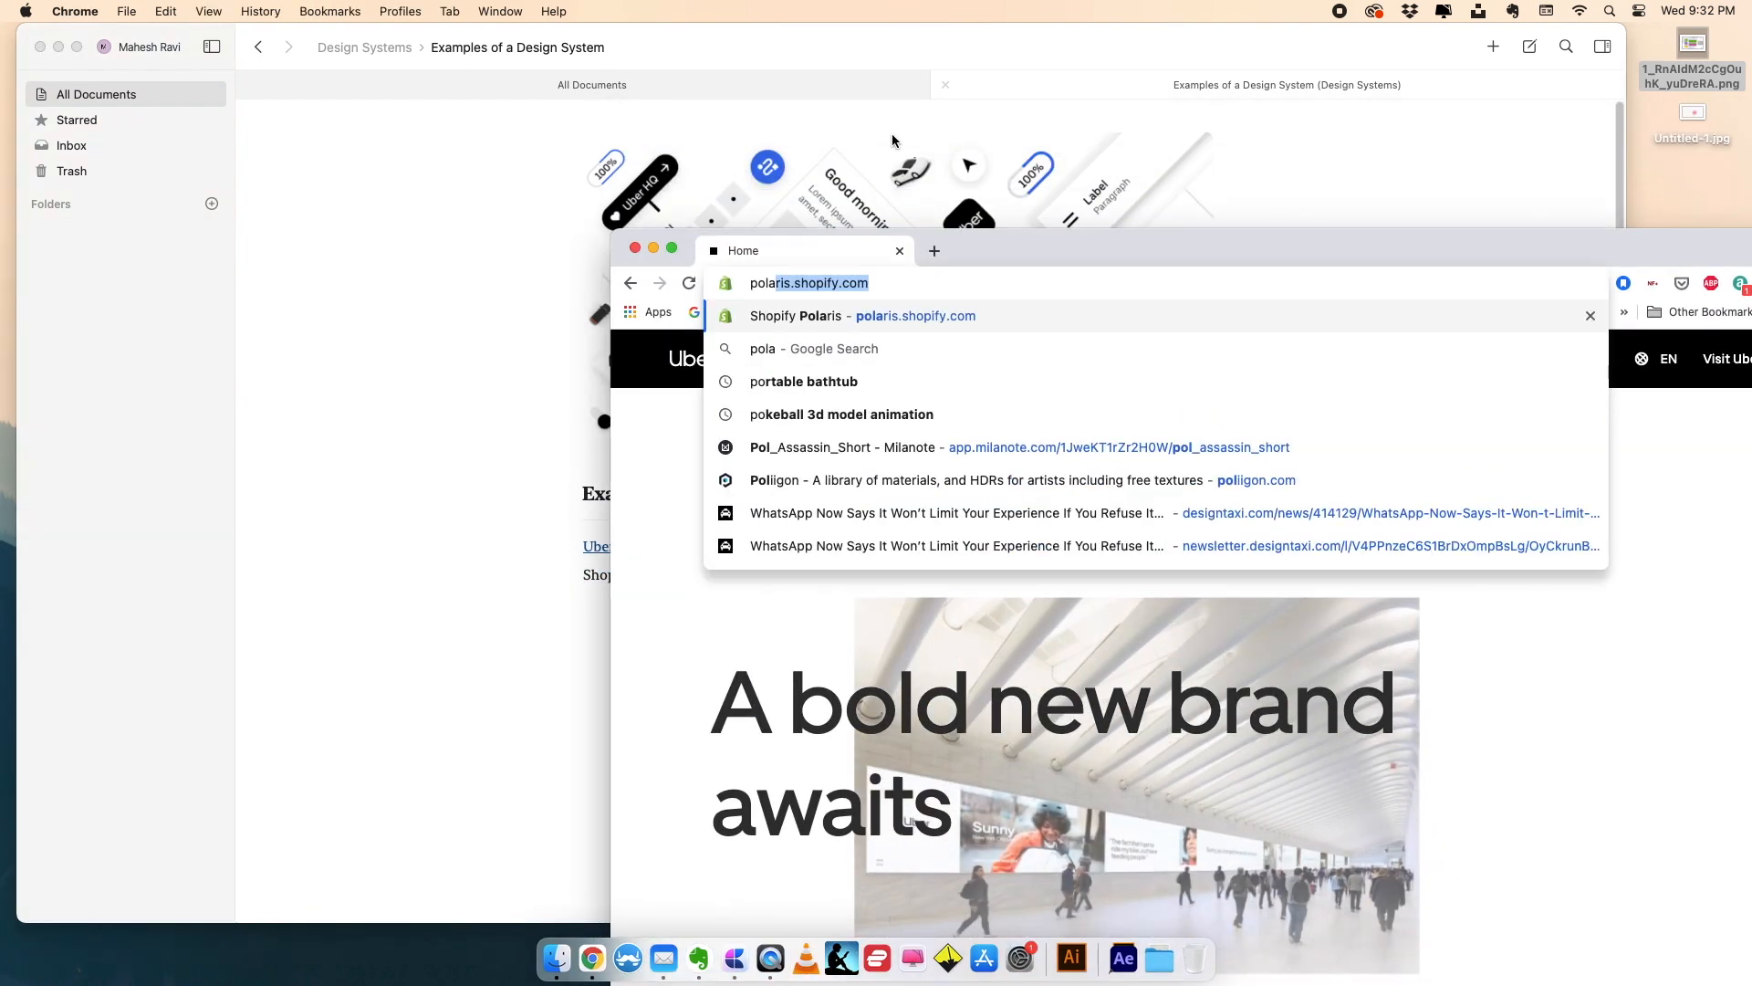
key(Return)
click(790, 283)
click(507, 408)
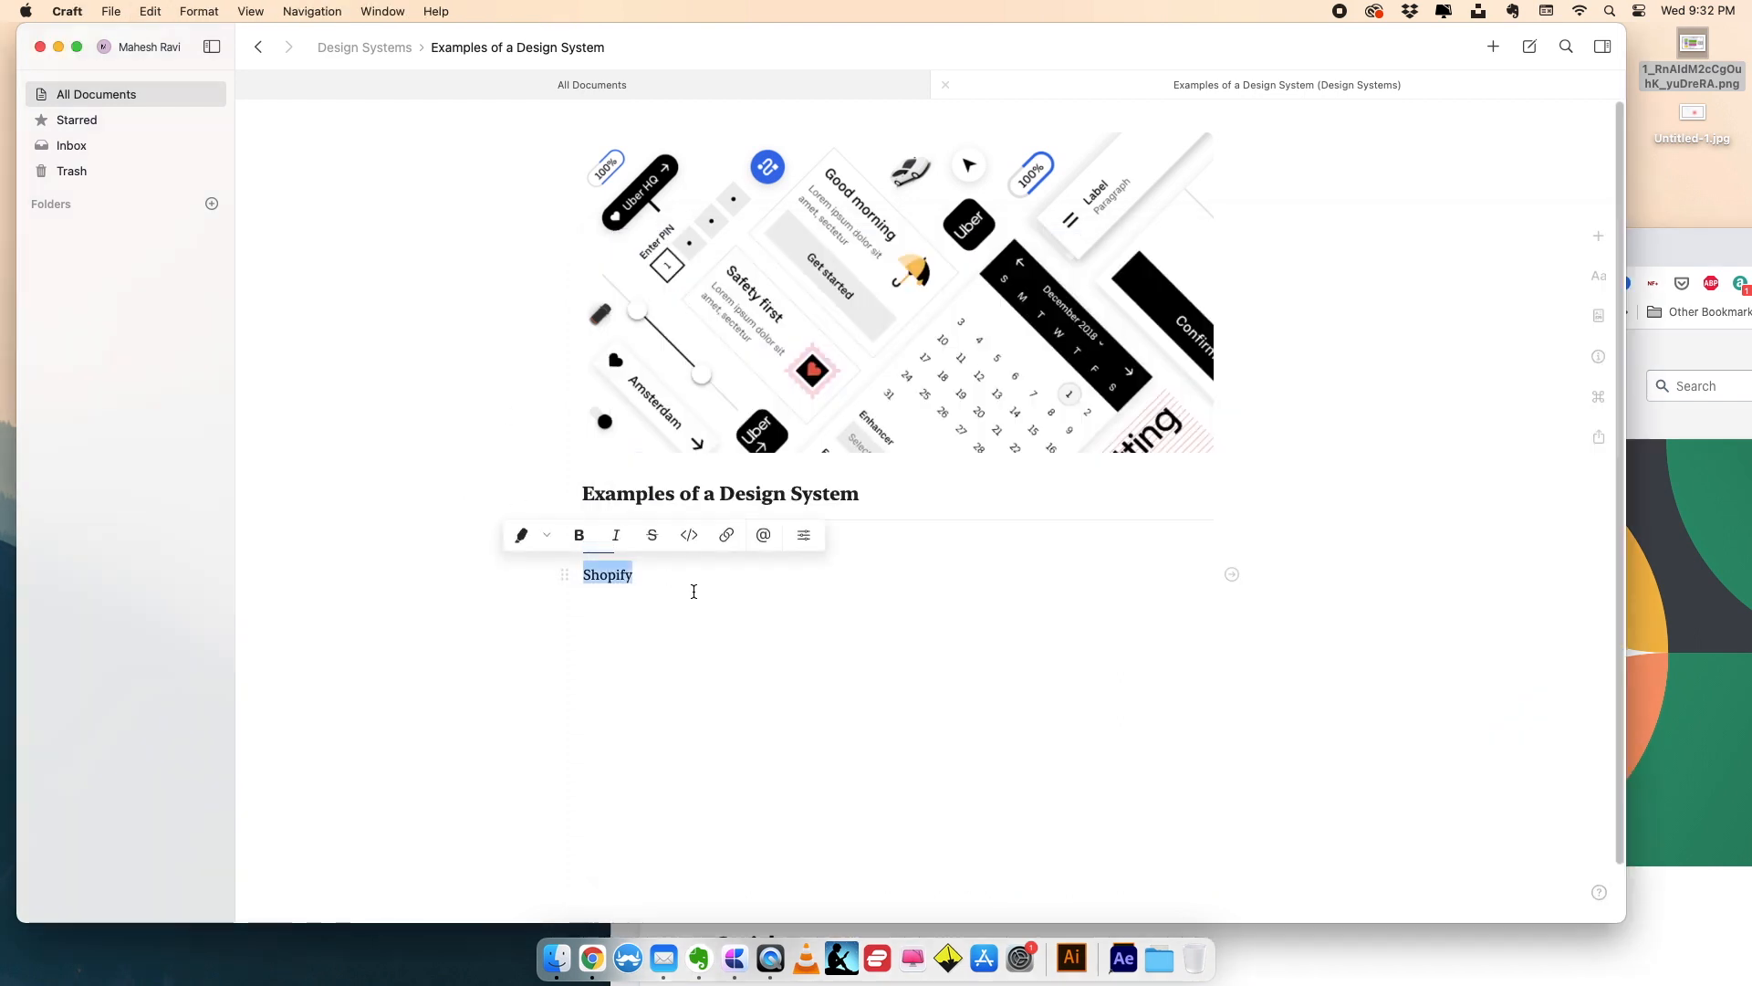
click(727, 532)
key(super+v)
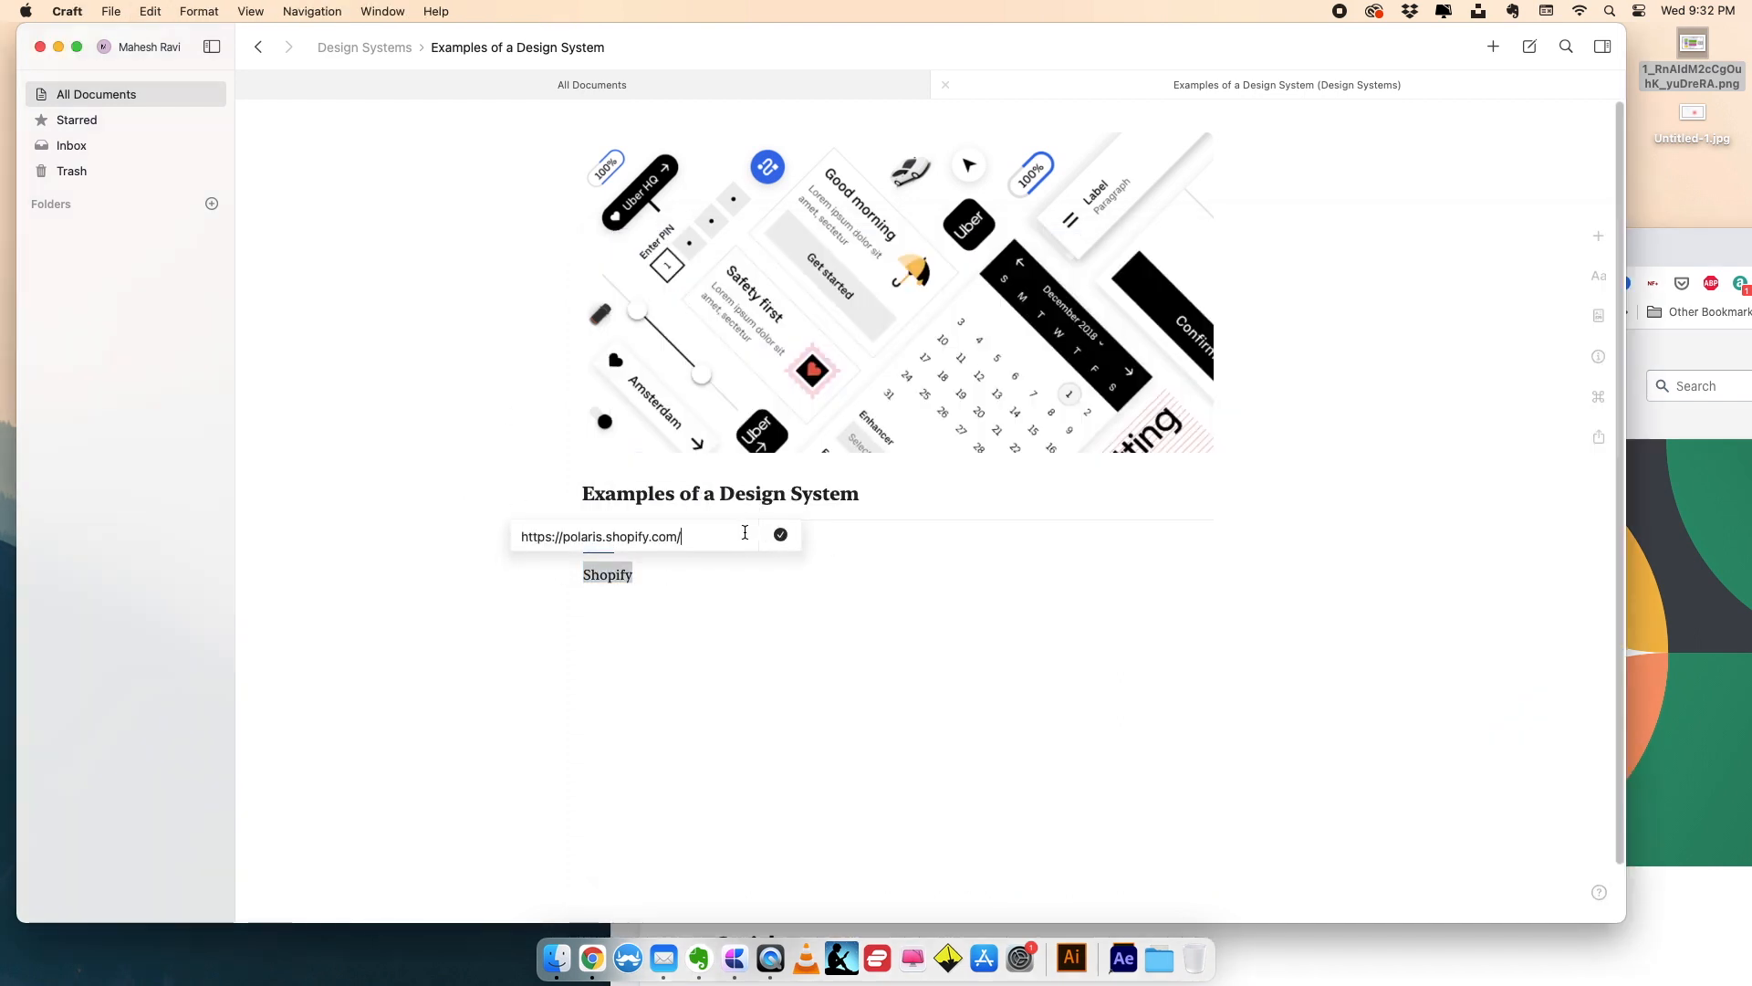
click(780, 533)
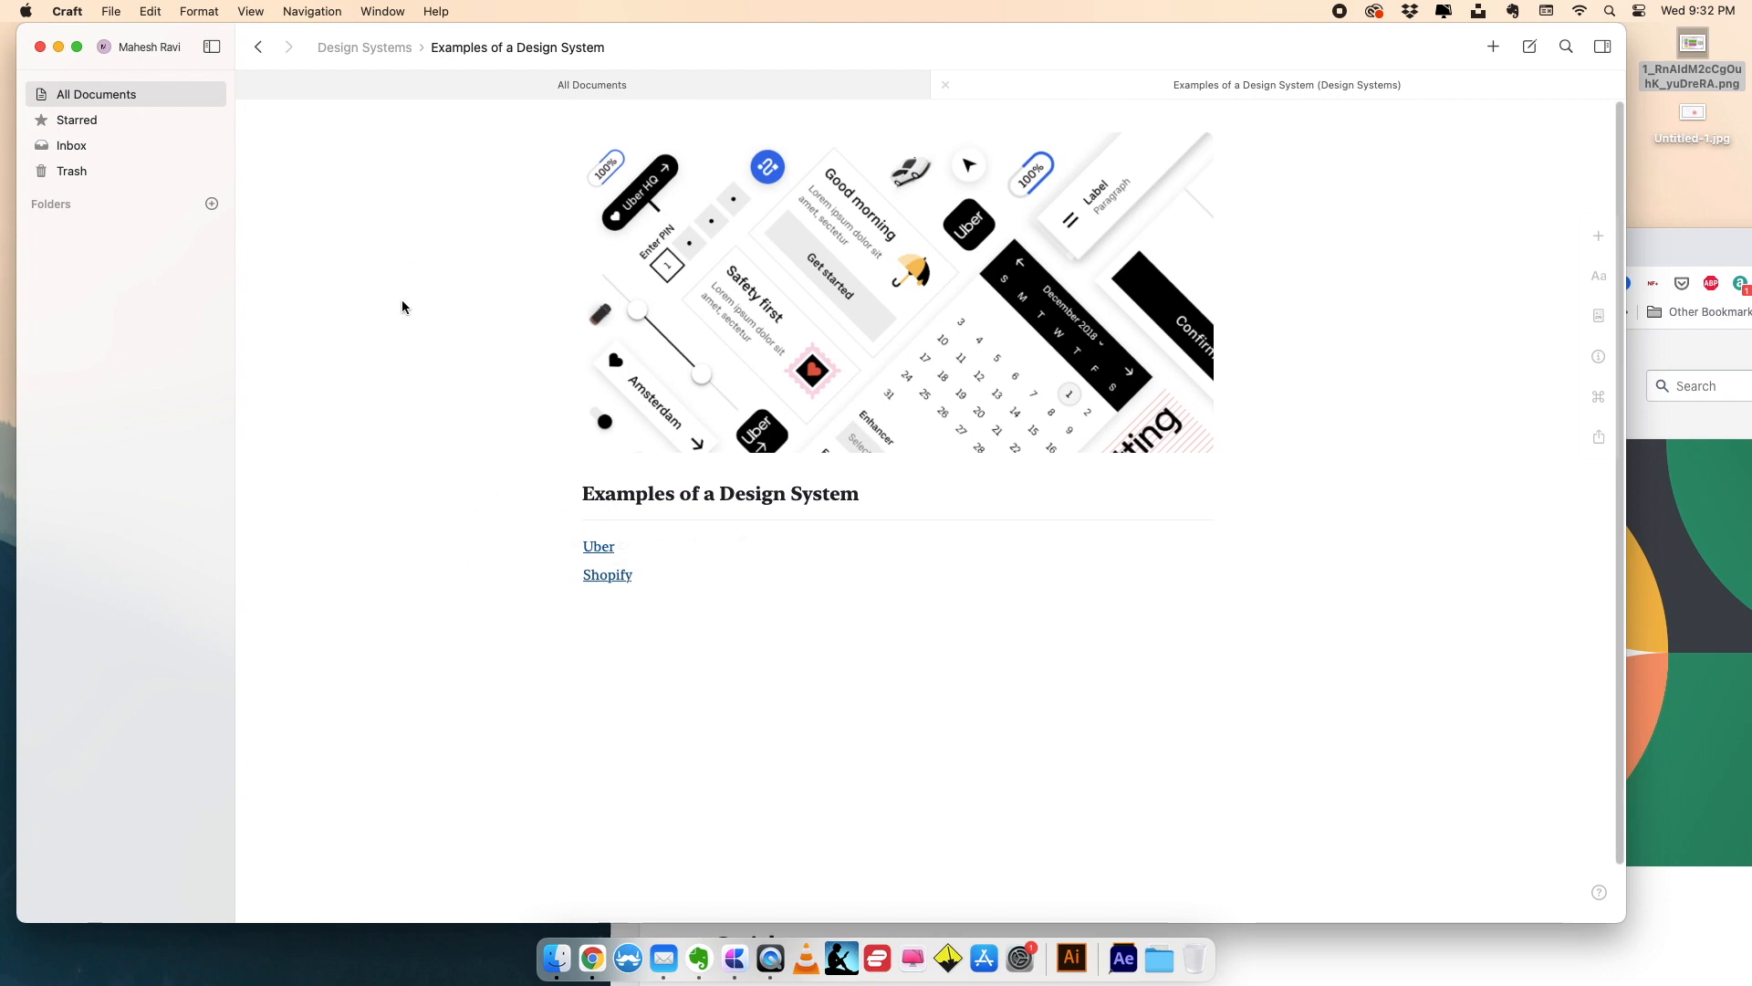
- Return to the main Design Systems page and review it, expanding and collapsing the introductory toggle paragraph above the cards
click(364, 47)
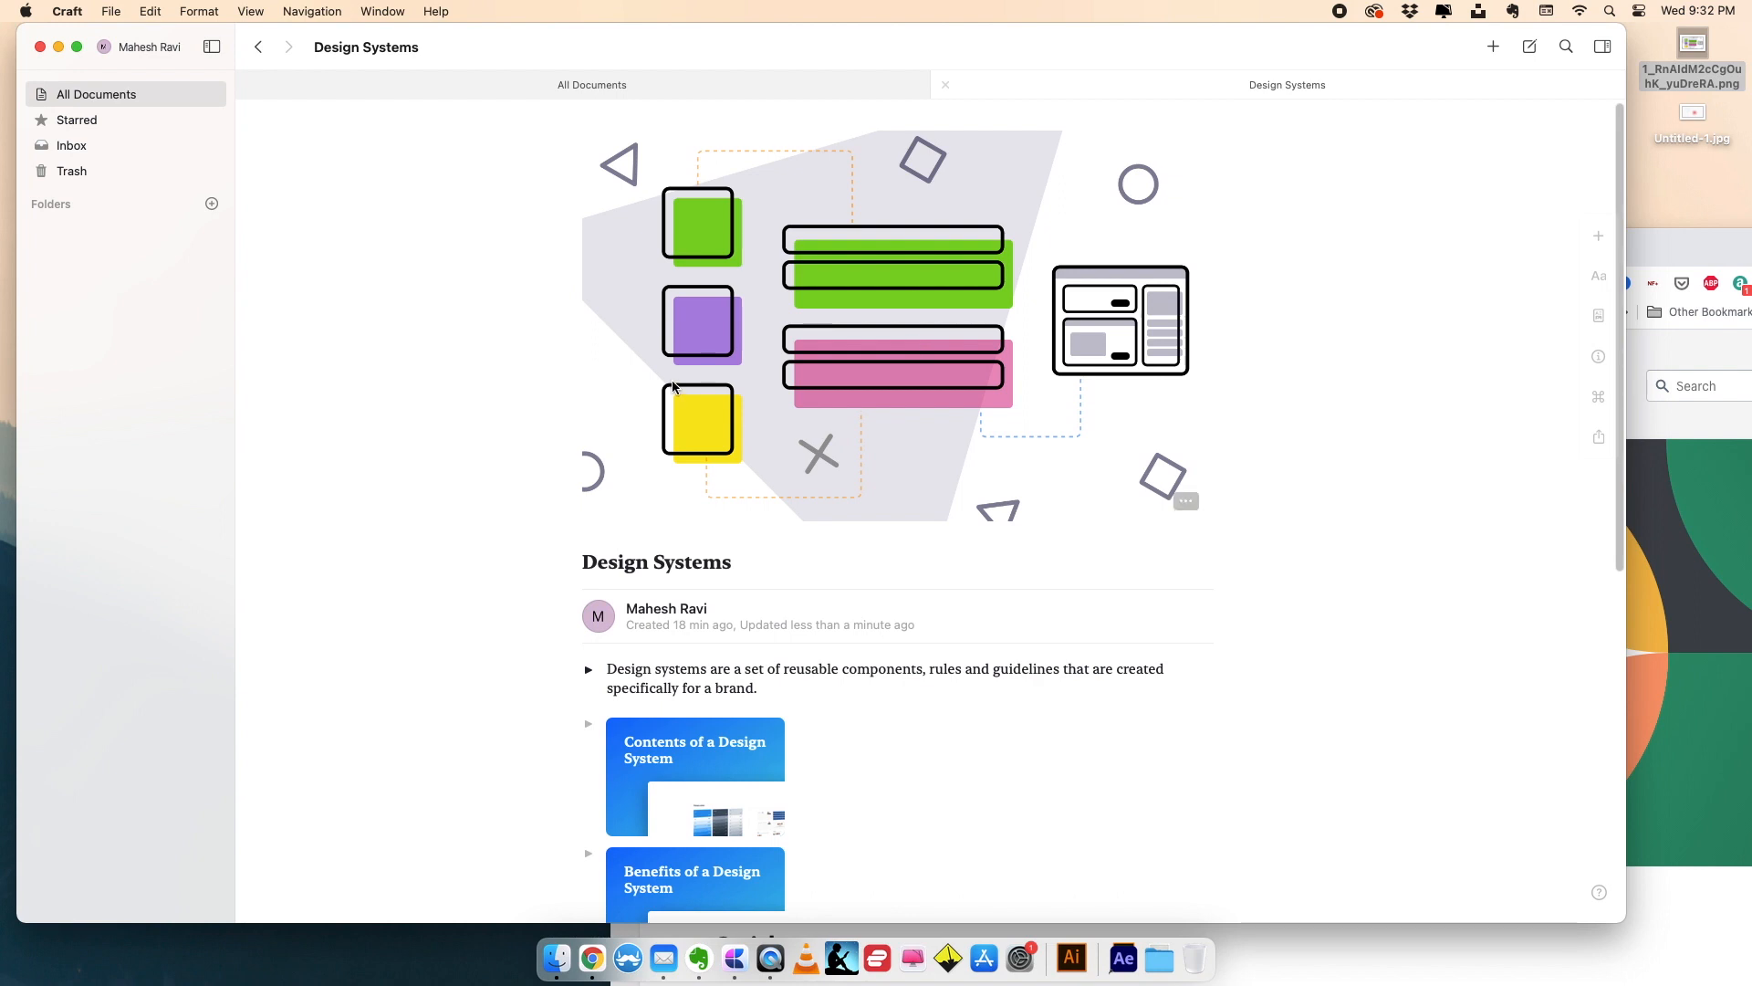
scroll(673, 385, down, 2)
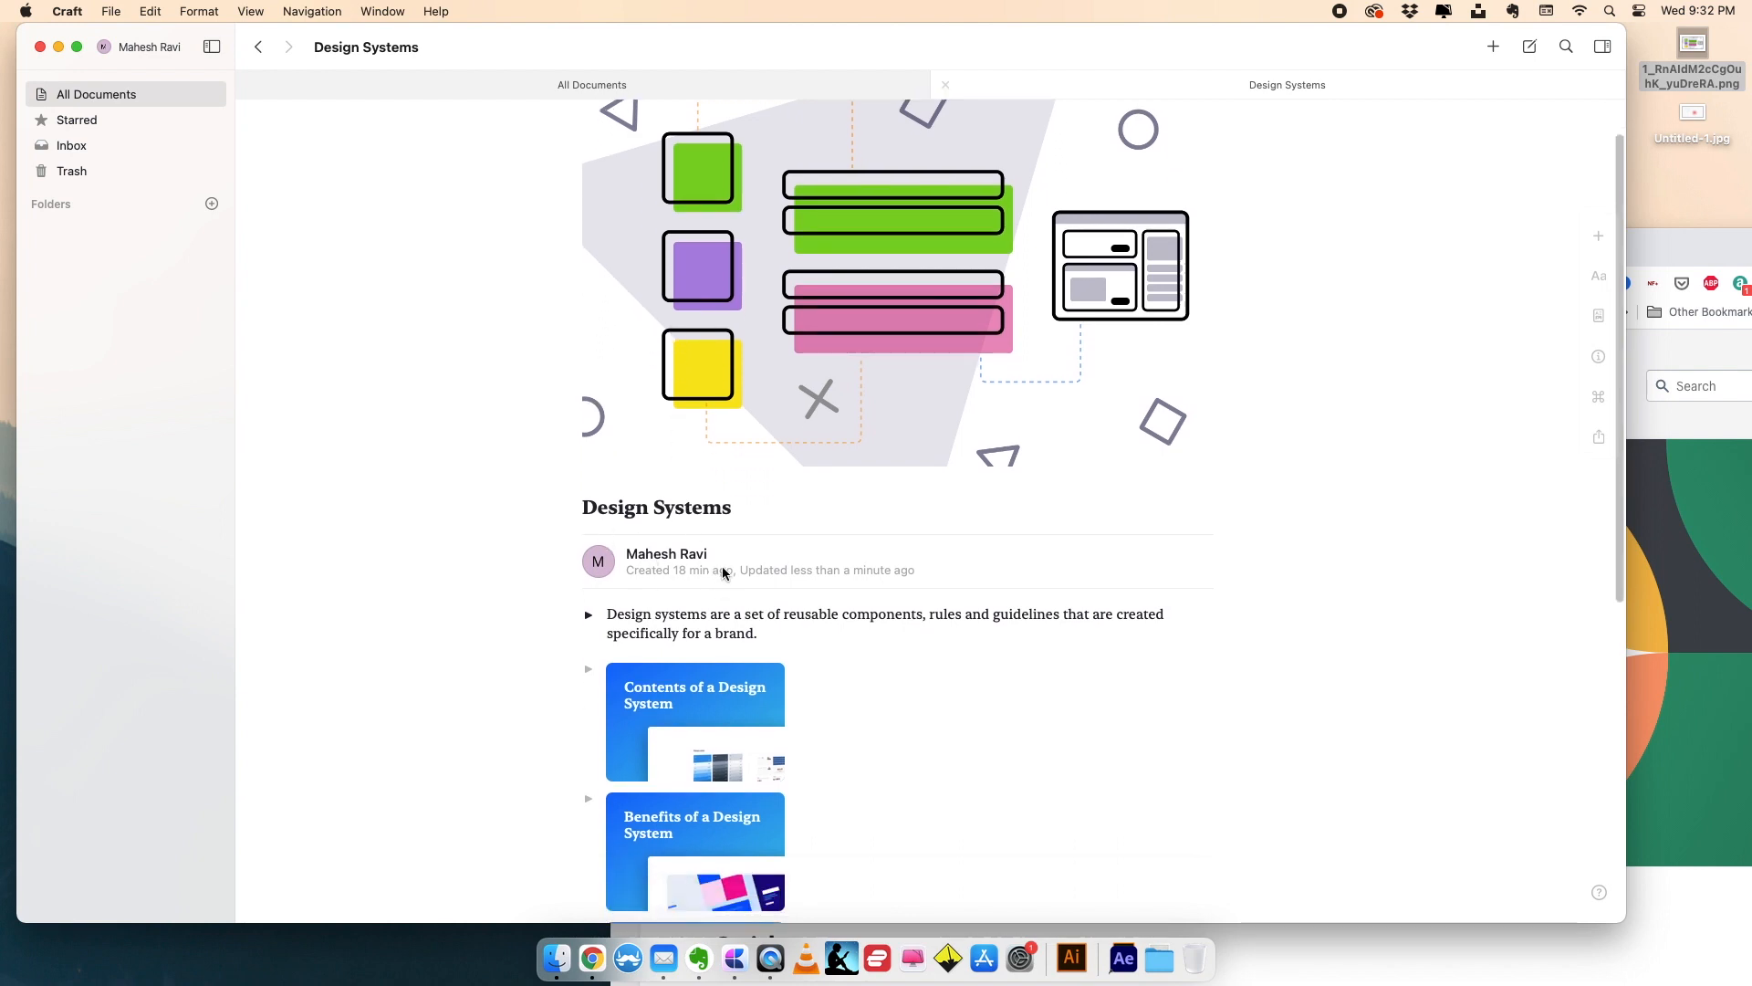
scroll(721, 572, down, 2)
click(587, 564)
click(588, 564)
click(587, 564)
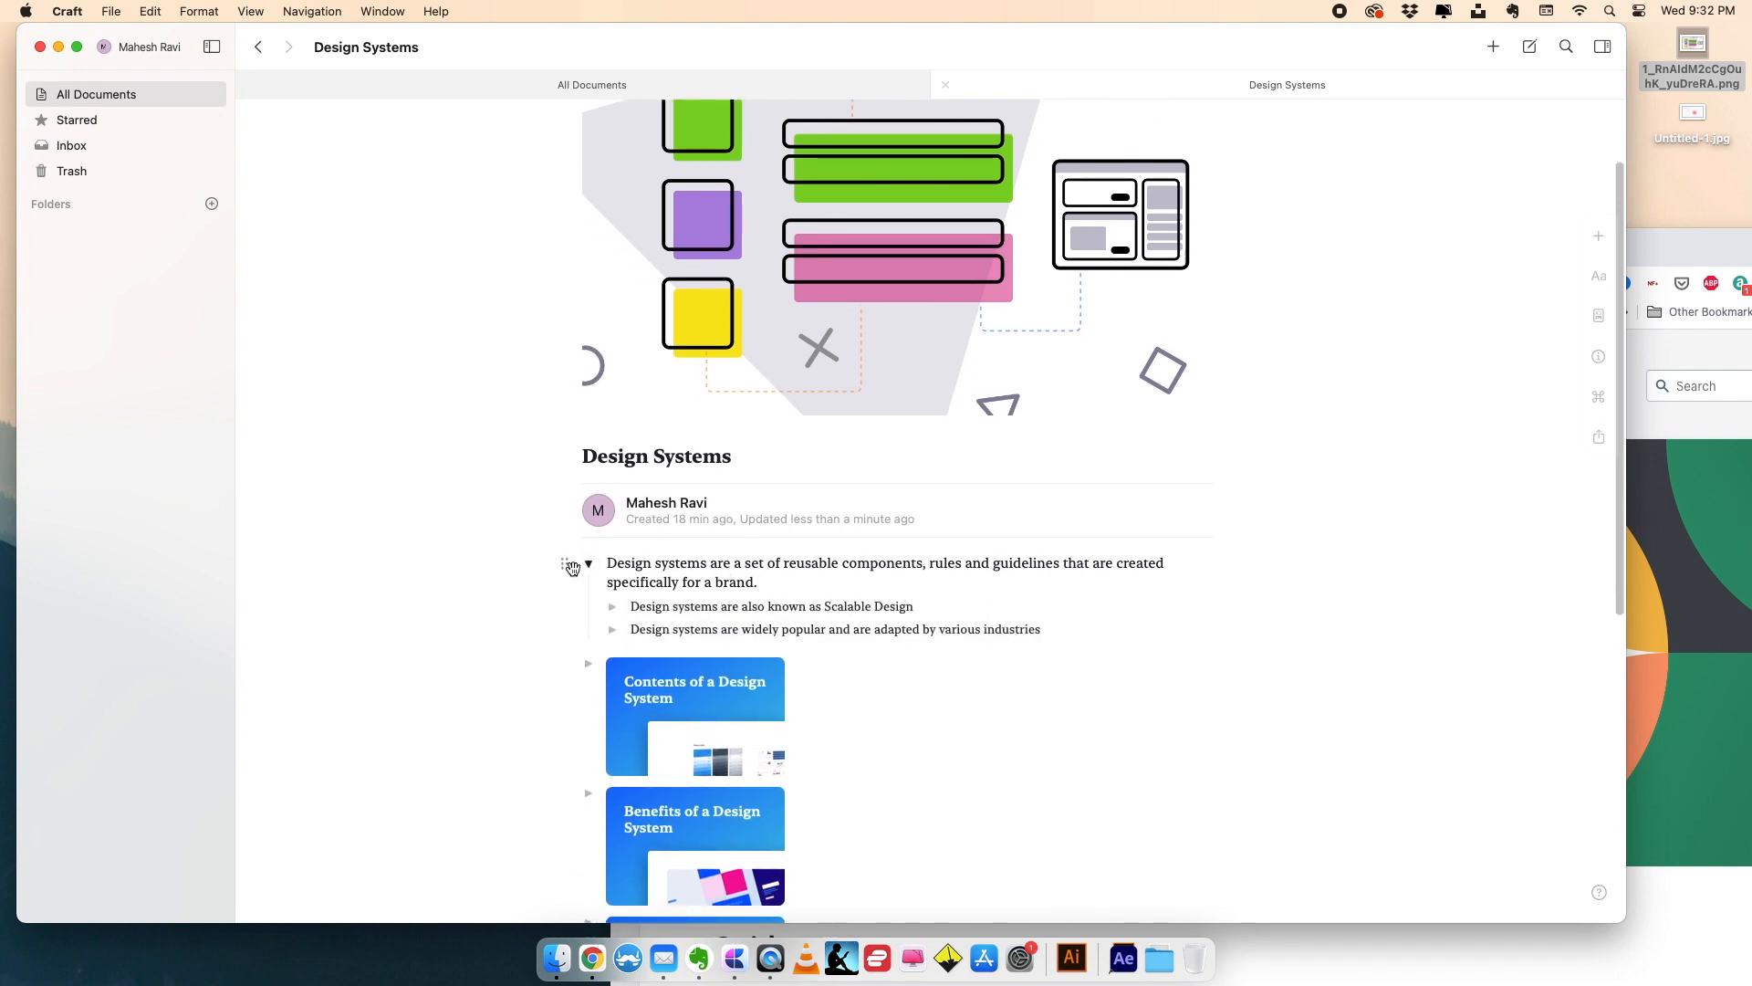
click(588, 564)
scroll(600, 566, down, 1)
scroll(599, 564, down, 3)
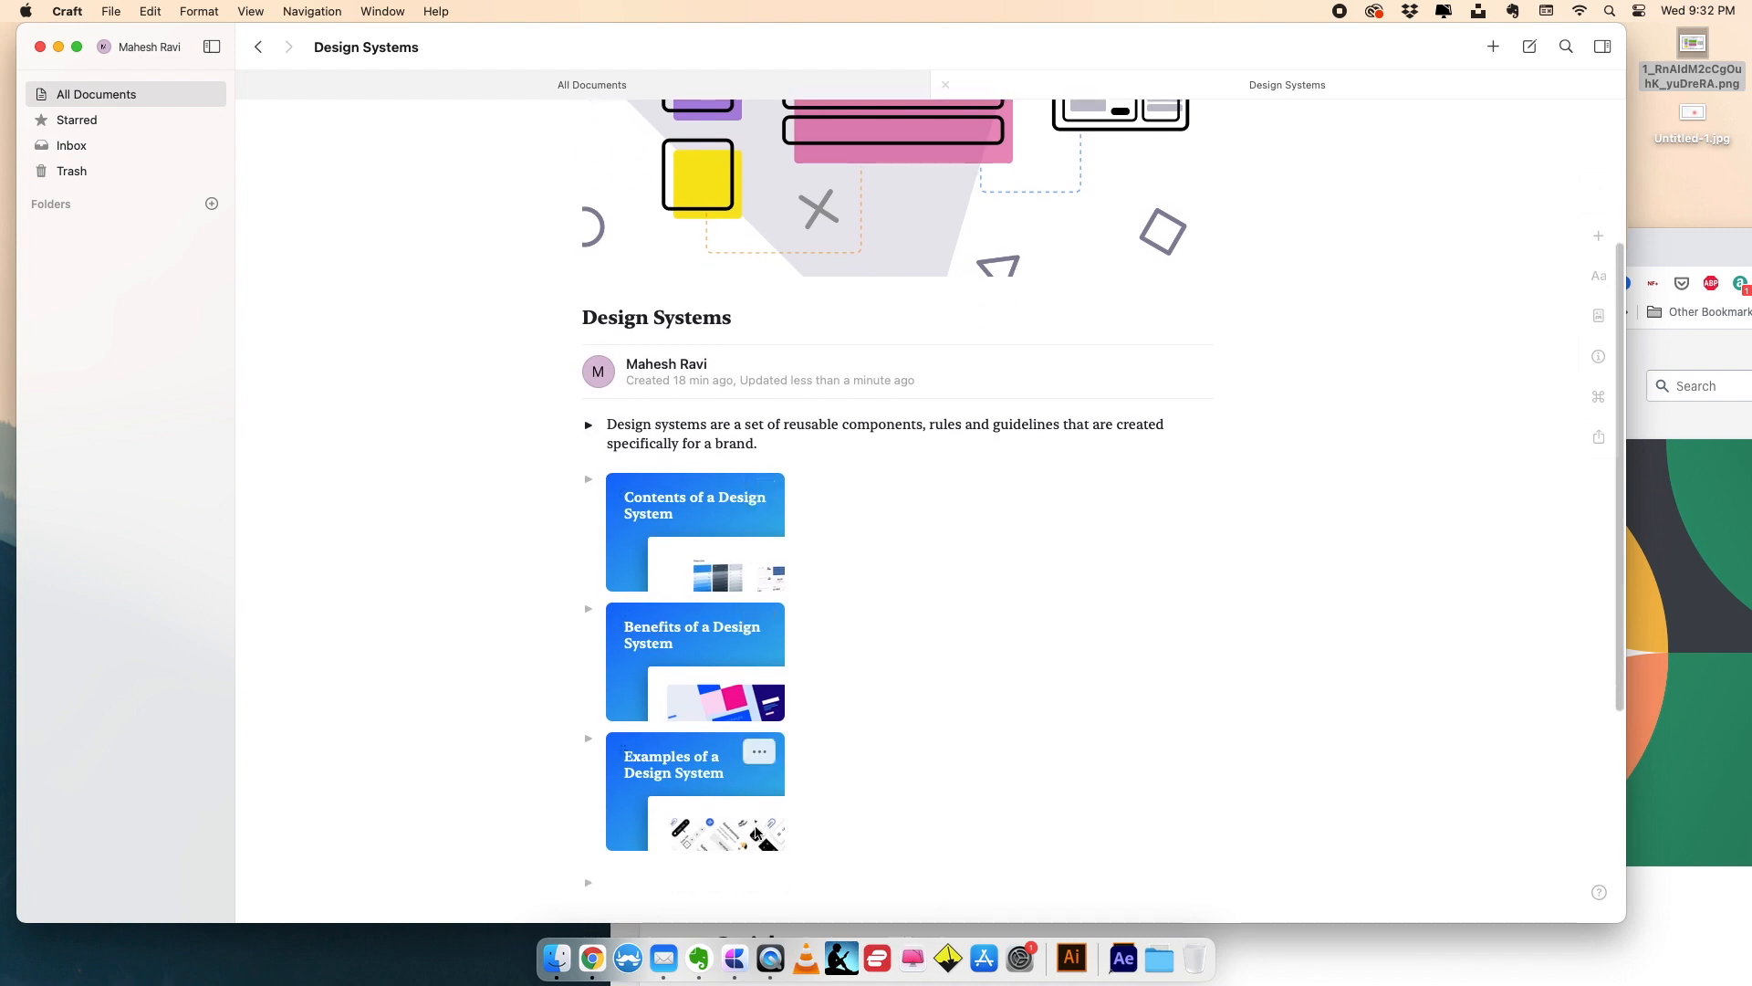
- Open the Contents of a Design System card, check its Logo toggle, and return to the Design Systems page
click(680, 657)
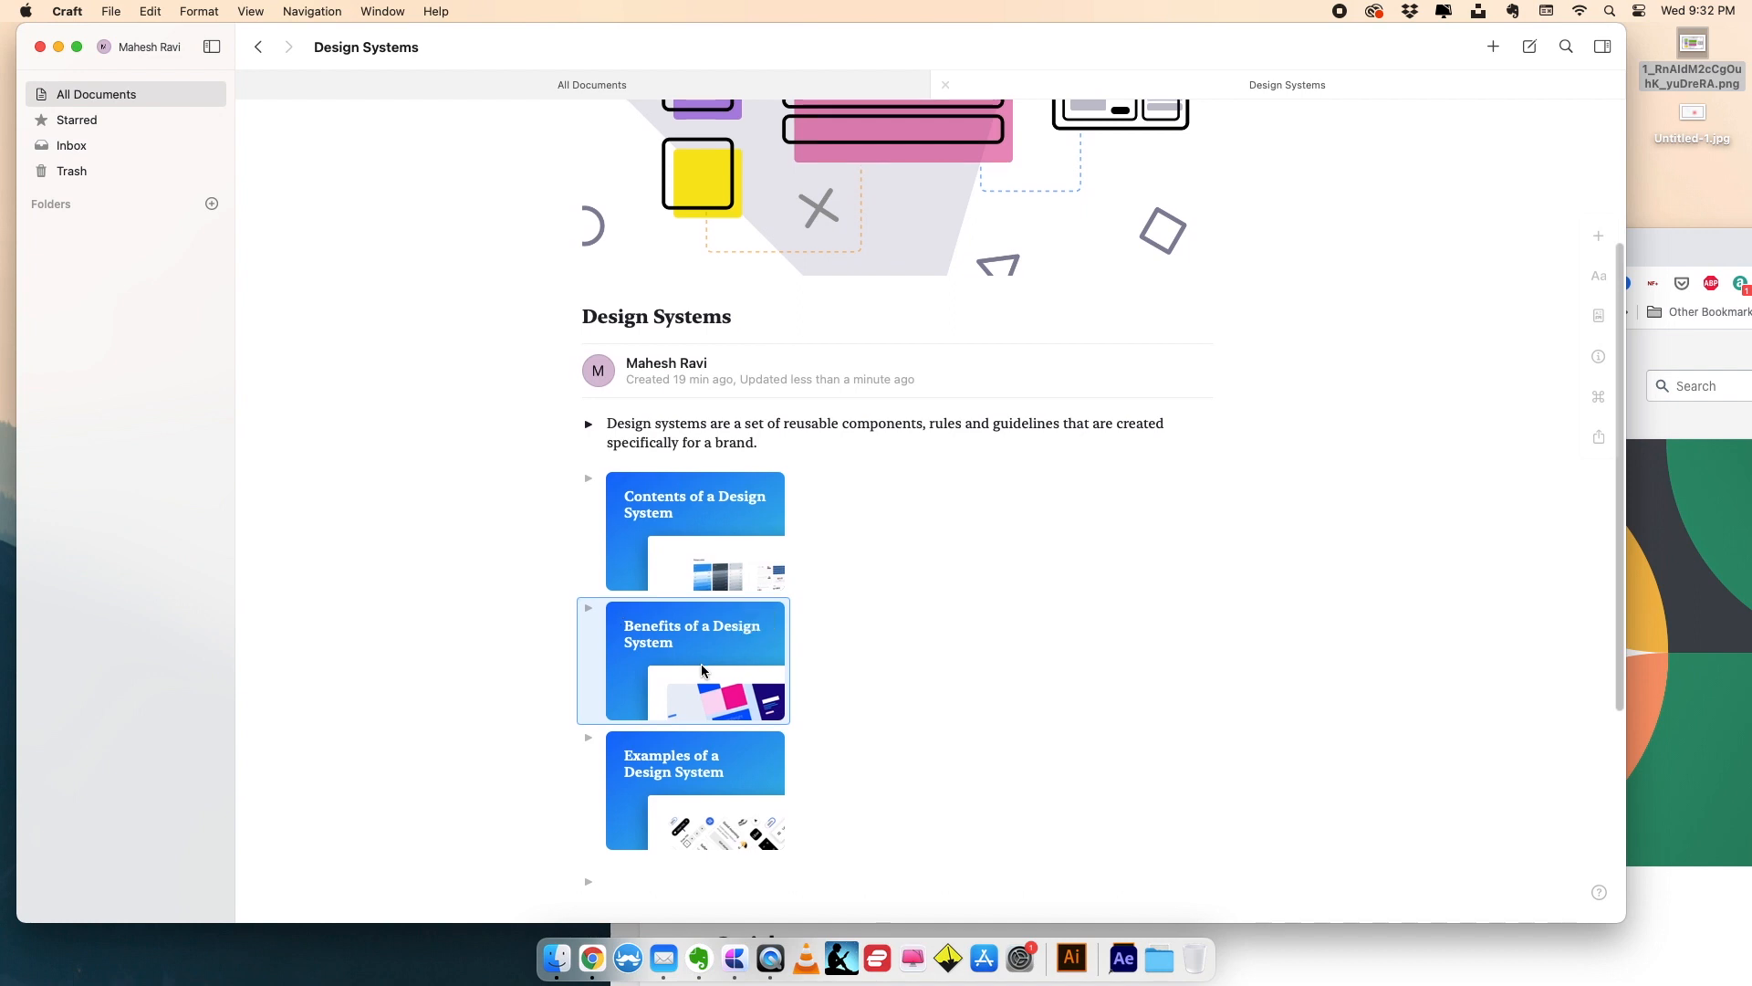
click(686, 506)
click(686, 506)
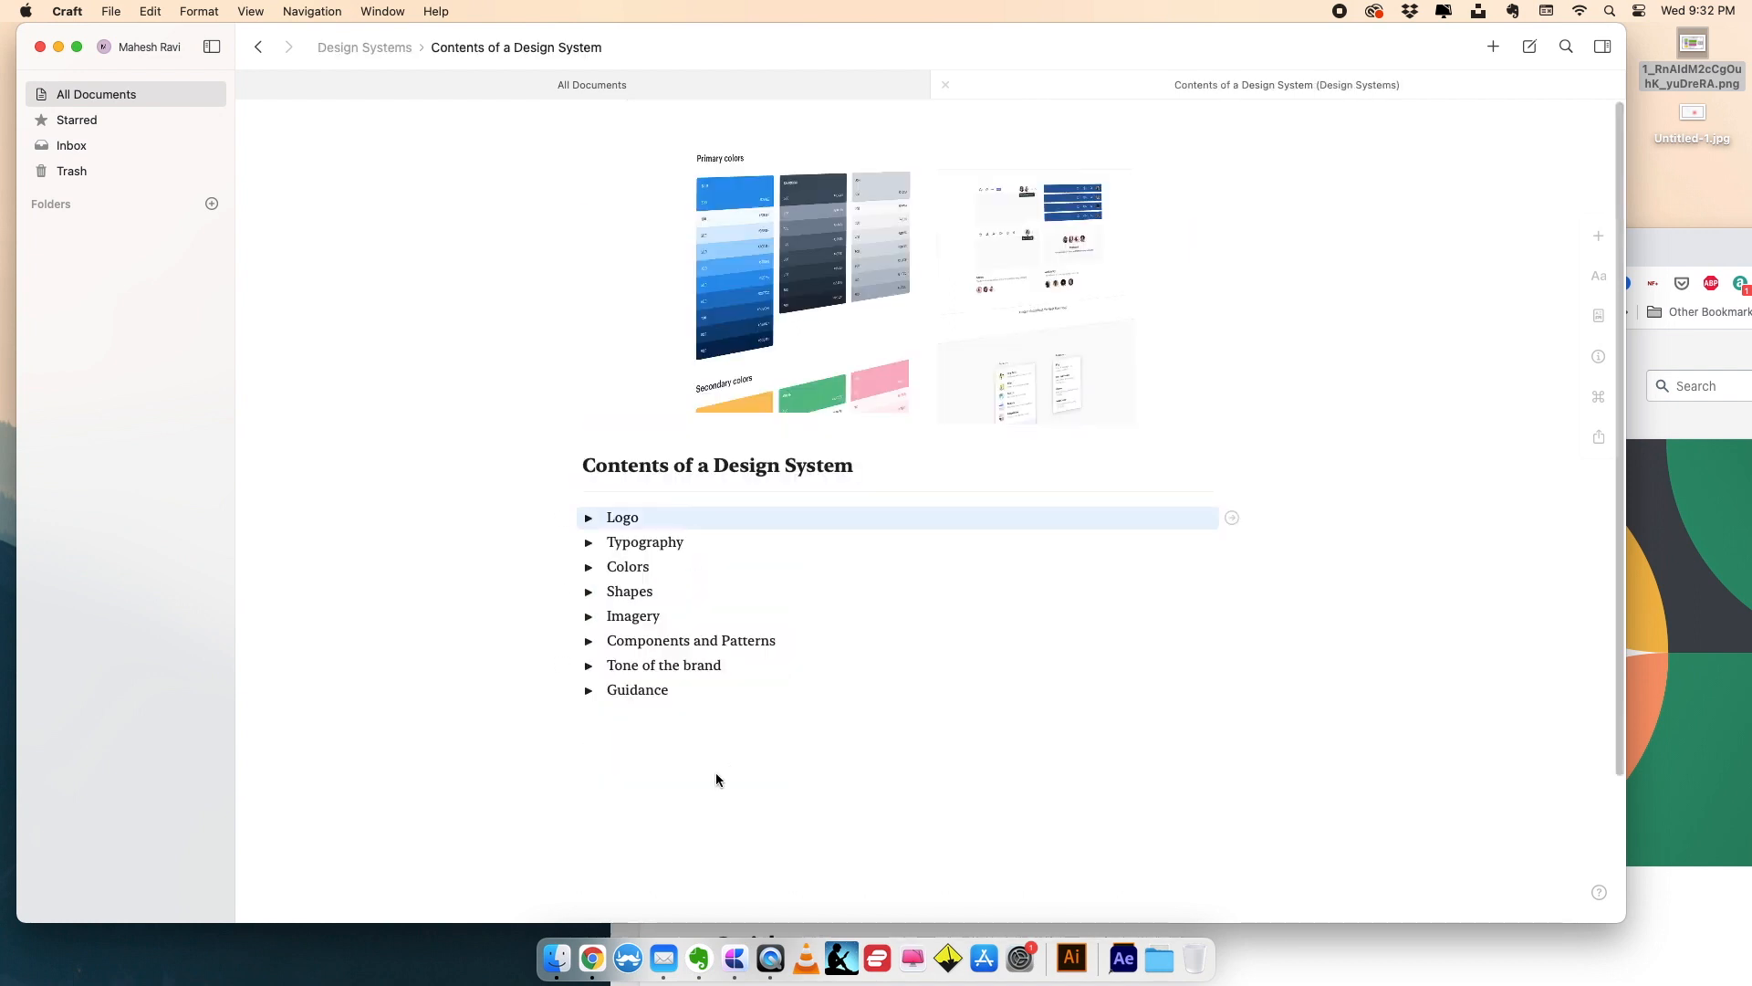
click(590, 518)
click(589, 519)
click(378, 47)
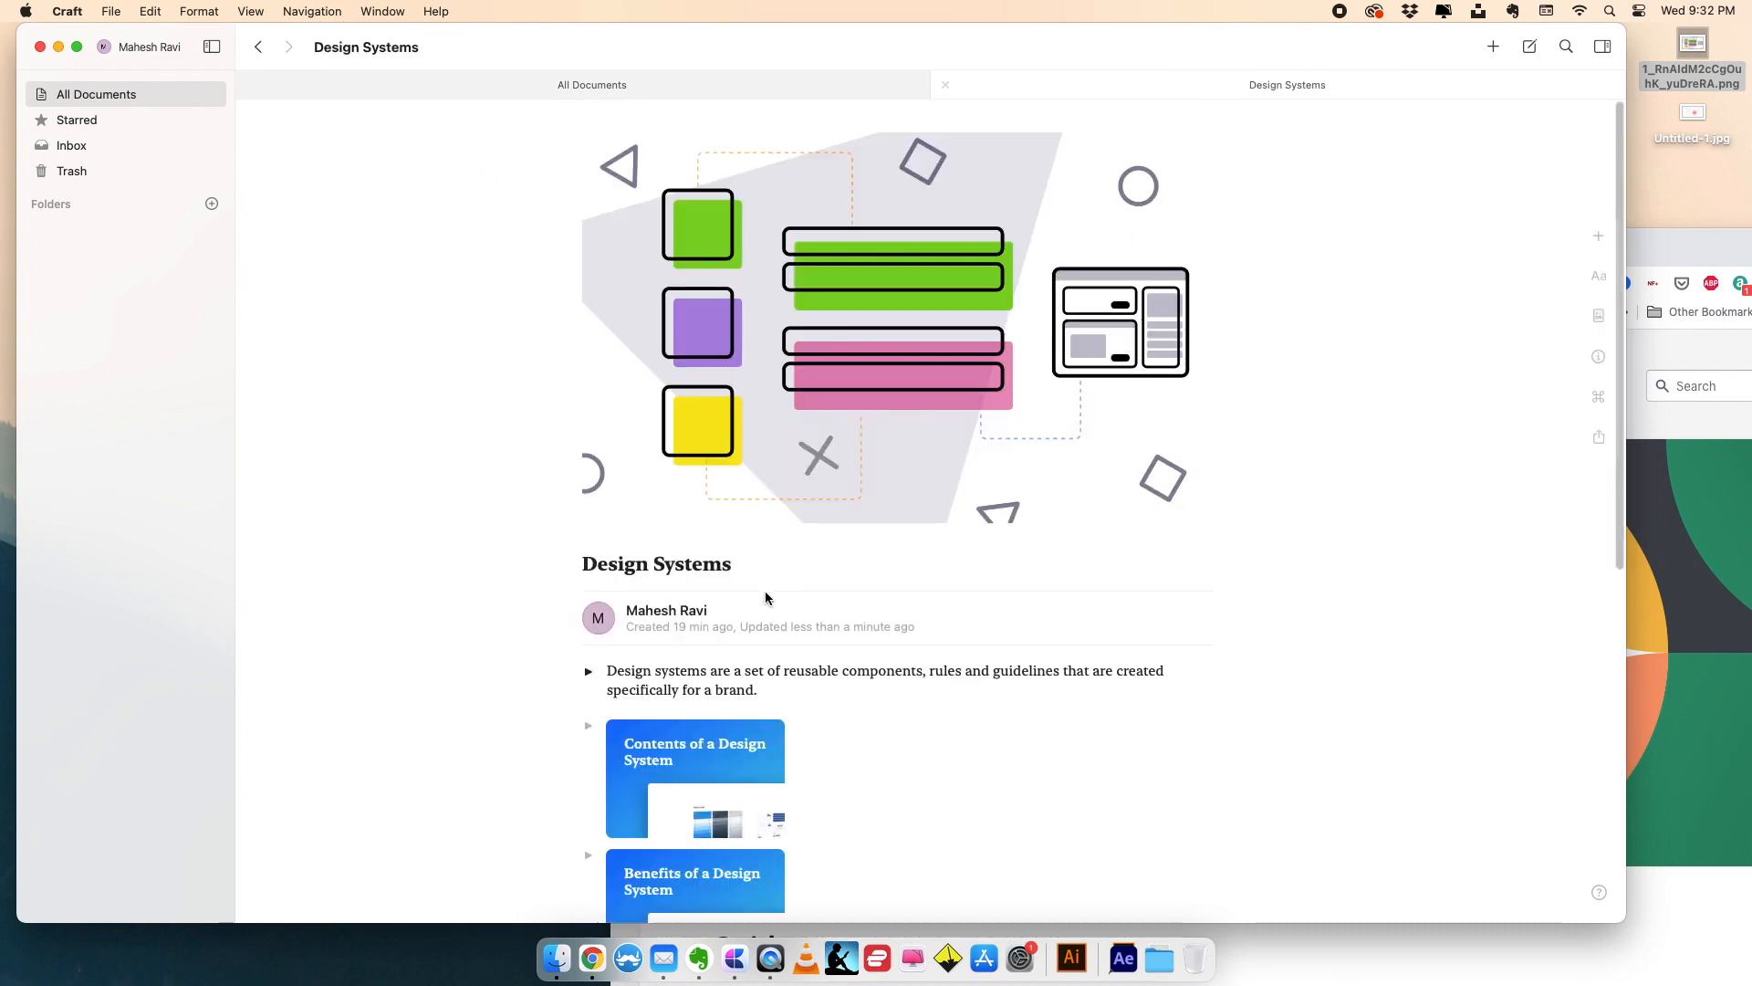
- Enable the Secret Link for sharing the Design Systems document and copy the link
scroll(770, 588, down, 3)
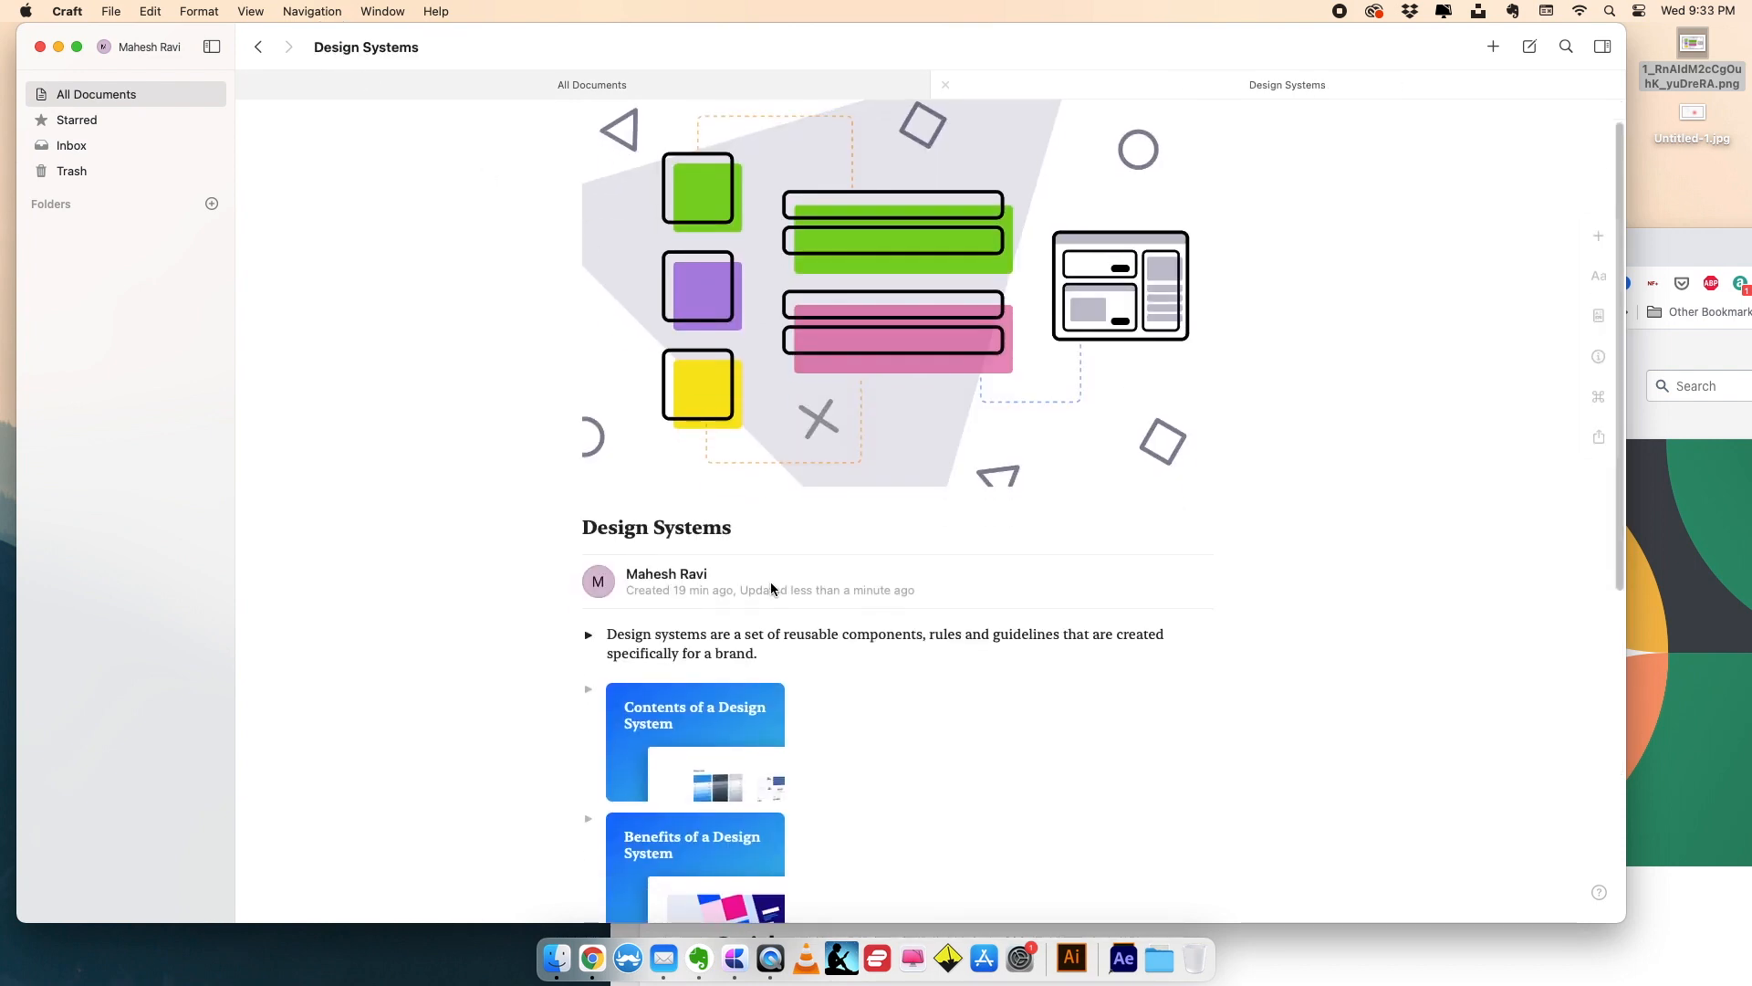
scroll(770, 589, down, 3)
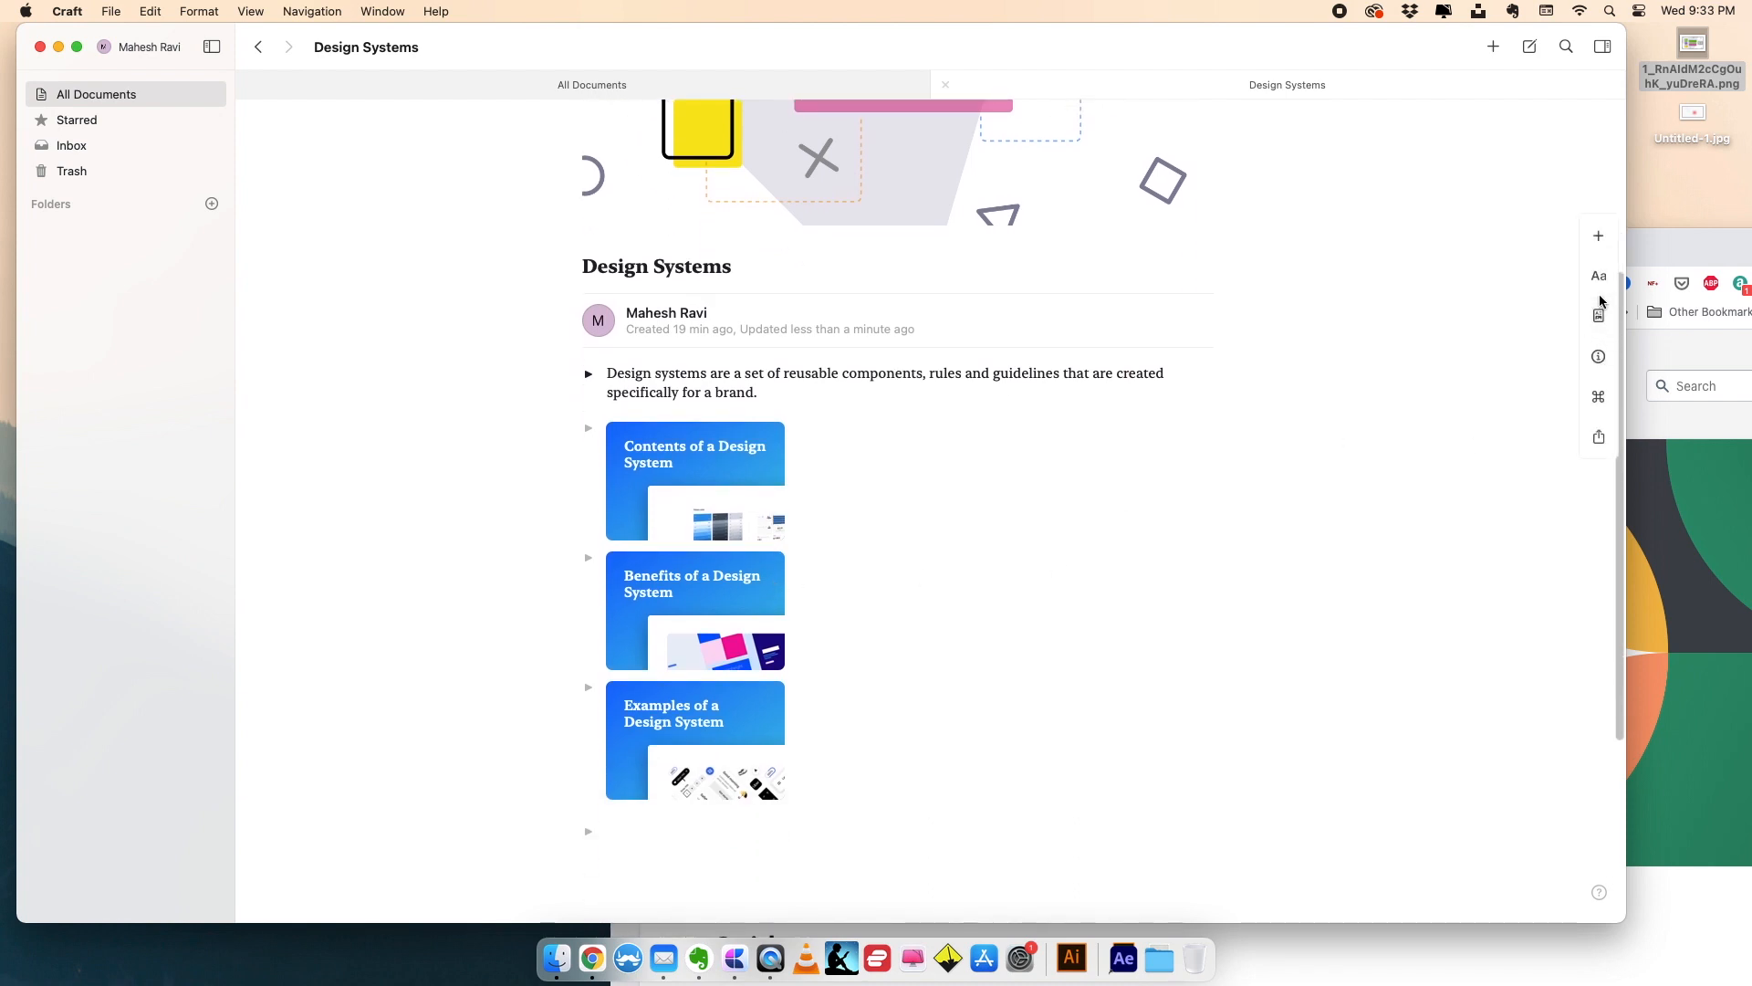
scroll(1397, 514, up, 2)
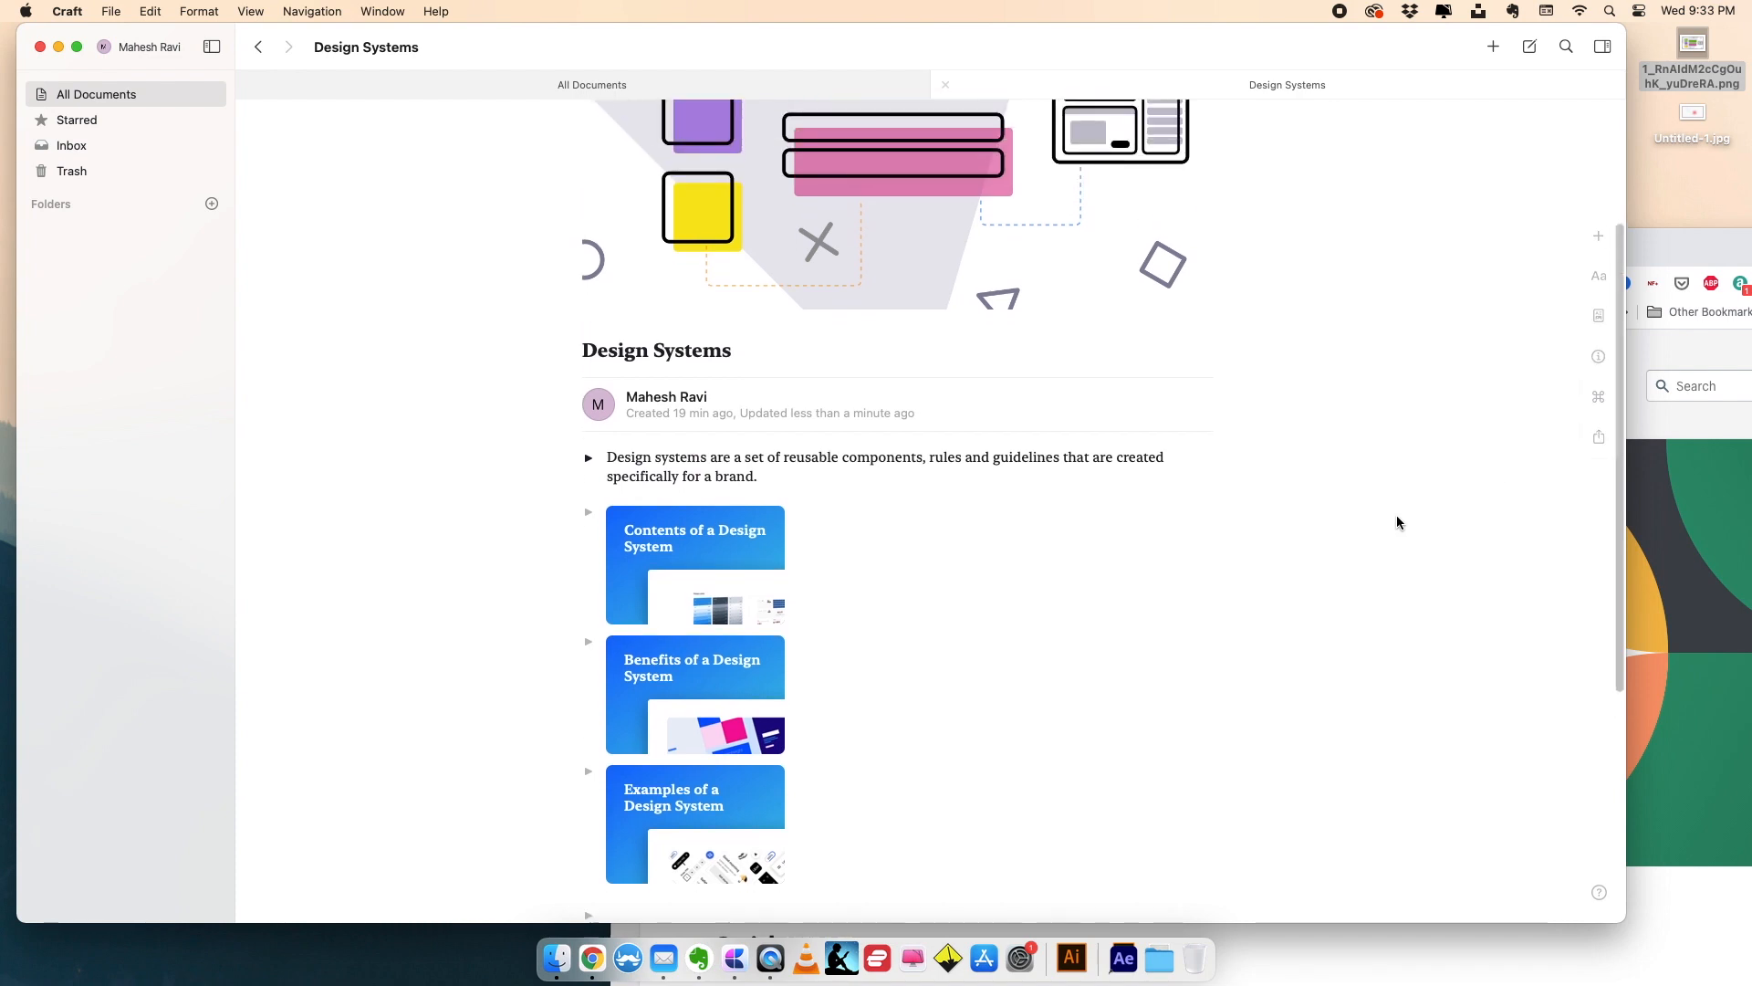
click(1599, 437)
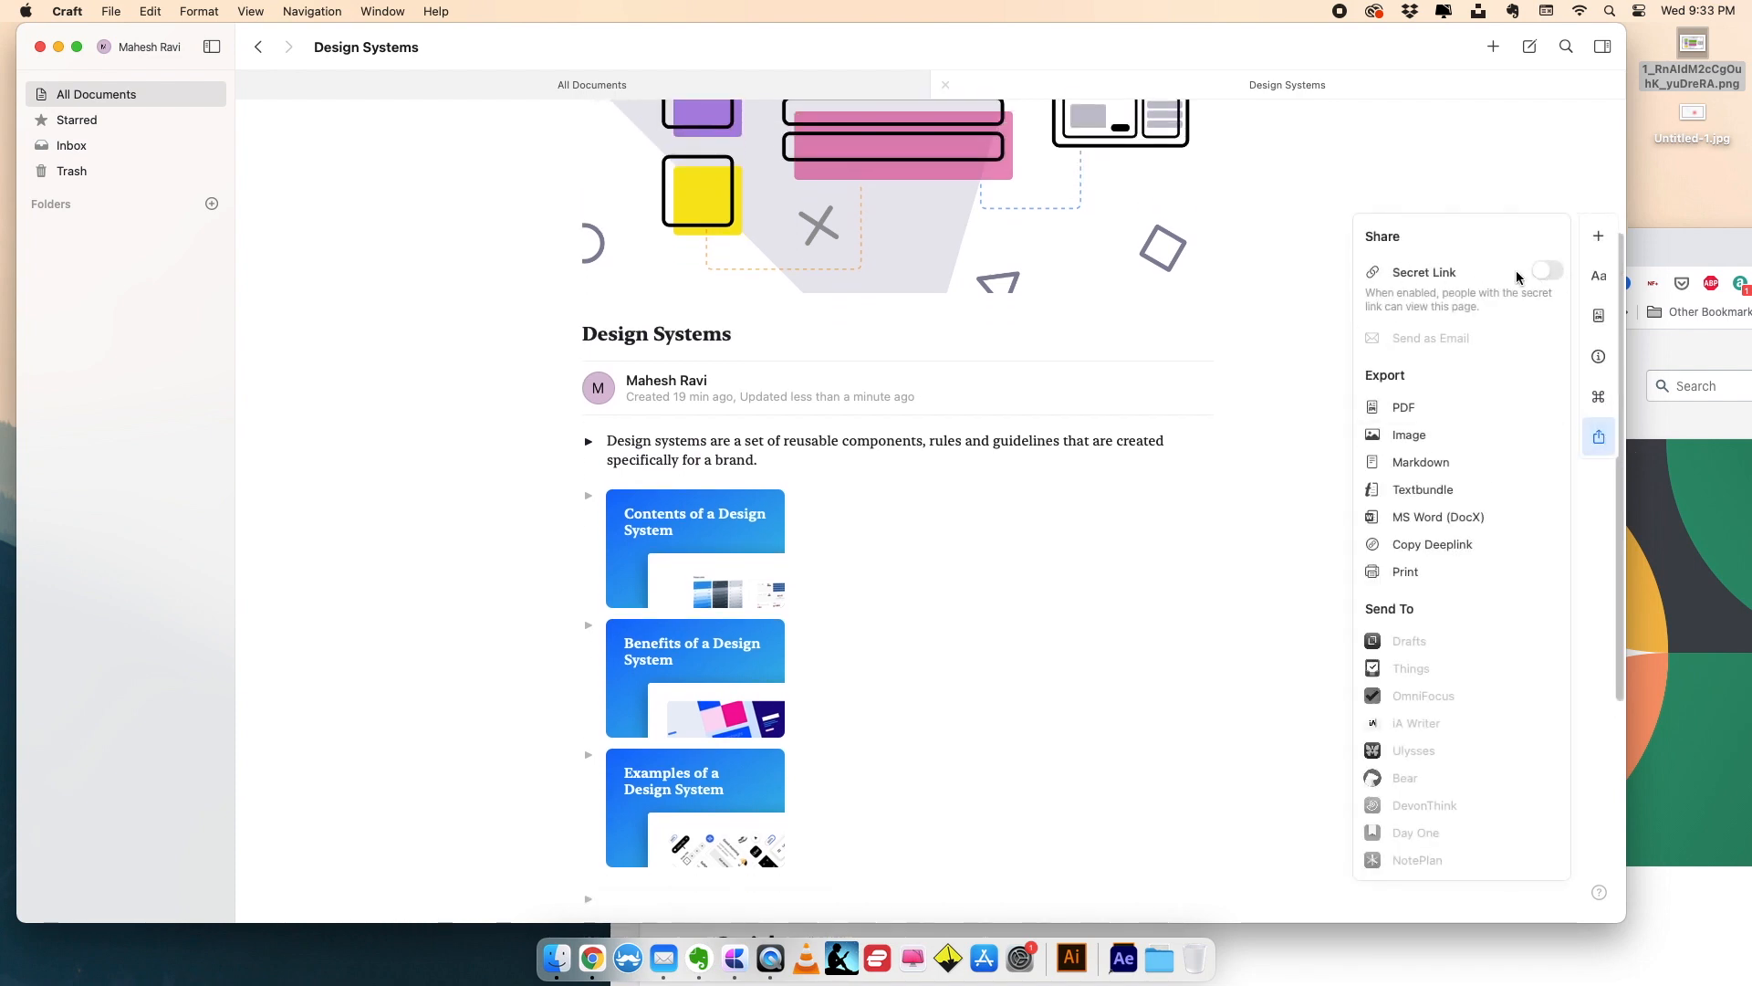
click(1542, 270)
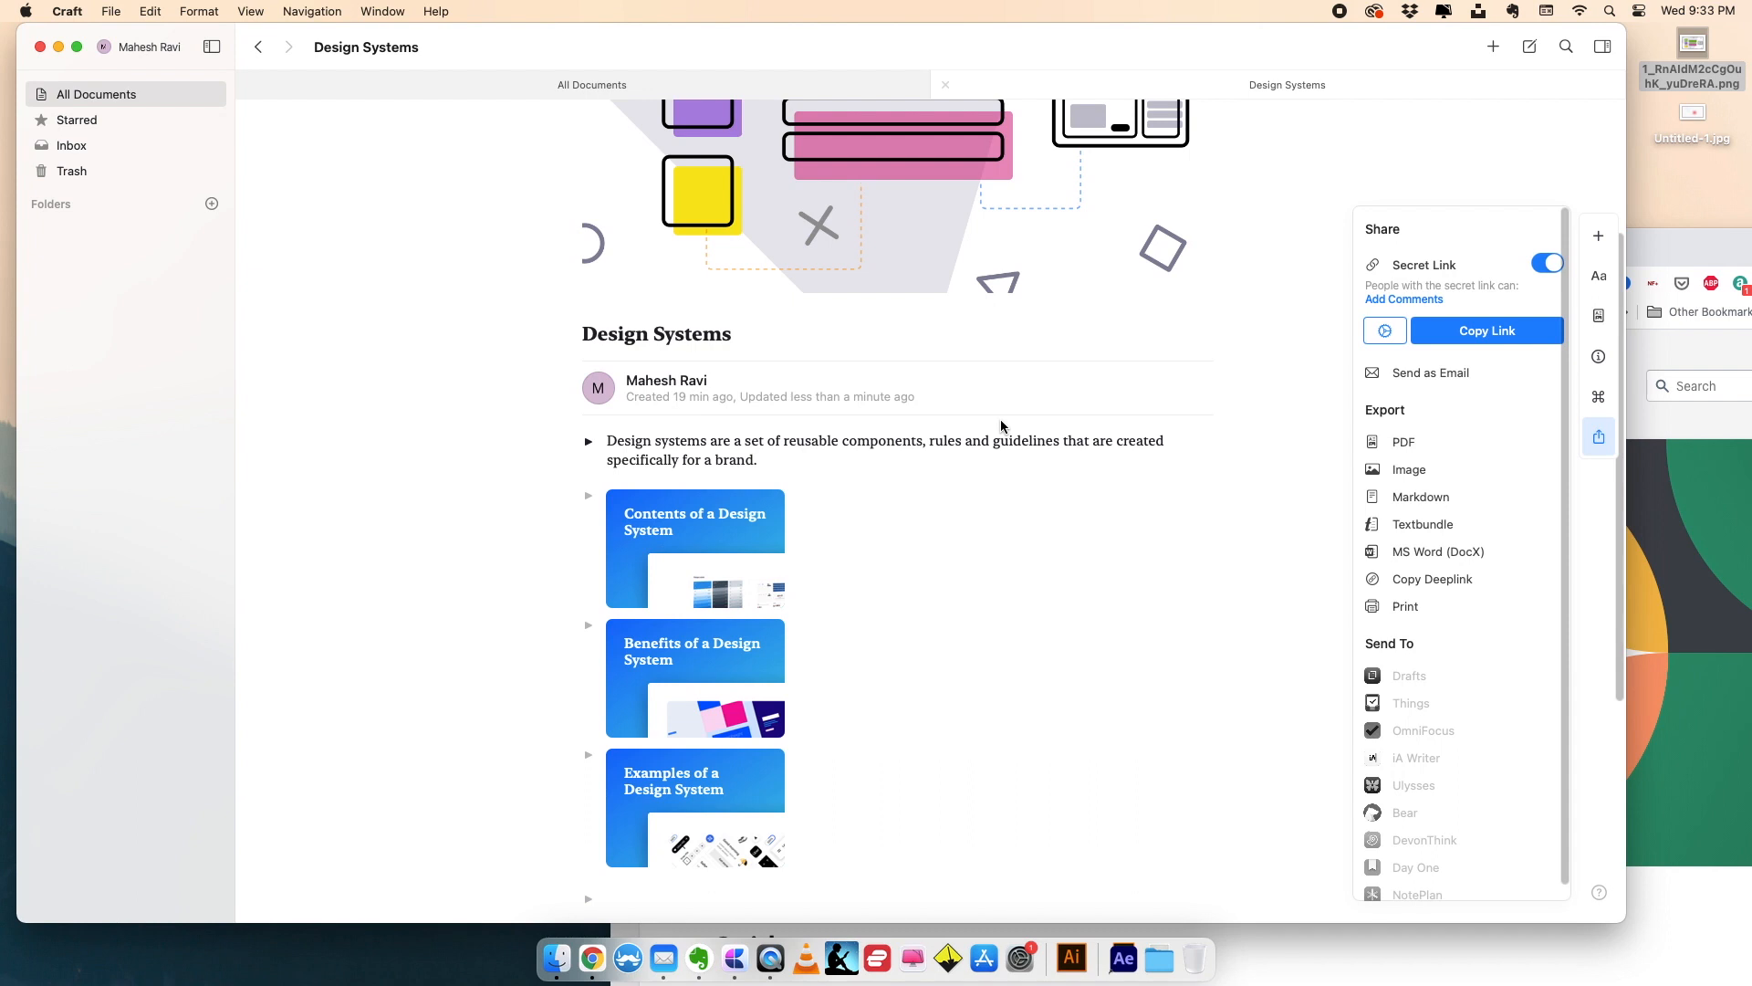
click(1449, 332)
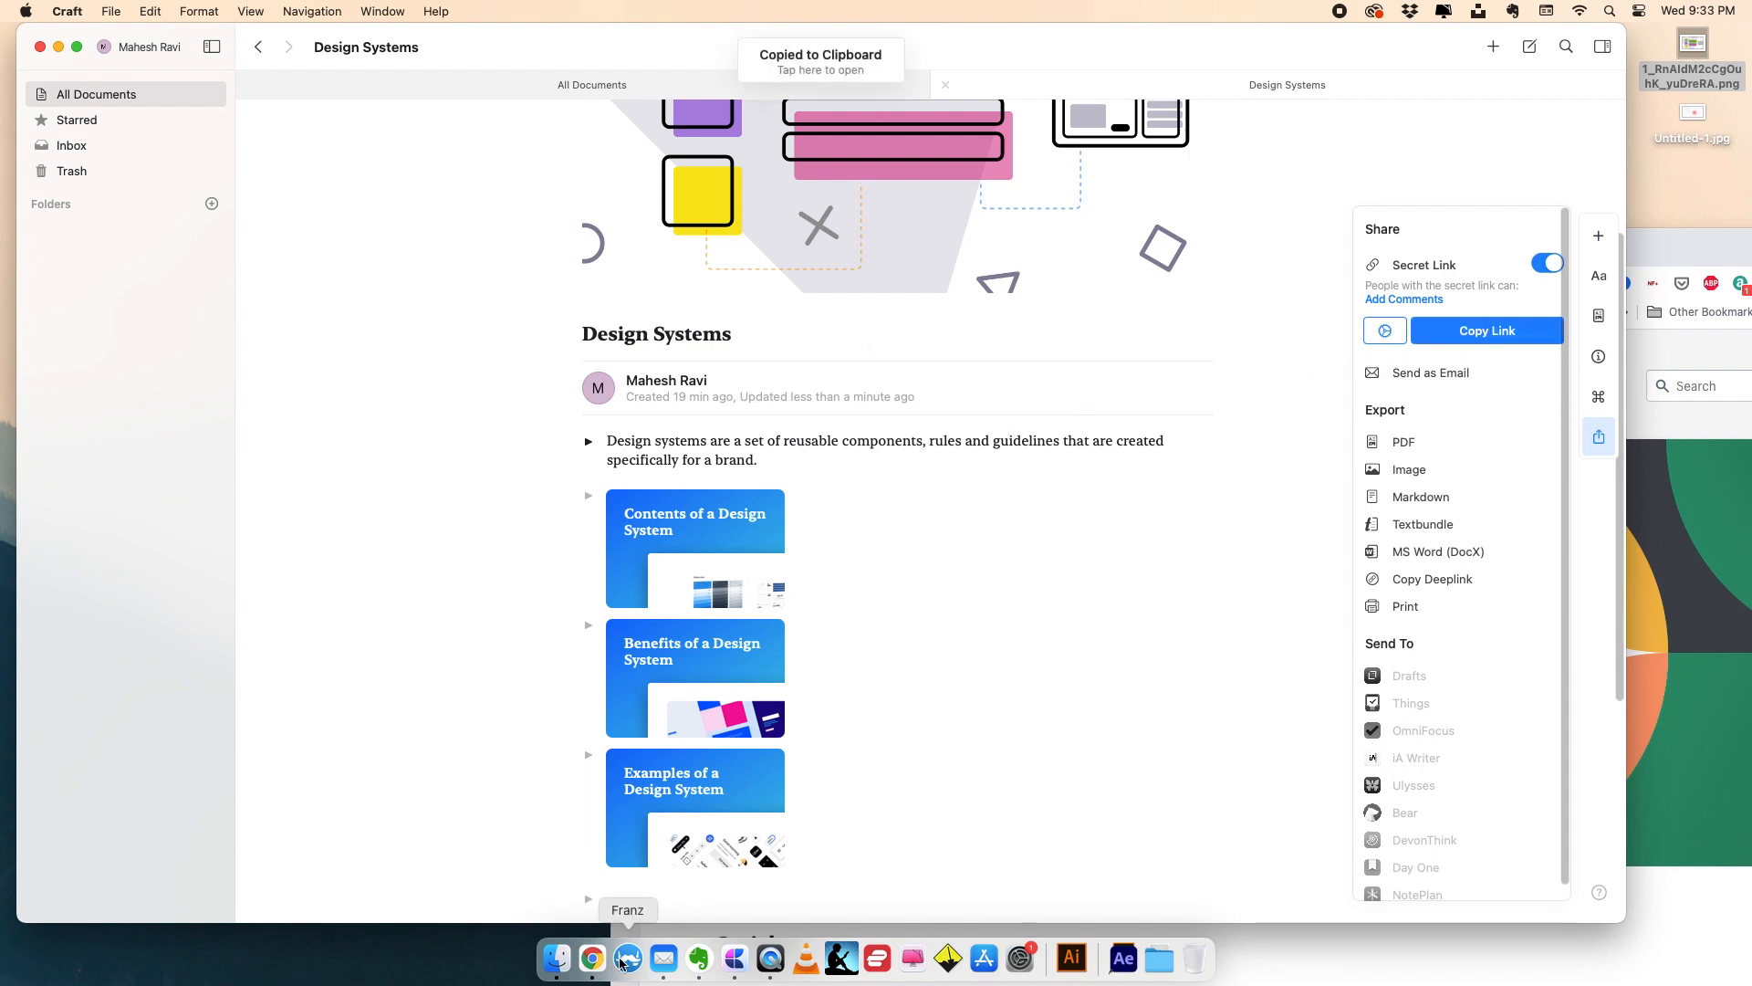
- Switch to Chrome, reposition its window on the screen, and load the copied share link in place of the Shopify Polaris page
click(592, 958)
drag(971, 239, 651, 24)
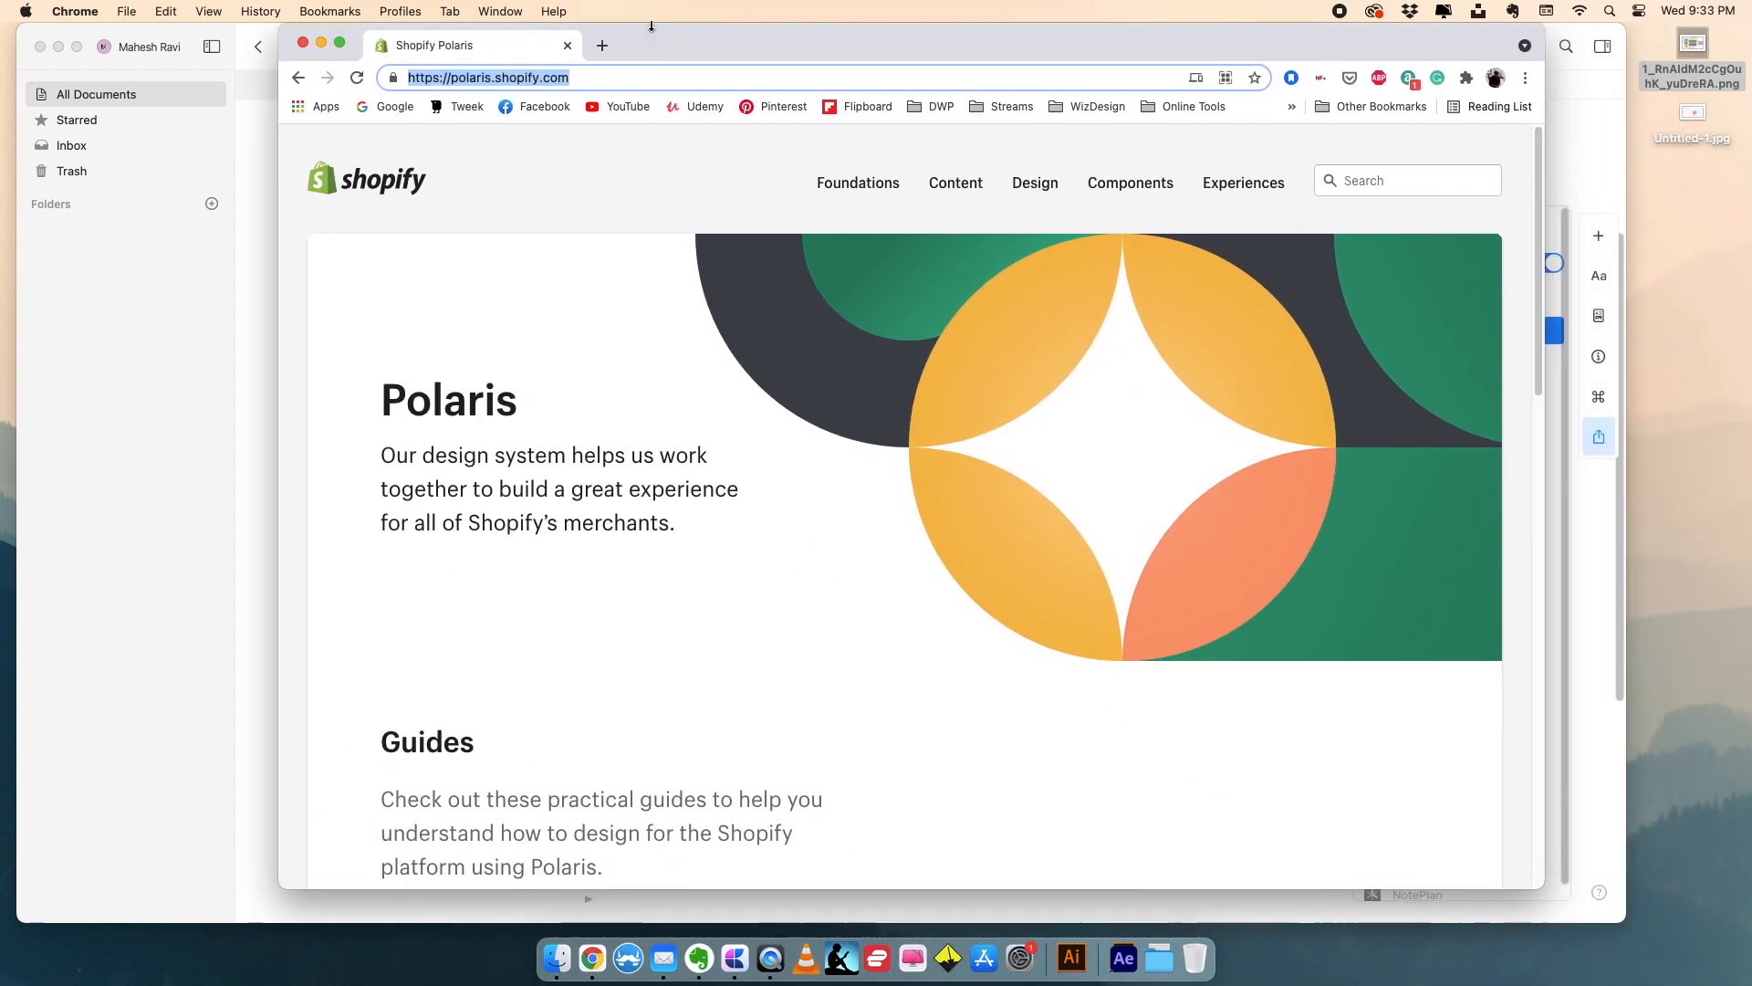
key(super+v)
key(Return)
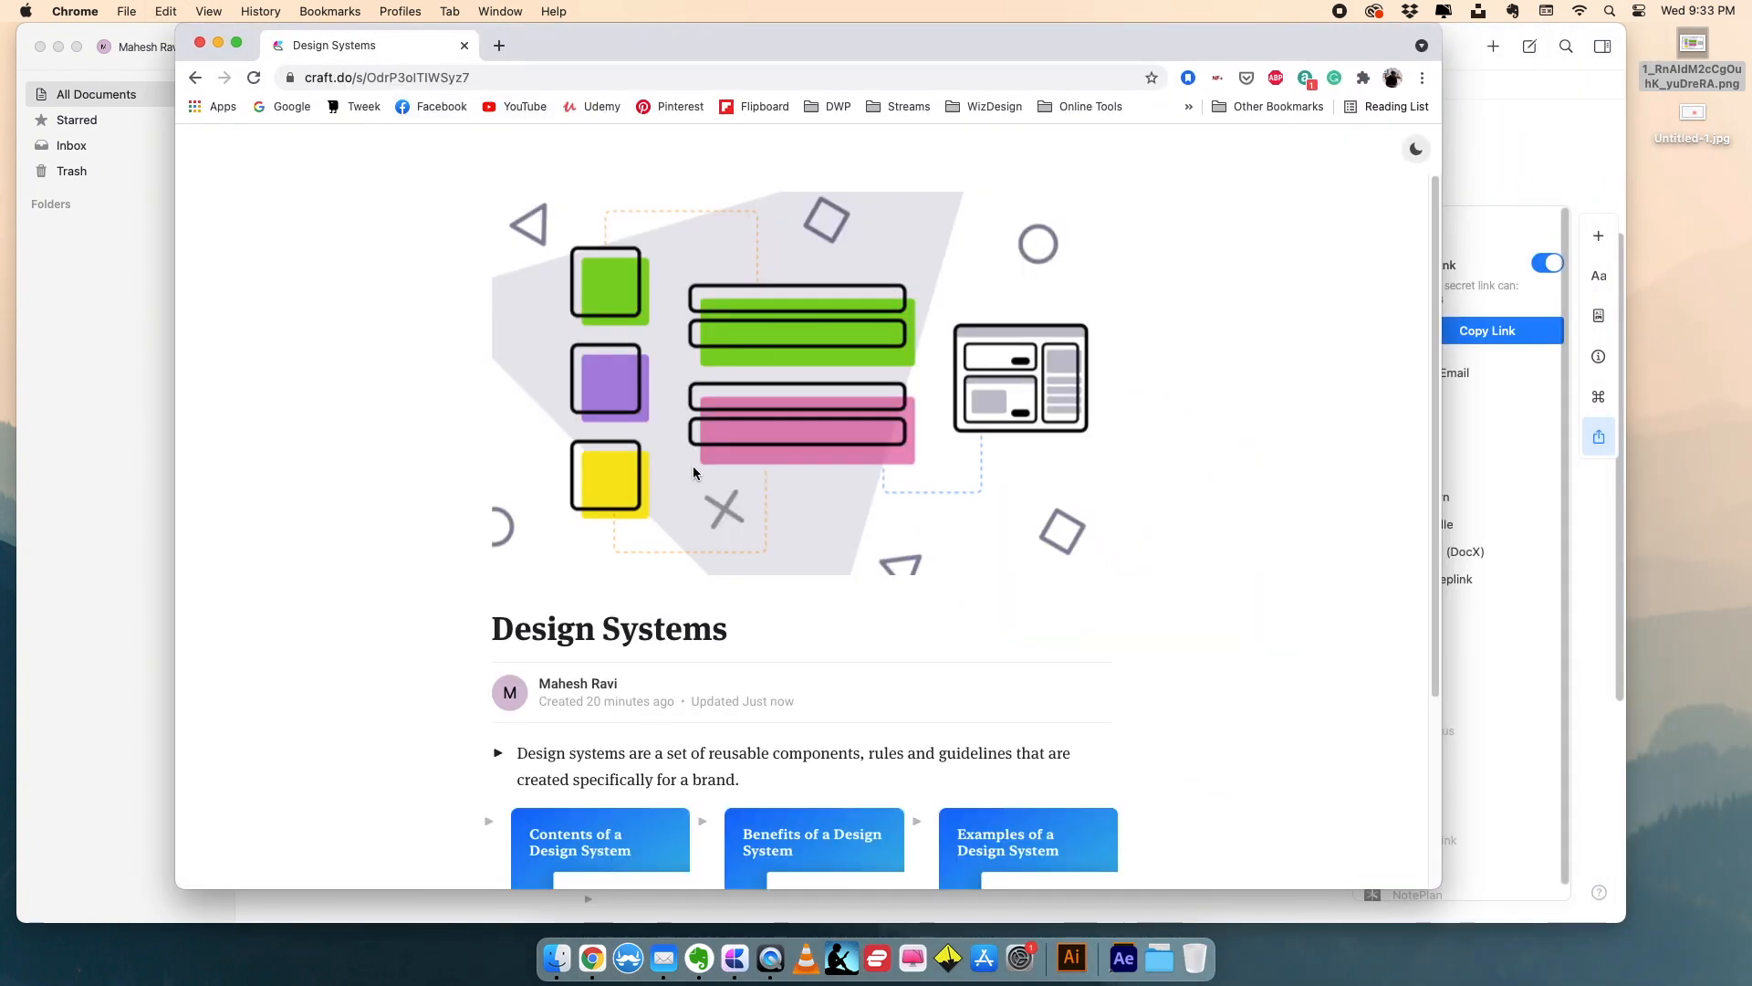
- Look over the shared Design Systems web page, expanding and collapsing its introductory toggle paragraph
scroll(693, 471, down, 3)
scroll(689, 618, up, 3)
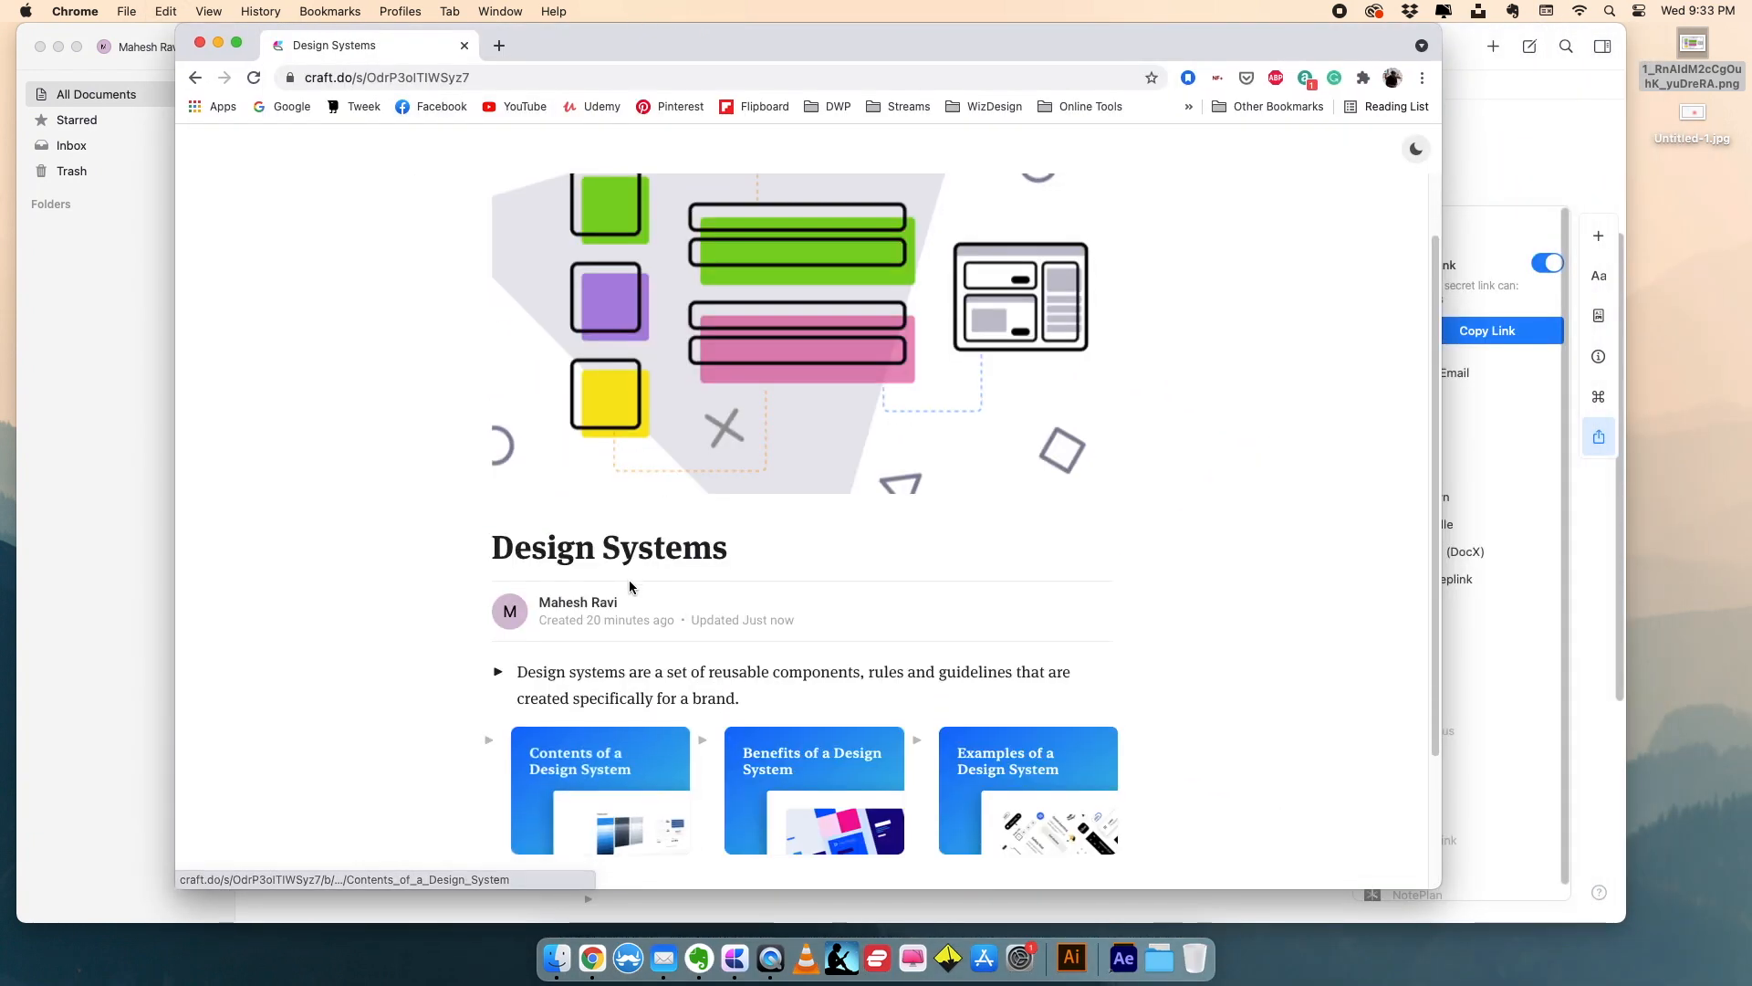
click(499, 619)
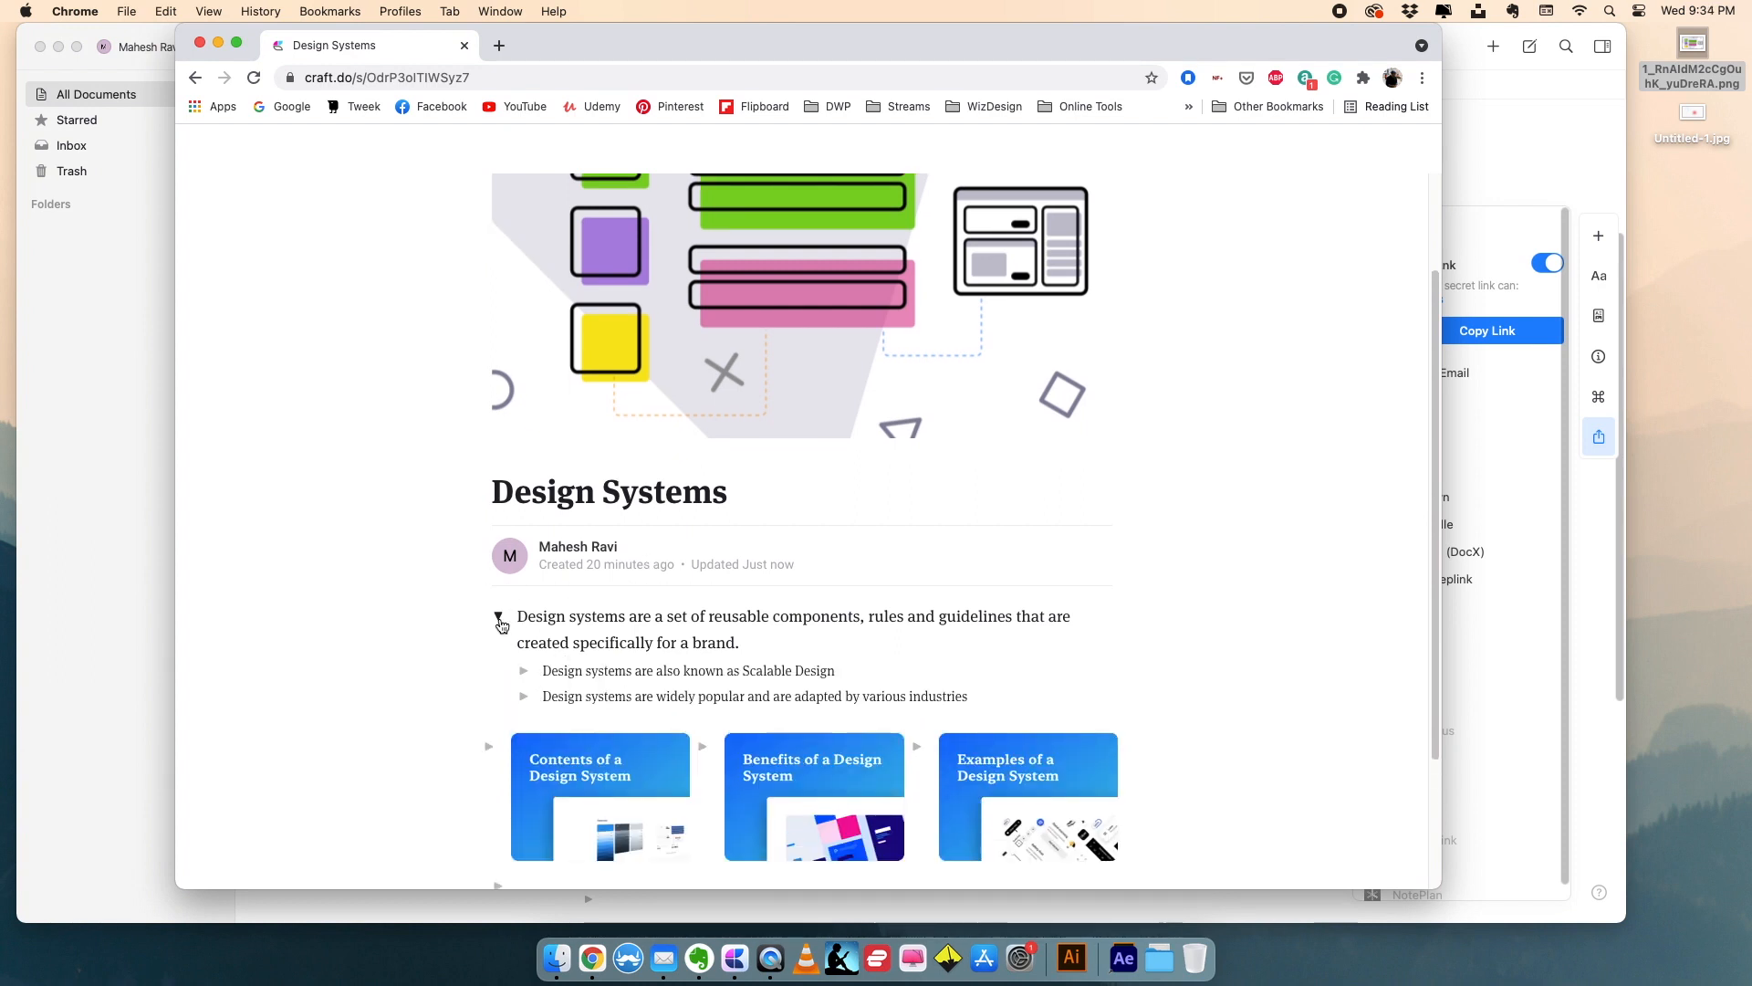
click(498, 615)
- Open the shared Contents of a Design System page, expand and collapse the Logo item, and return to Design Systems
scroll(566, 639, down, 2)
click(603, 598)
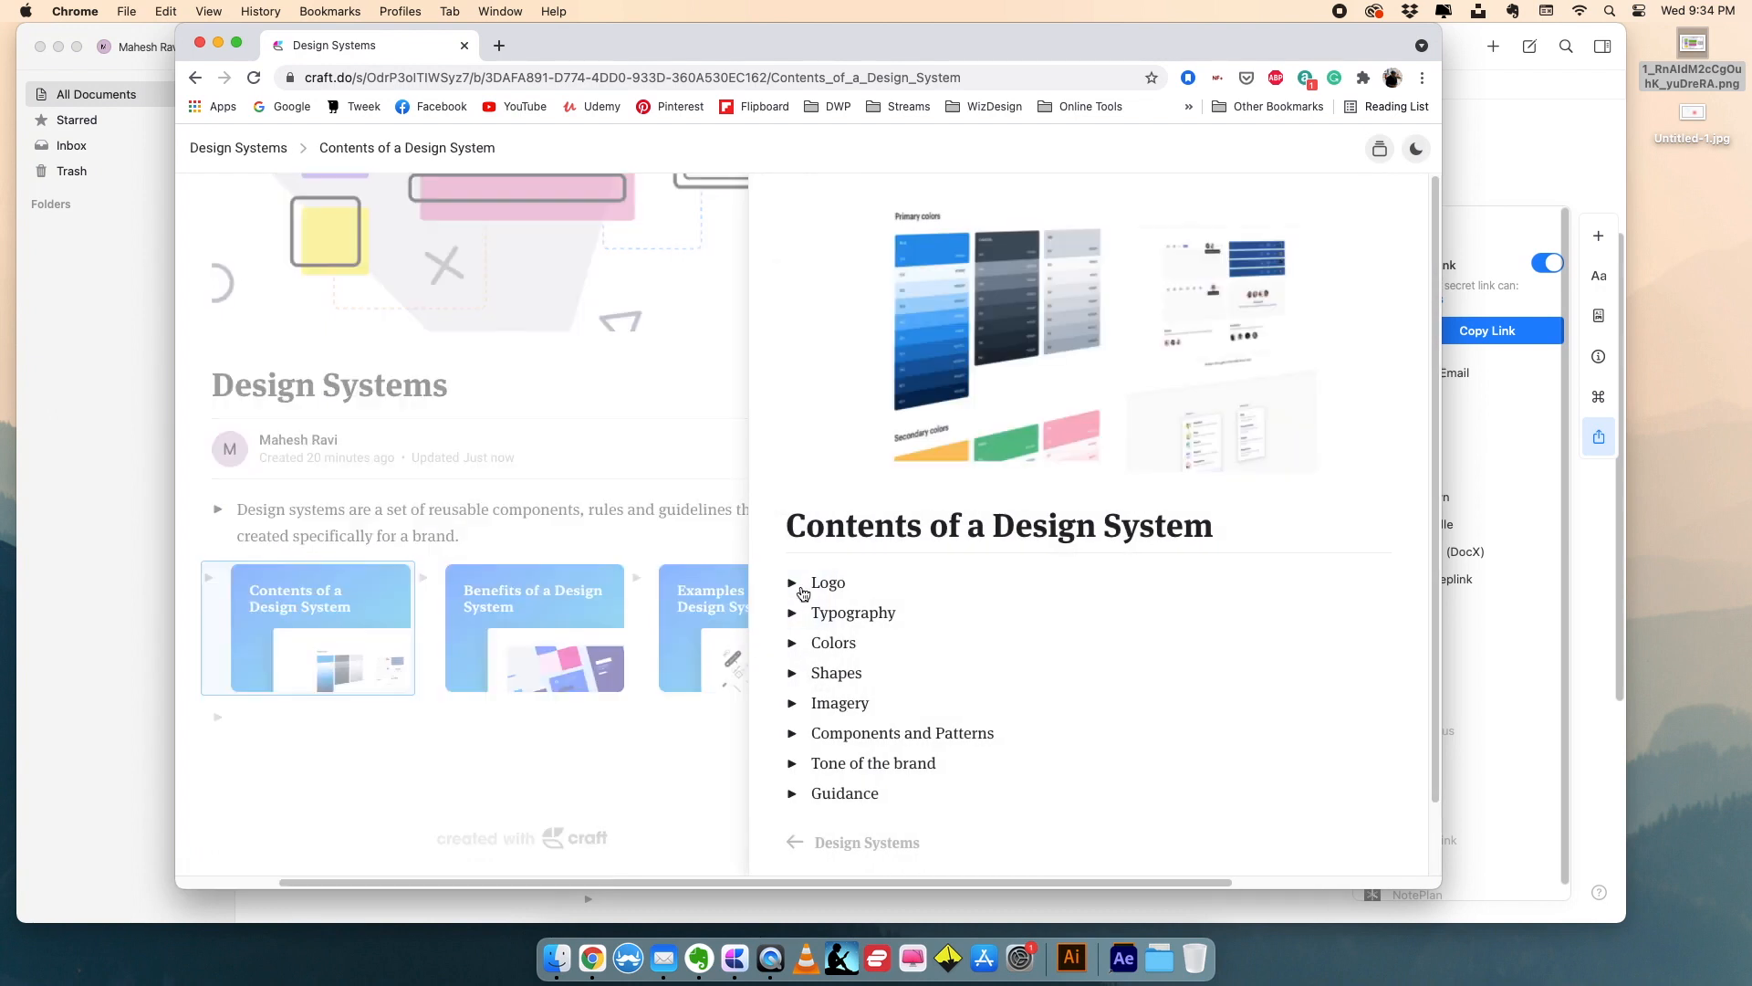
click(792, 584)
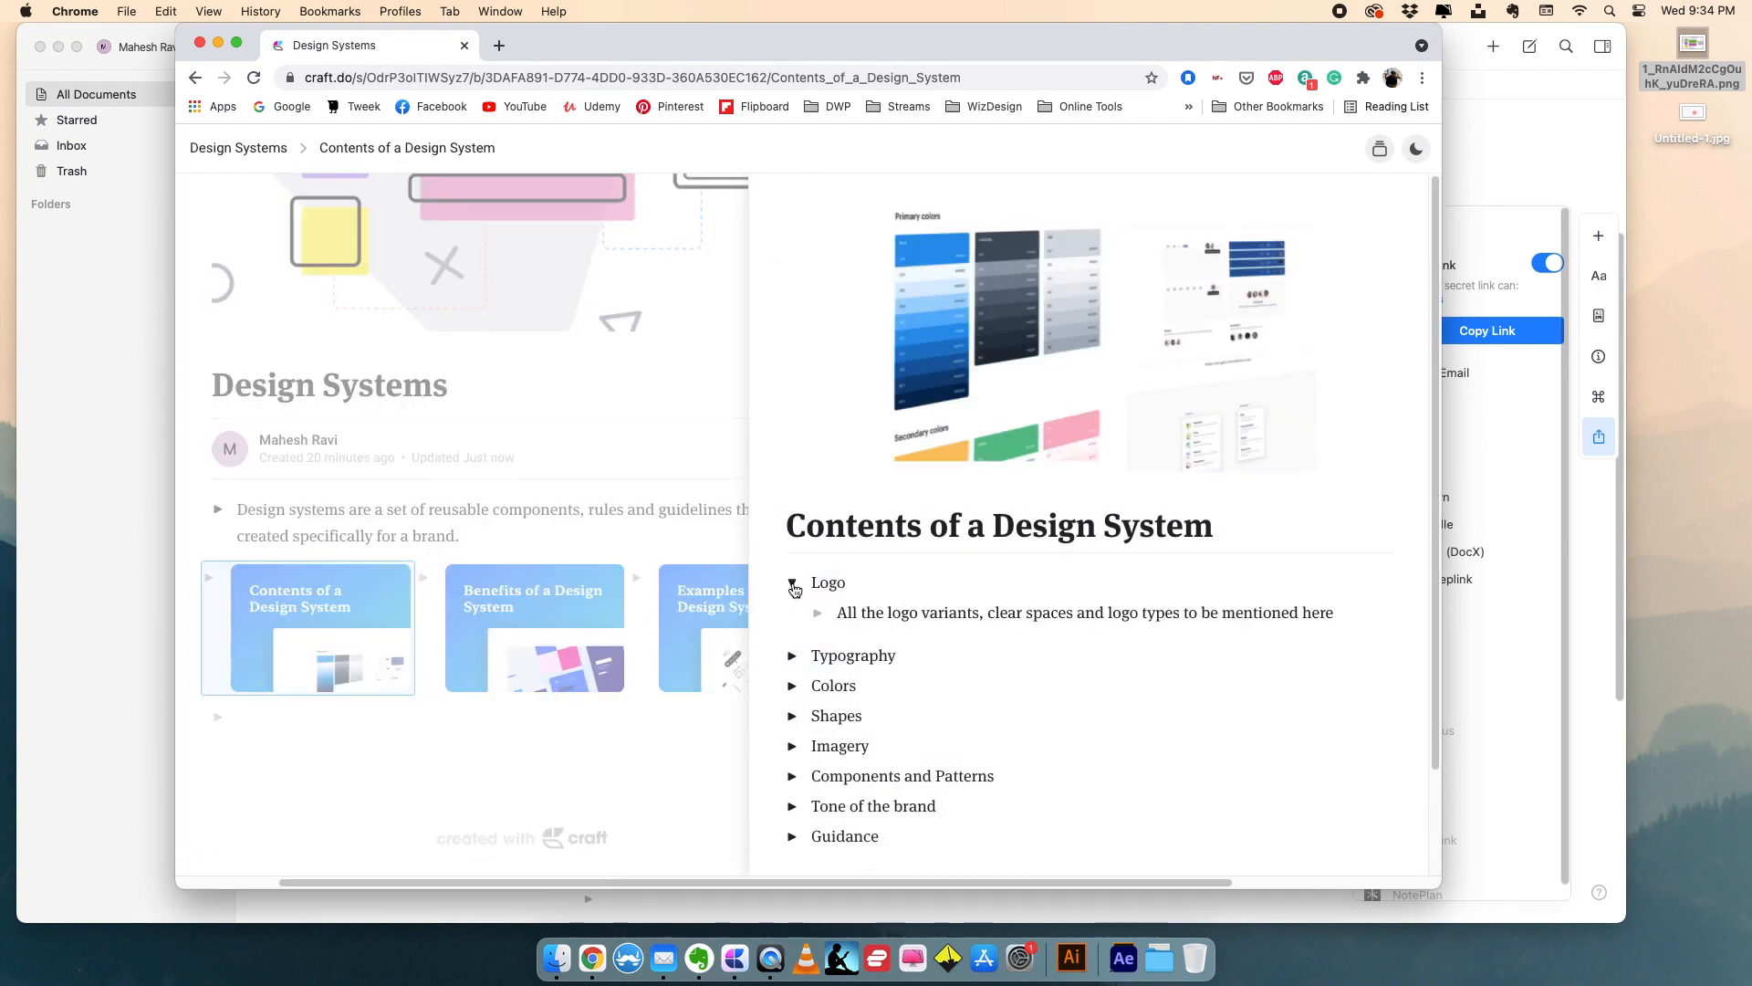
click(792, 585)
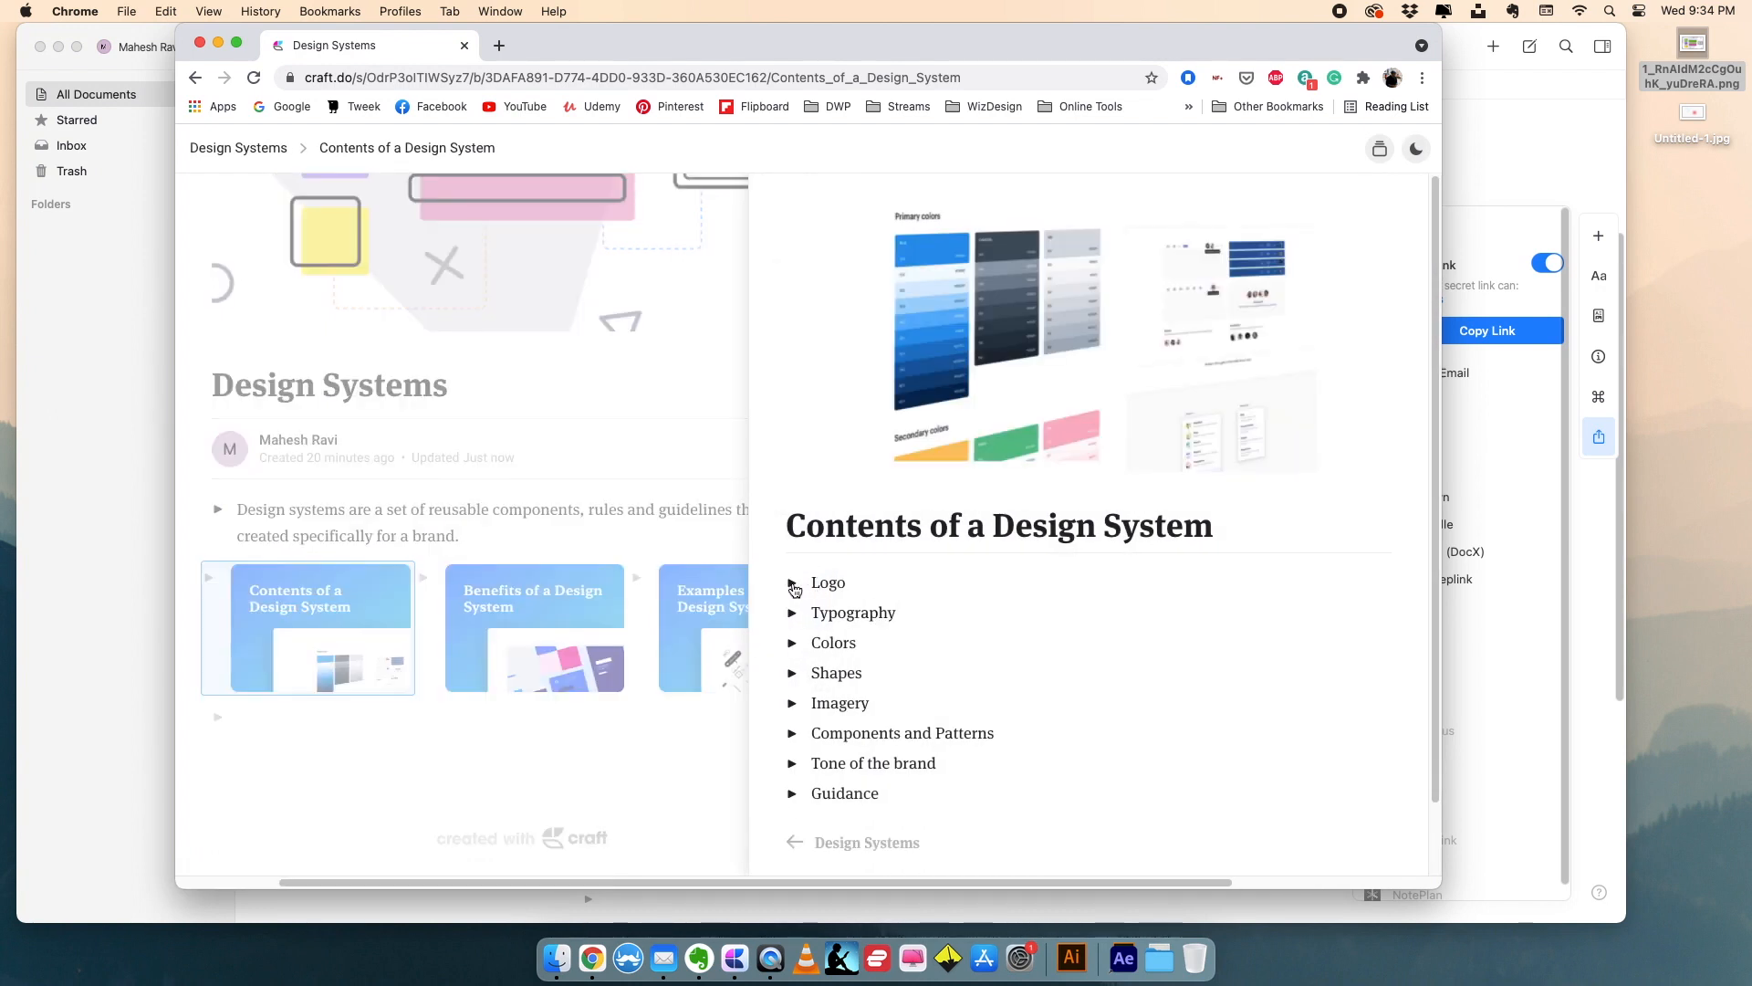
click(843, 851)
- View the shared Benefits and Examples of a Design System pages in turn, returning to Design Systems after each
click(822, 652)
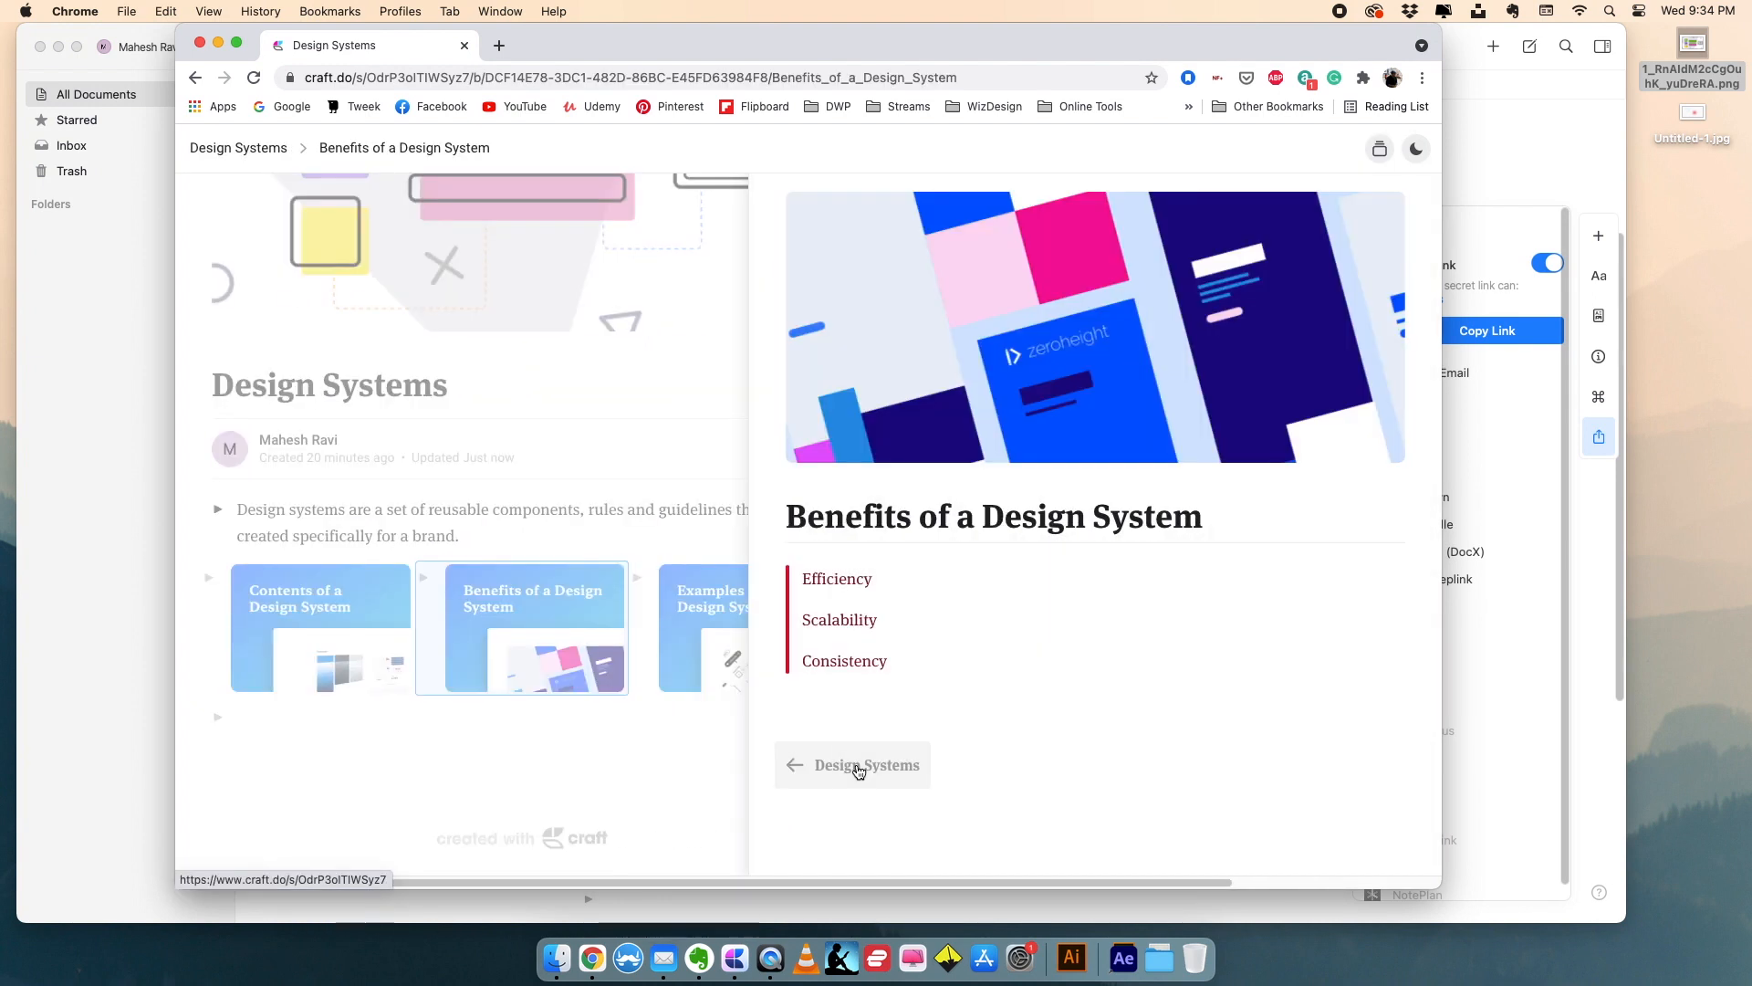
click(854, 763)
click(992, 584)
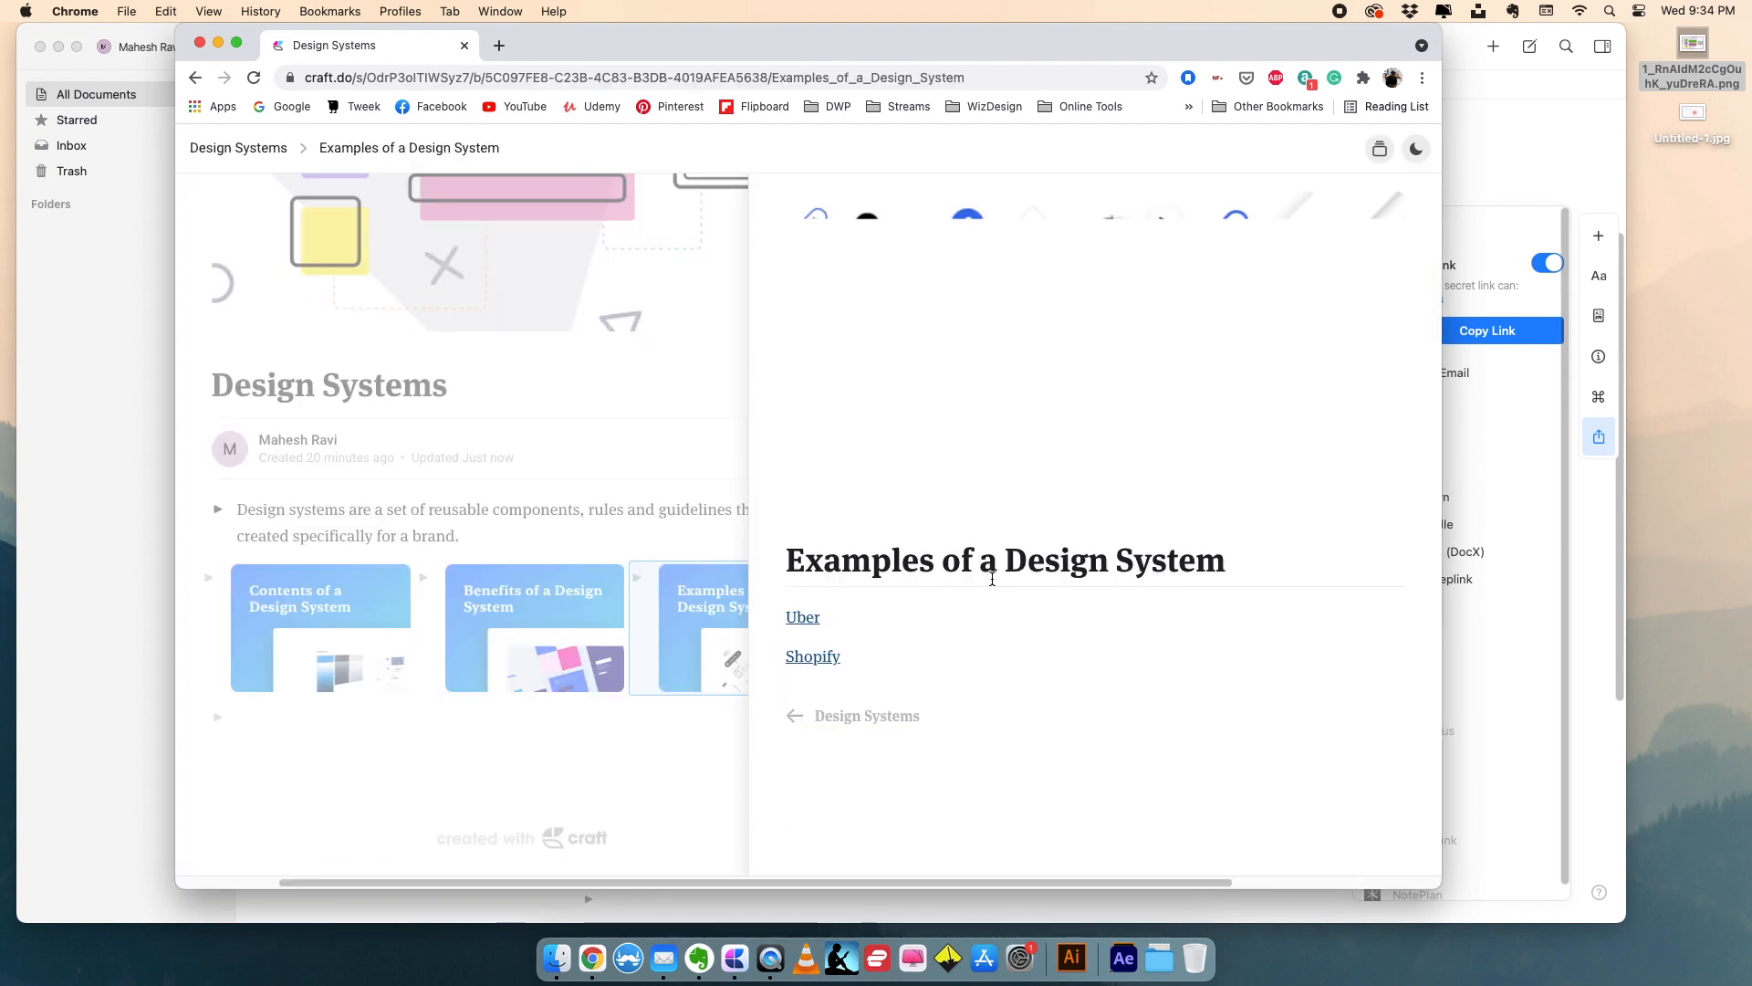
click(847, 715)
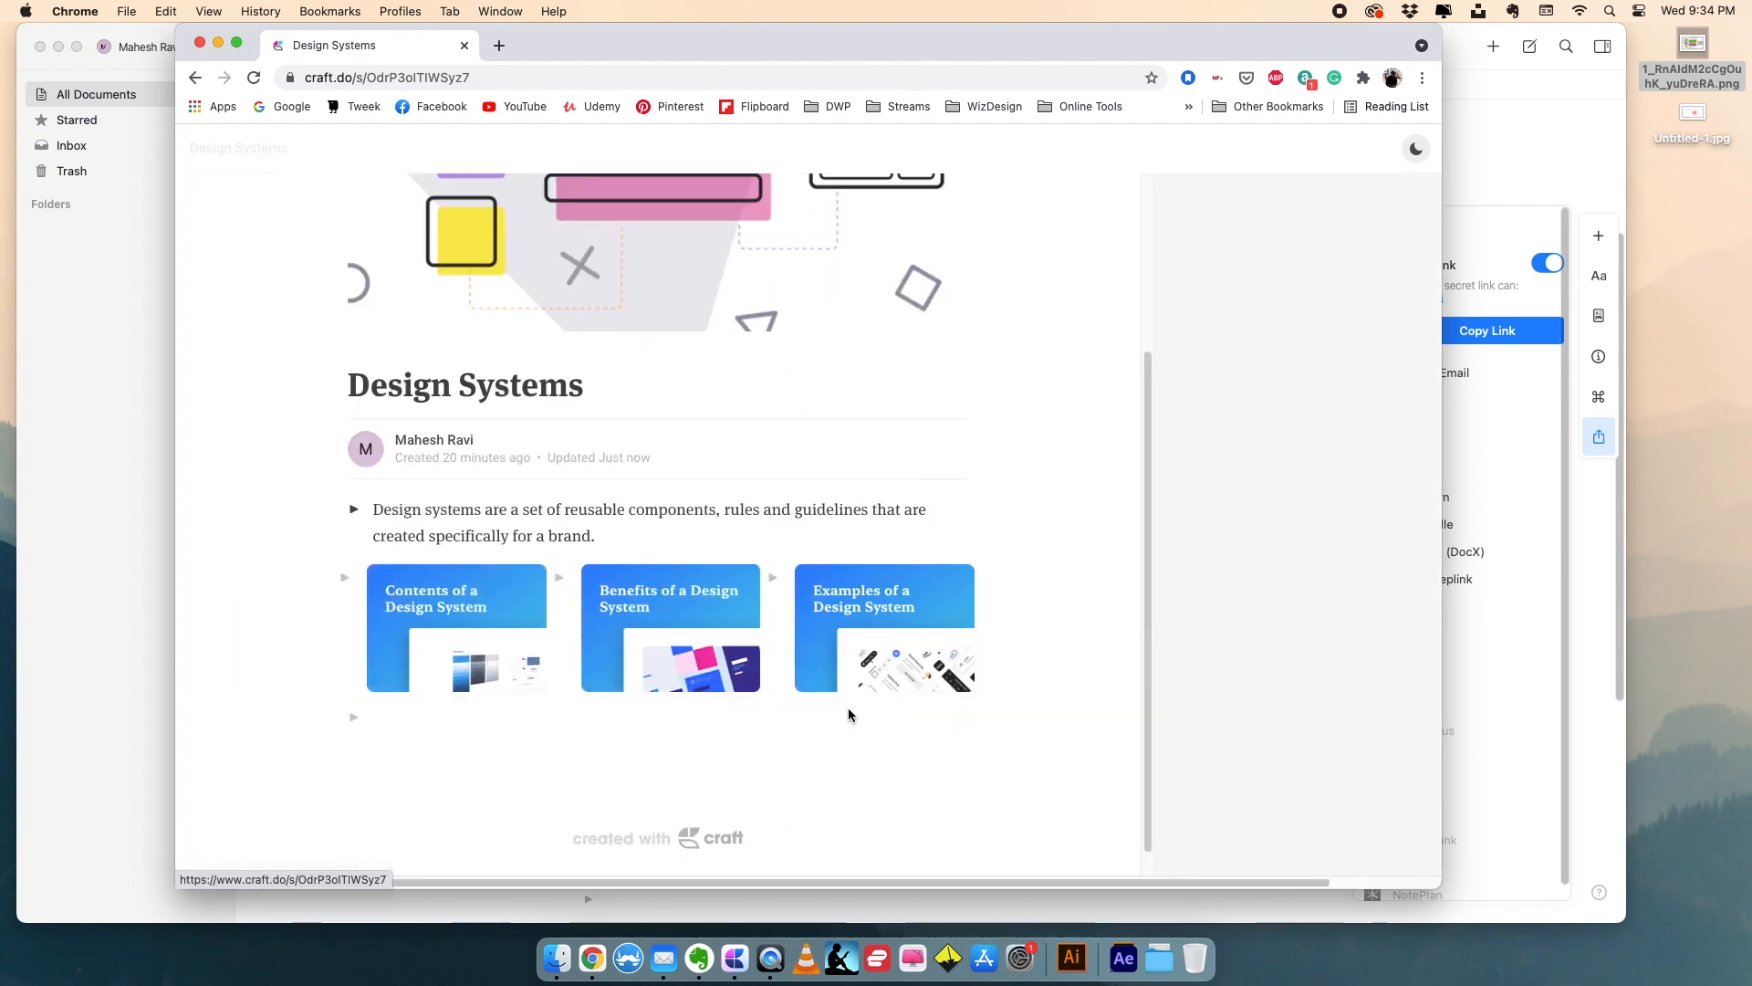